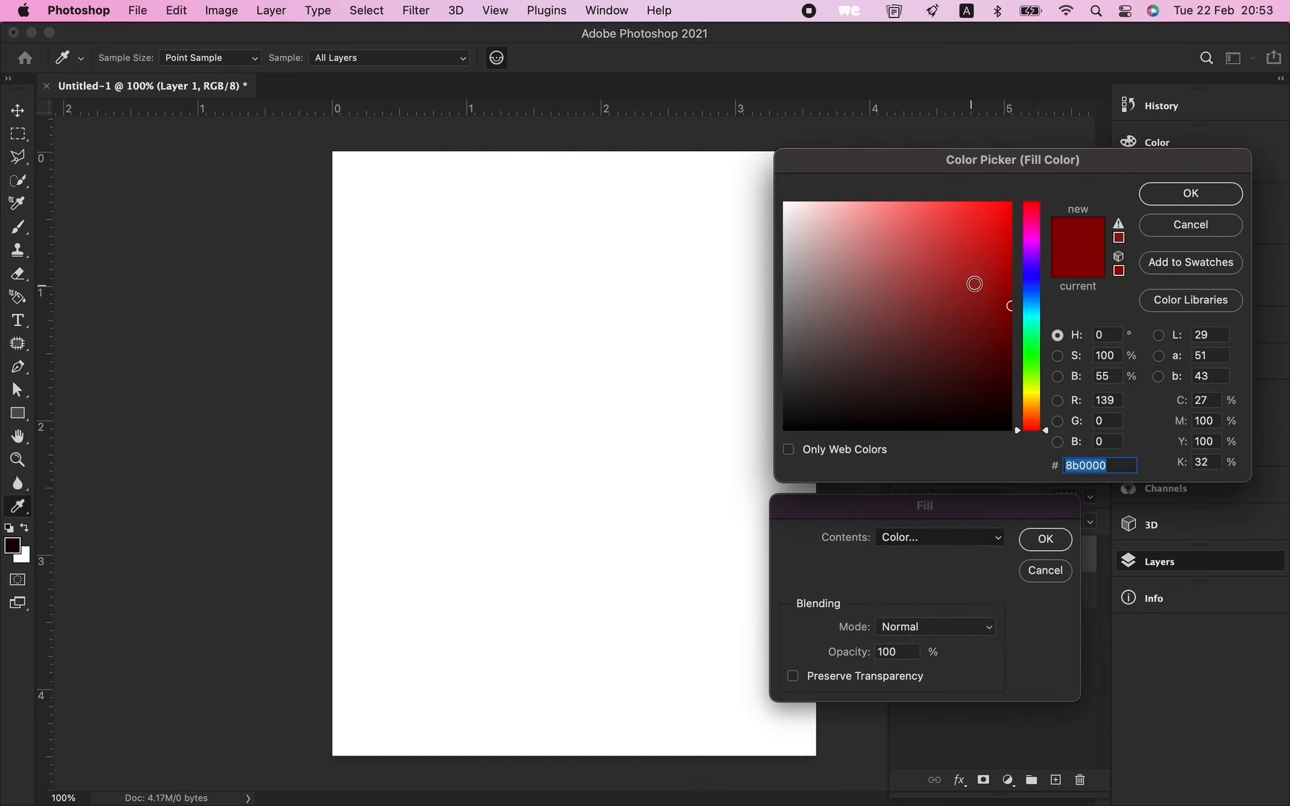
Step: Fill Layer 1 with dark red 8b0000 at 100% opacity in Normal mode
left_click(1185, 200)
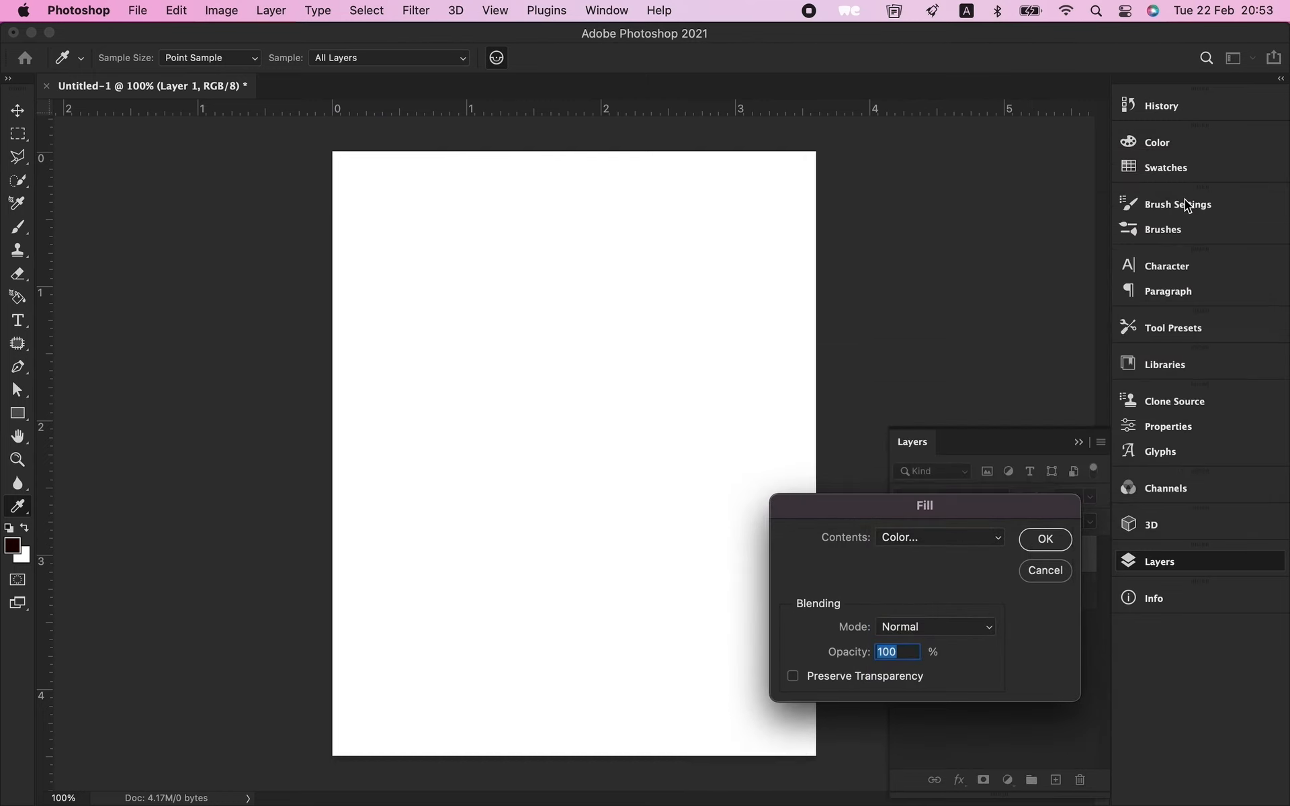
left_click(1045, 538)
key("v")
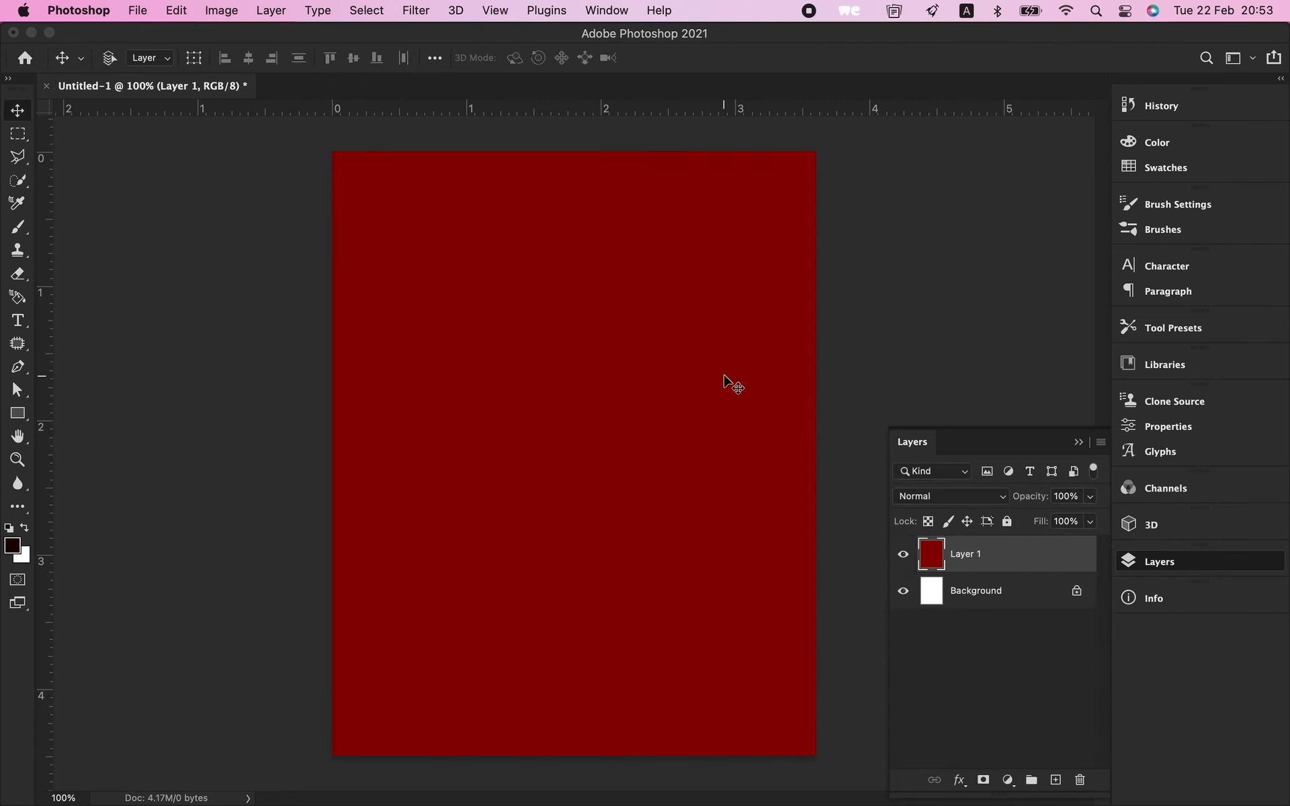
Step: Add a new layer above the red fill and set the Soft Round brush to 1400 px with 0% hardness
key("shift+super+n")
key("Return")
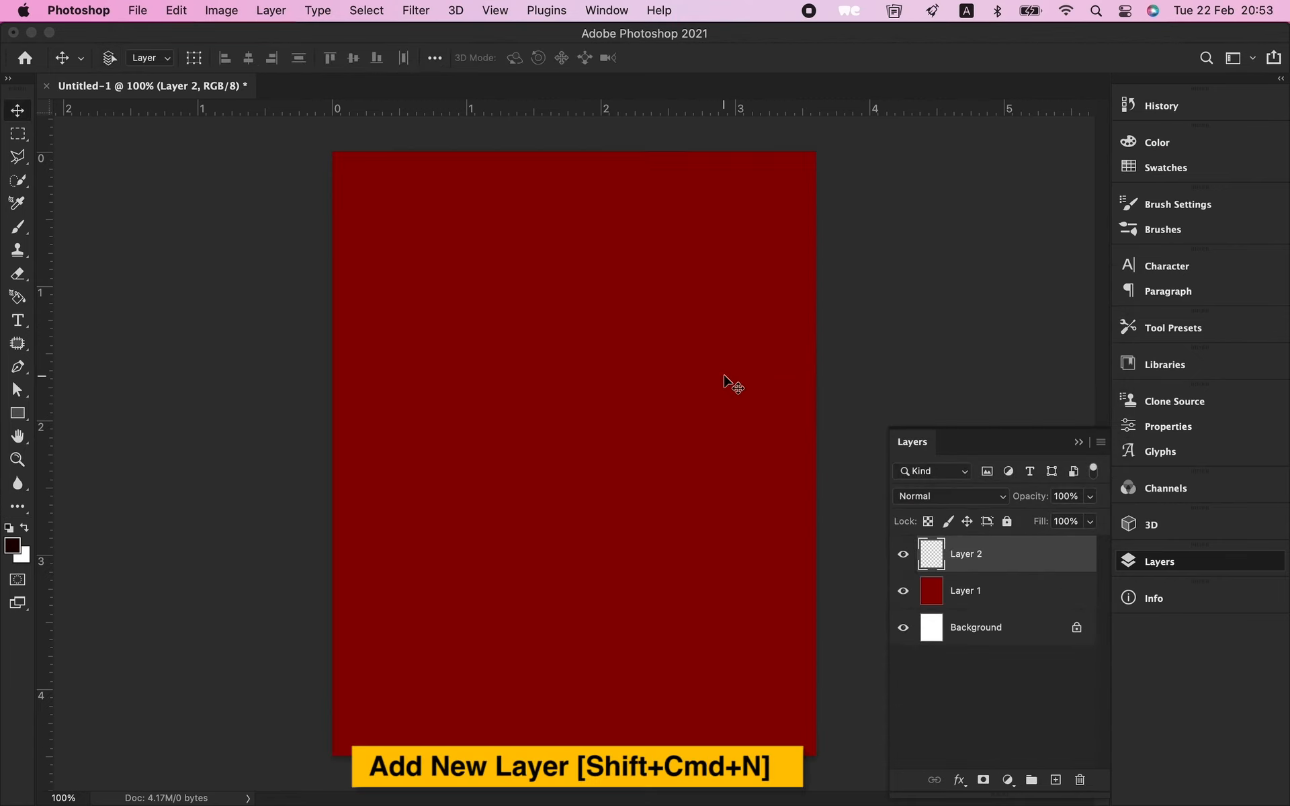
key("b")
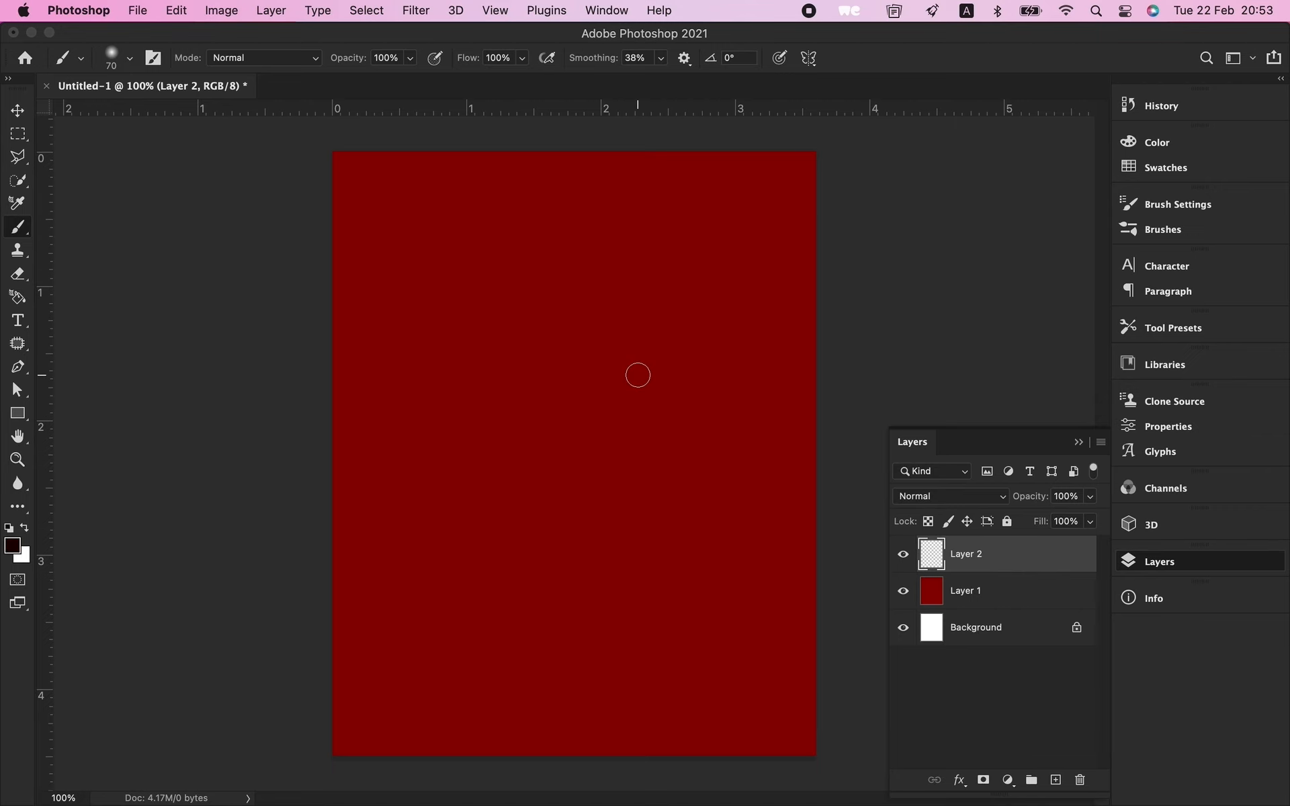
right_click(637, 374)
left_click(825, 338)
left_click(839, 338)
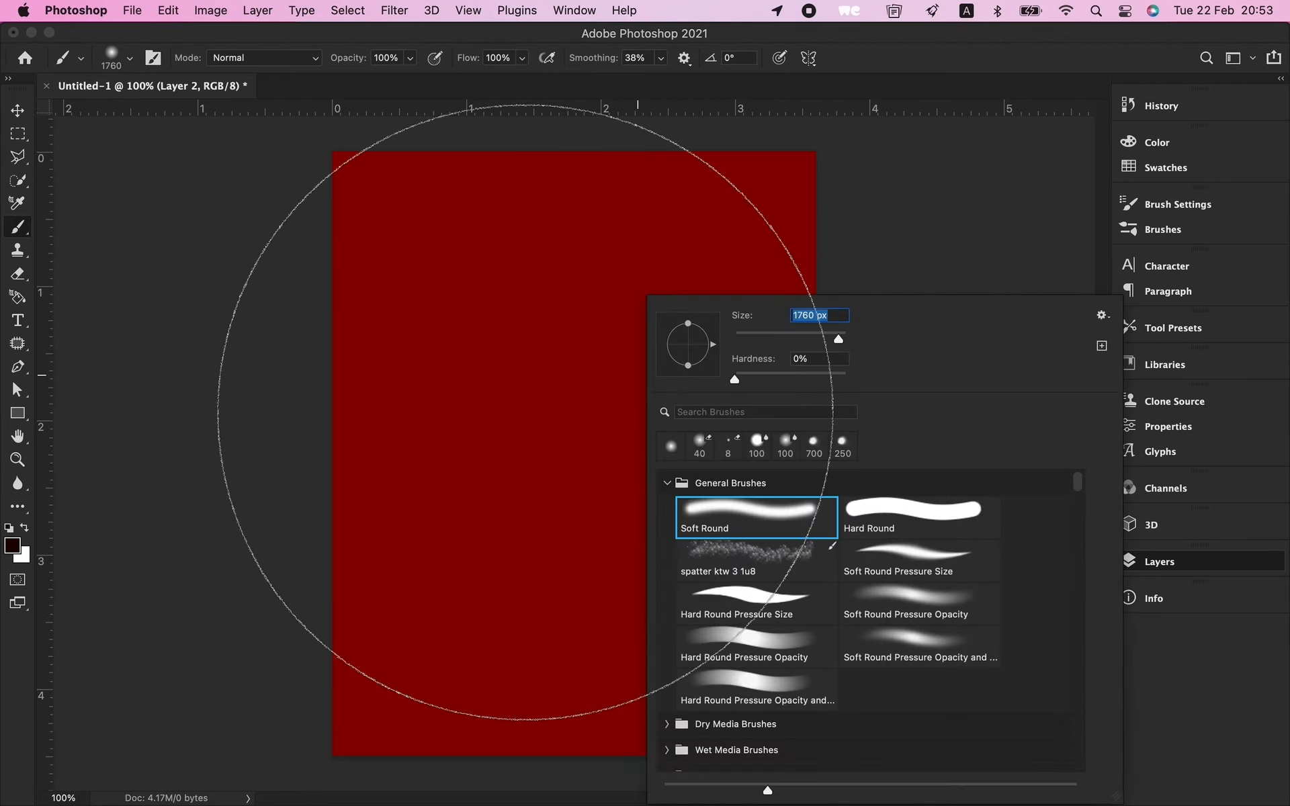
left_click_drag(837, 344, 837, 344)
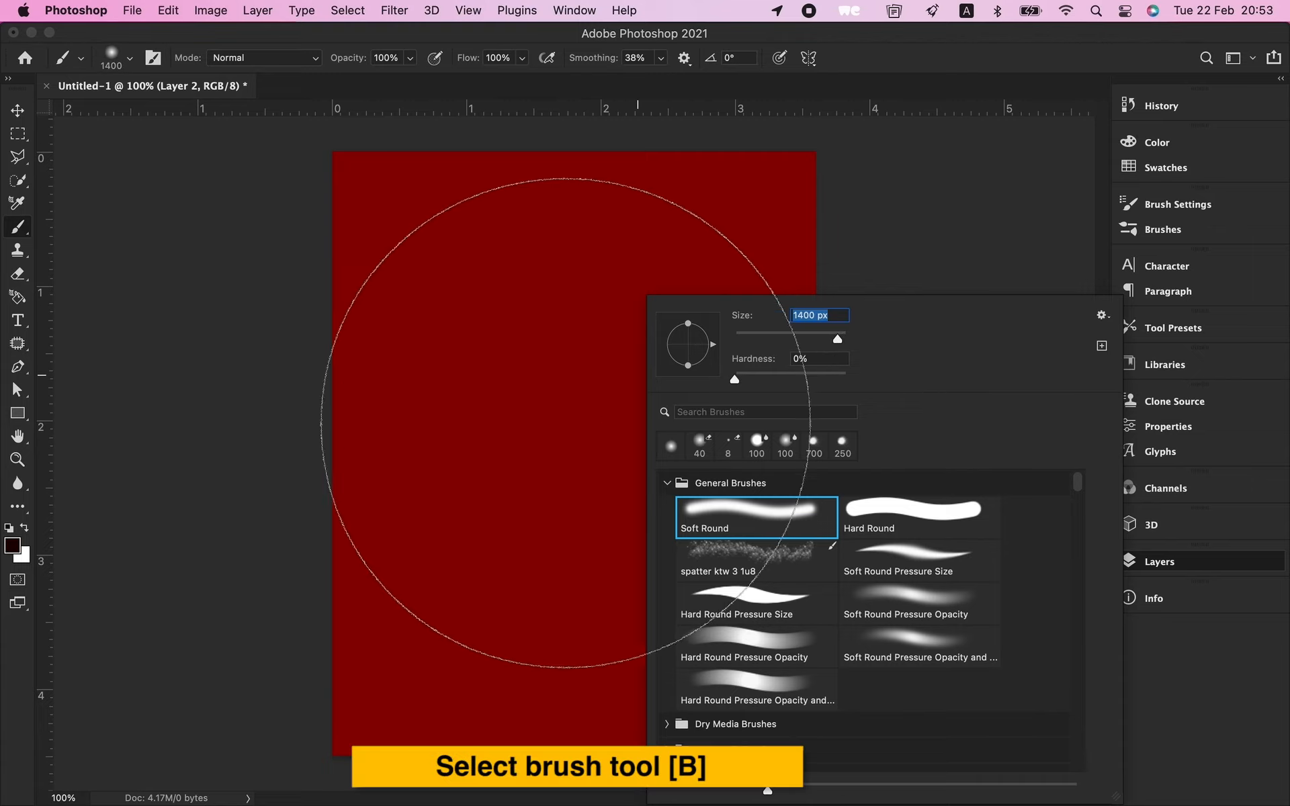
Step: Set the foreground color to bright red e40303 and paint a soft glow in the middle of the canvas
left_click(13, 550)
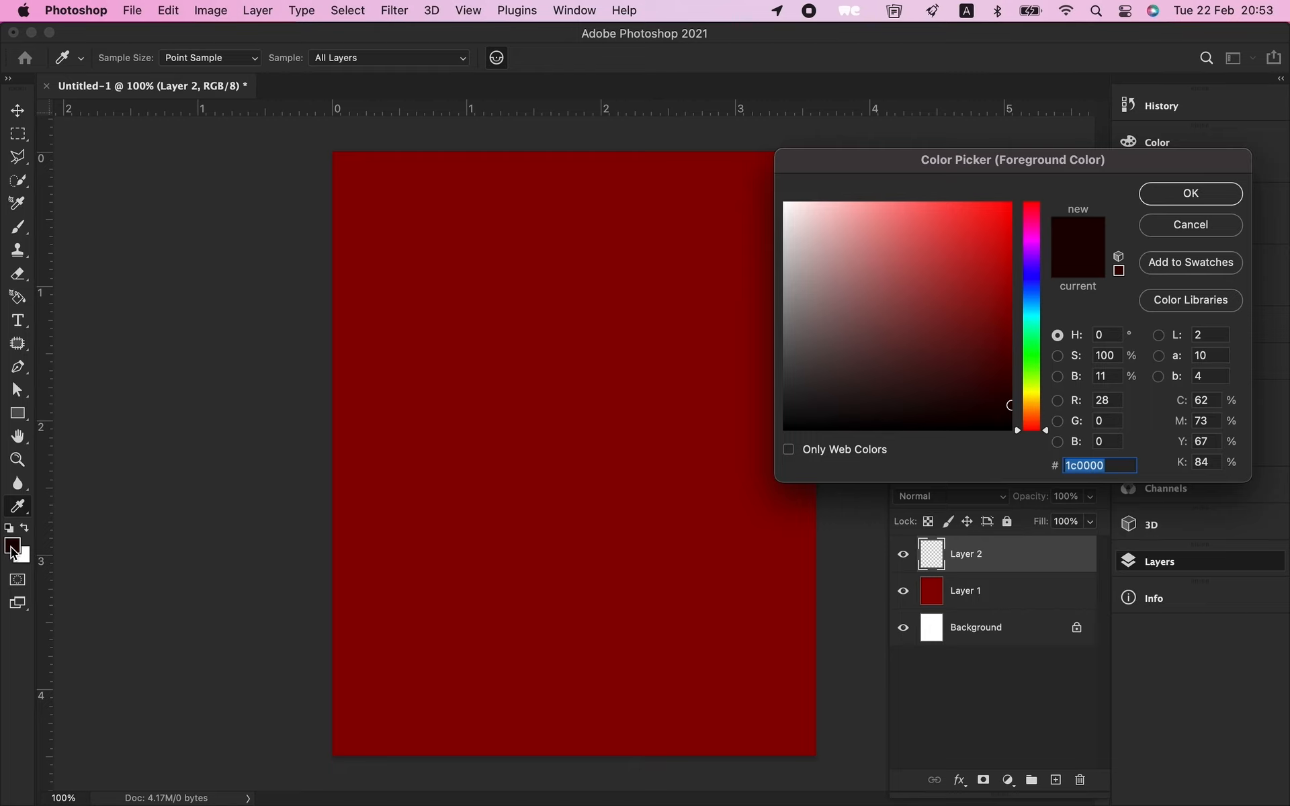
left_click(619, 264)
left_click(1010, 226)
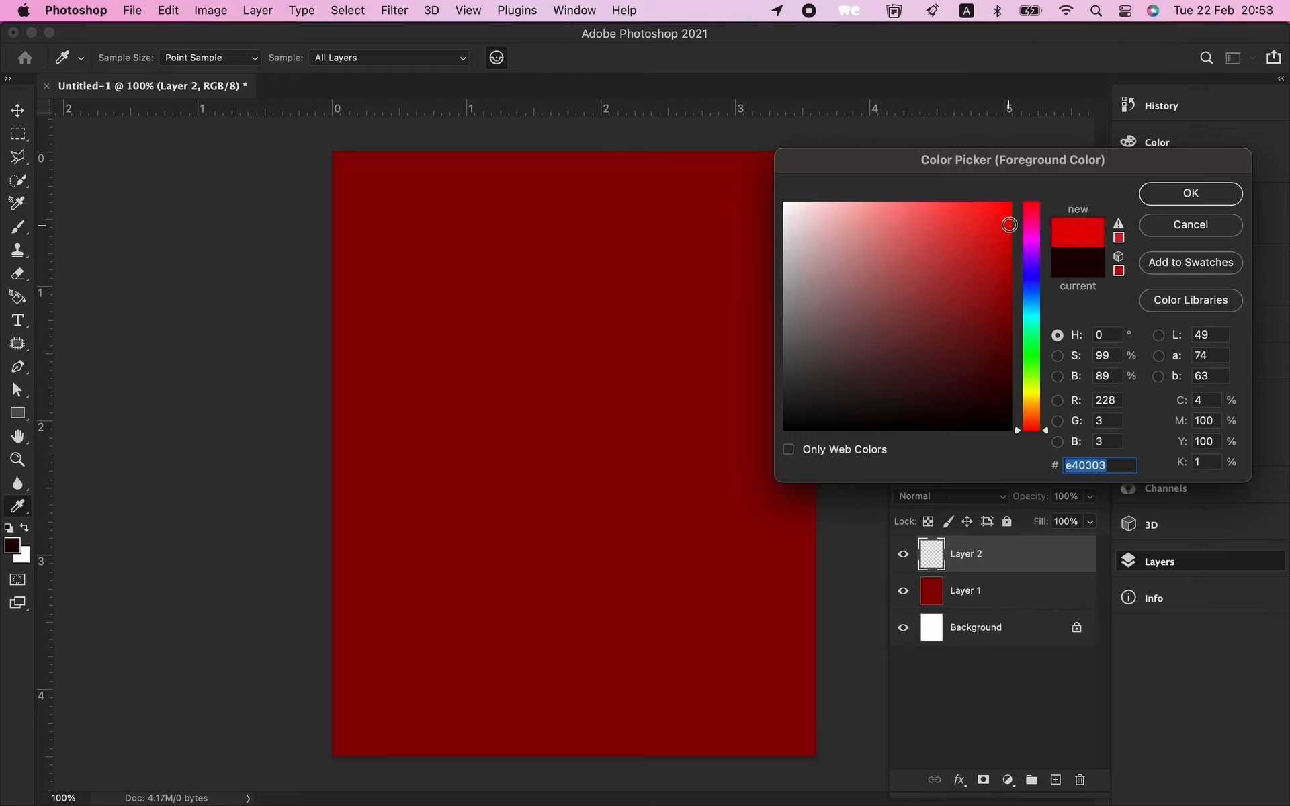
left_click(1151, 196)
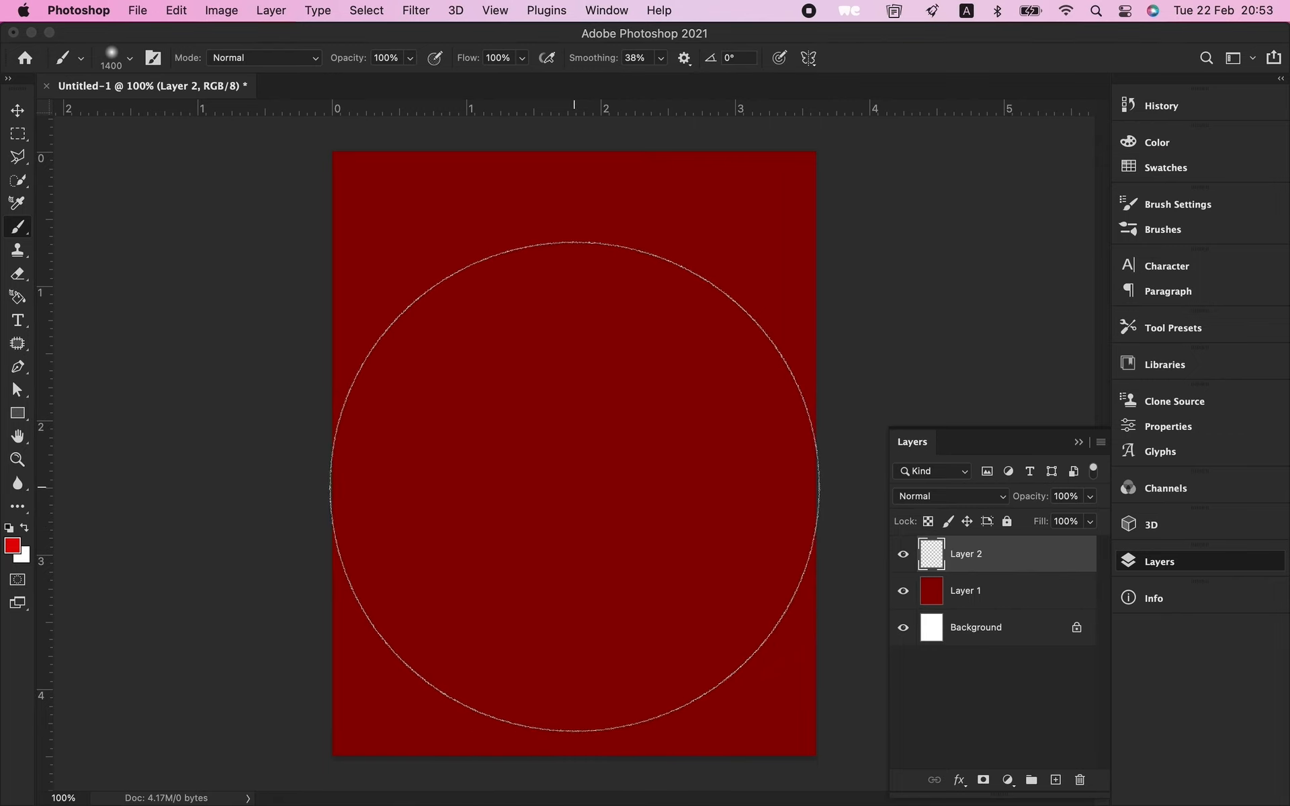
left_click(570, 467)
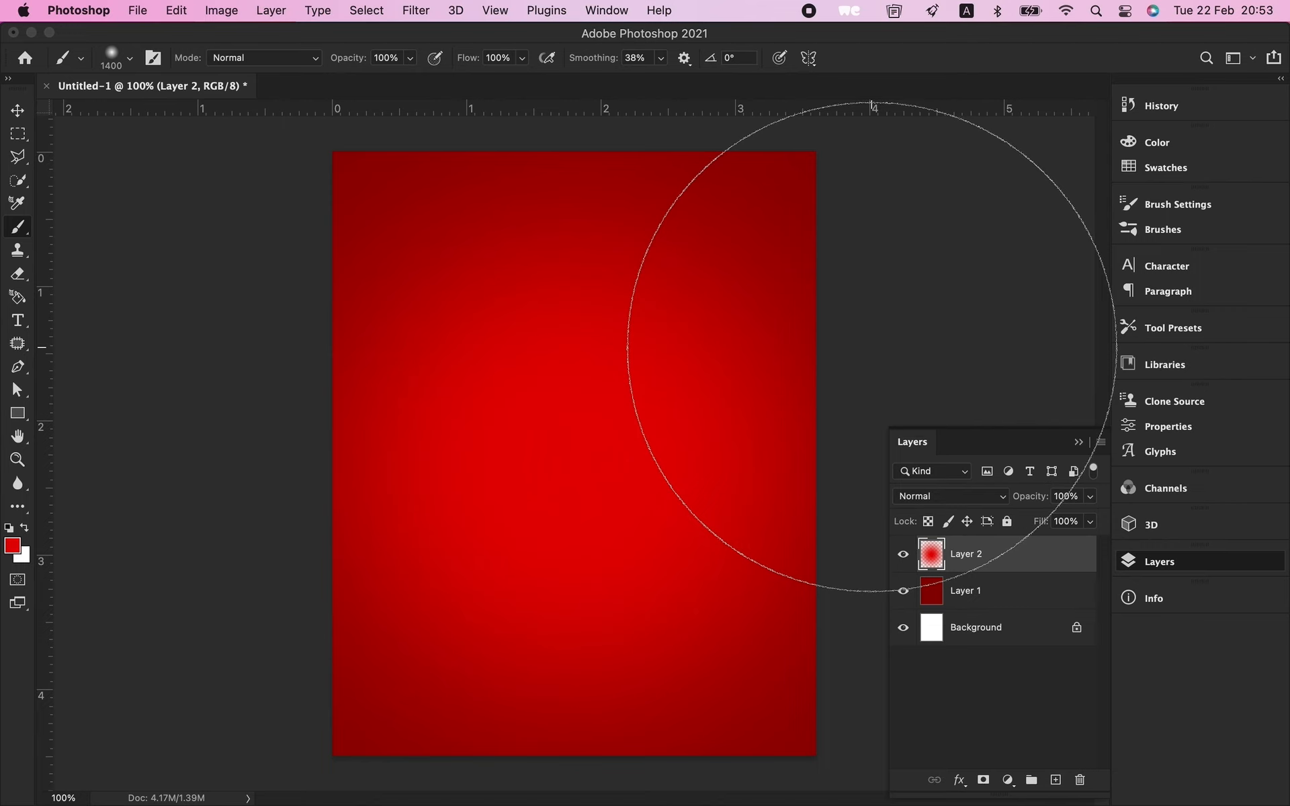
key("v")
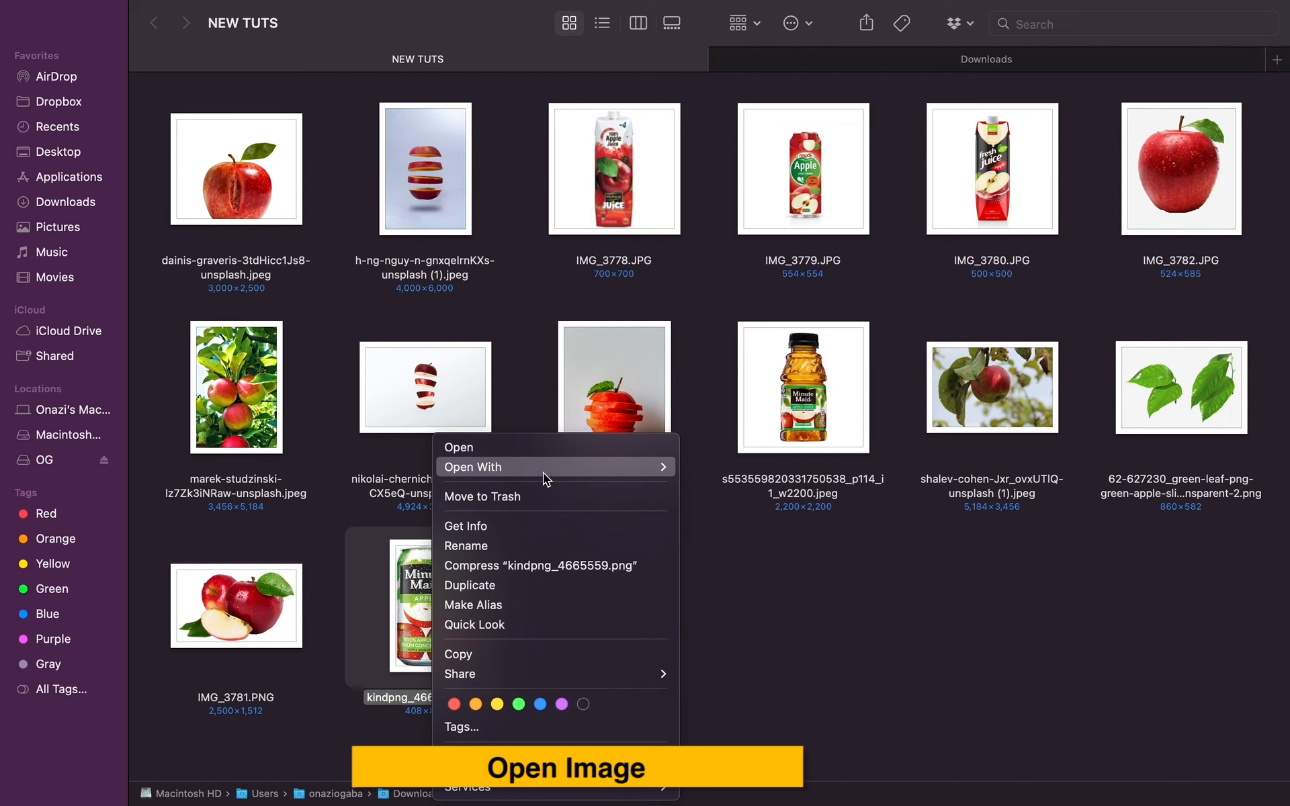
Step: Open kindpng_4665559.png from the NEW TUTS folder in Adobe Photoshop 2021
mouse_move(543, 473)
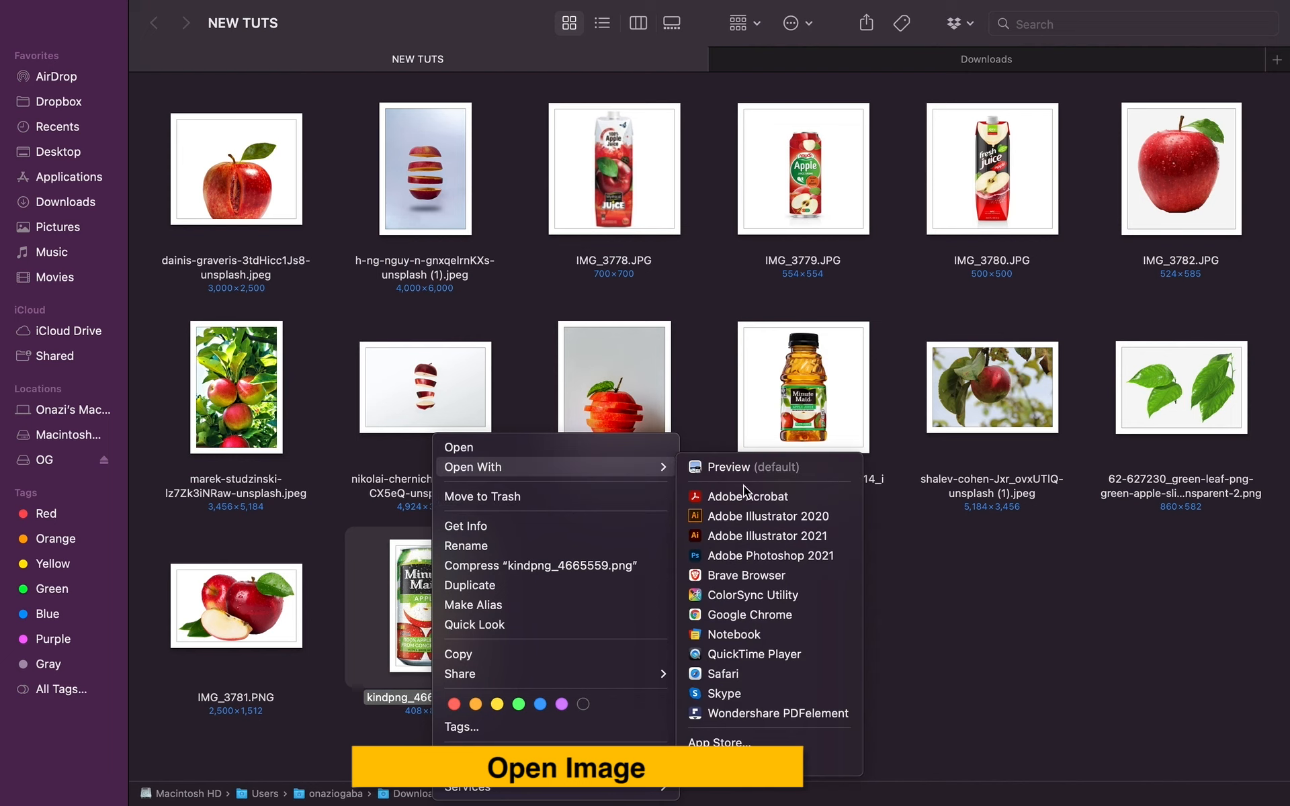
left_click(735, 559)
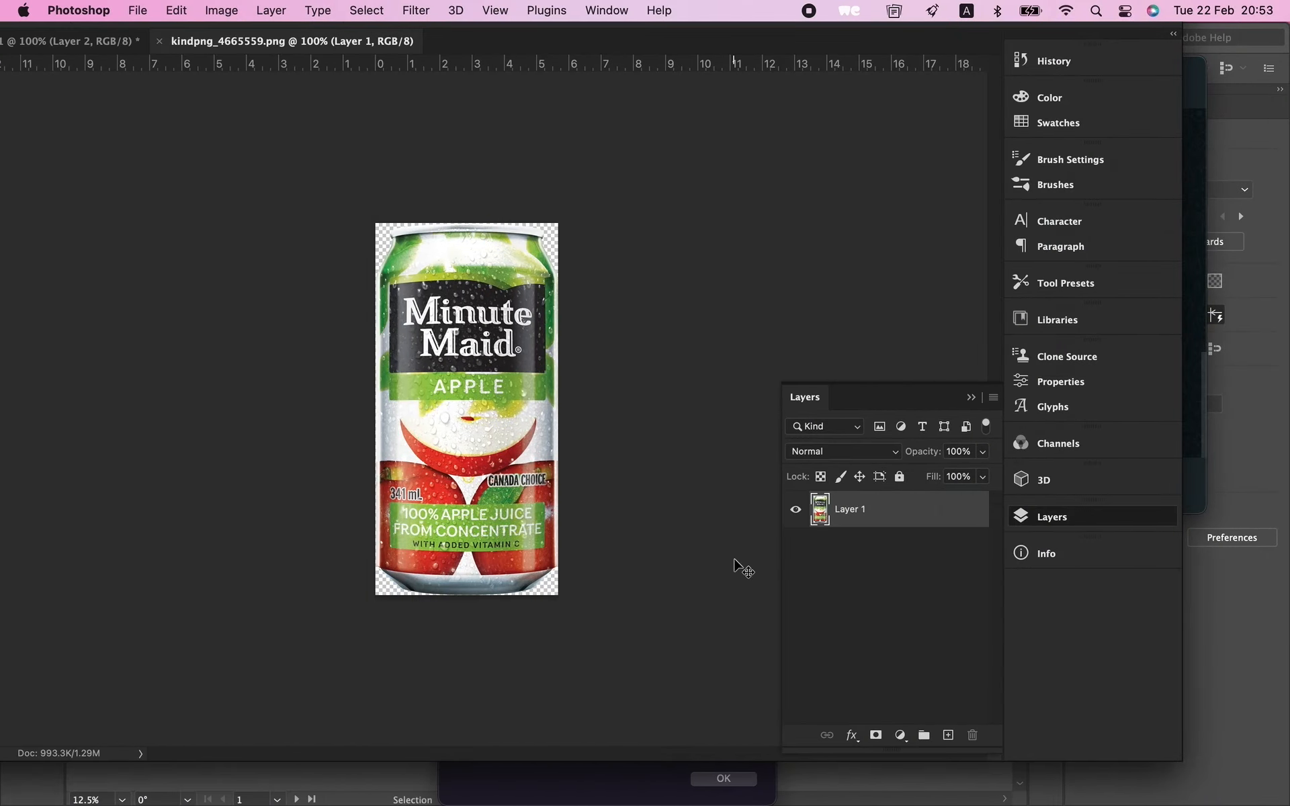
key("Tab")
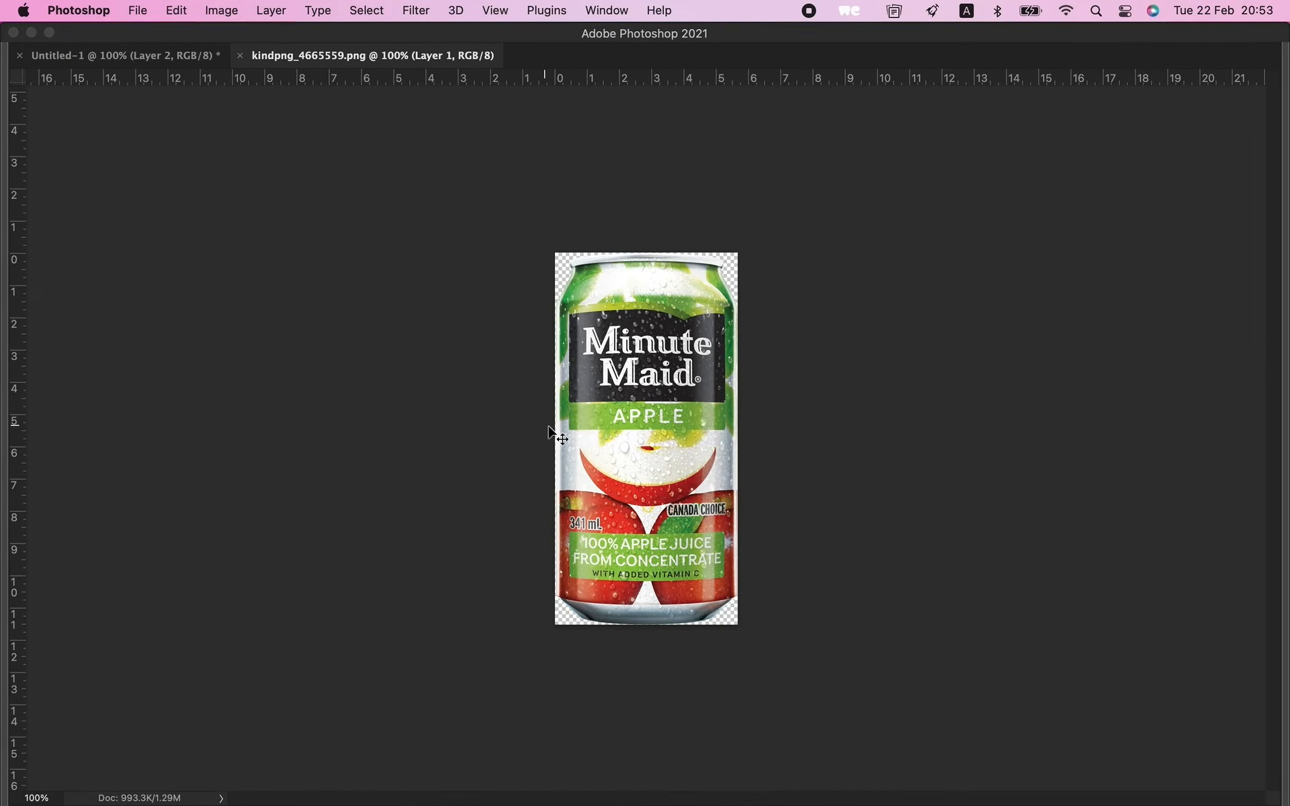
Step: Bring the Minute Maid can into the Untitled-1 document and place it near the center of the red background
left_click_drag(638, 360, 535, 347)
key("Tab")
key("Tab")
key("Tab")
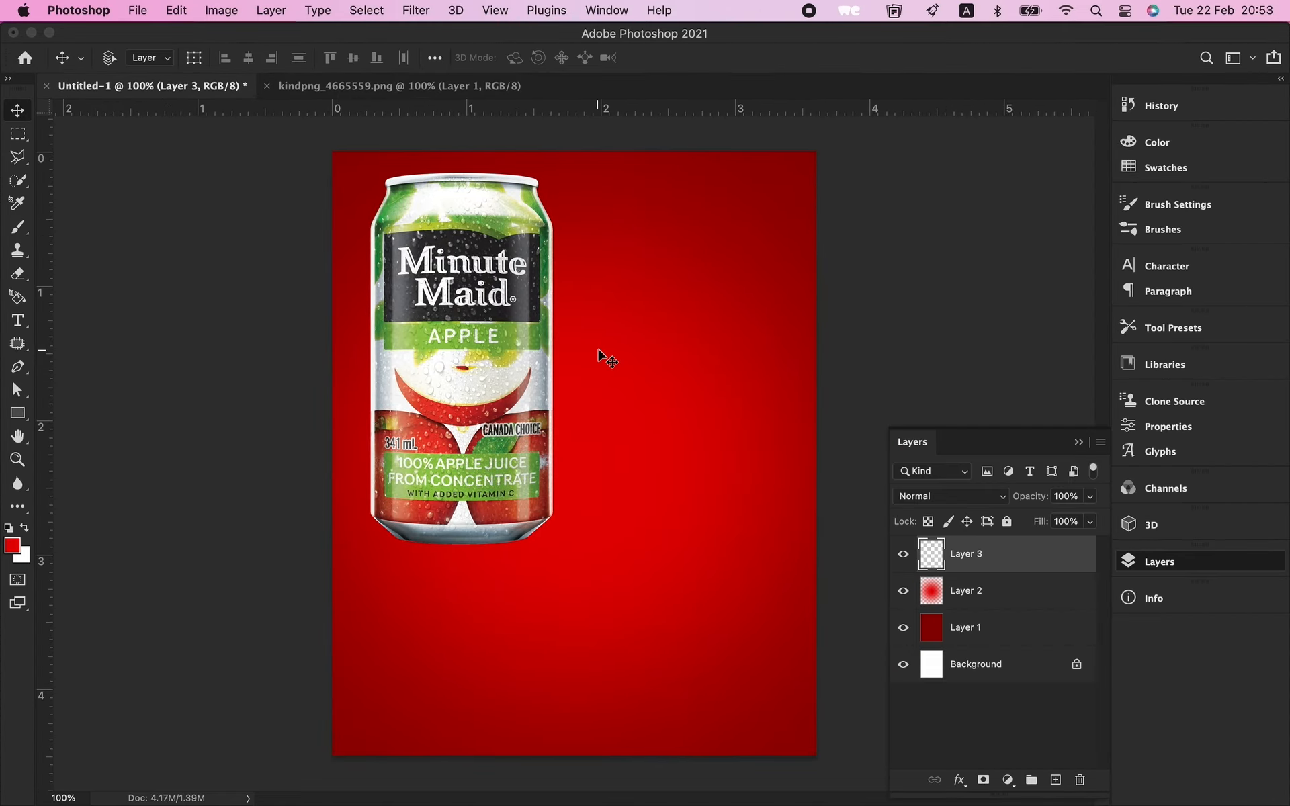
left_click_drag(516, 327, 620, 422)
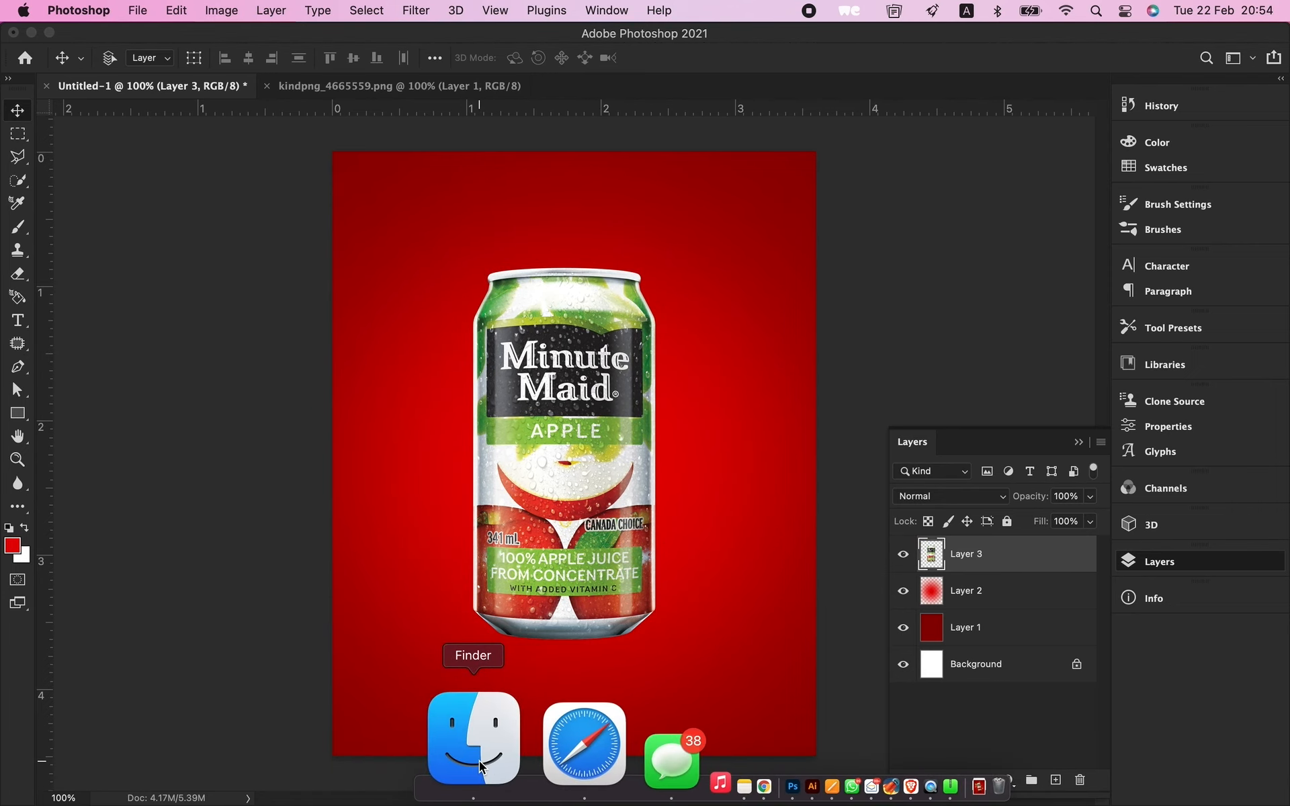
Step: Switch to Finder and open the two sliced-apple photos, the green leaves image and the cut apple photo together in Adobe Photoshop 2021
left_click(469, 749)
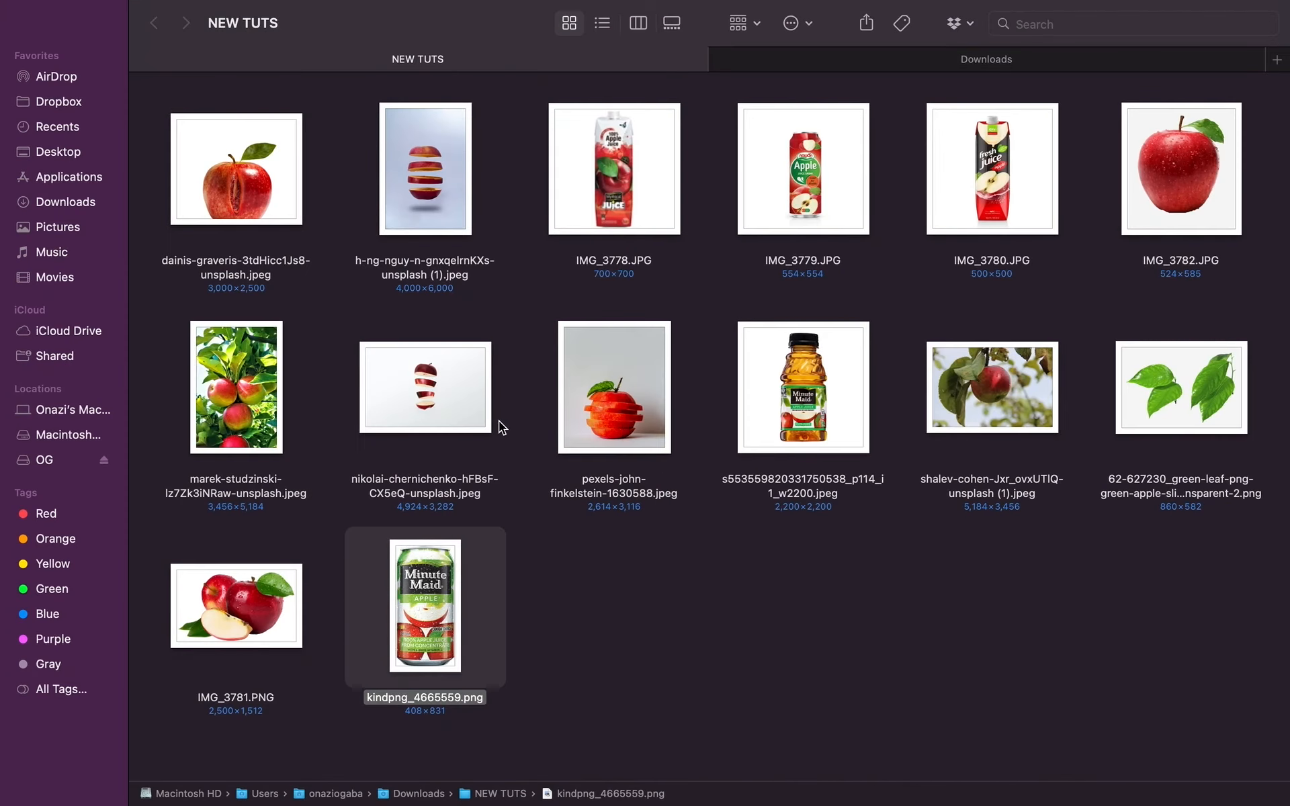
left_click(449, 385)
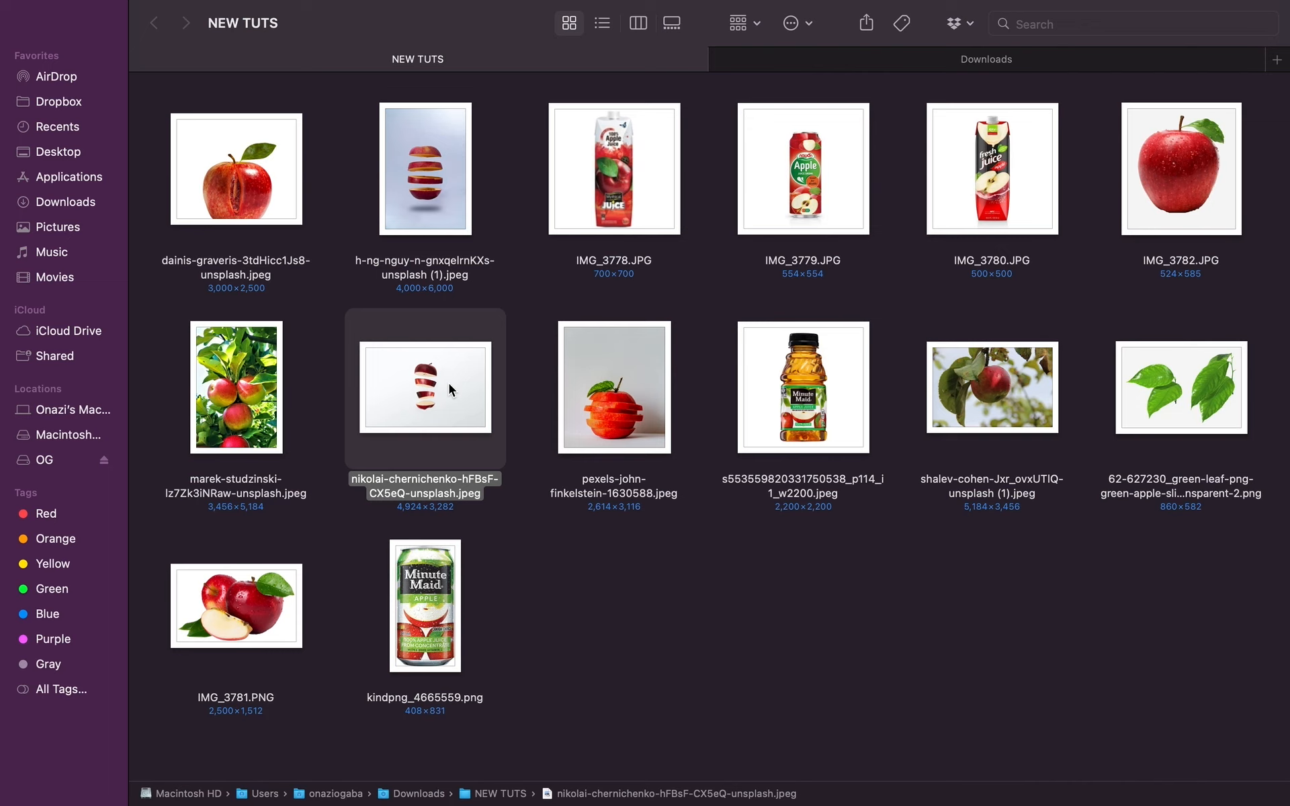
left_click(1163, 384, "super")
left_click(426, 167, "super")
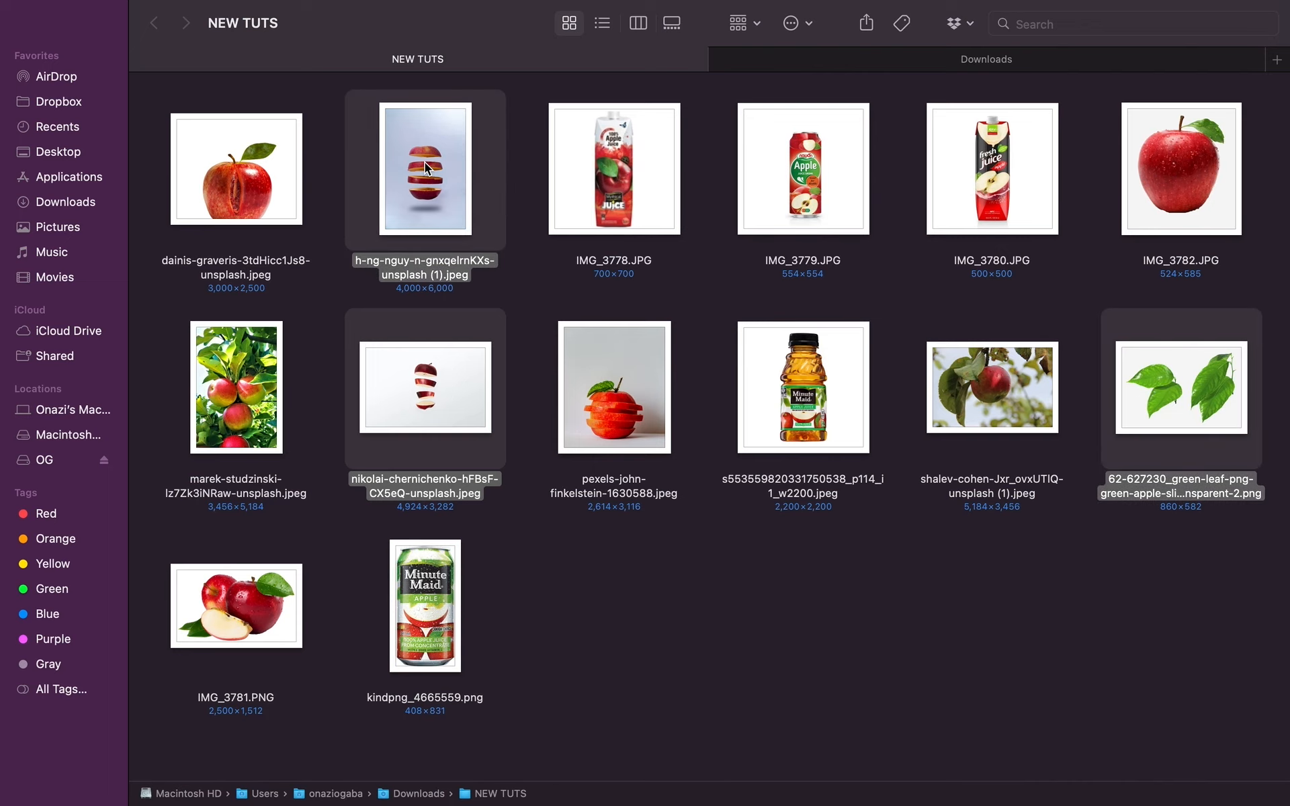
left_click(258, 185, "super")
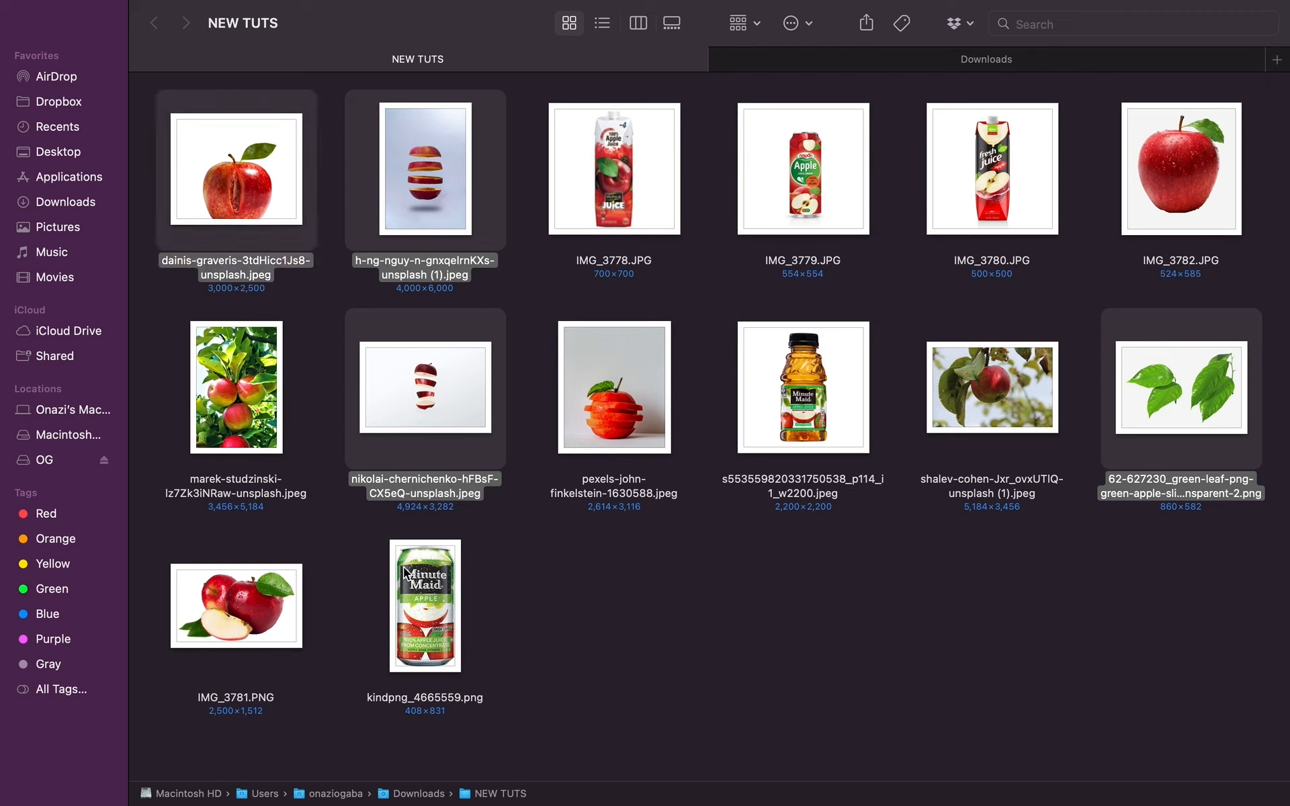
right_click(443, 377)
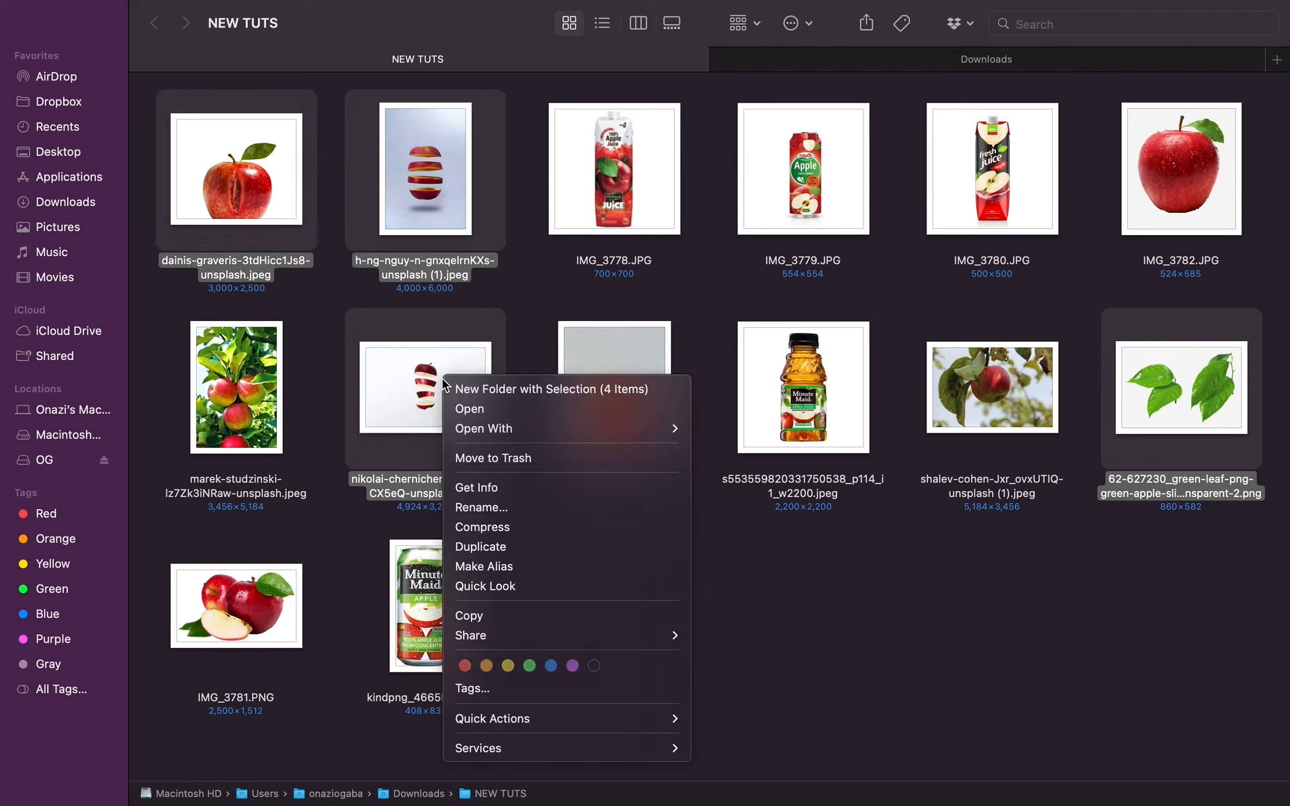
mouse_move(564, 425)
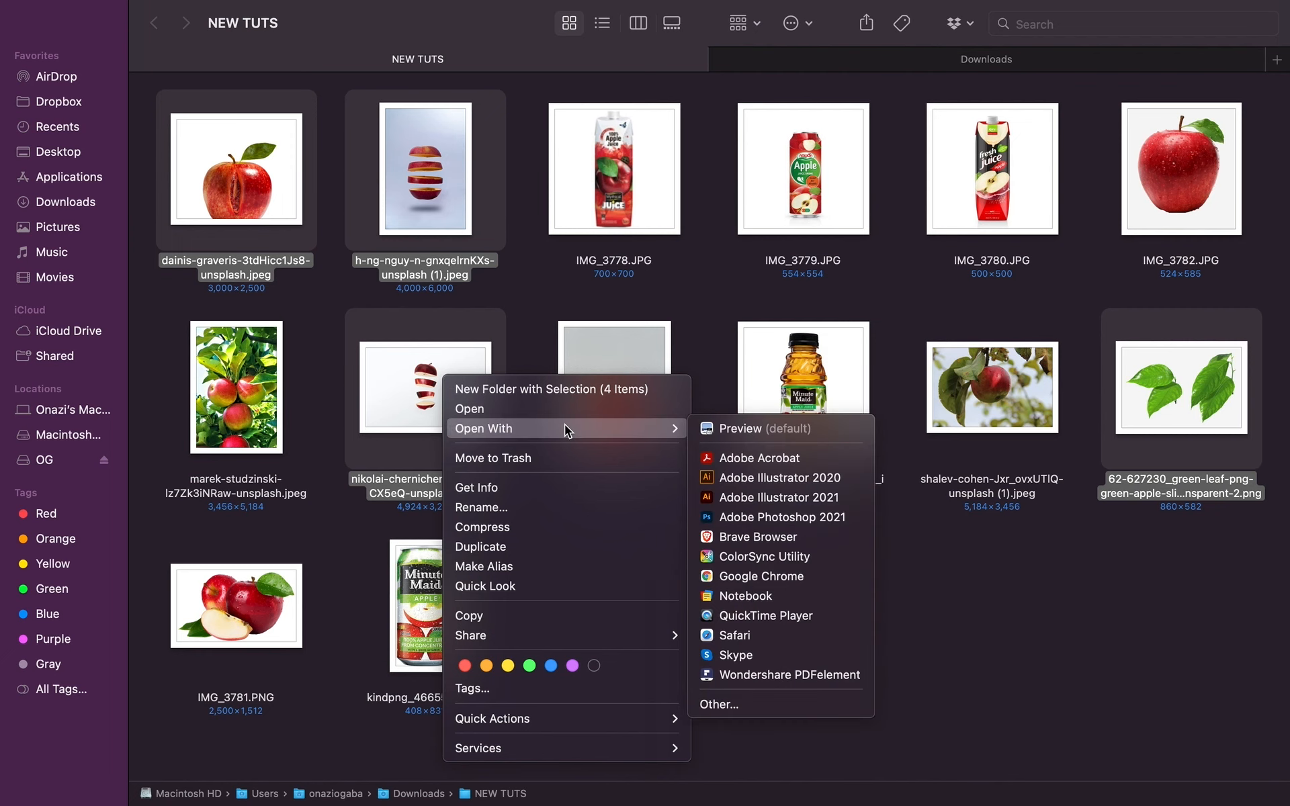
left_click(812, 516)
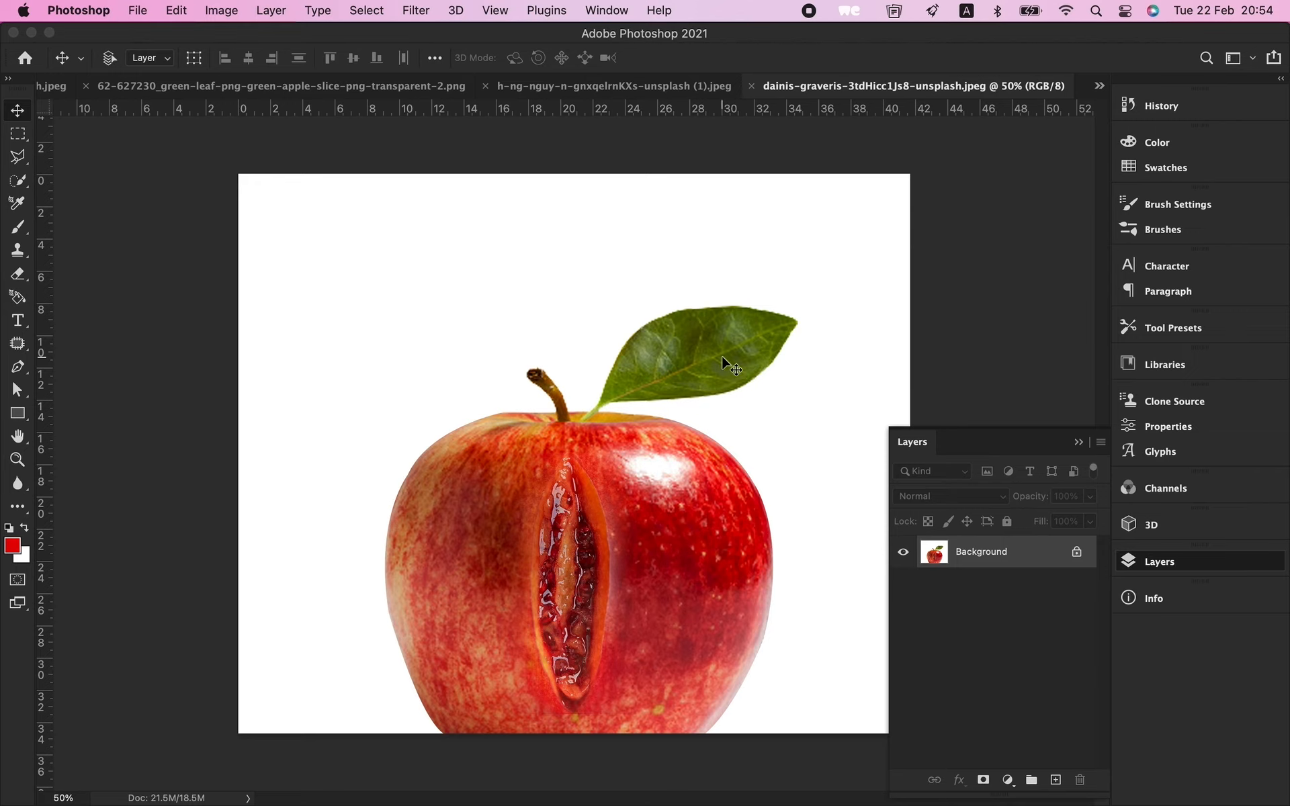
Step: Return to the Untitled-1 document and scale the can down slightly around its center with Free Transform
key("super+minus")
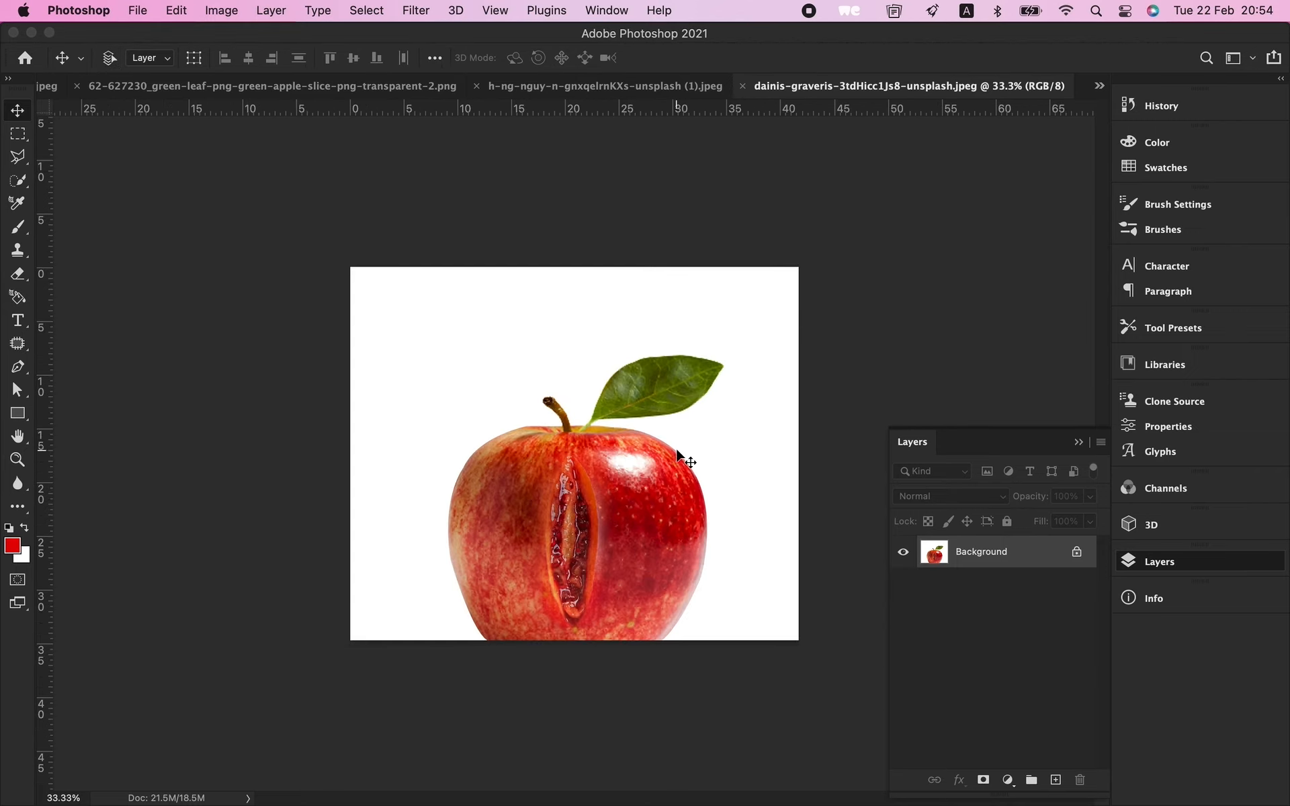
left_click(1095, 87)
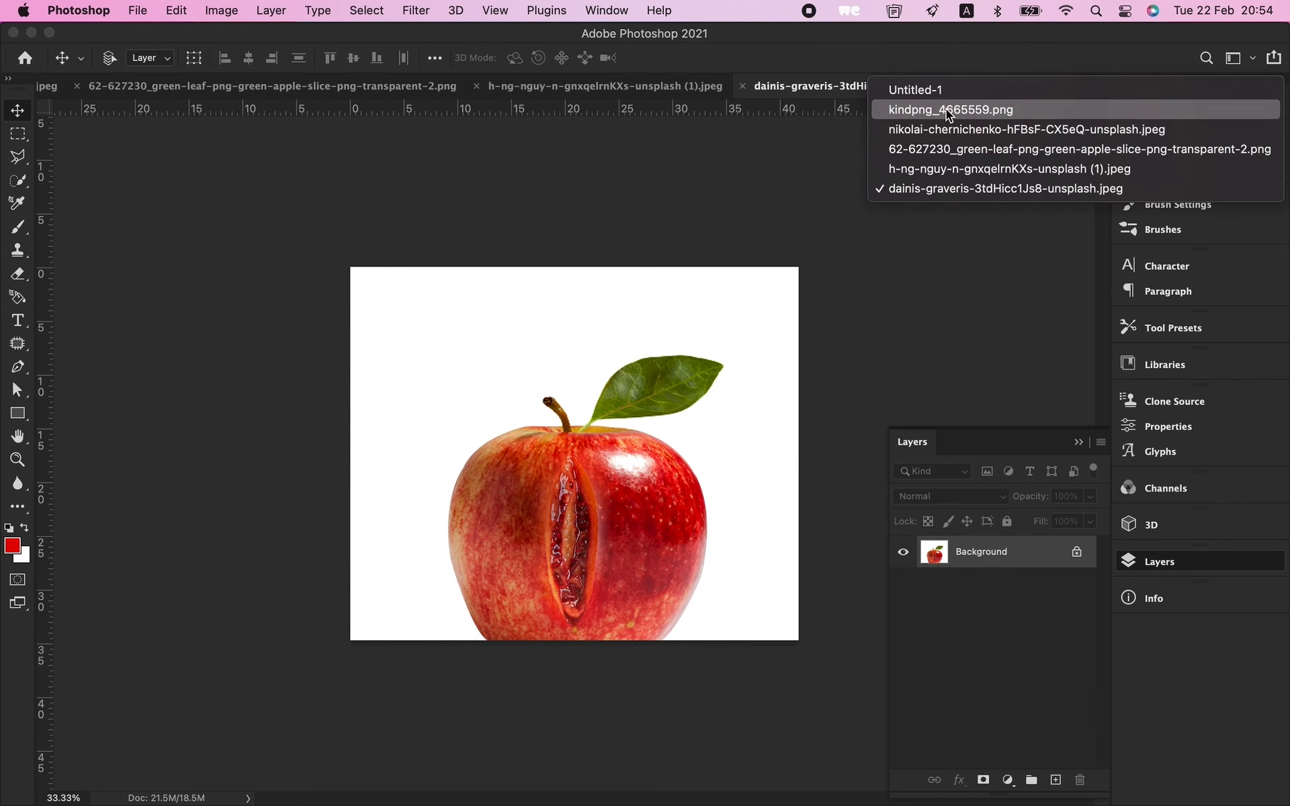
left_click(932, 91)
left_click(569, 420)
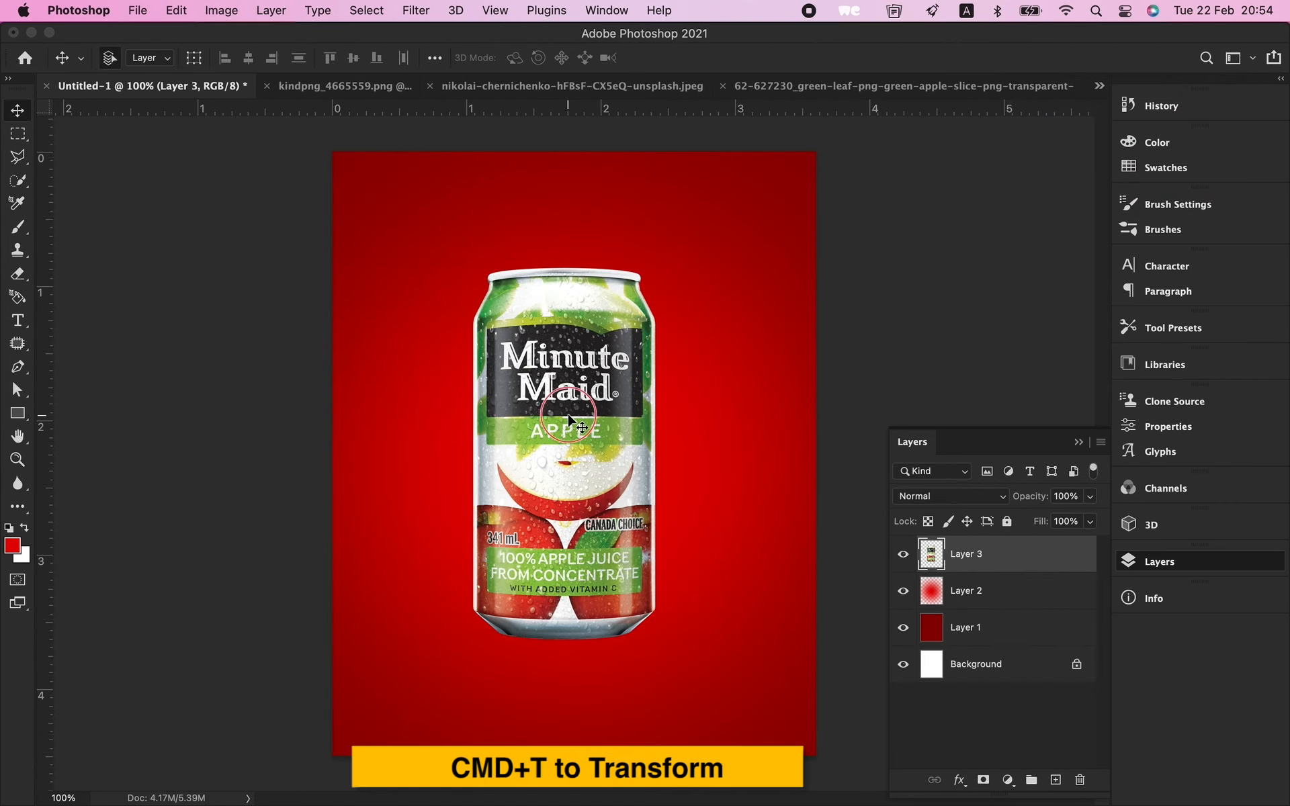
key("super+t")
left_click_drag(655, 644, 631, 622)
key("Return")
Step: Tilt the can slightly counterclockwise with Free Transform and shift it slightly downward
key("super+t")
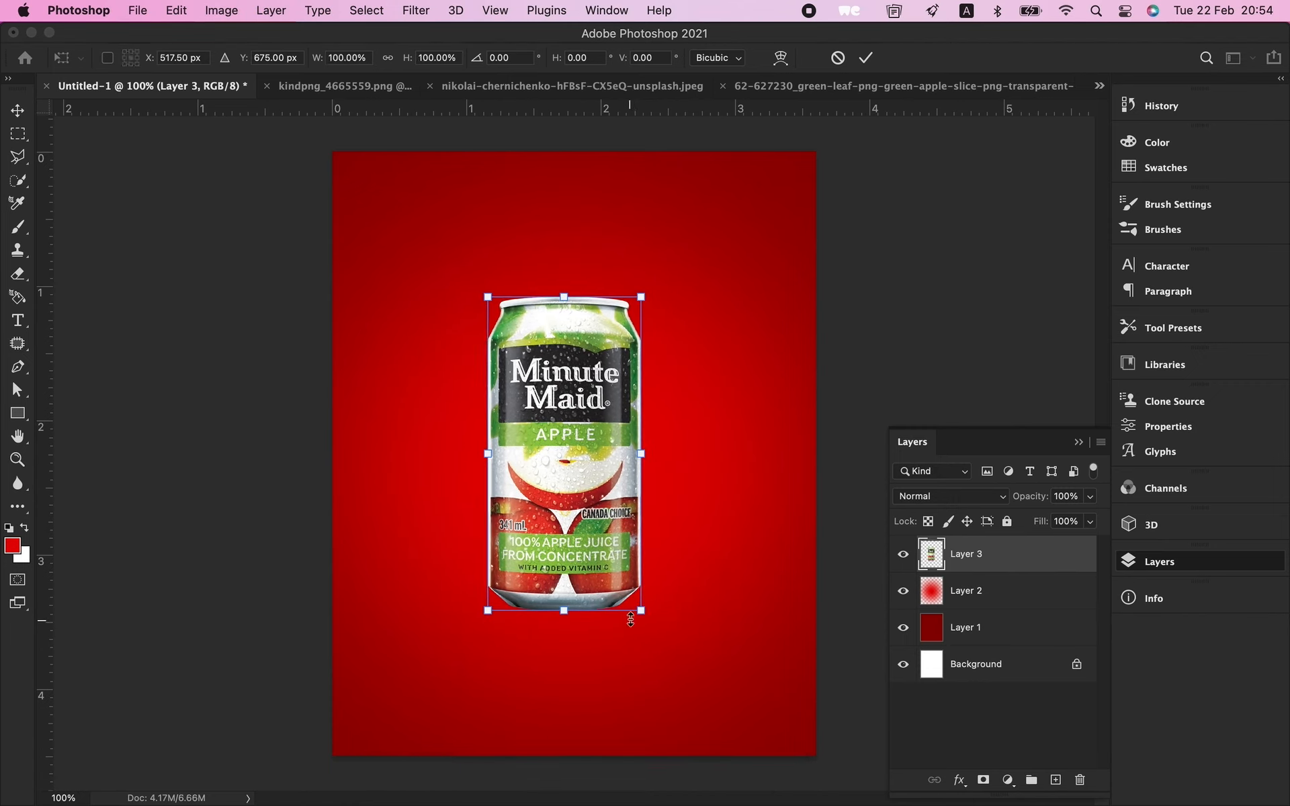
left_click_drag(670, 248, 627, 260)
key("Return")
left_click_drag(649, 401, 653, 420)
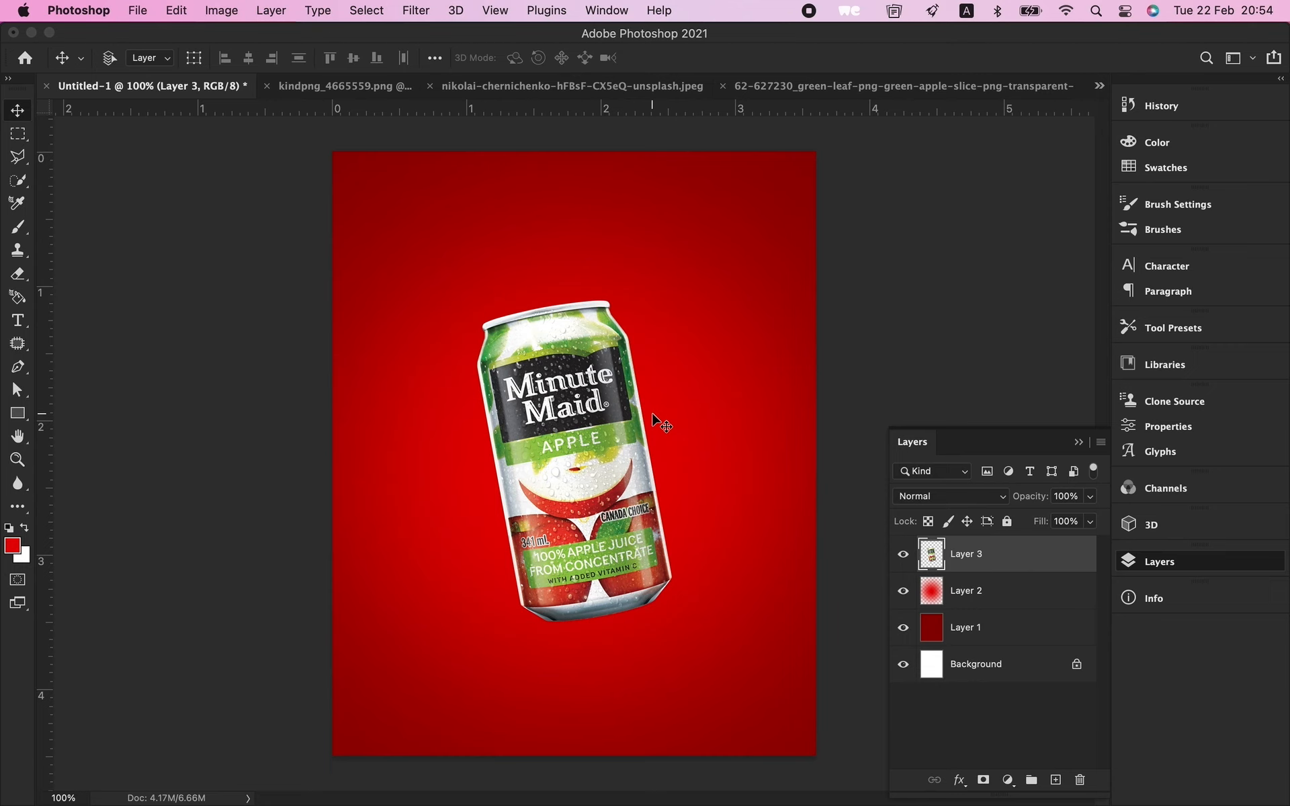
Step: Duplicate the background layer of the sliced-apple photo with the blue backdrop and select the apple slices with Select Subject
key("l")
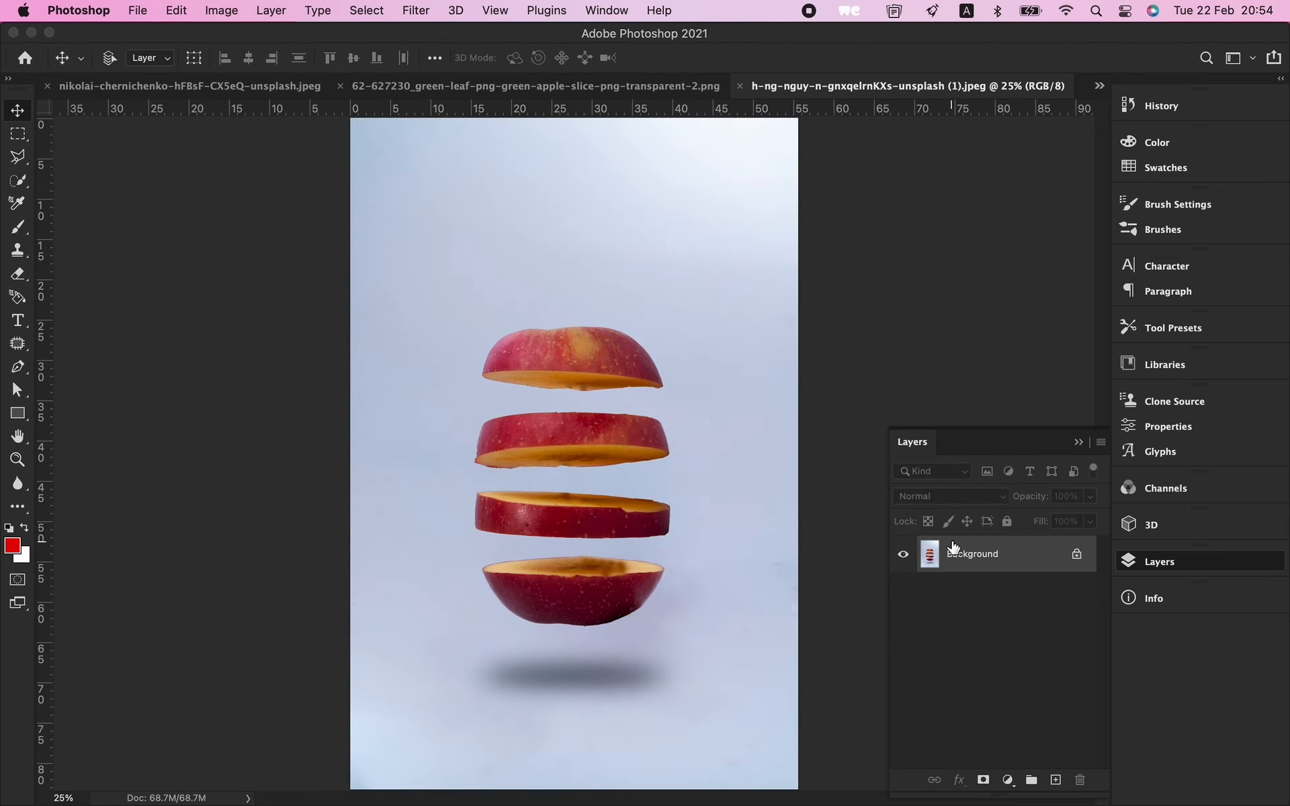
key("super+j")
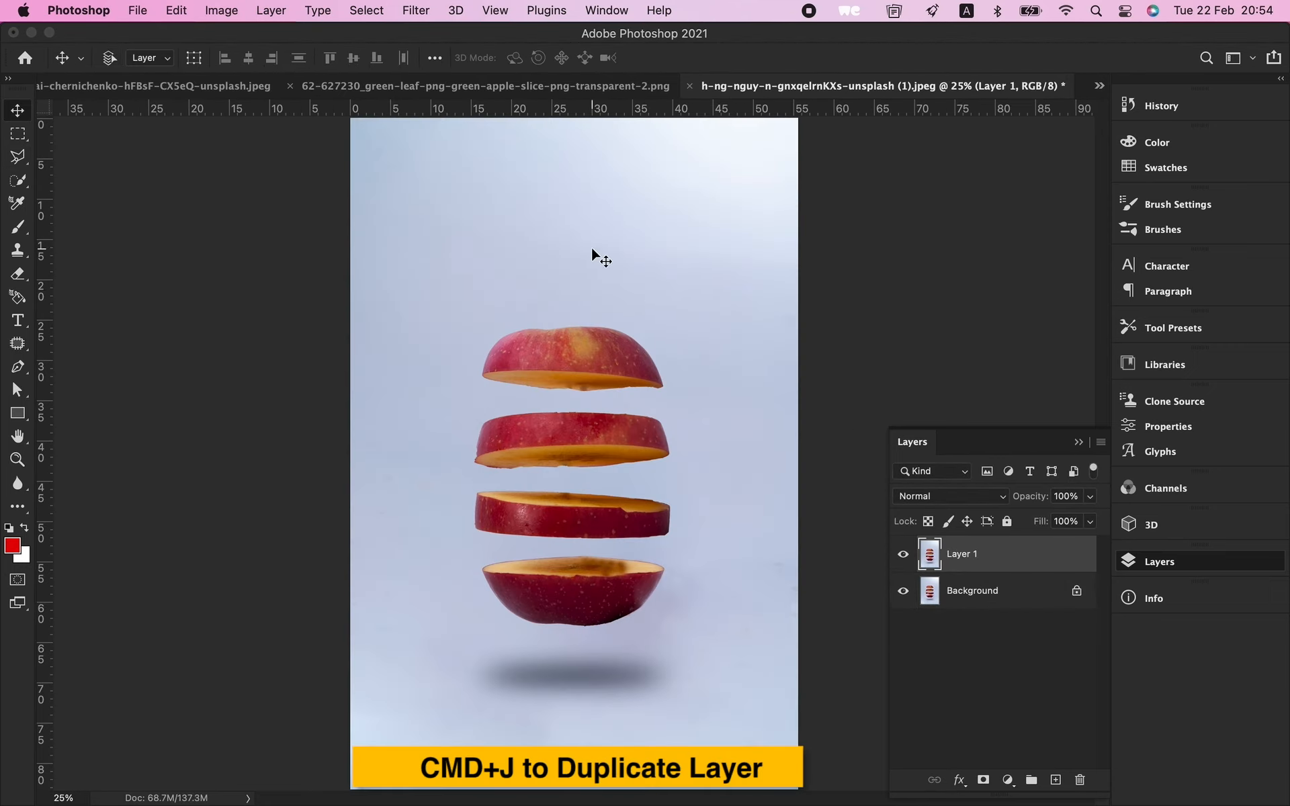
left_click(367, 11)
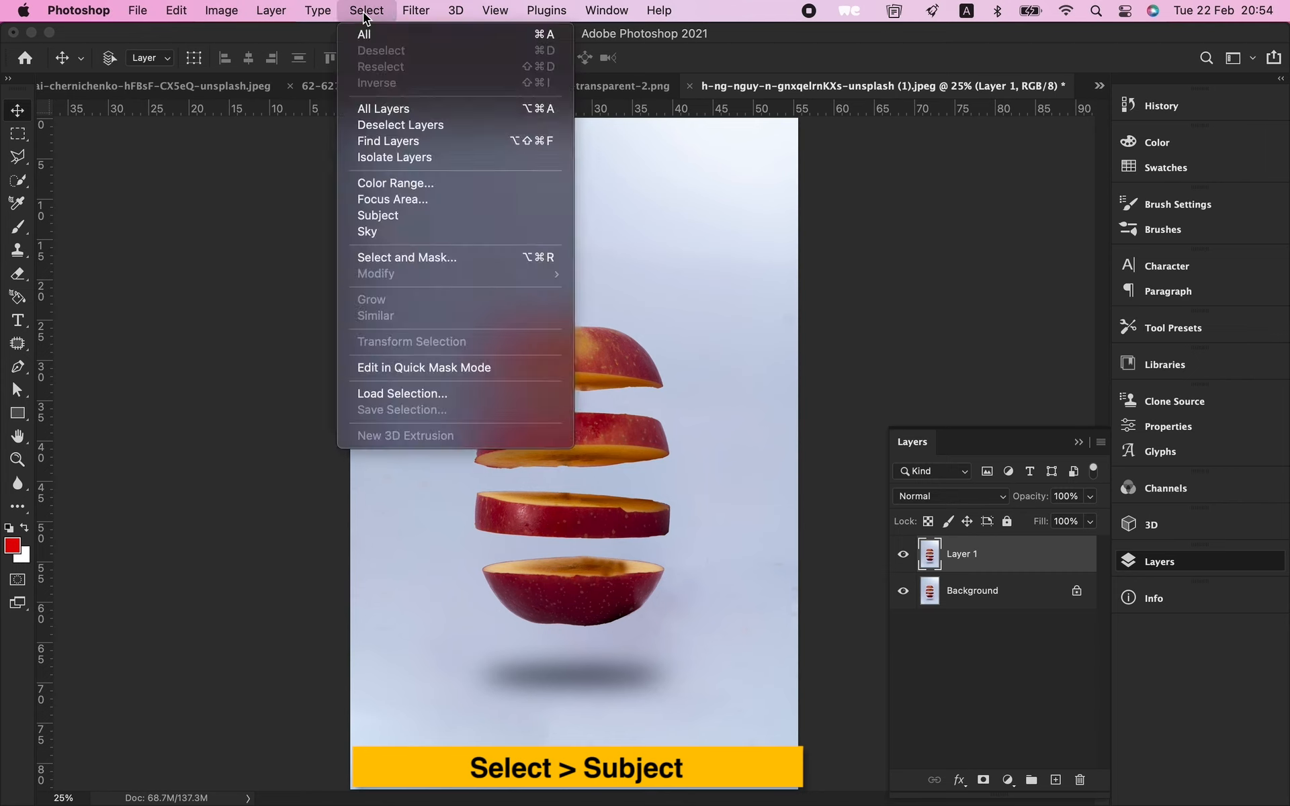
left_click(418, 217)
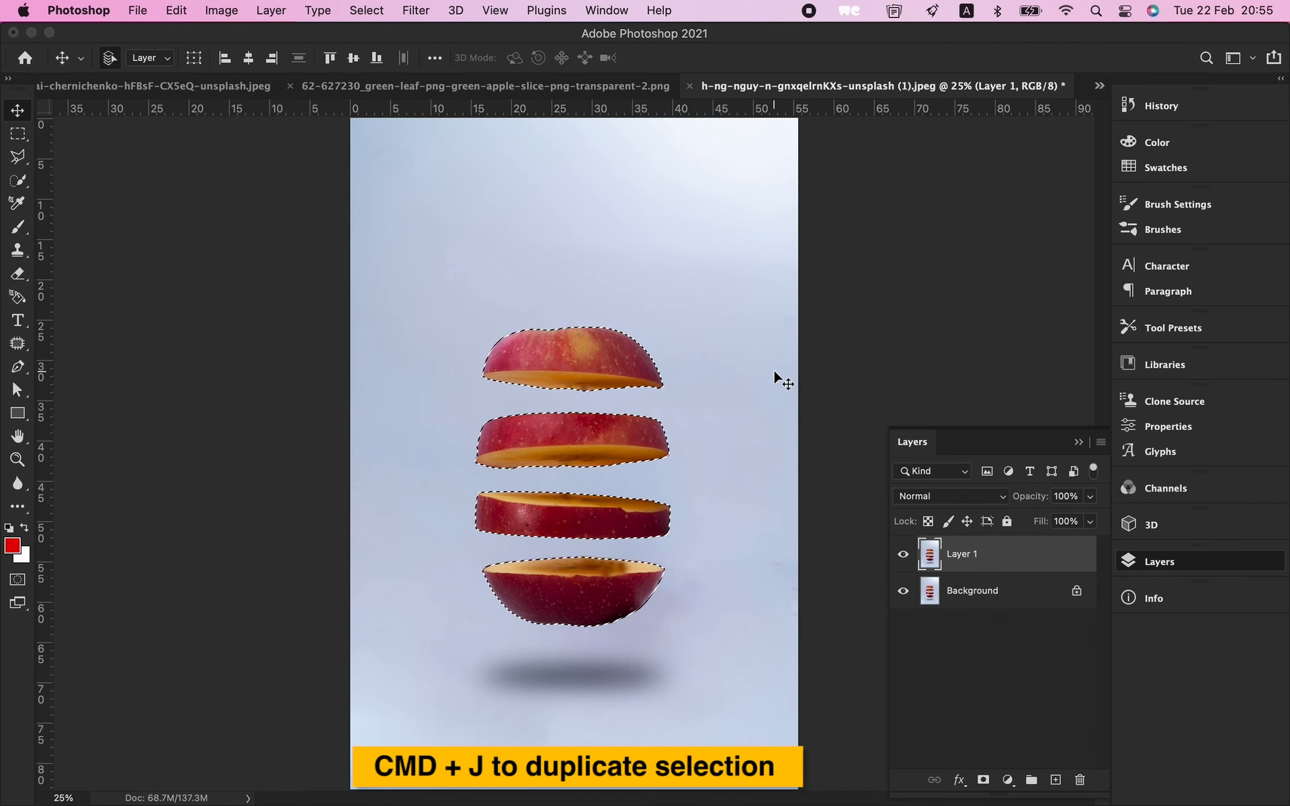
Step: Copy the selected apple slices to a new layer and hide Layer 1 and the Background layer
key("super+j")
left_click(903, 591)
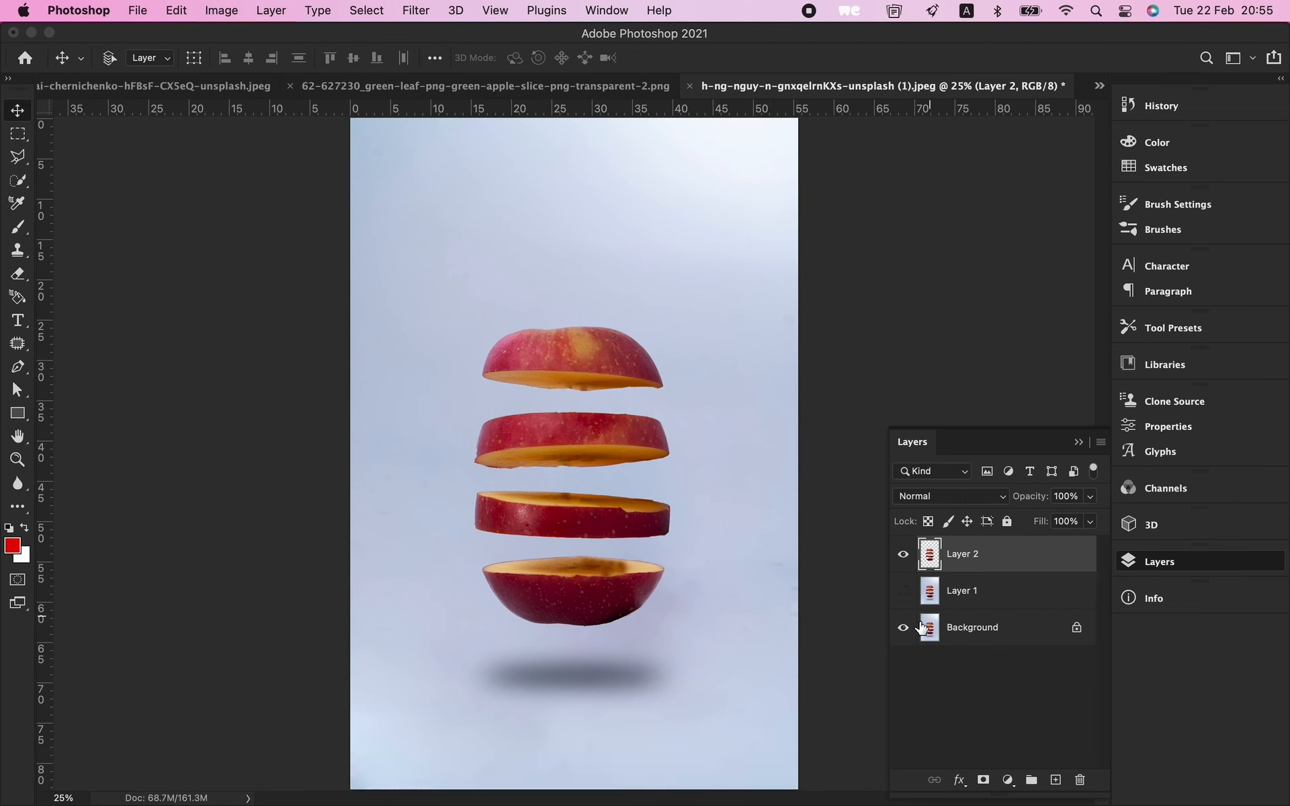
left_click(904, 627)
Step: Select the bottom apple slice on Layer 2 with the Polygonal Lasso
key("m")
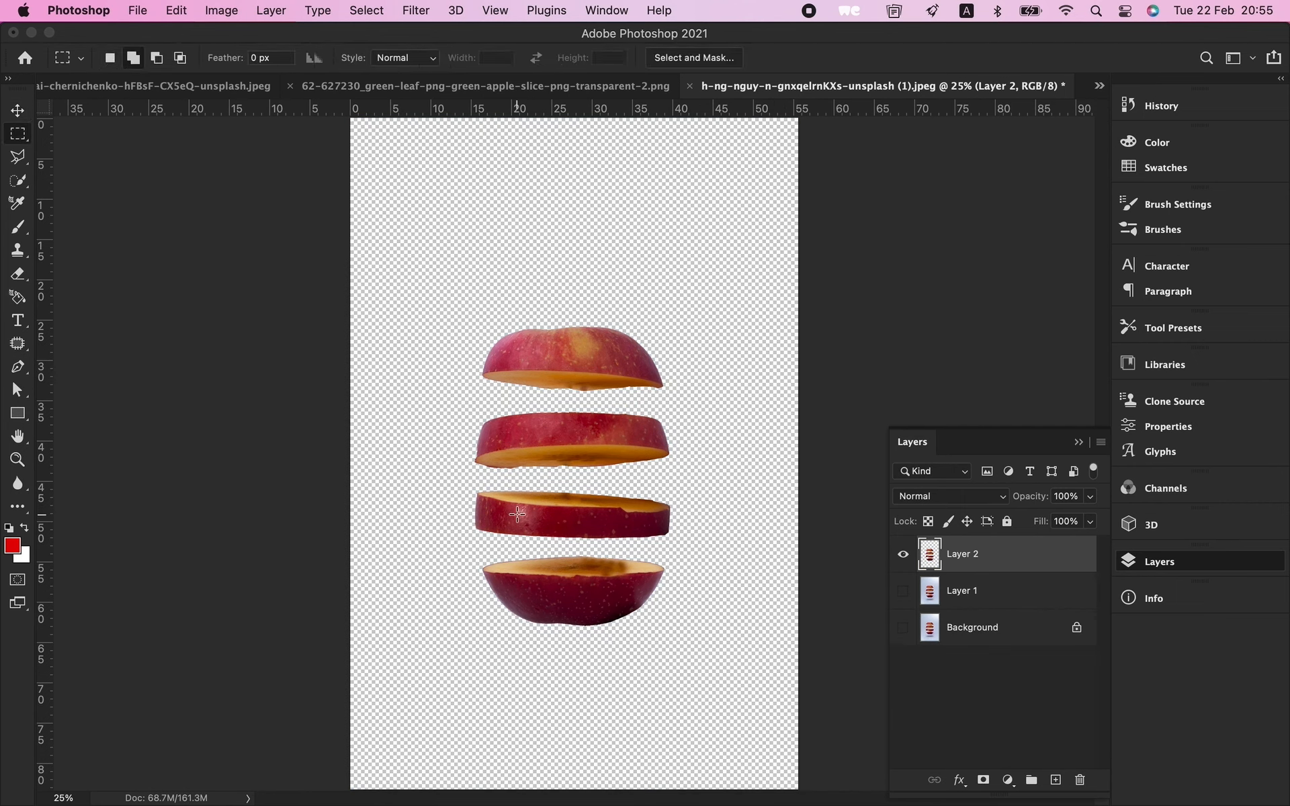
key("l")
left_click(464, 552)
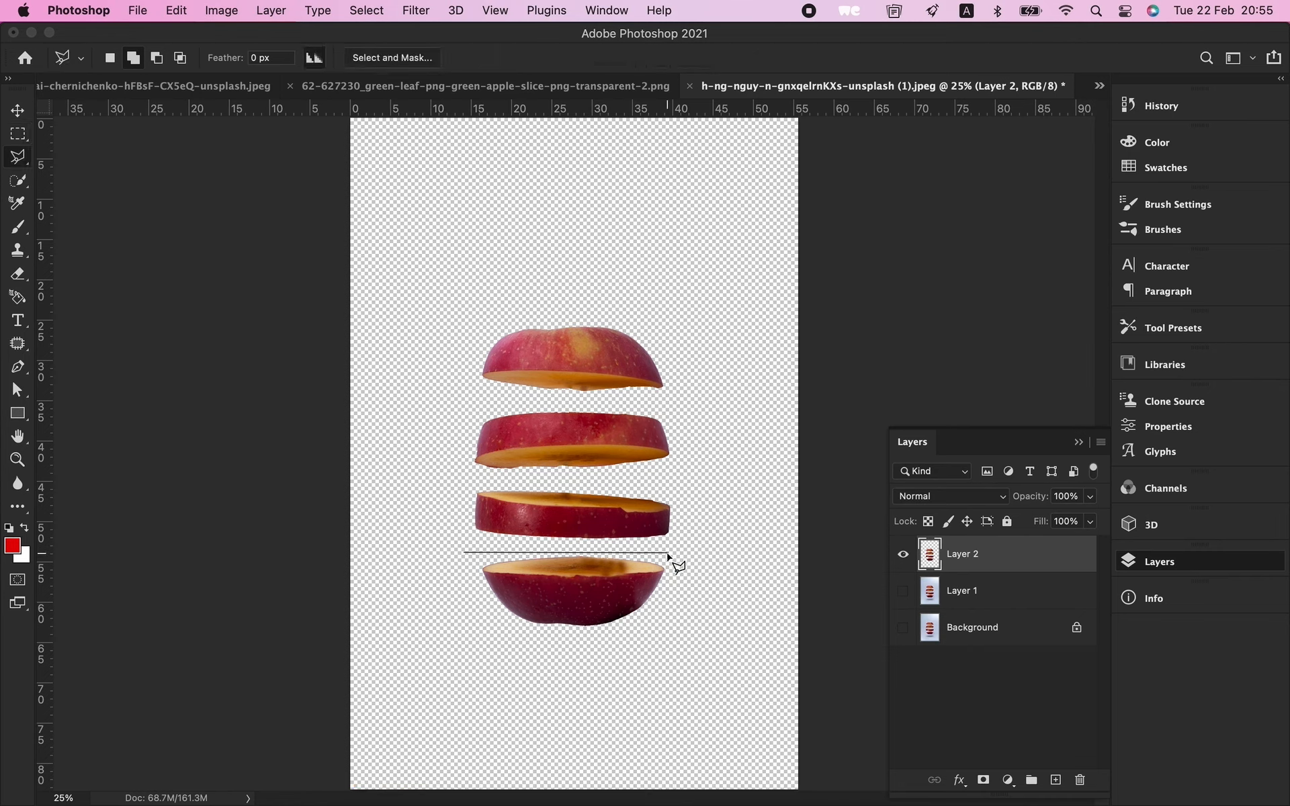
left_click(689, 584)
left_click(655, 620)
left_click(530, 651)
left_click(467, 554)
Step: Move the selected bottom apple slice into the Untitled-1 document
key("v")
left_click_drag(545, 576, 409, 318)
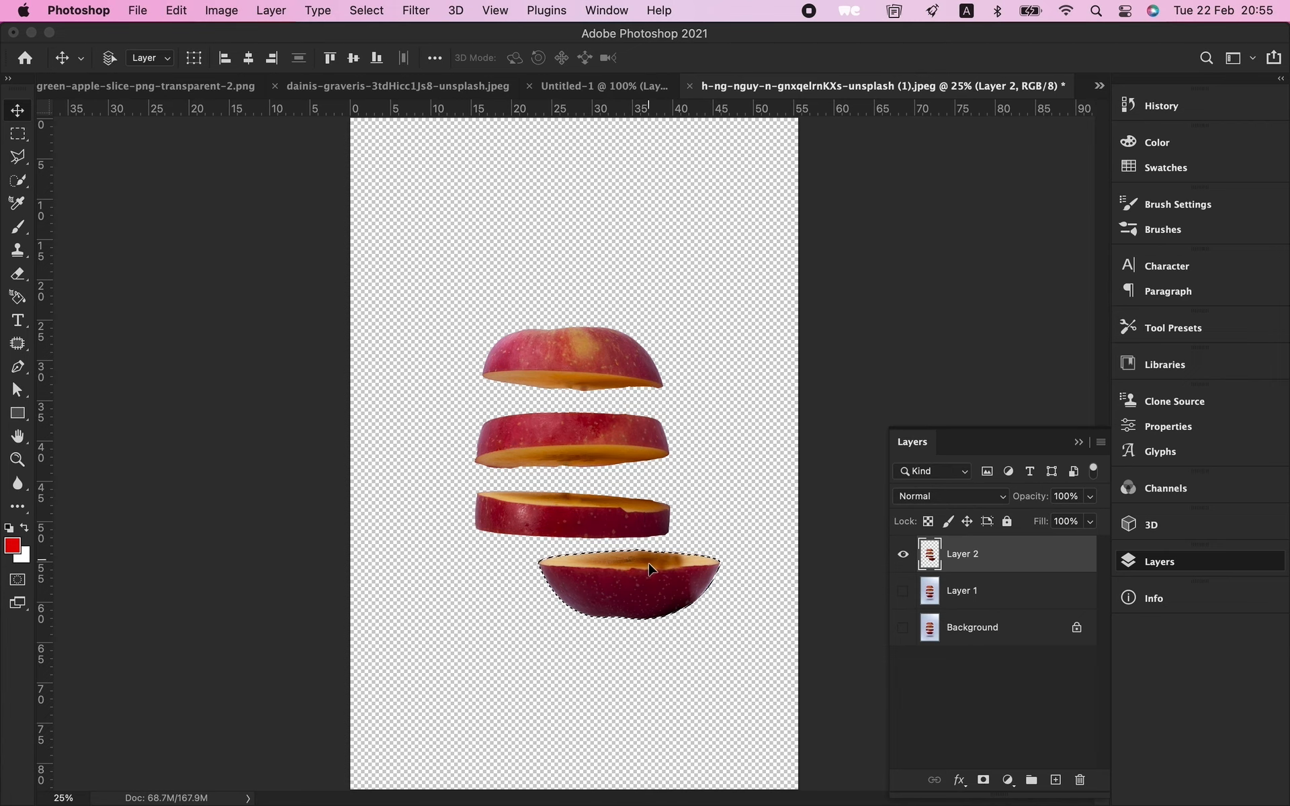
mouse_move(649, 570)
left_mouse_down()
mouse_move(632, 120)
mouse_move(615, 80)
mouse_move(623, 510)
mouse_move(668, 567)
left_mouse_up()
Step: Scale the apple slice to about 28% with Free Transform, place it beneath the can and tilt it to match
key("ctrl+t")
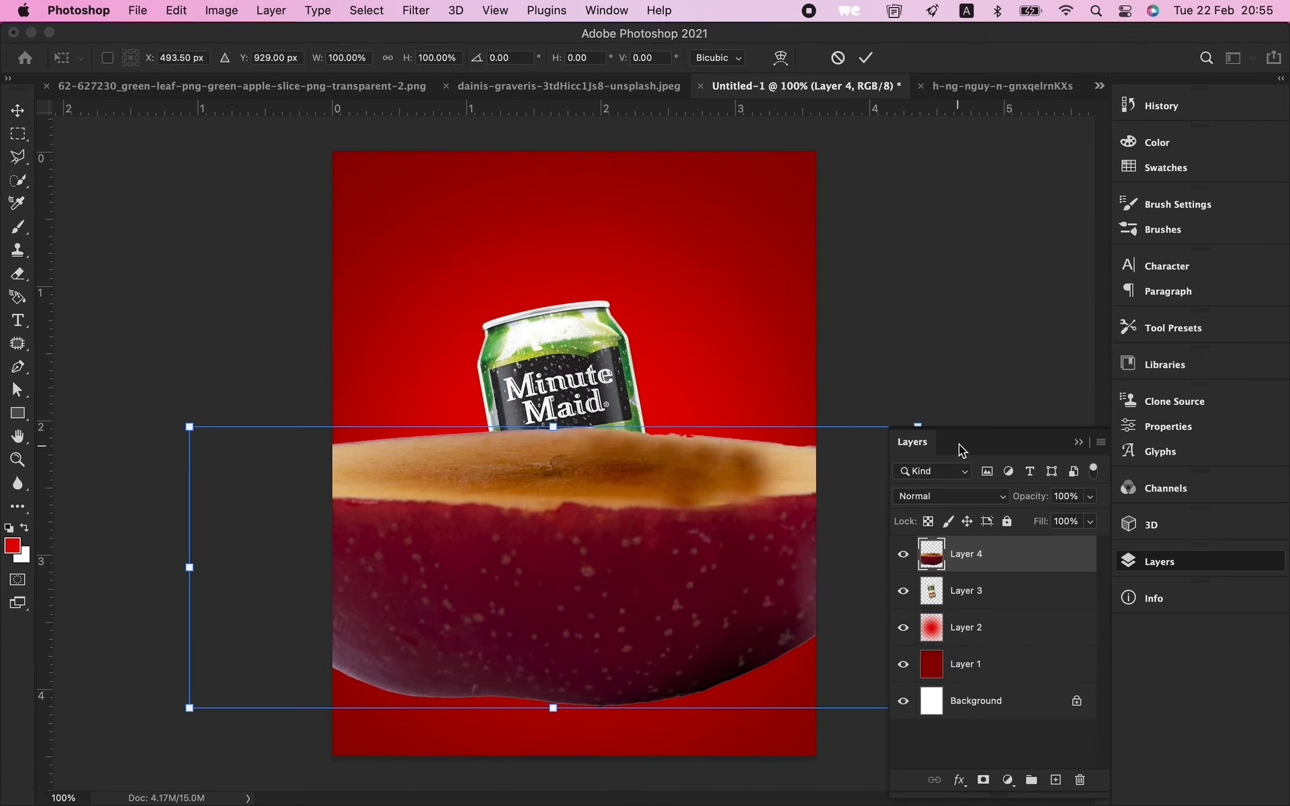
left_click_drag(190, 427, 715, 629)
left_click_drag(779, 670, 532, 663)
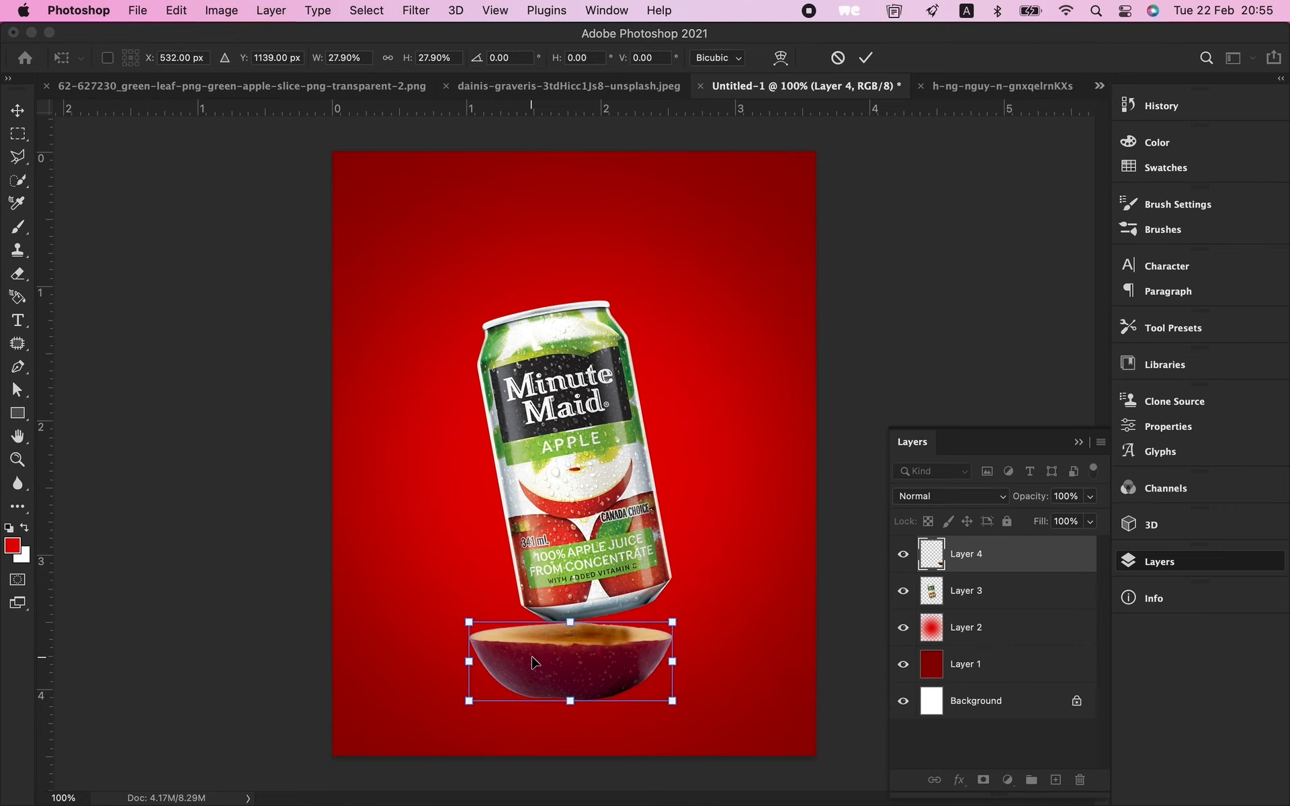
left_click_drag(673, 622, 668, 564)
key("Return")
Step: Shrink the apple slice to about the can's width and move it over the can's bottom edge
key("ctrl+t")
left_click_drag(519, 670, 535, 656)
key("Return")
left_click_drag(578, 613, 577, 604)
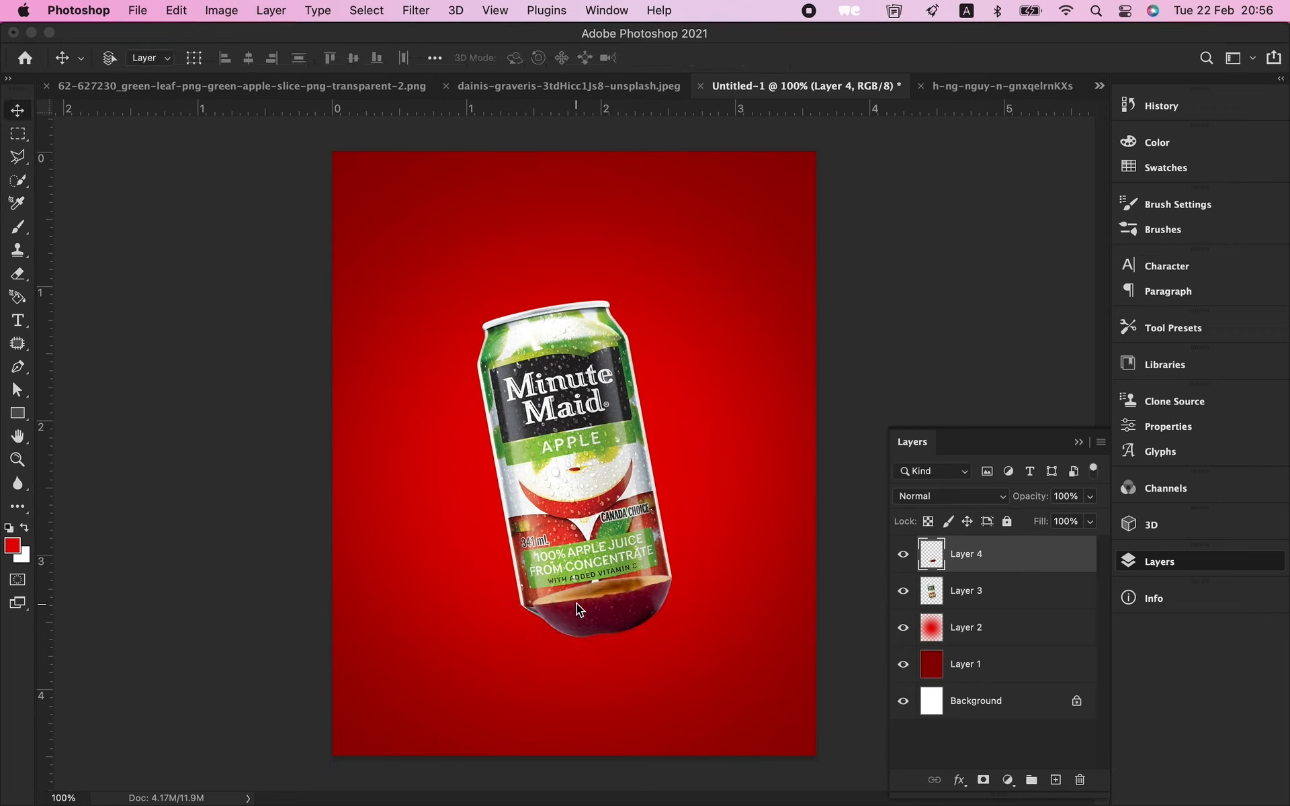
Step: Draw a closed Pen path around the apple slice, curving along the upper edge of its cut face
key("super+equal")
key("l")
left_click(457, 519)
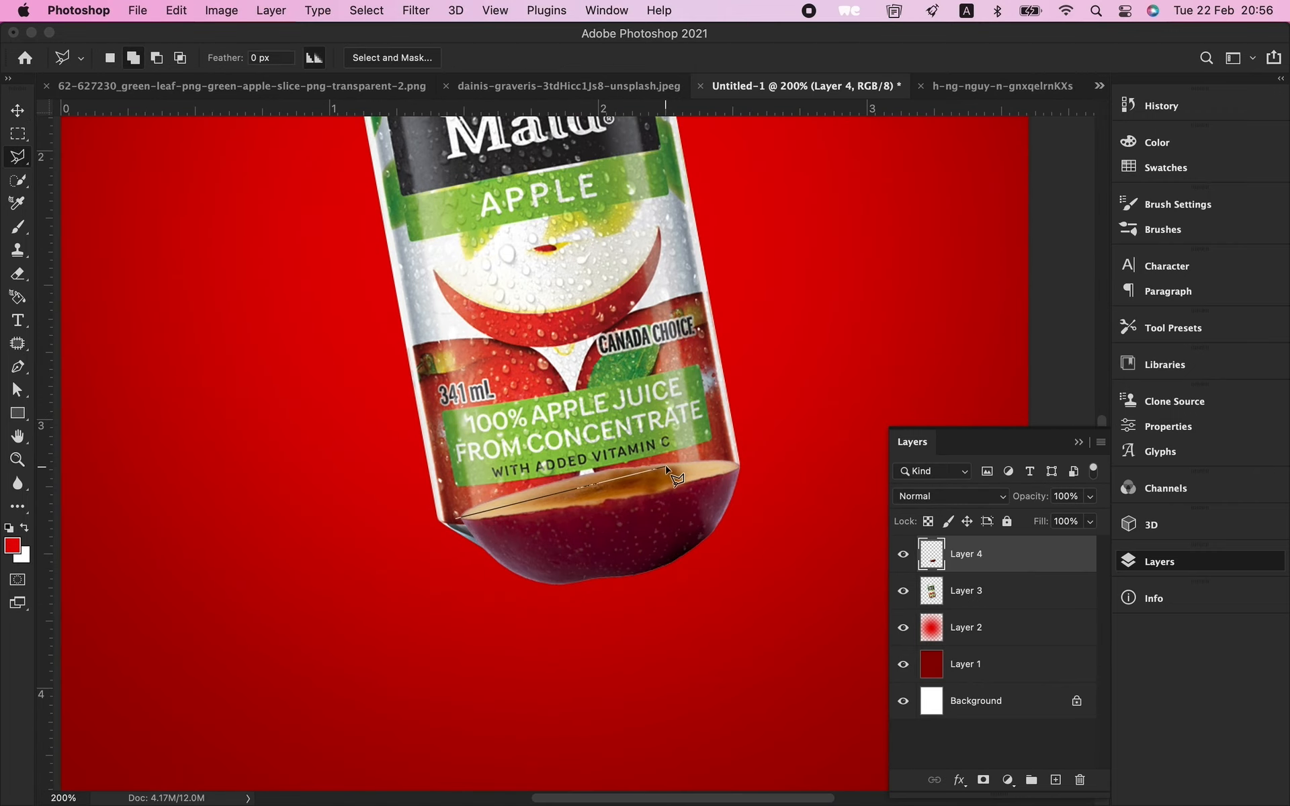
key("p")
left_click(460, 521)
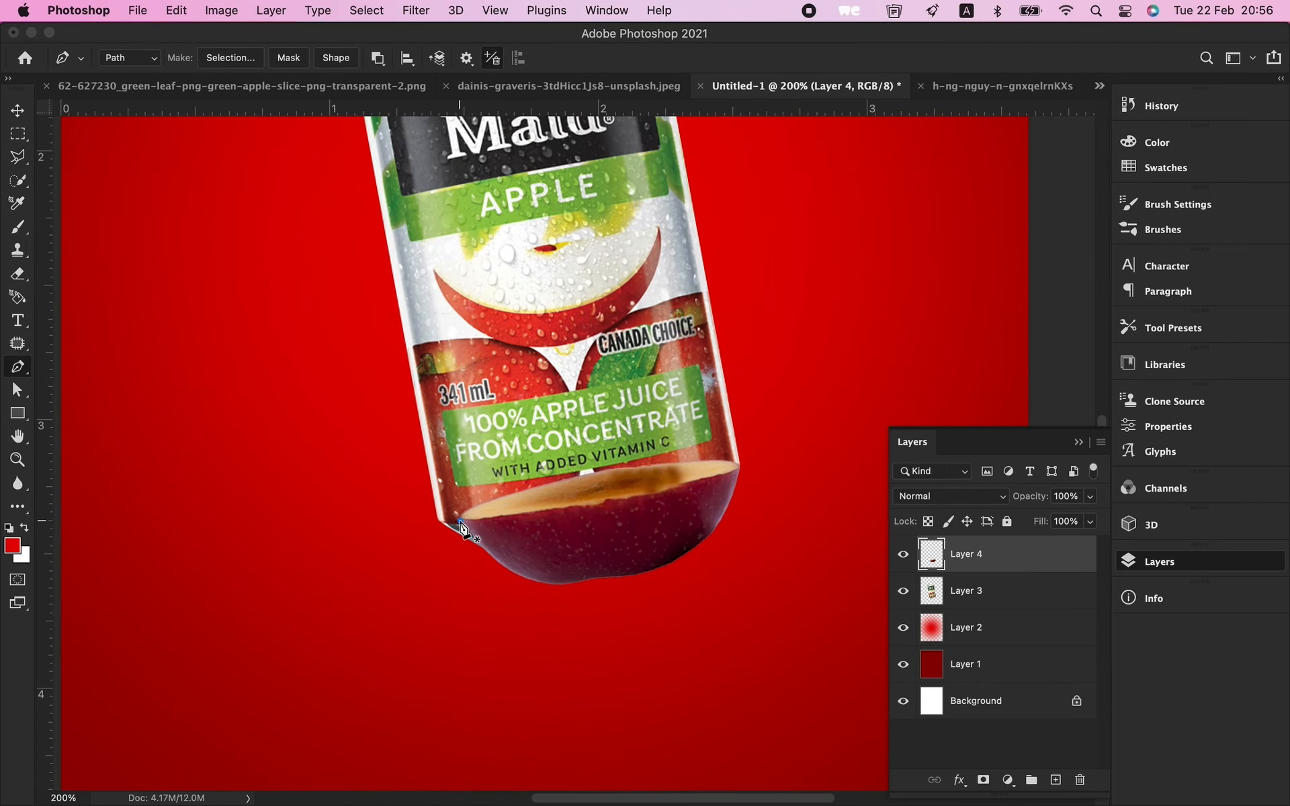
left_click(738, 466)
left_click_drag(737, 466, 786, 548)
left_click(698, 605)
left_click(546, 633)
left_click(475, 590)
left_click(460, 521)
Step: Convert the path to a selection, copy the enclosed slice to a new layer, and hide Layer 4
right_click(536, 535)
left_click(598, 614)
key("Return")
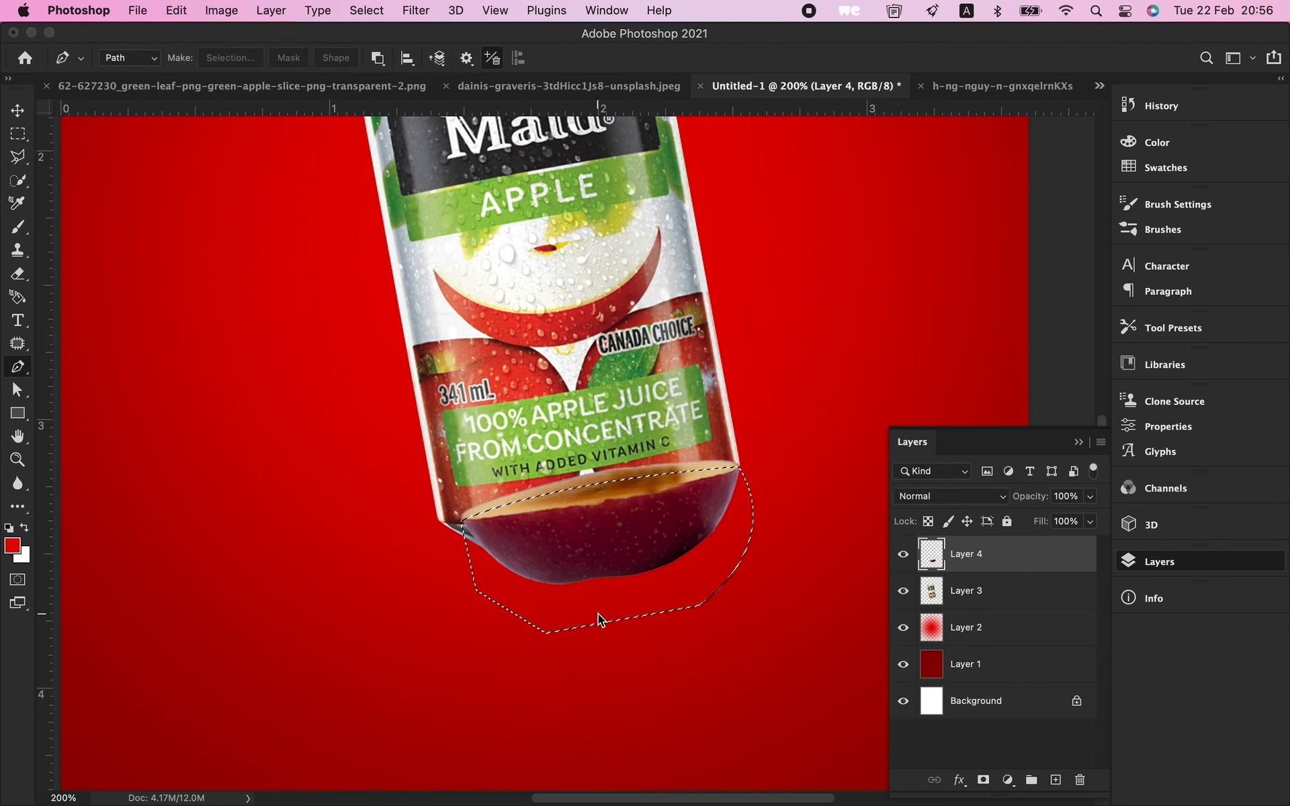
key("ctrl+j")
left_click(903, 590)
Step: Place the slice copy directly above Layer 3 in the layer order and shift the slice slightly down
key("v")
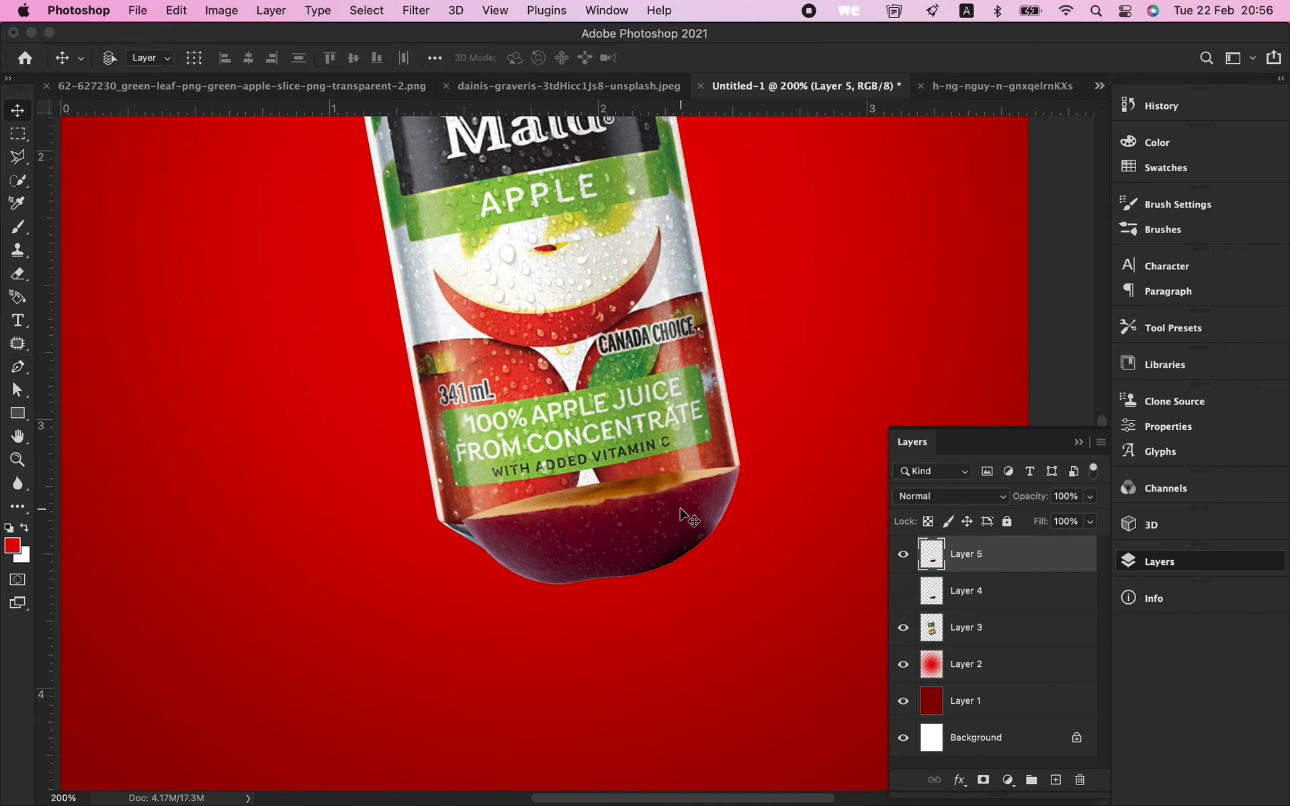
key("ctrl+bracketleft")
key("ctrl+bracketleft")
key("ctrl+bracketright")
left_click_drag(685, 514, 690, 527)
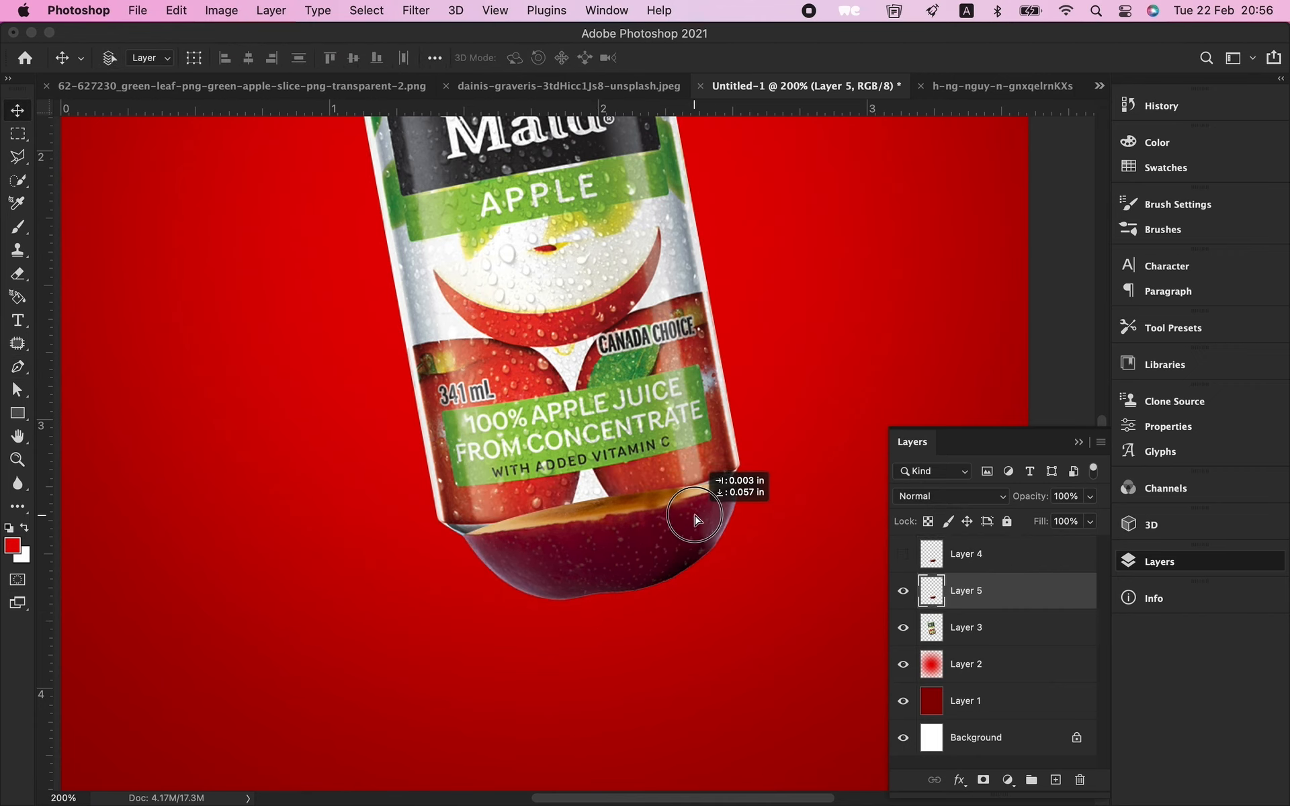
Step: Warp the apple slice's upper corners and edge so the cut face fits the width and curve of the can's base
key("ctrl+t")
right_click(699, 527)
left_click(739, 492)
left_click_drag(472, 528, 420, 504)
left_click_drag(743, 494, 739, 468)
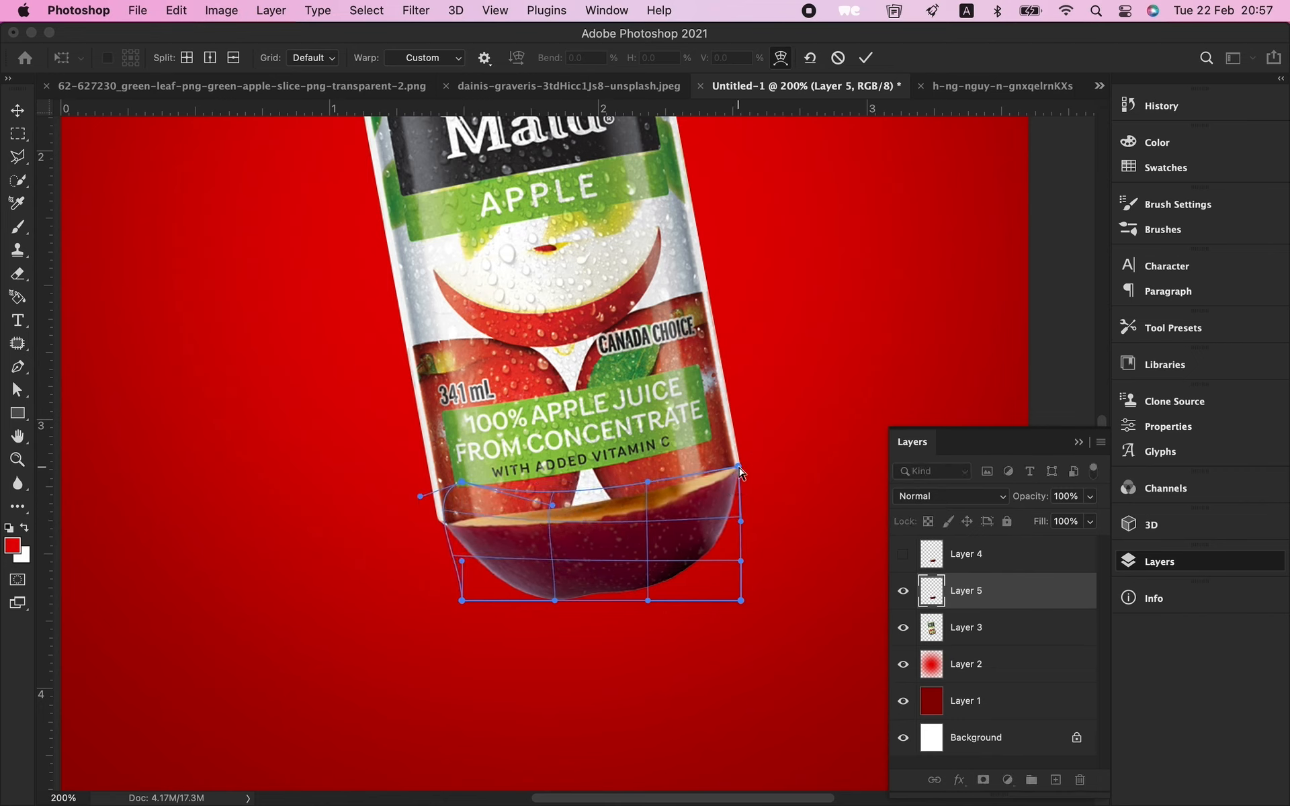
left_click_drag(461, 482, 456, 500)
left_click_drag(739, 467, 741, 471)
left_click_drag(651, 486, 651, 482)
left_click_drag(551, 505, 547, 493)
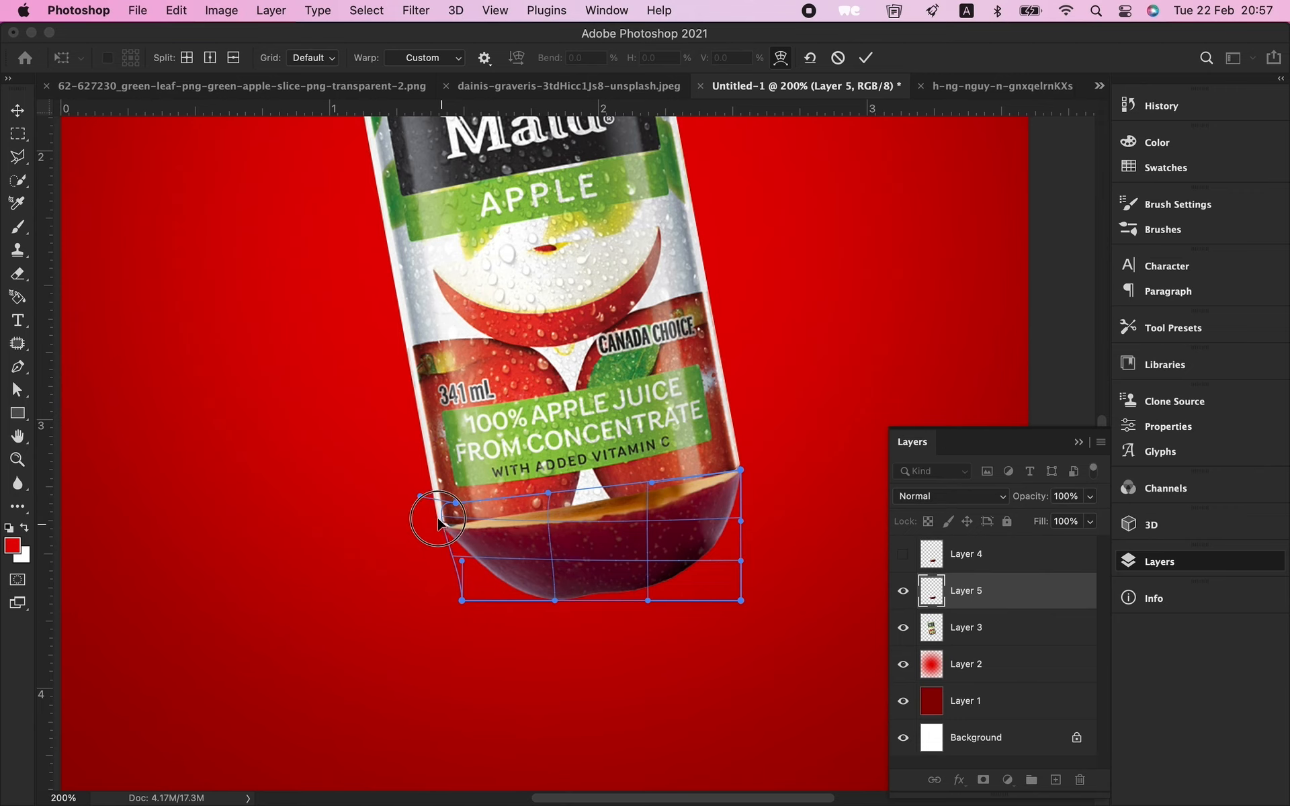
left_click_drag(454, 504, 438, 494)
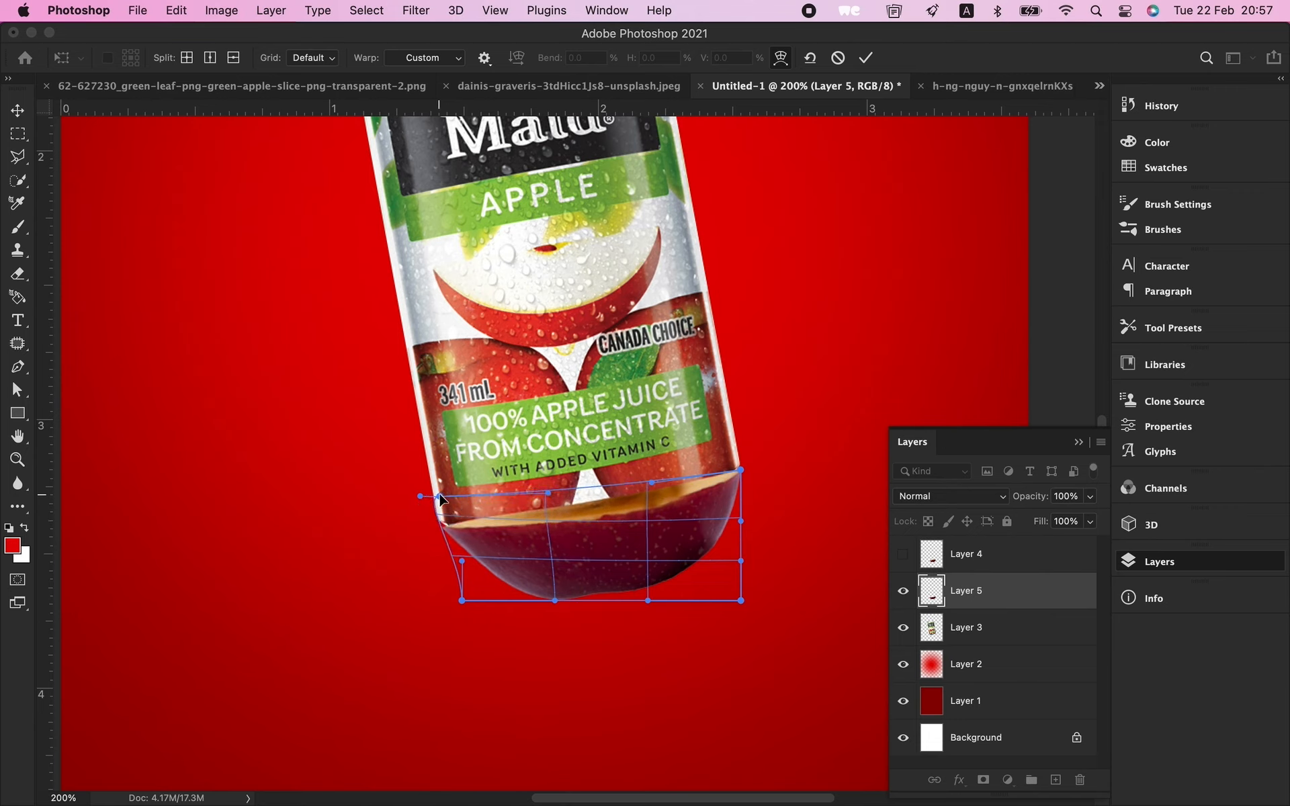
key("Return")
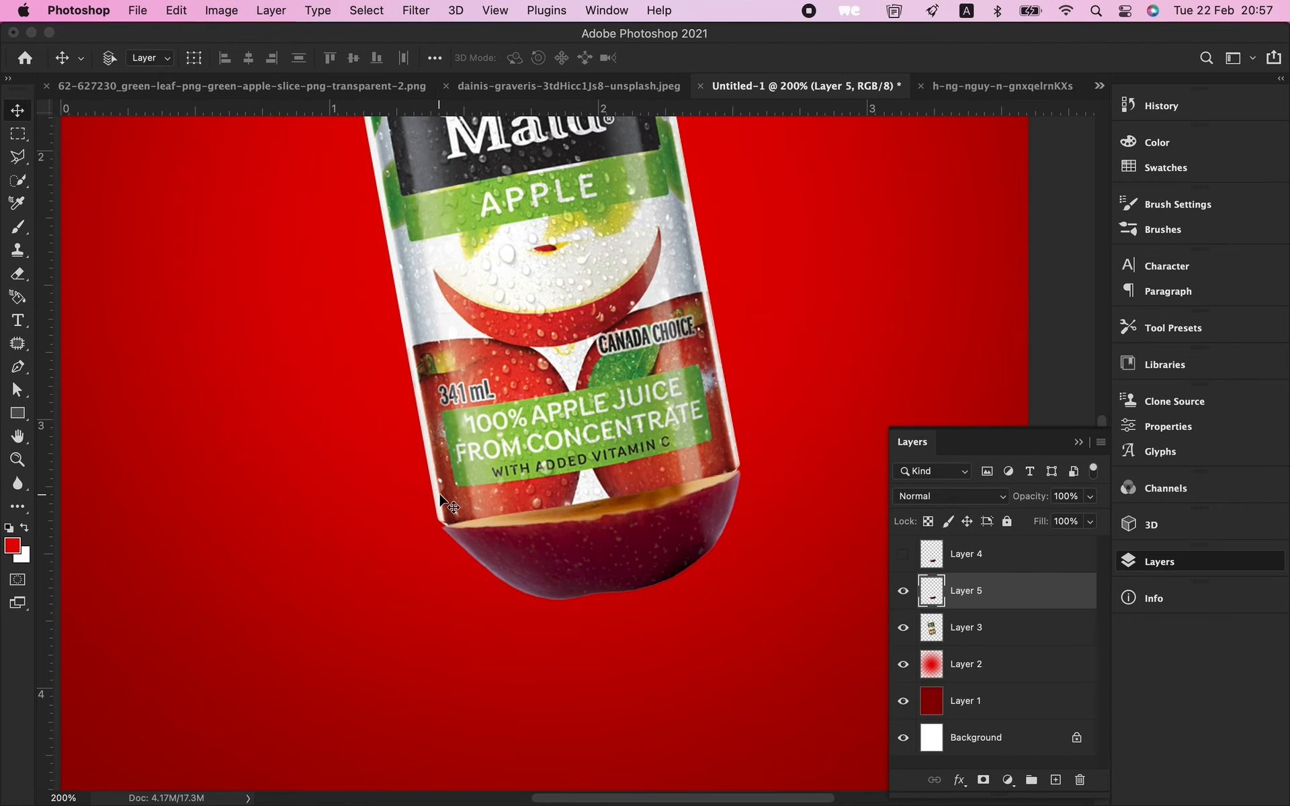
Step: Shift the slice down off the can, then trace a closed Pen path around the can's metal bottom rim on Layer 3
left_click_drag(651, 525, 645, 545)
key("p")
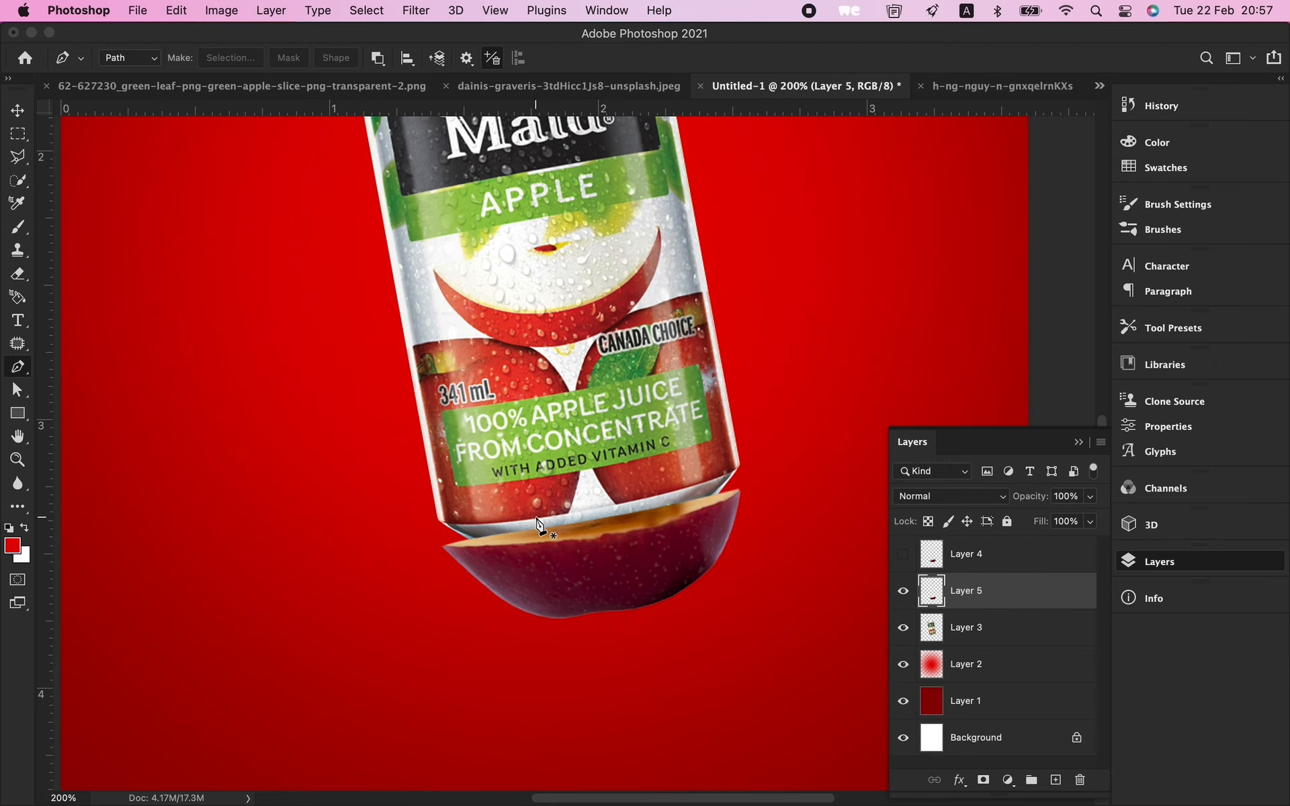
left_click(961, 633)
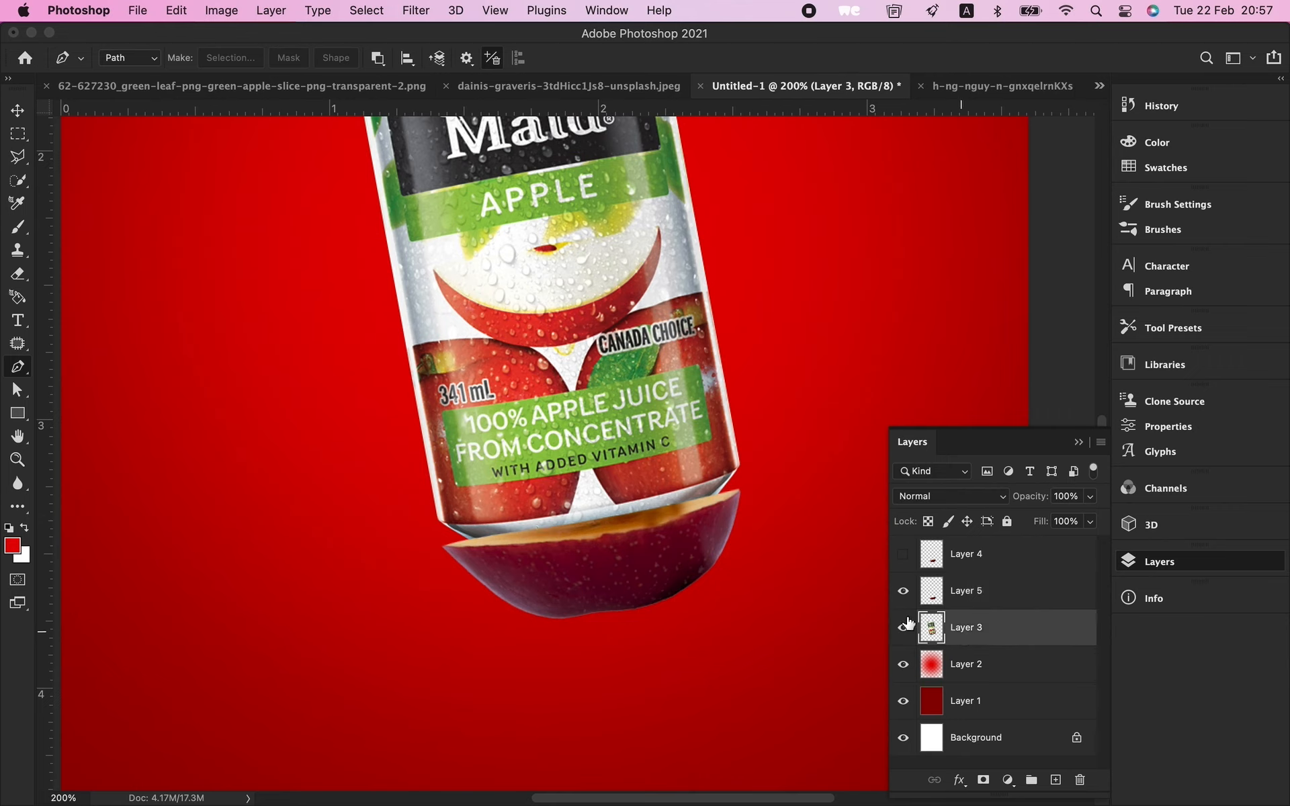
left_click(437, 521)
left_click_drag(608, 509, 670, 489)
left_click(742, 464)
left_click(752, 529)
left_click(726, 607)
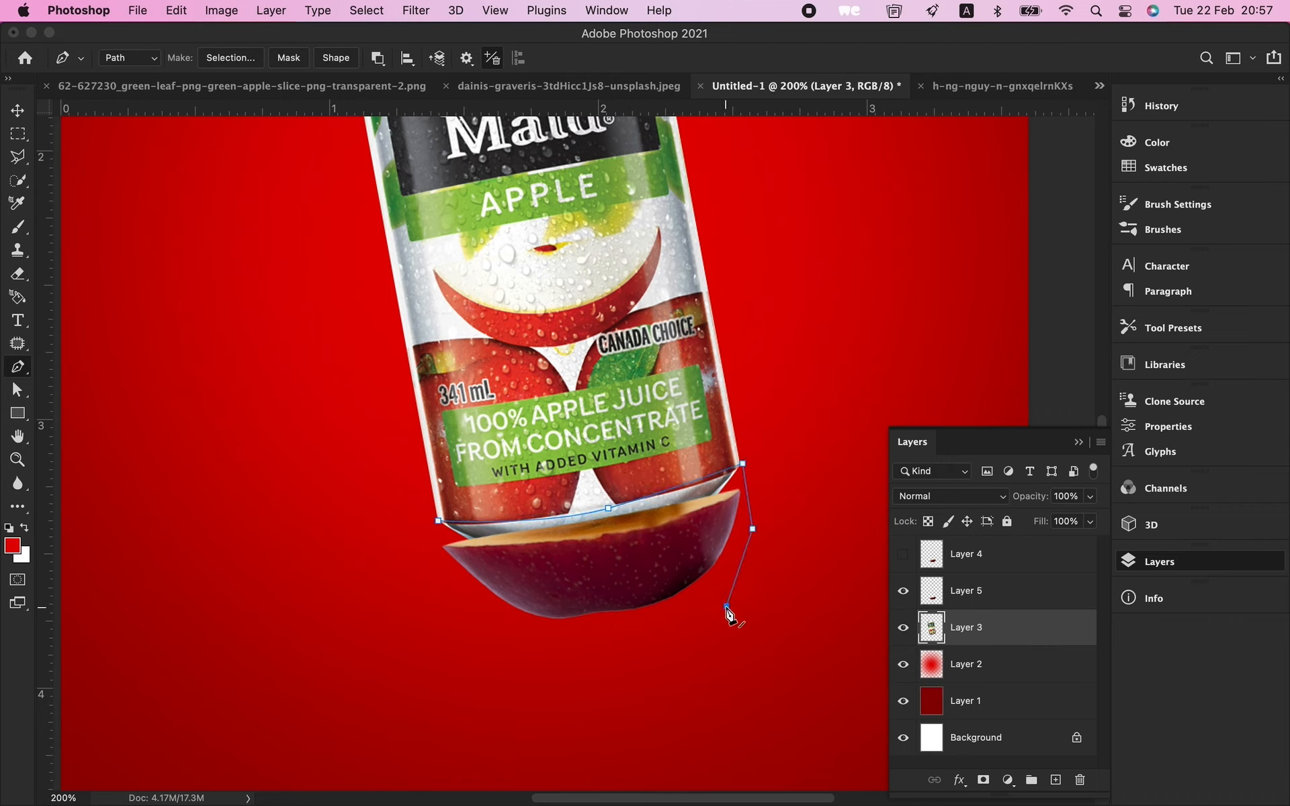
left_click(471, 705)
left_click(444, 522)
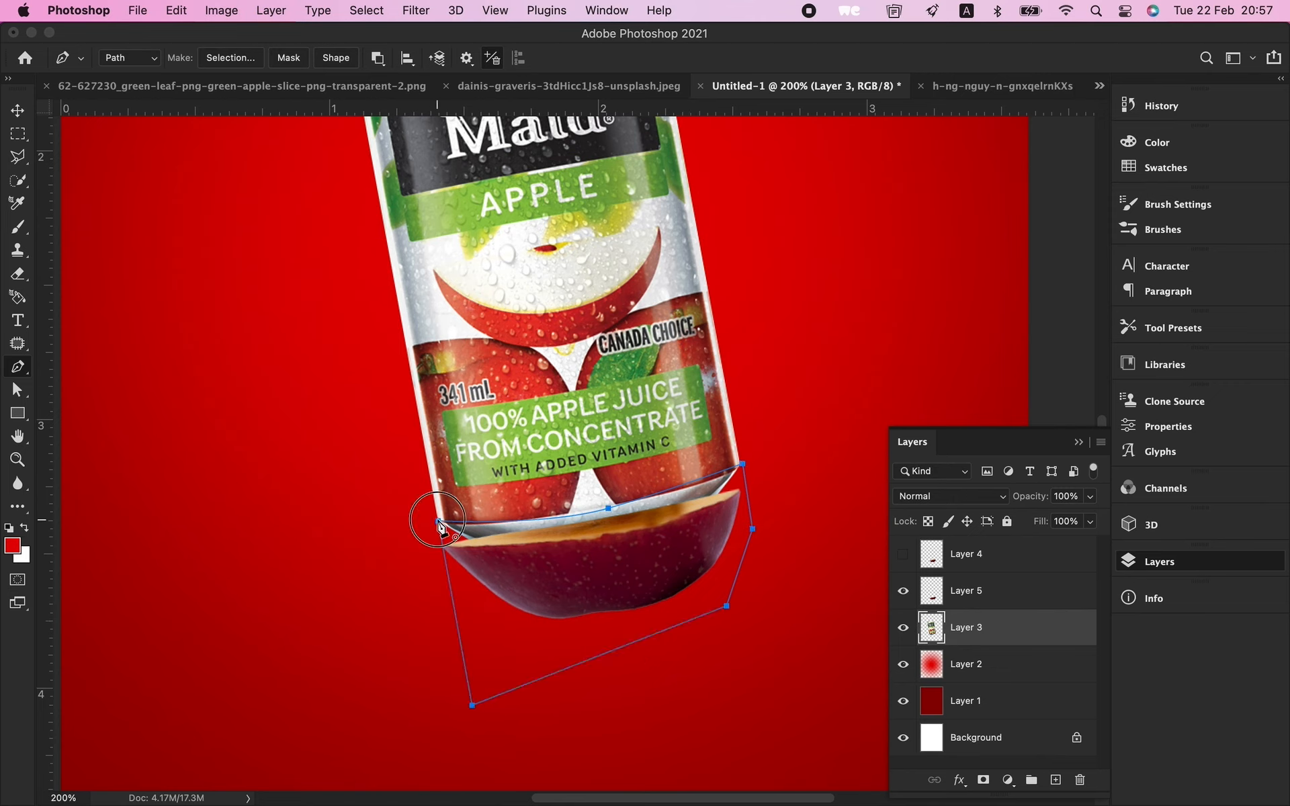
Step: Convert the path to a selection, delete the can's bottom rim from Layer 3, and deselect
right_click(512, 558)
left_click(578, 643)
key("Return")
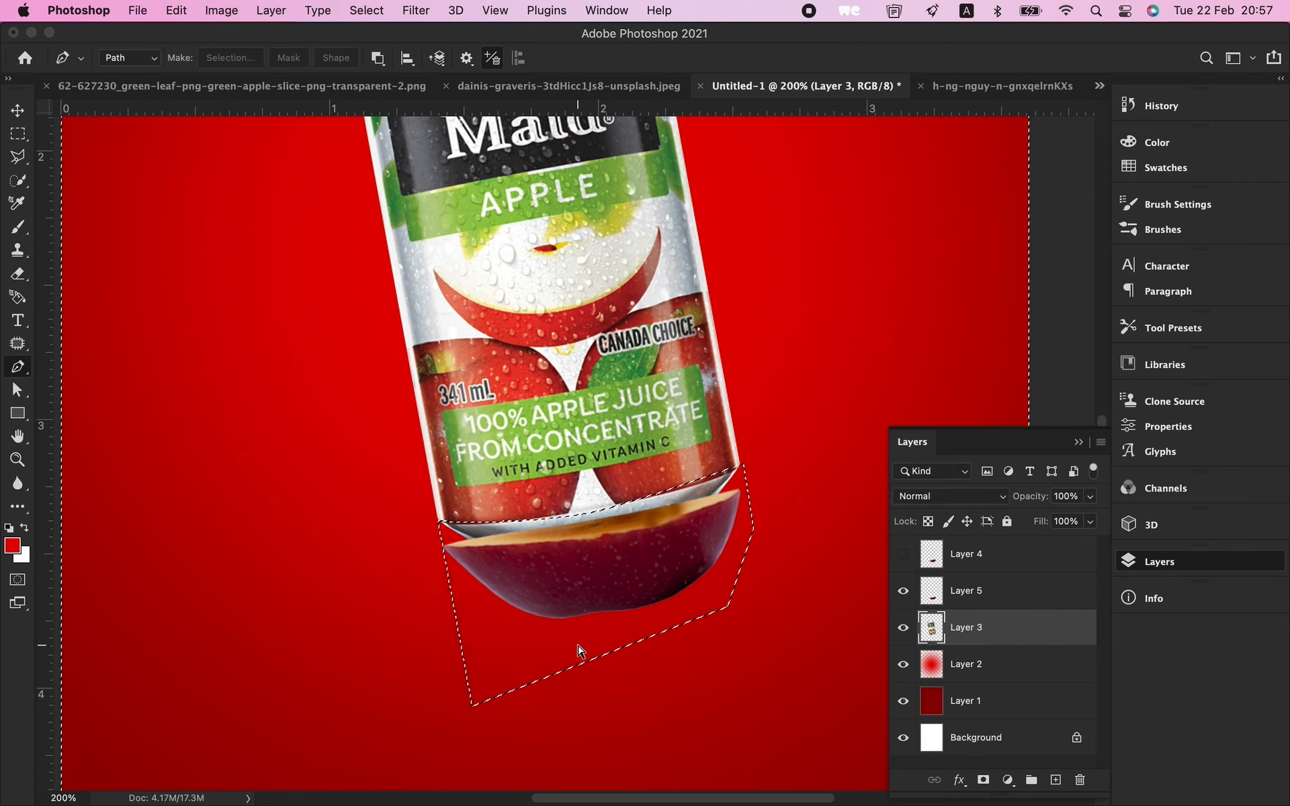
key("Delete")
key("super+d")
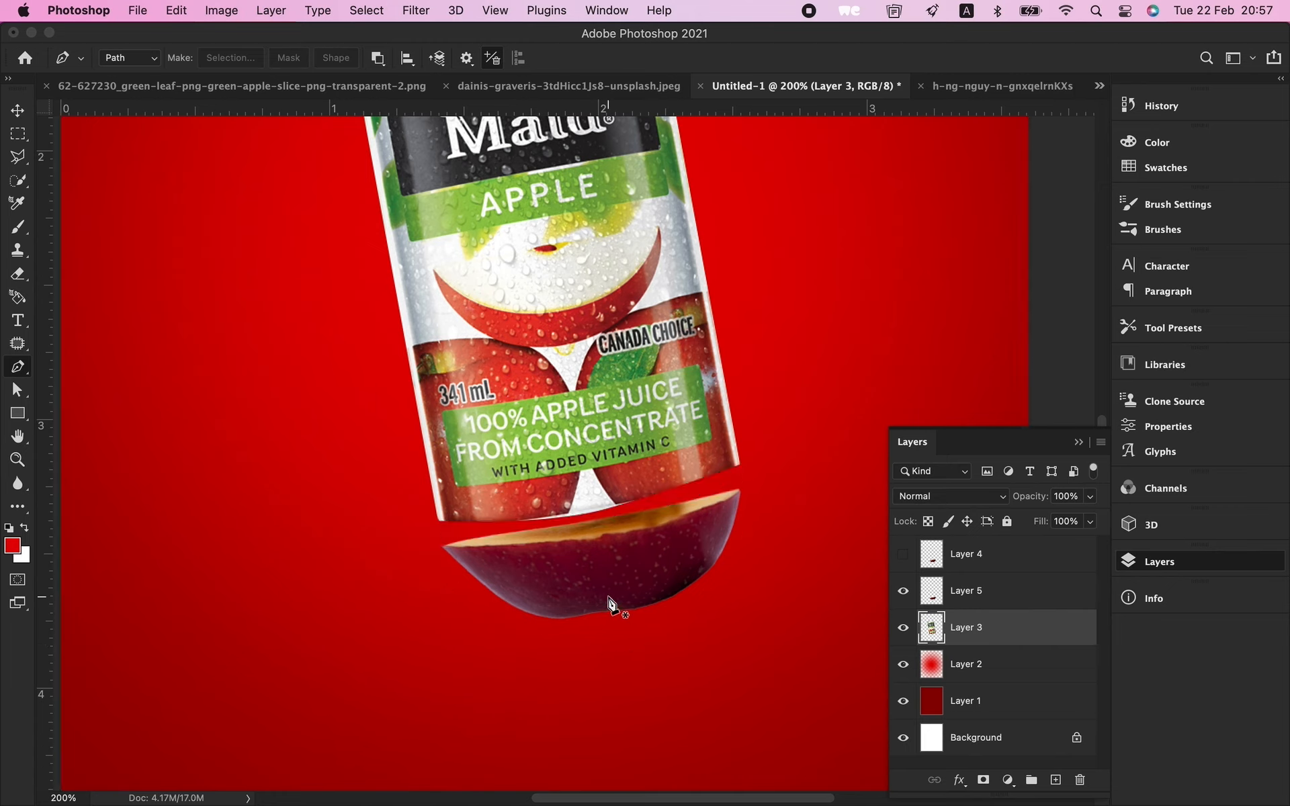
Step: Move the apple slice up about 0.04 in toward the can and place its layer beneath Layer 3
key("v")
left_click(646, 568)
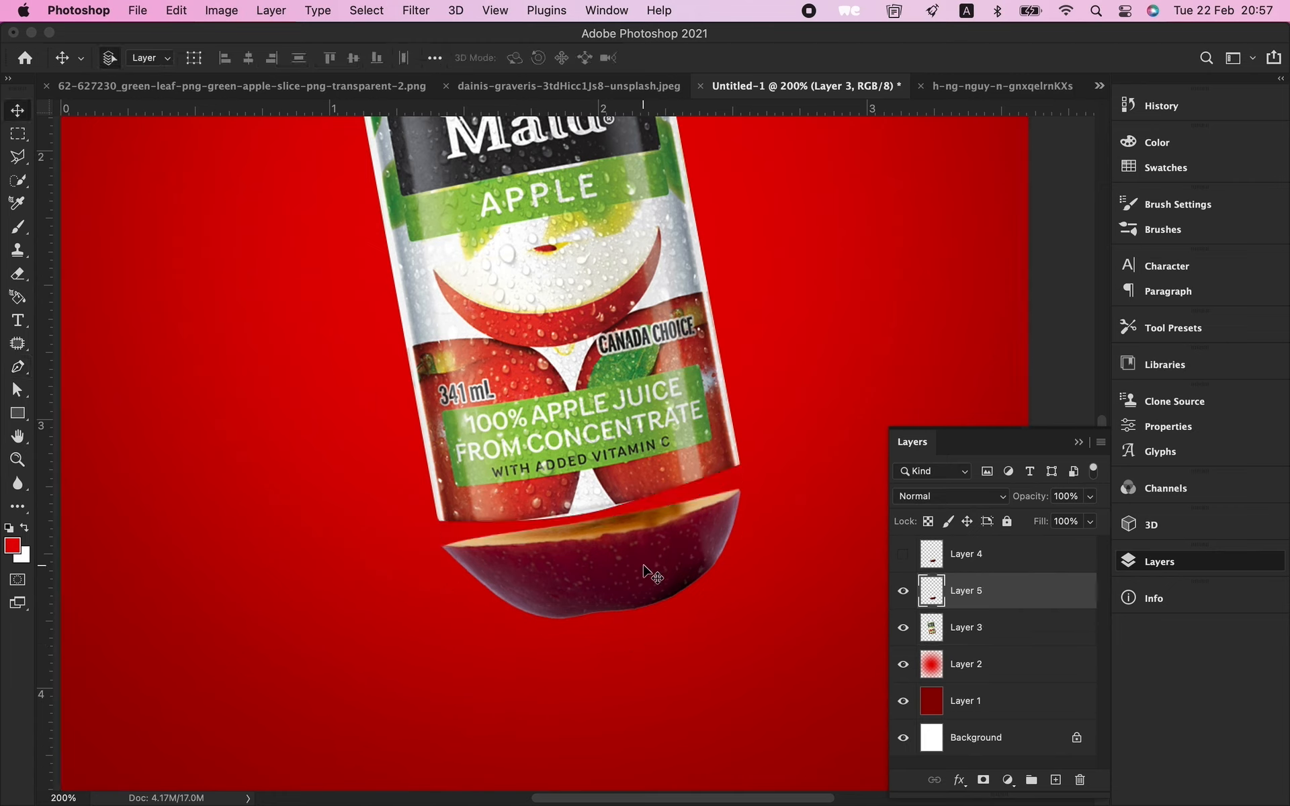
key("Up")
key("Up")
key("Up")
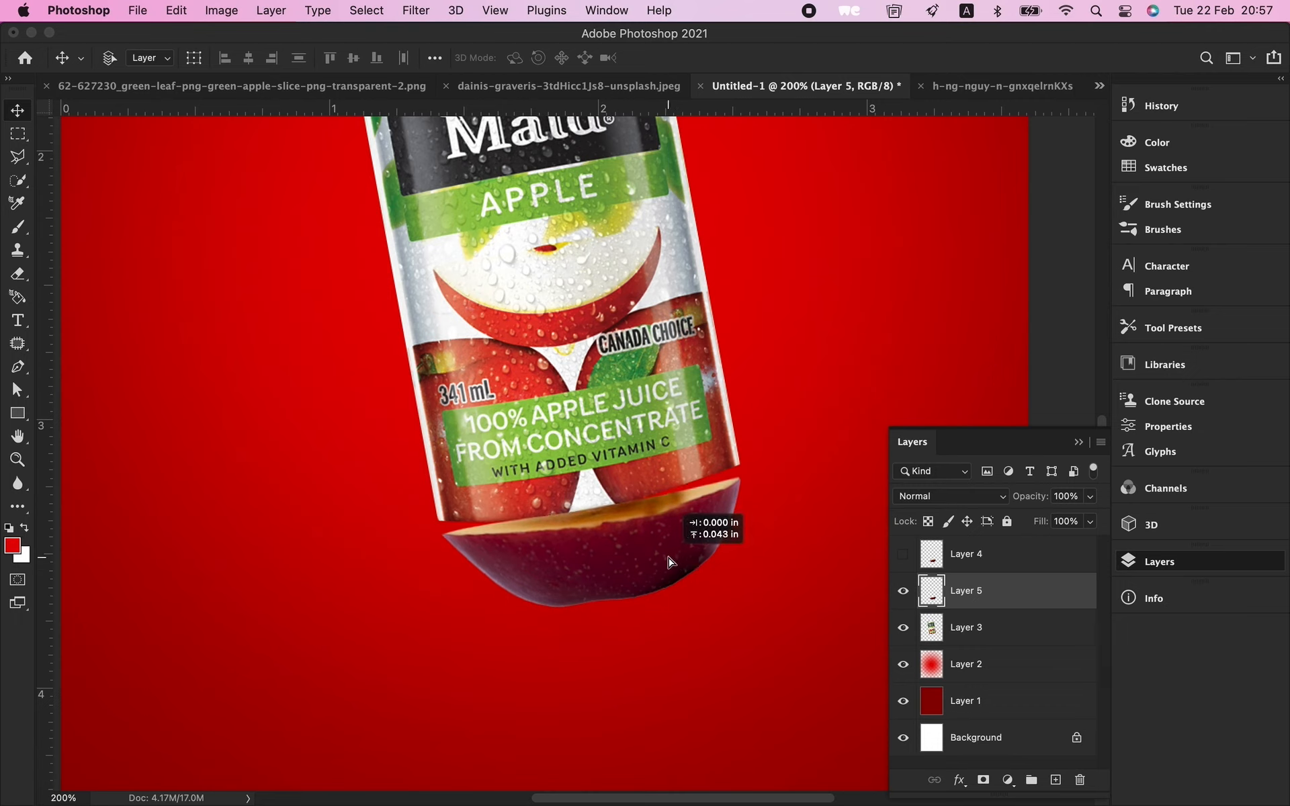
key("super+bracketleft")
left_click_drag(669, 558, 668, 560)
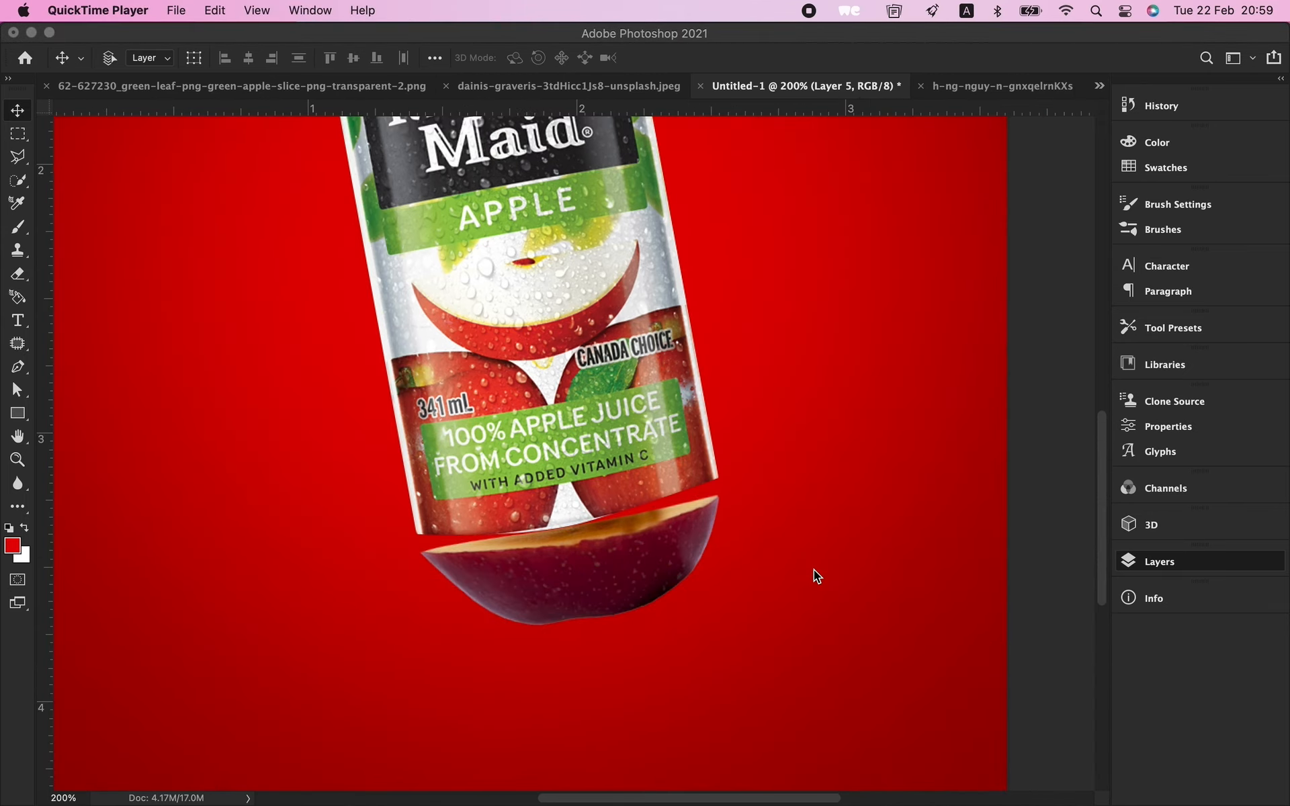
Step: Draw a closed Pen path with a smooth curve just inside the can's cut bottom edge on Layer 3
left_click(813, 570)
key("super+equal")
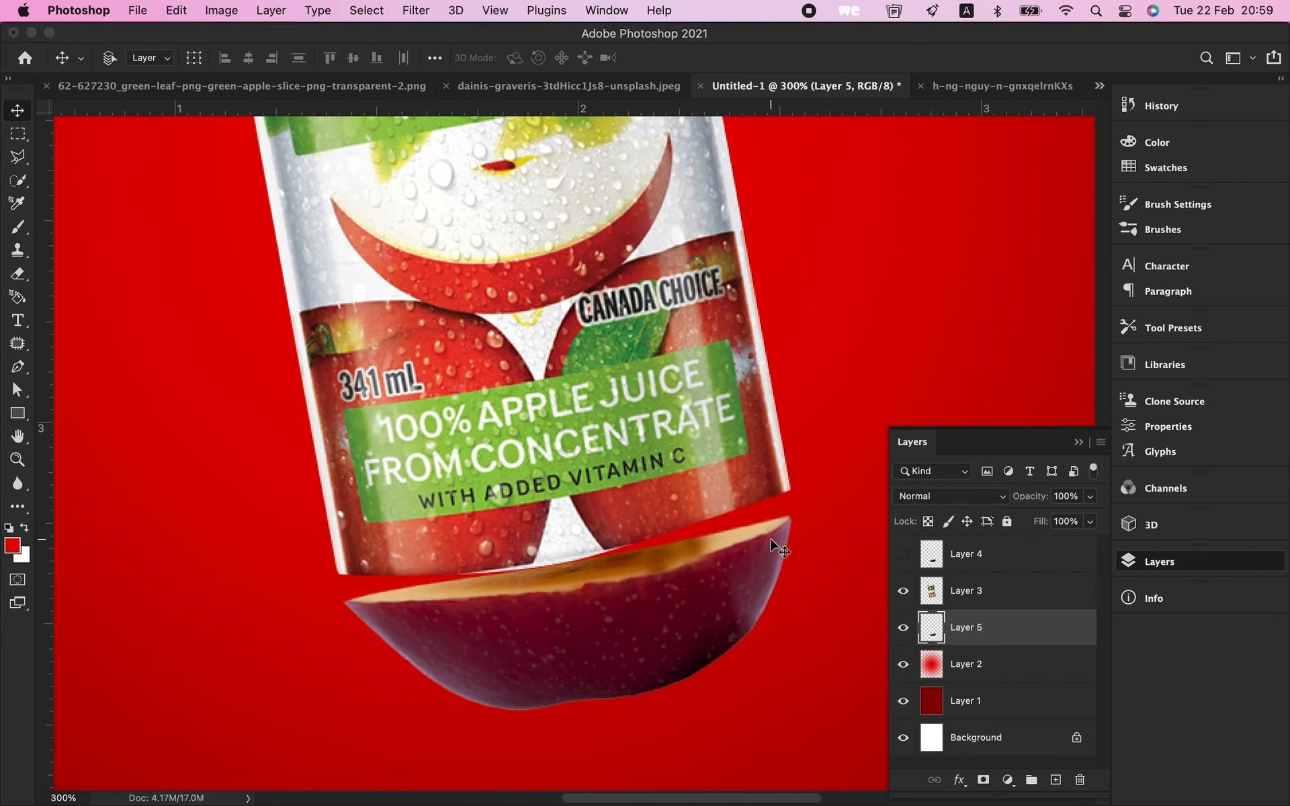
left_click(675, 397, "super")
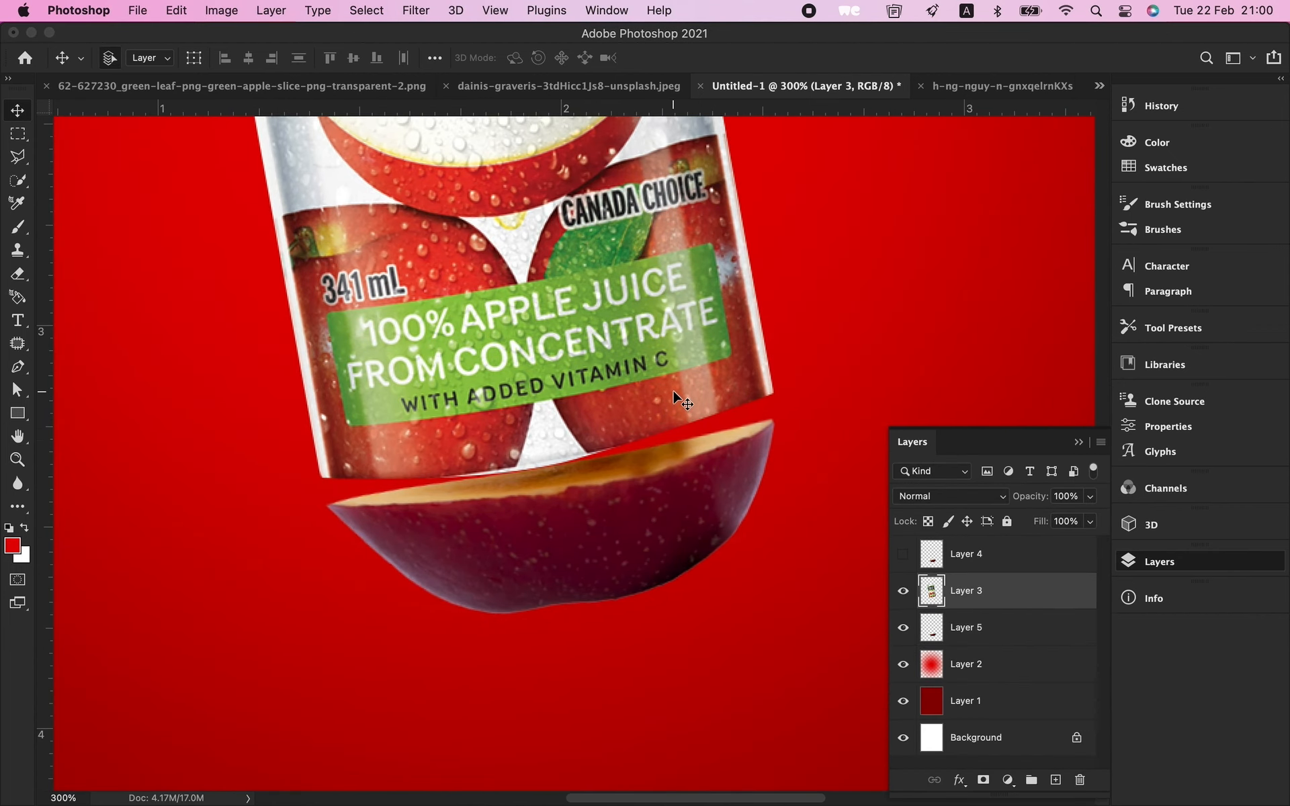
key("p")
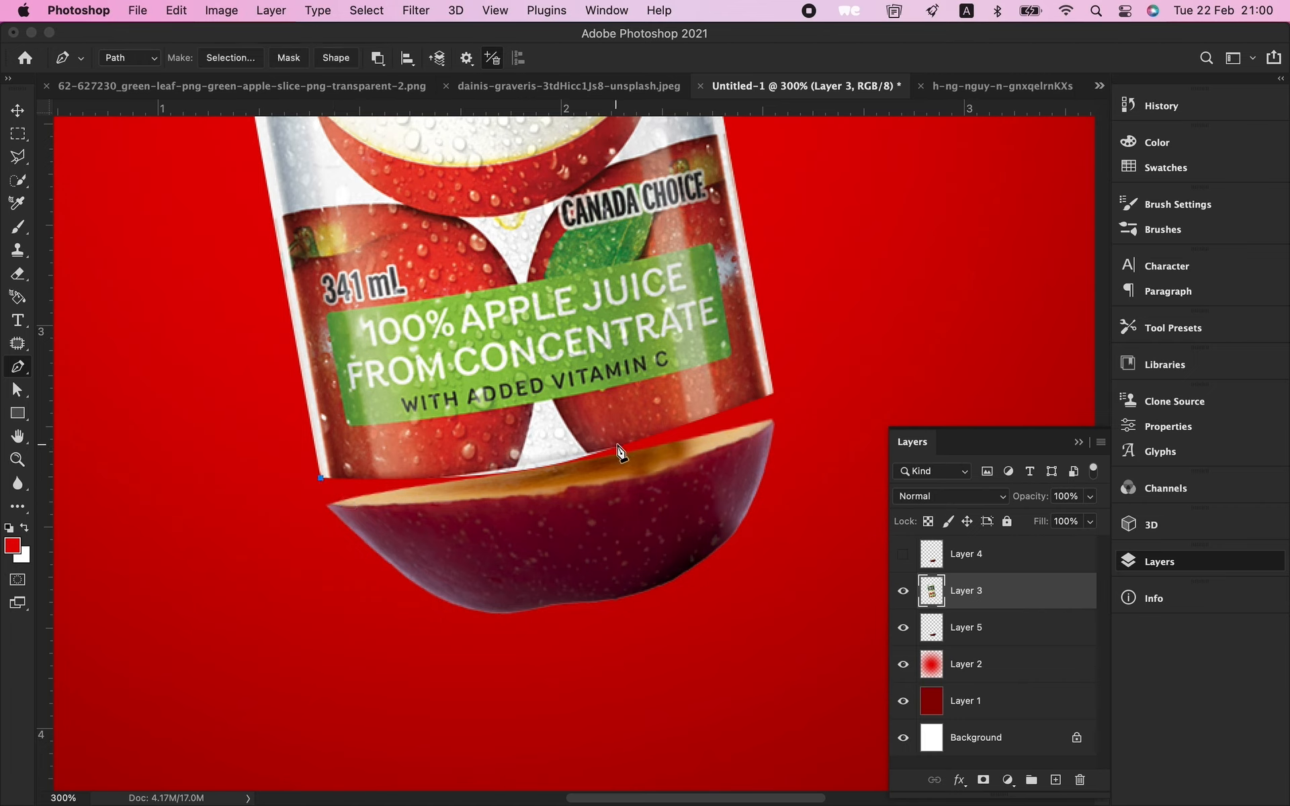
left_click_drag(771, 392, 931, 306)
key("super+z")
left_click(776, 380)
left_click_drag(321, 474, 122, 435)
left_click(306, 500)
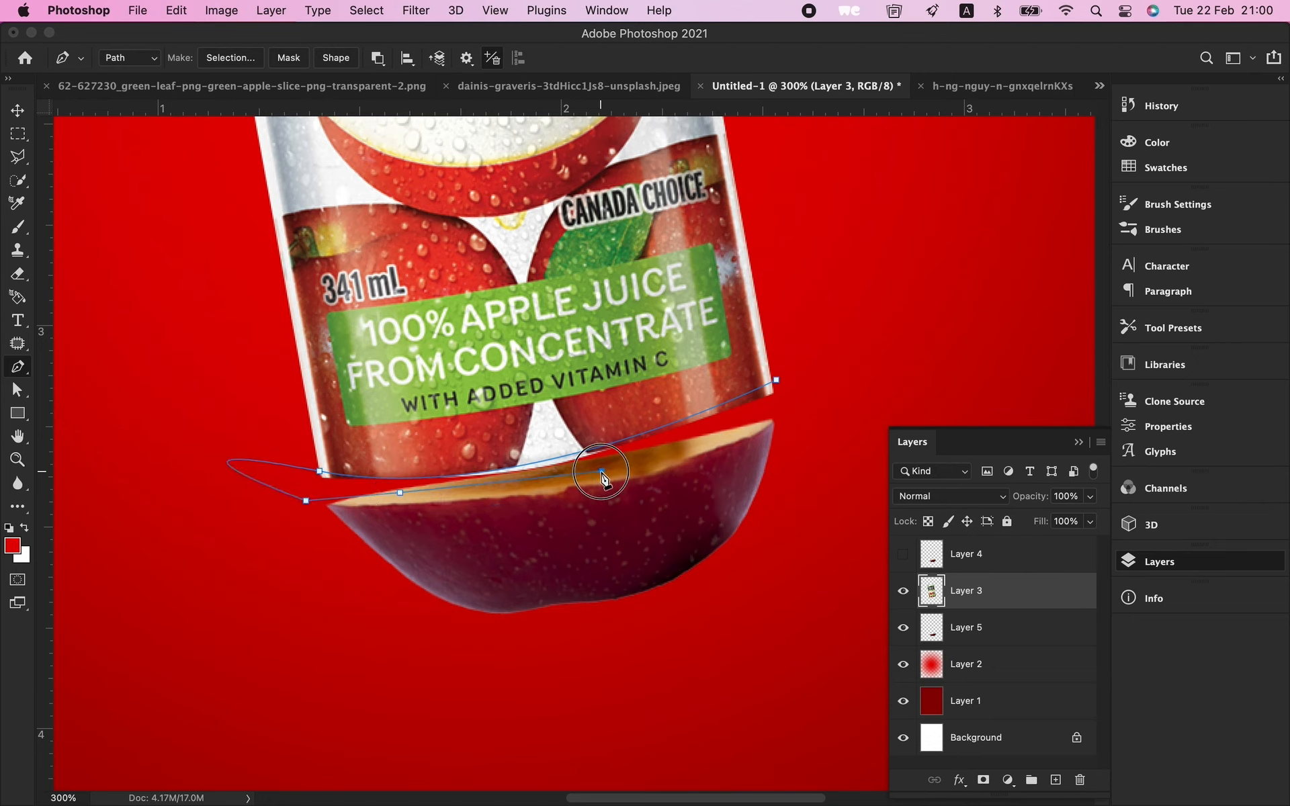
left_click(777, 382)
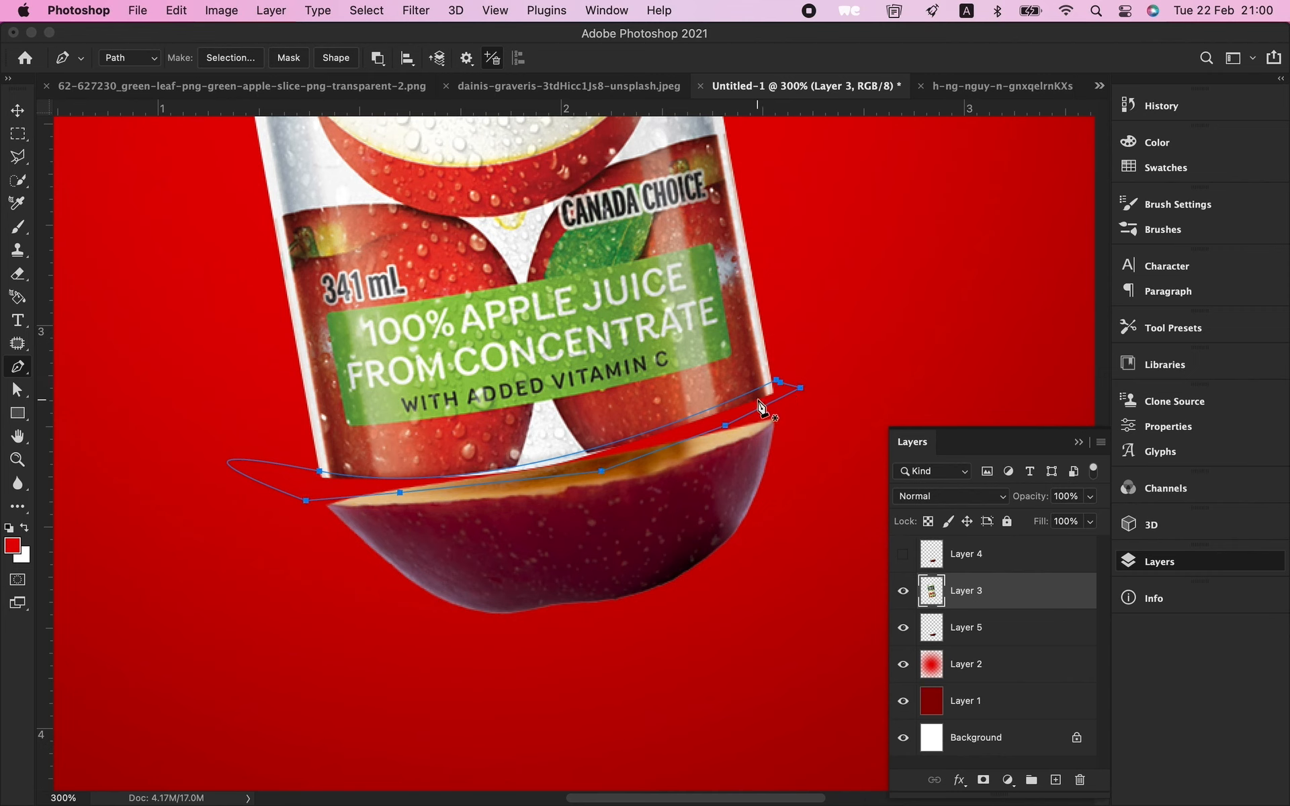
Step: Turn the curved path into a selection with 0 px feather, delete the uneven strip of the can, and deselect
right_click(762, 407)
left_click(837, 490)
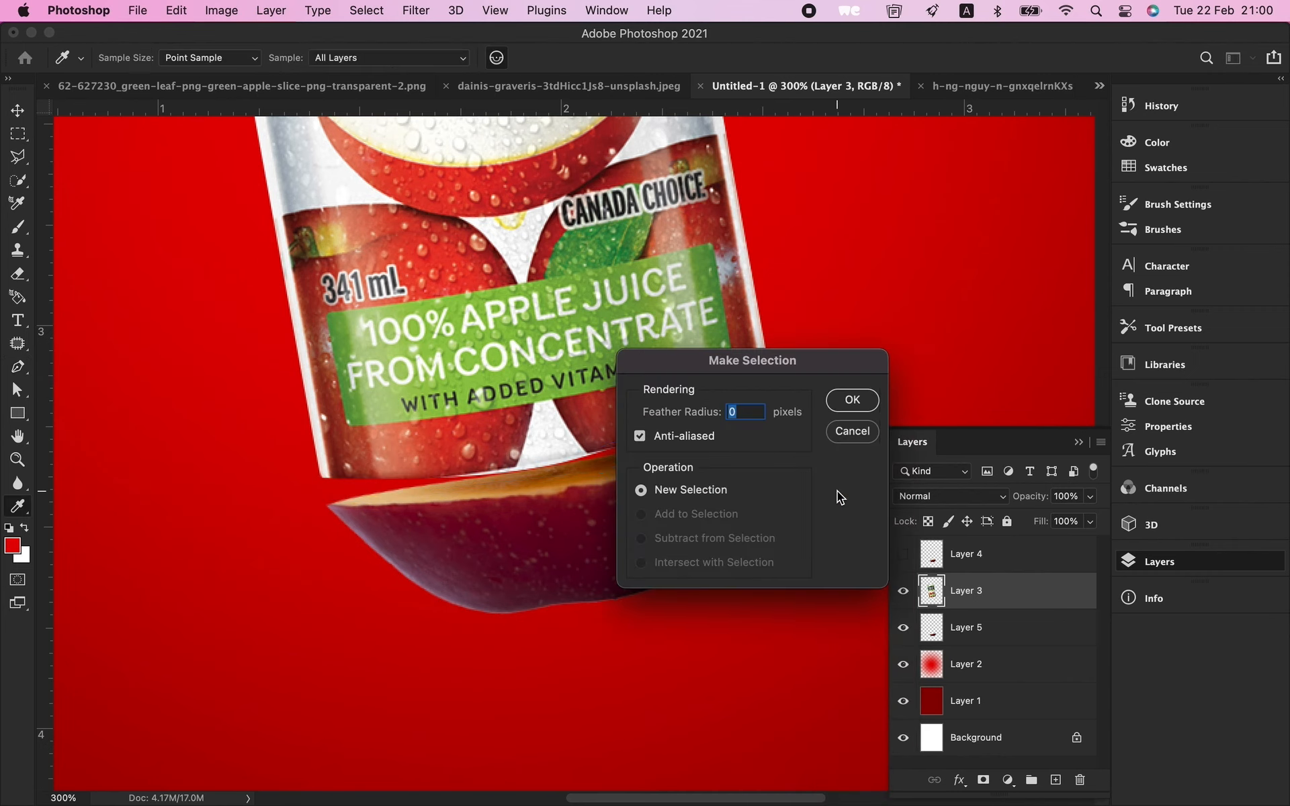
key("Return")
key("Delete")
key("ctrl+d")
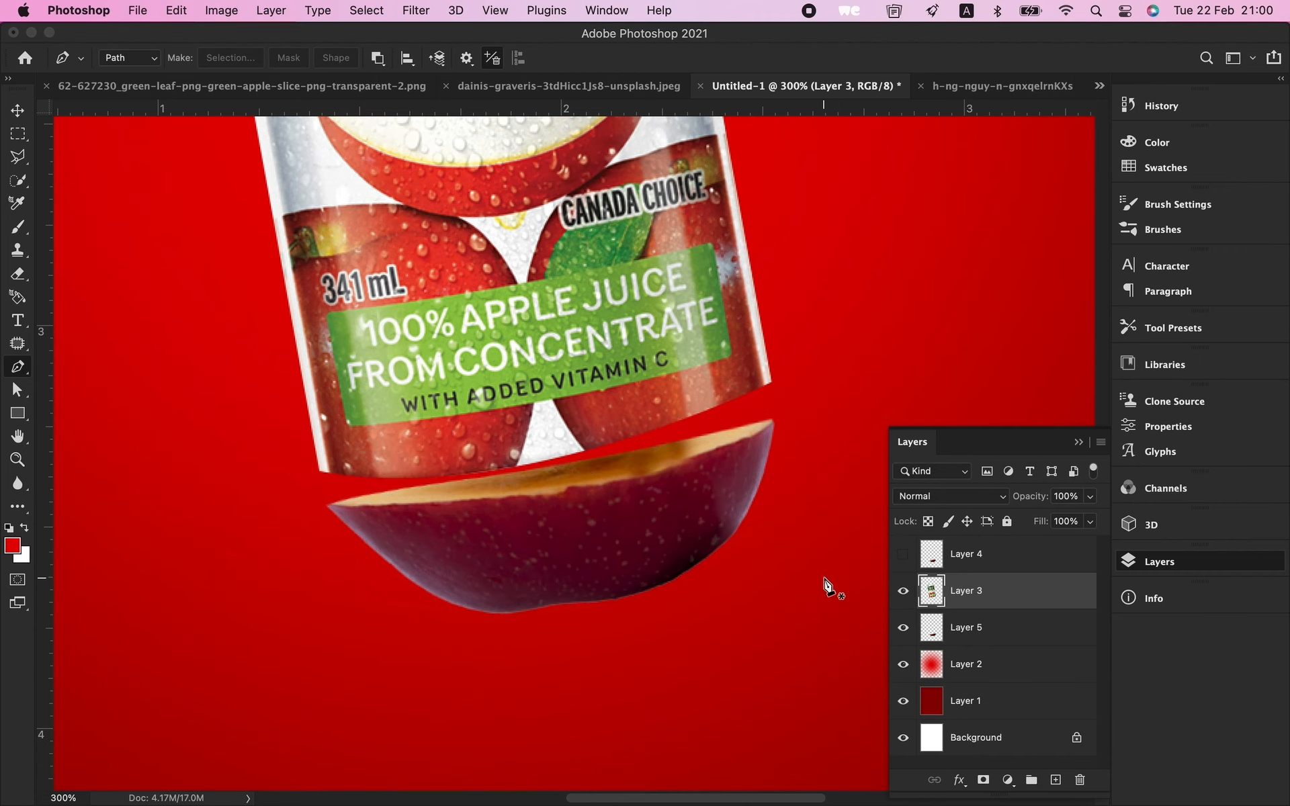
Step: Select the apple slice's layer and fine-tune the slice's position beneath the can
key("ctrl+minus")
scroll(627, 495, "up", 2)
key("v")
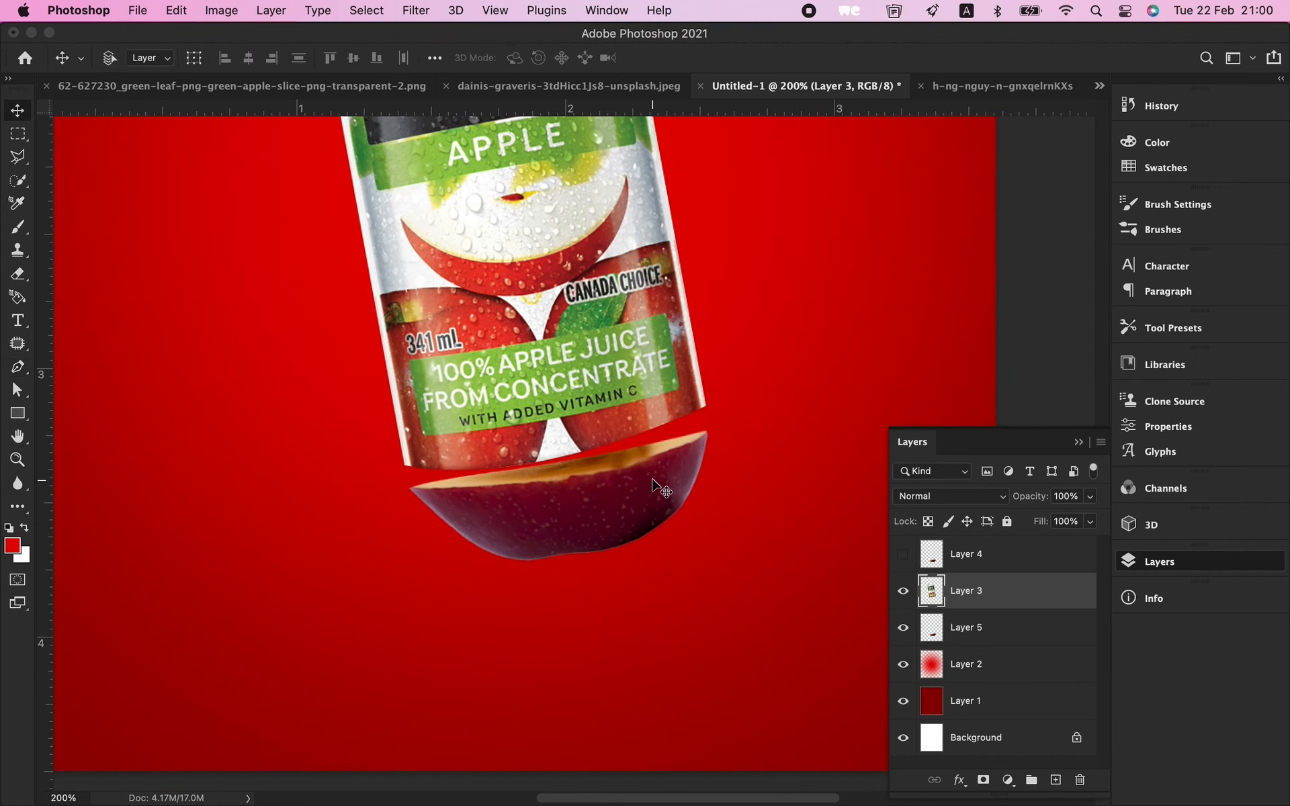
left_click(655, 485, "ctrl")
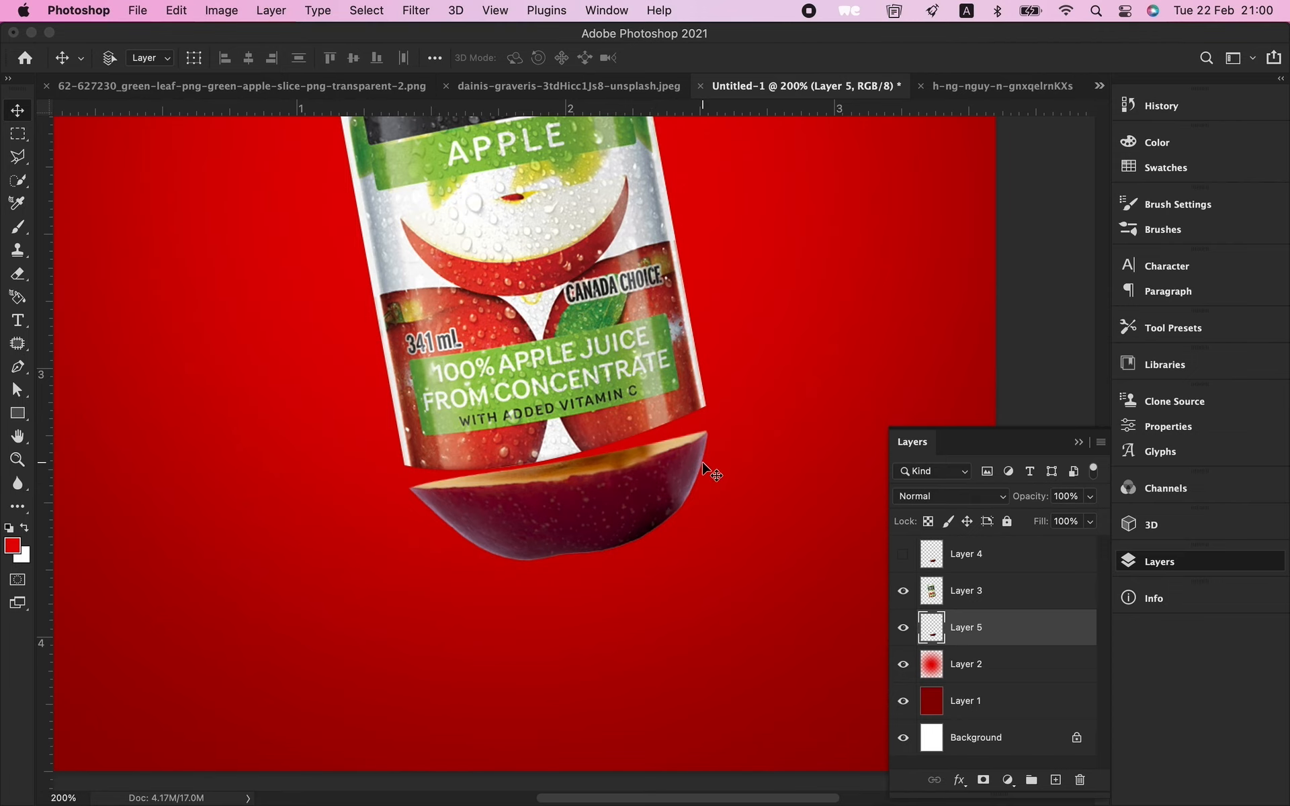
key("ctrl+minus")
key("ctrl+minus")
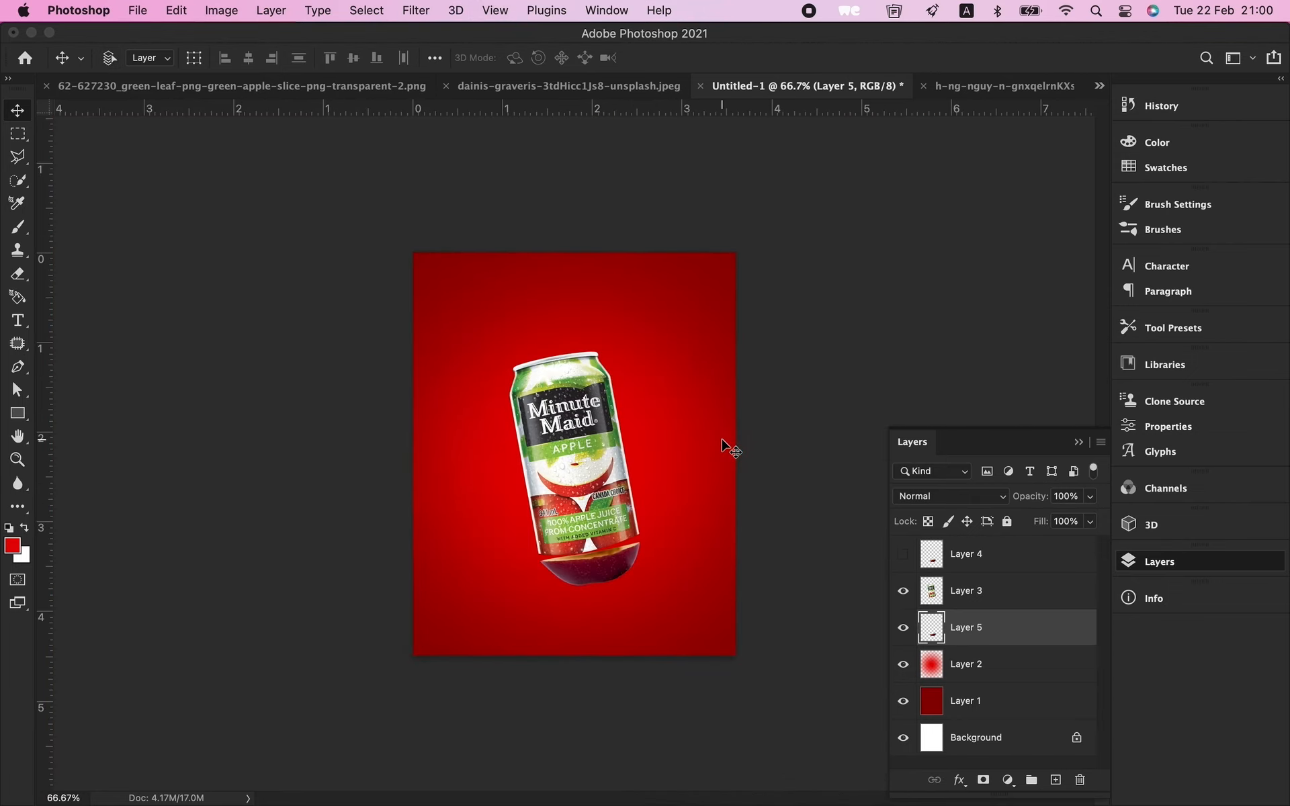
left_click_drag(643, 555, 621, 560)
right_click(644, 555)
left_click(621, 558)
key("super+equal")
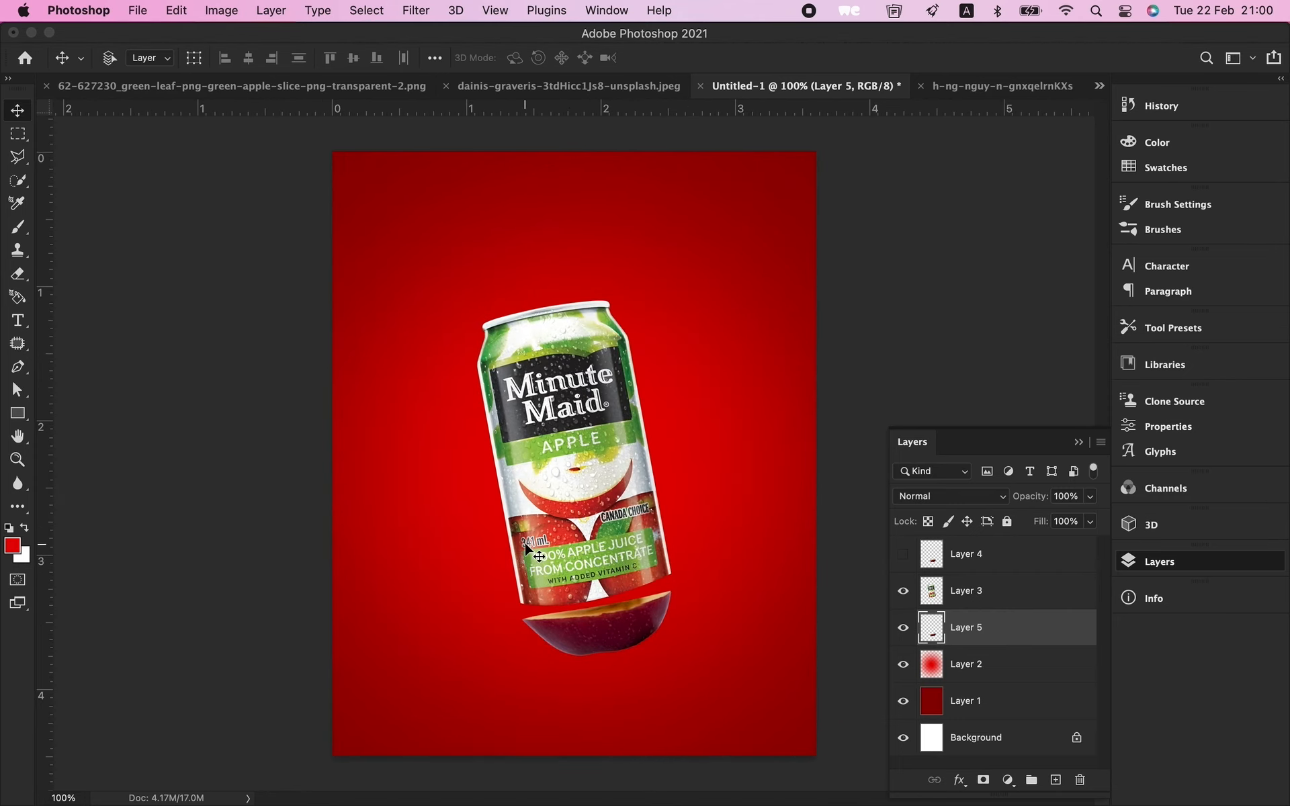
Step: Outline the can's lower label band with the Polygonal Lasso, cut it from Layer 3 onto its own layer, and separate the two pieces
key("l")
left_click(665, 511)
left_click(698, 583)
left_click(511, 618)
left_click(504, 544)
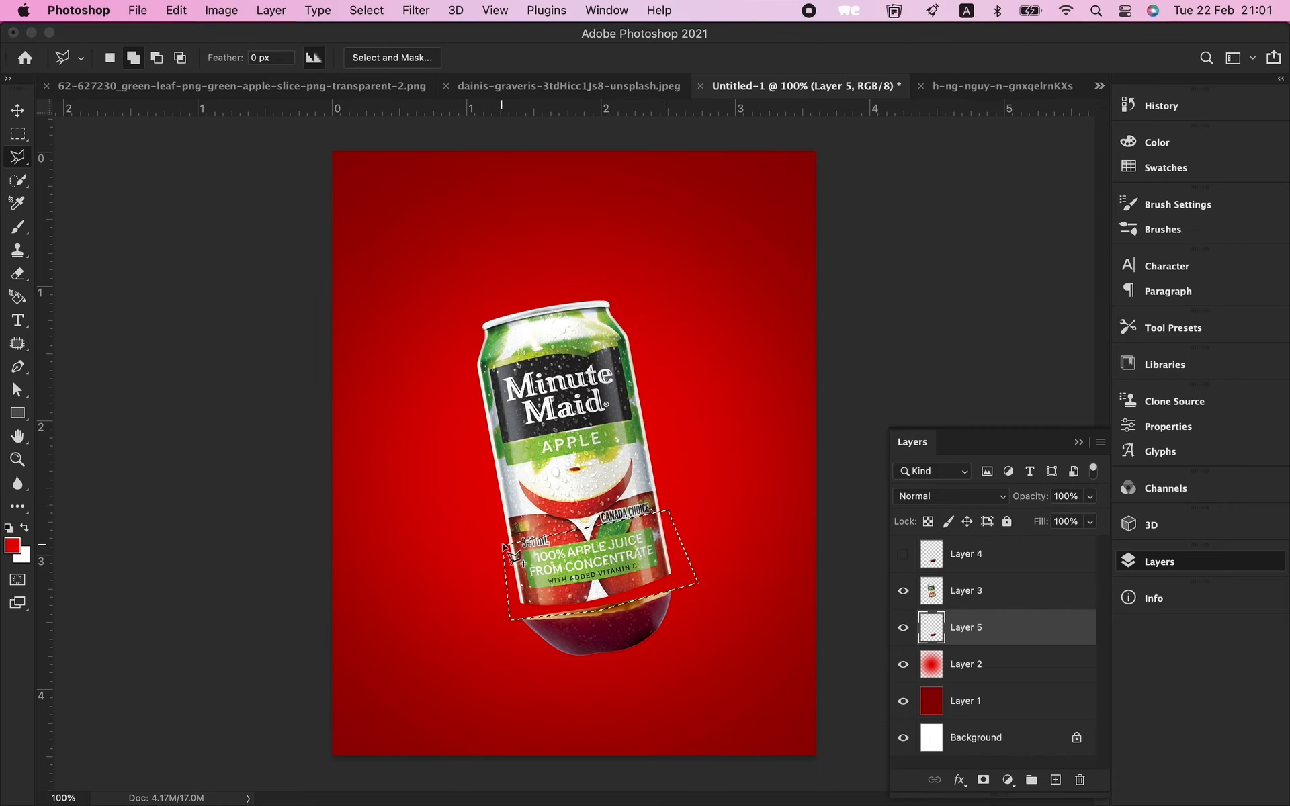
left_click(976, 600)
key("super+x")
key("super+v")
key("v")
left_click_drag(617, 443, 633, 554)
left_click_drag(606, 484, 603, 478)
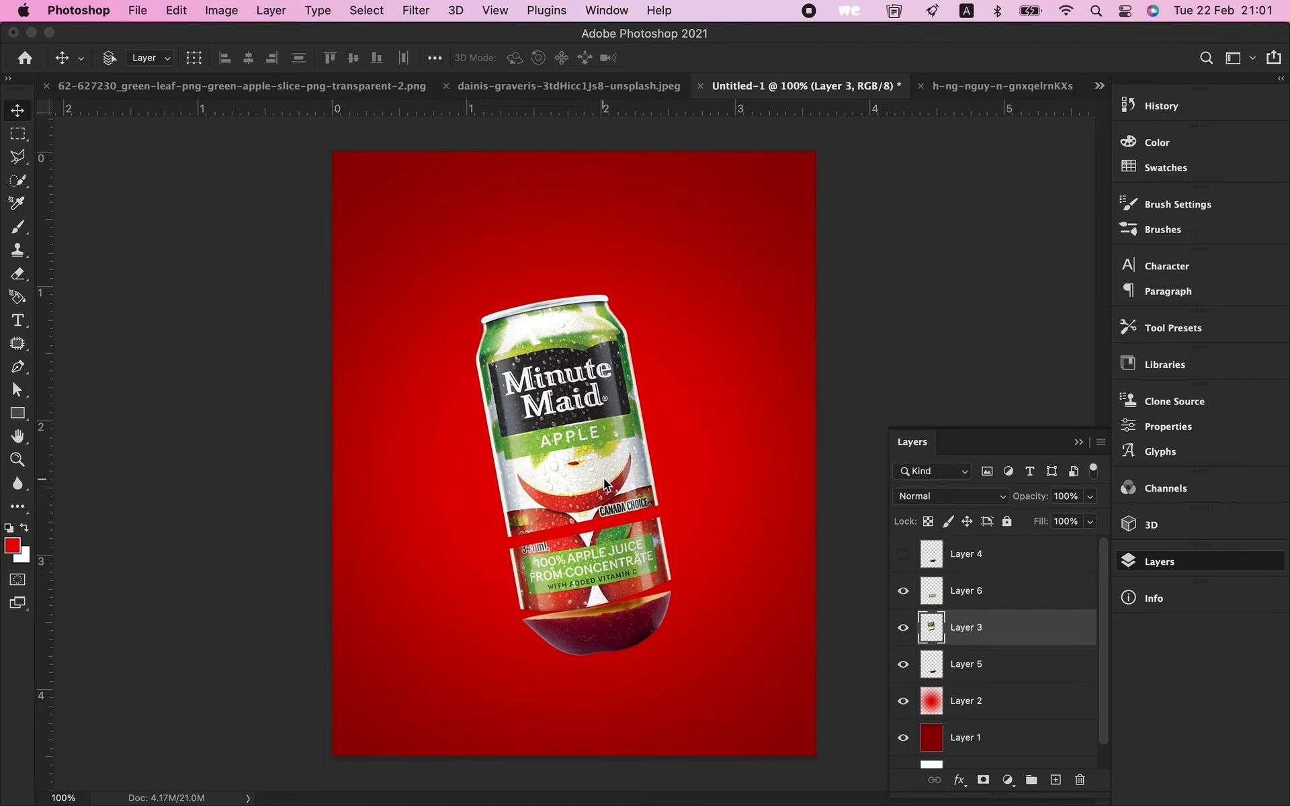
Step: Cut the can's apple-picture band from Layer 3 onto its own layer with the Polygonal Lasso and offset it from the upper piece
key("l")
left_click(488, 466)
left_click(686, 519)
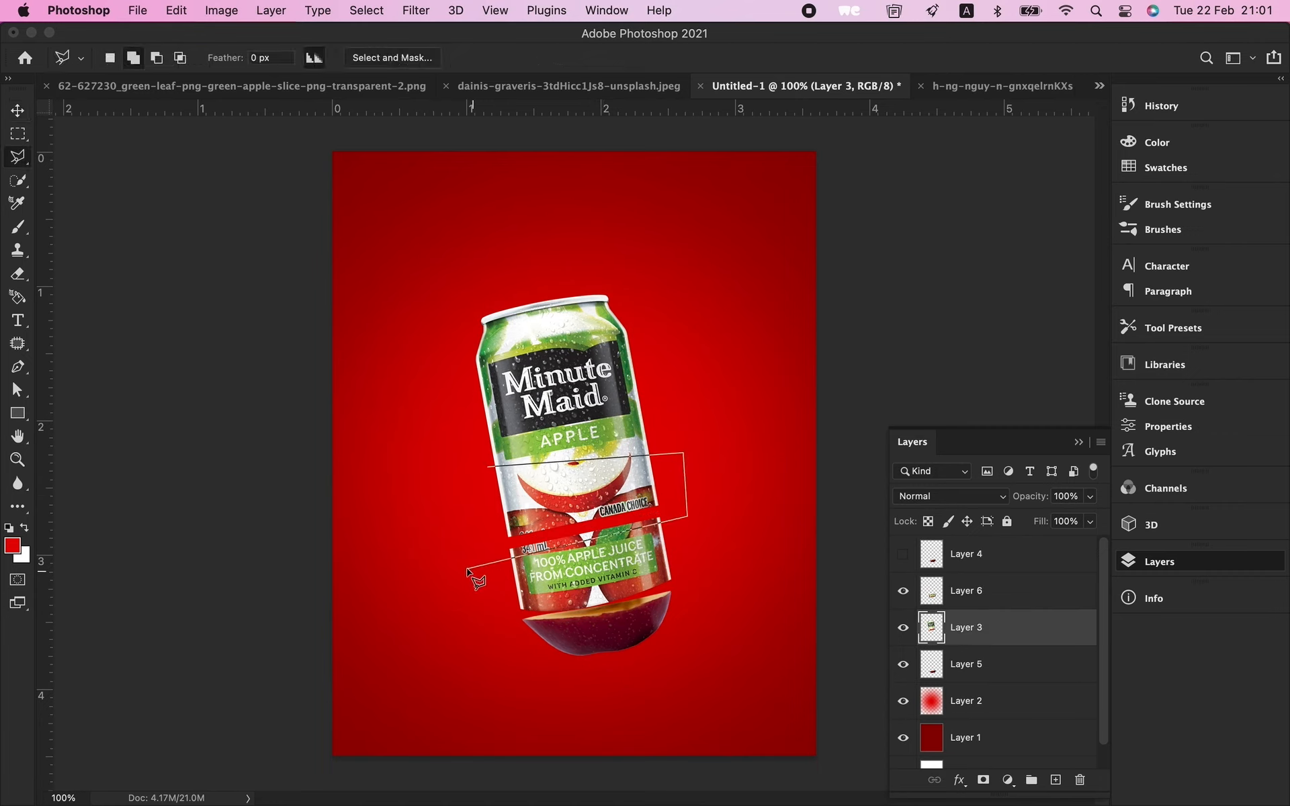
left_click(473, 559)
left_click(488, 465)
key("super+x")
key("super+v")
key("v")
left_click_drag(582, 474, 579, 511)
Step: Cut the Minute Maid label band along a slanted line from Layer 3 onto its own layer and offset it from the can's top
left_click(611, 398)
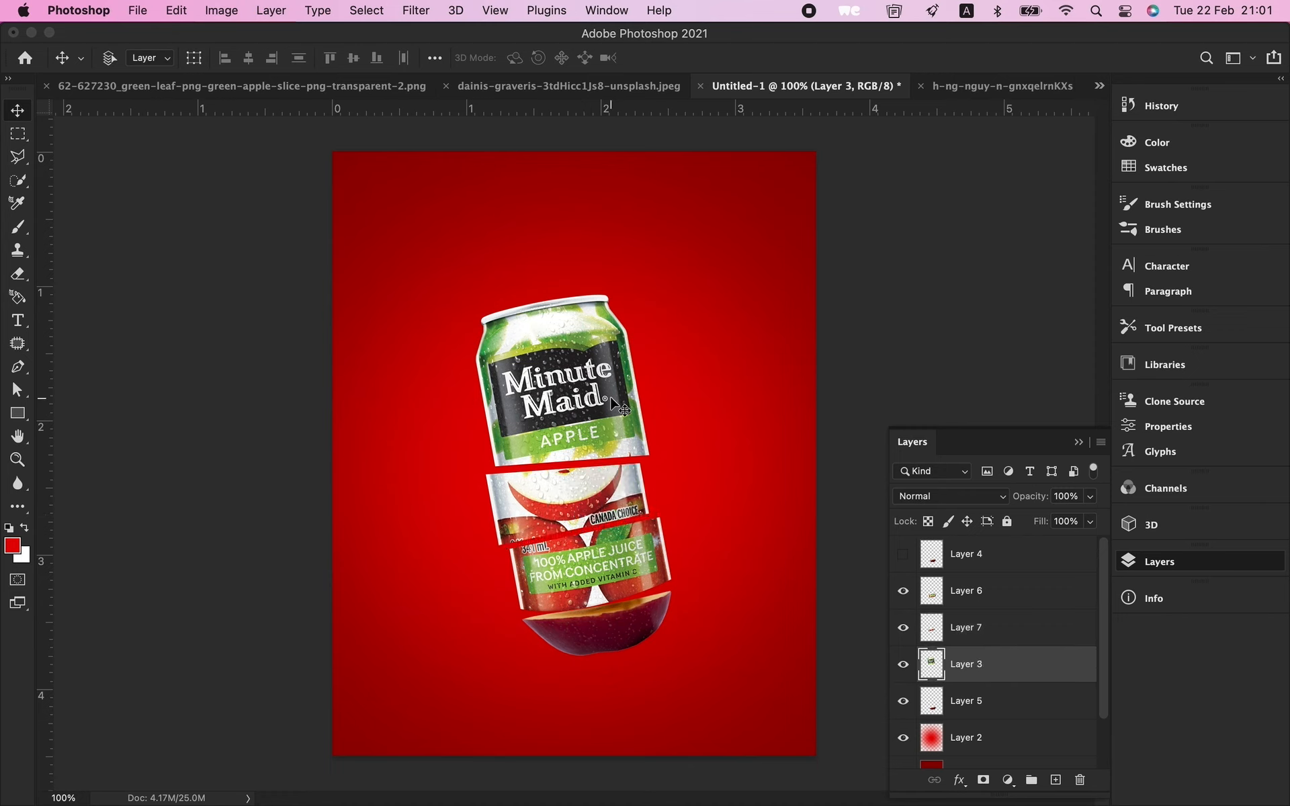
key("l")
left_click(459, 395)
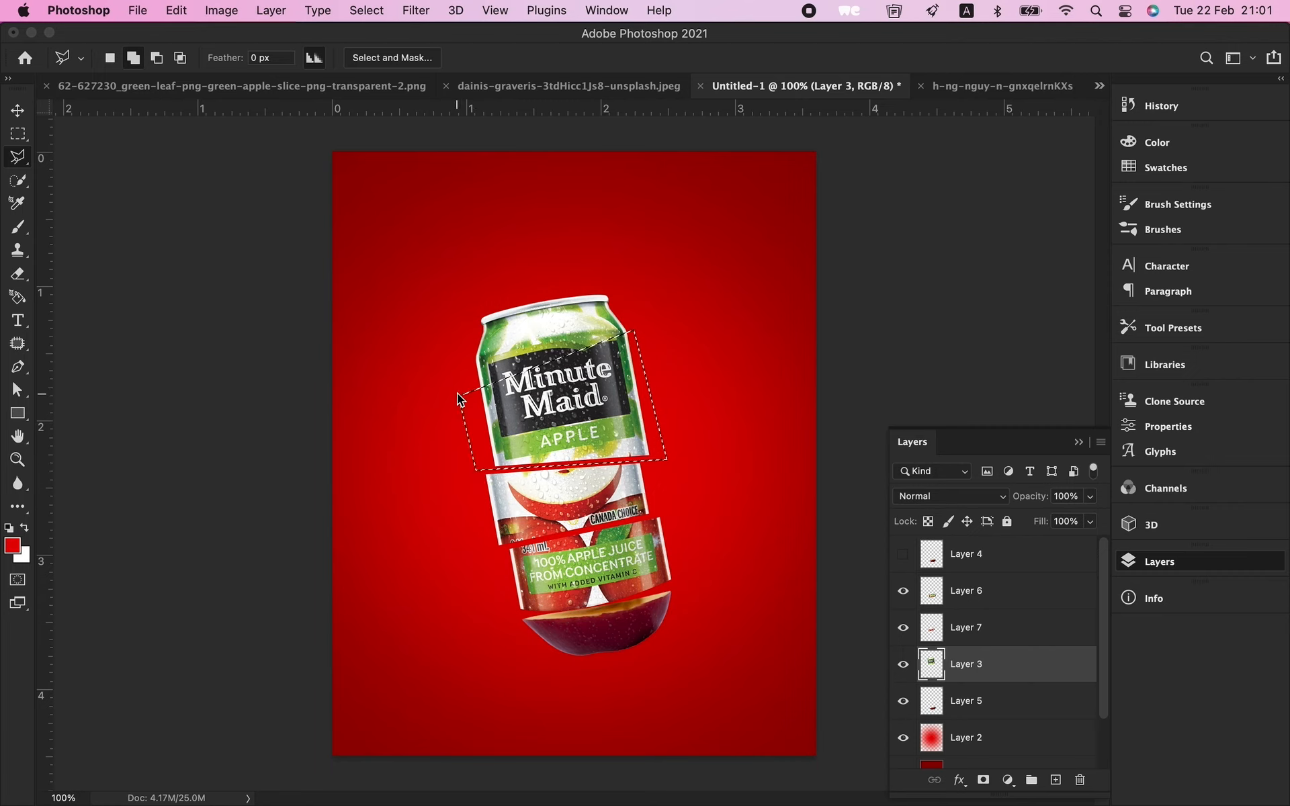
key("super+x")
key("super+v")
key("v")
mouse_move(616, 337)
left_mouse_down()
mouse_move(617, 383)
mouse_move(580, 328)
left_mouse_up()
Step: Select the layers of the lowest can piece and the bottom apple slice and move both slightly down
left_click(614, 564, "super")
left_click(979, 631, "super")
left_click_drag(706, 606, 707, 618)
key("super+z")
left_click(968, 737)
left_click(954, 591, "super")
left_click_drag(627, 571, 627, 579)
Step: In the cut-out apple photo, clear the old selection, lasso the third slice from the top, and cut it onto its own layer
left_click(932, 86)
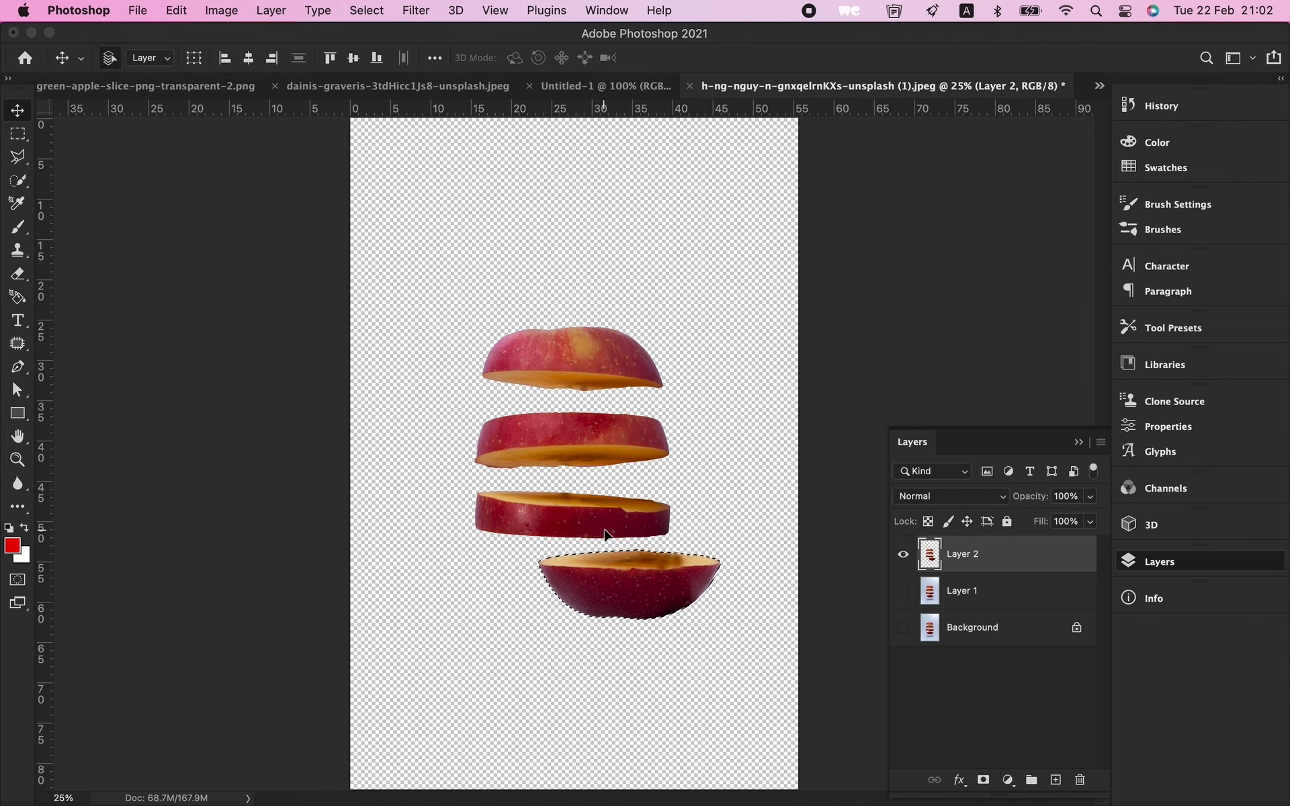
key("l")
key("super+d")
left_click(696, 486)
left_click(677, 540)
left_click(469, 553)
left_click(464, 478)
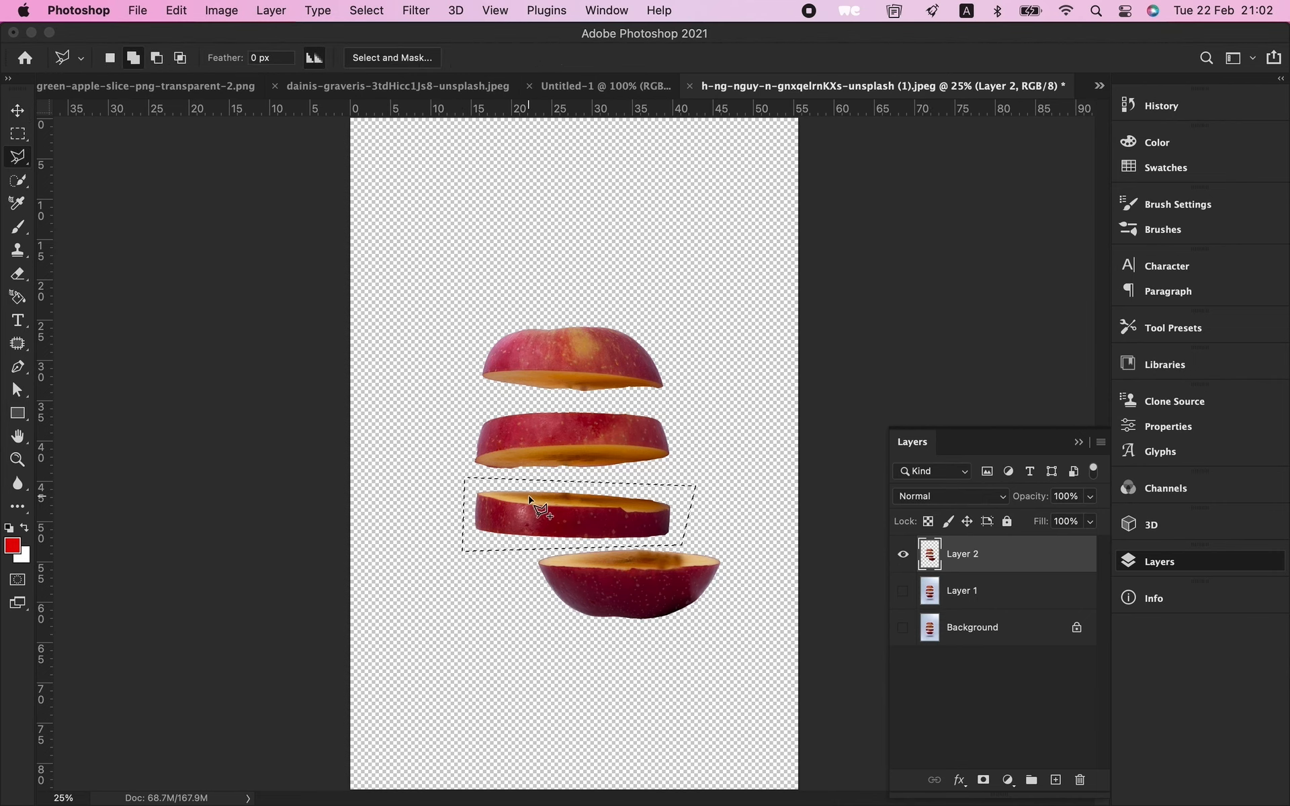
key("super+x")
key("super+v")
key("v")
Step: Bring the third apple slice into Untitled-1 and scale it down to roughly the can's width
left_click_drag(541, 490, 632, 321)
key("super+t")
left_click_drag(965, 221, 571, 527)
key("Return")
Step: Tilt the apple slice to match the can, place it over the gap between the two lowest can pieces, and fine-tune its size
key("super+t")
key("Return")
key("super+t")
left_click_drag(716, 493, 719, 461)
double_click(627, 497)
left_click_drag(627, 498, 653, 495)
key("super+t")
left_click_drag(510, 562, 486, 570)
key("Return")
Step: Identify the layers of the three upper can pieces by toggling visibility, select them, and move them up to widen the gap
left_click(1094, 676)
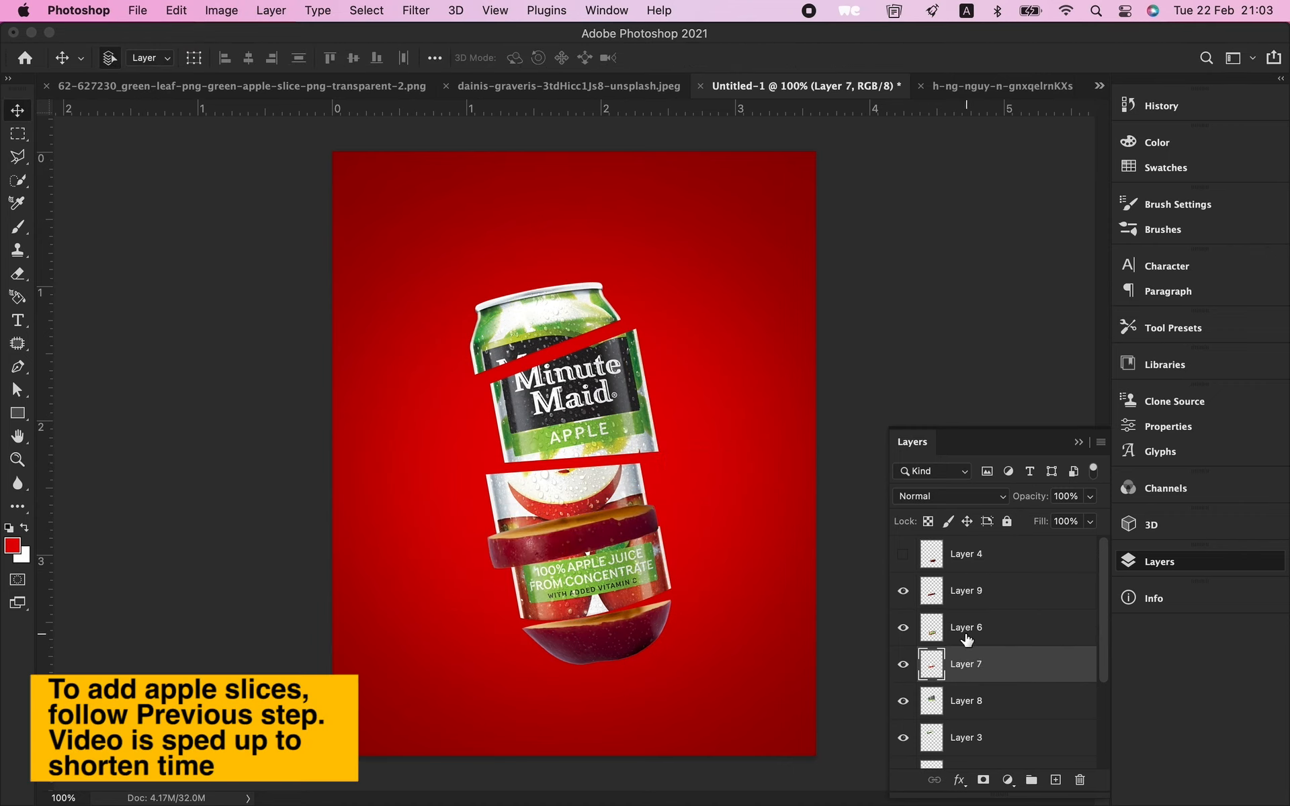
left_click(903, 628)
left_click(903, 628)
left_click(962, 741)
left_click(973, 704)
left_click(902, 740)
left_click(901, 740)
left_click_drag(624, 432, 615, 412)
Step: Position the apple slice of Layer 9 in the widened gap and place its layer between Layer 3 and Layer 5
left_click_drag(627, 496, 528, 523)
key("super+bracketleft")
key("super+bracketleft")
key("super+bracketleft")
key("super+bracketleft")
key("super+bracketleft")
key("super+bracketleft")
key("super+bracketright")
key("super+bracketright")
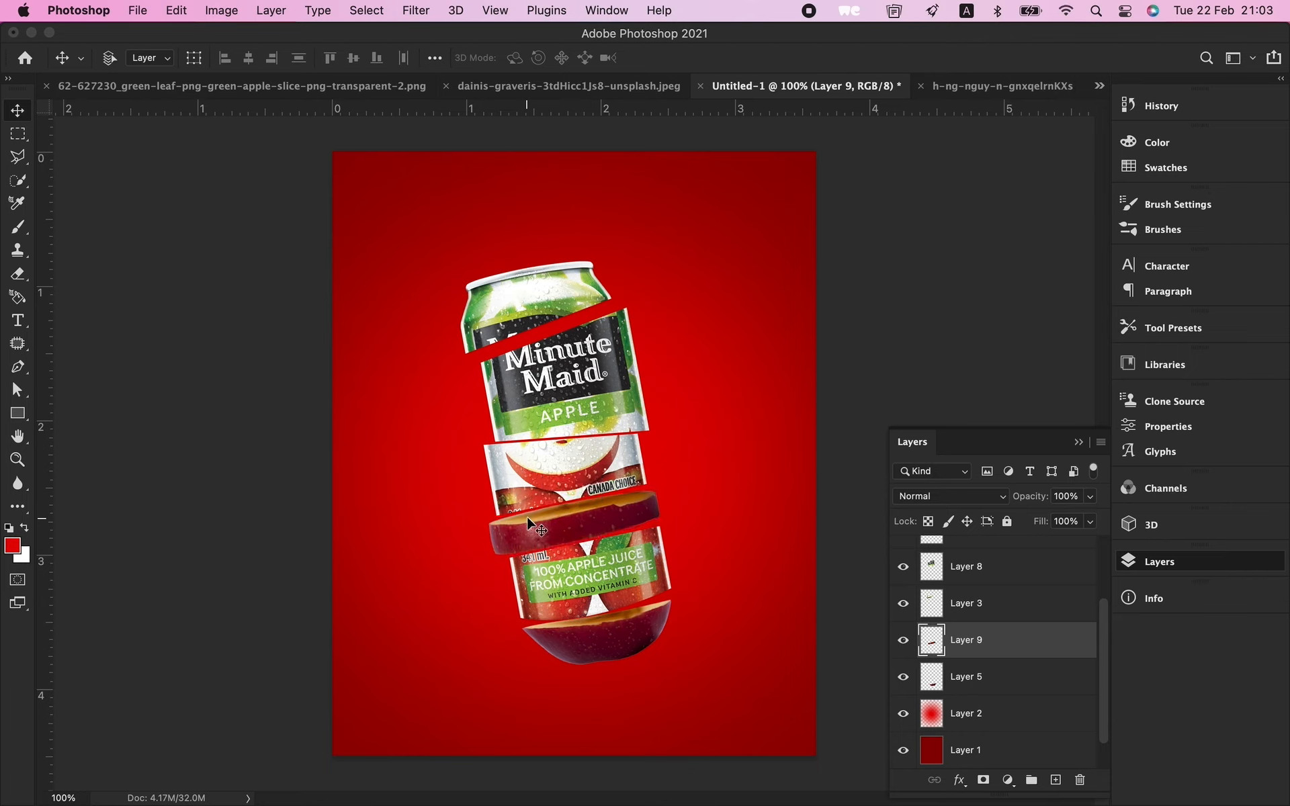
Step: Rotate the Layer 9 apple slice slightly counterclockwise to follow the can's tilt
key("super+t")
left_click_drag(660, 489, 692, 469)
key("Return")
key("super+t")
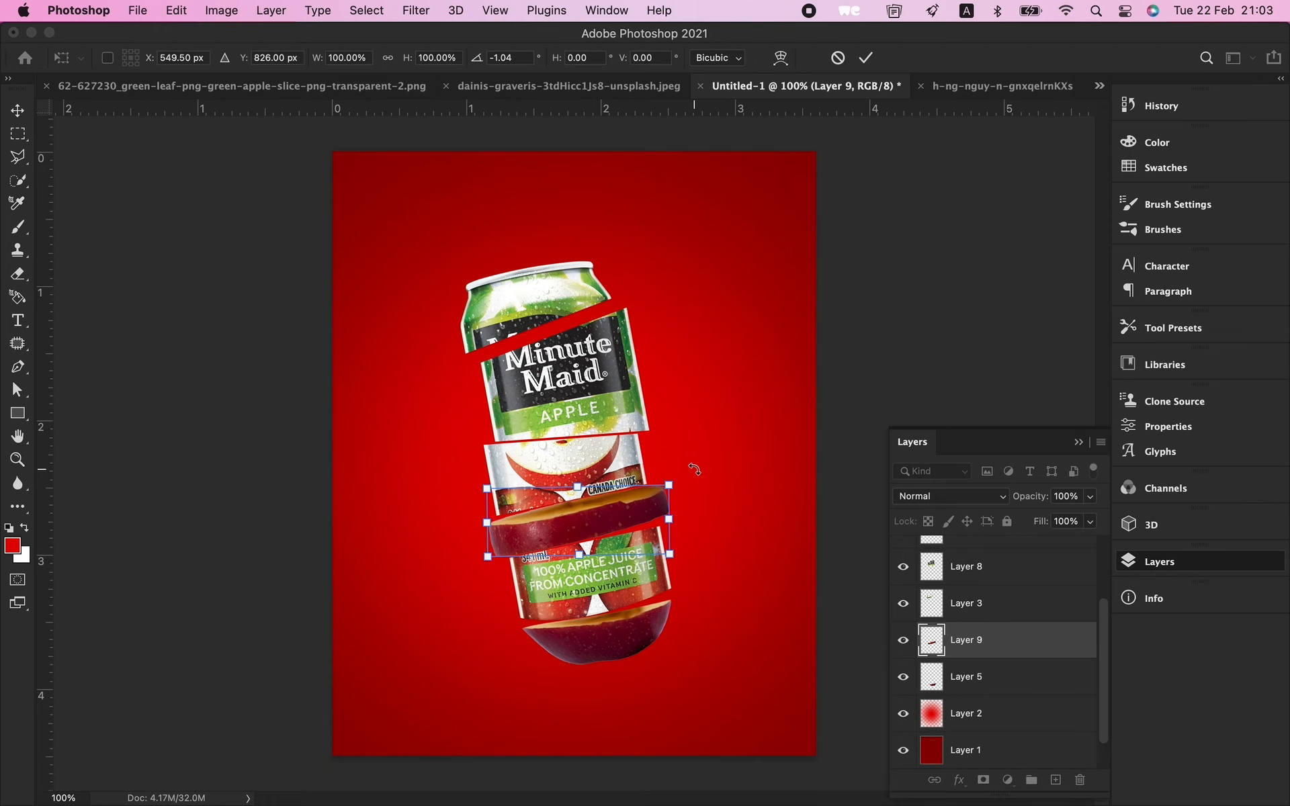
key("Return")
Step: Nudge the apple-picture band, the Minute Maid band and the can's top upward to even out the gaps
left_click(608, 488, "super")
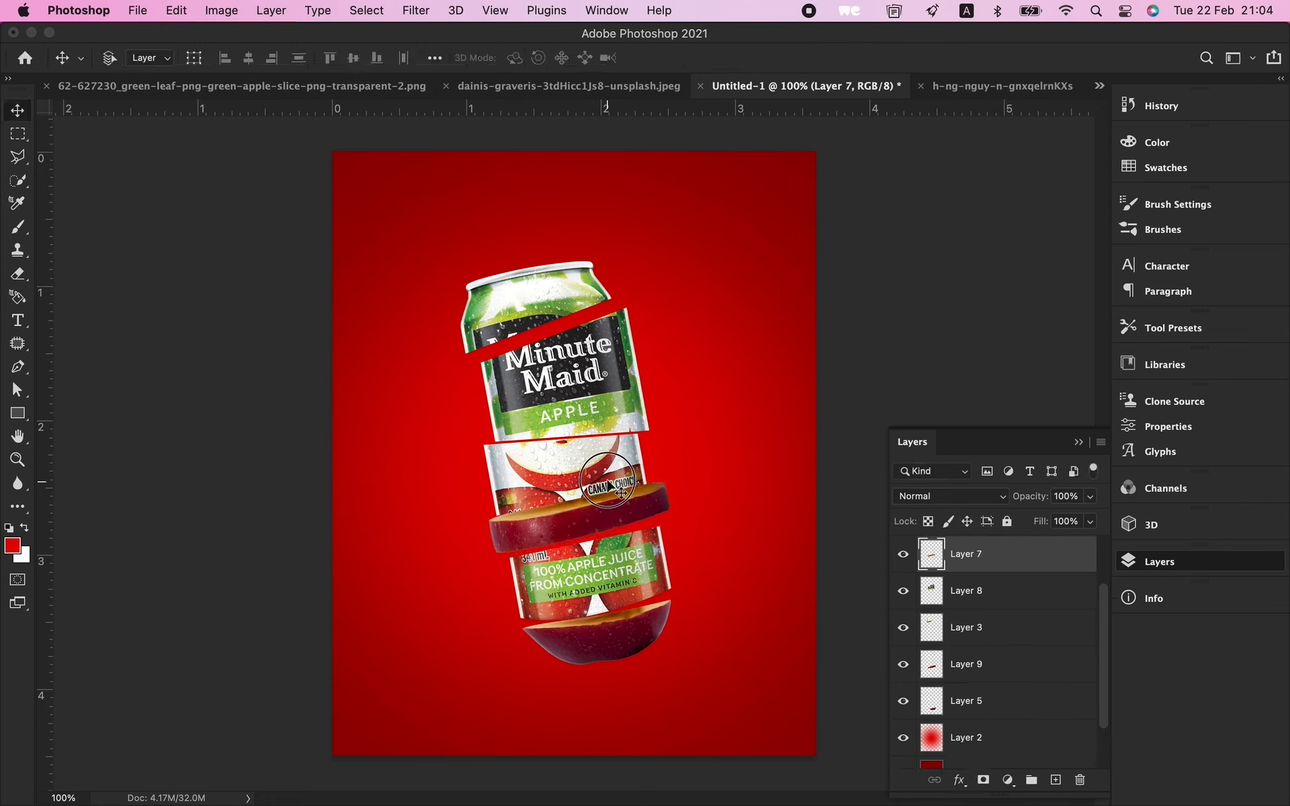
left_click_drag(609, 489, 611, 474)
left_click_drag(619, 395, 618, 380)
left_click_drag(570, 302, 568, 294)
left_click(624, 357, "super")
left_click_drag(625, 358, 625, 352)
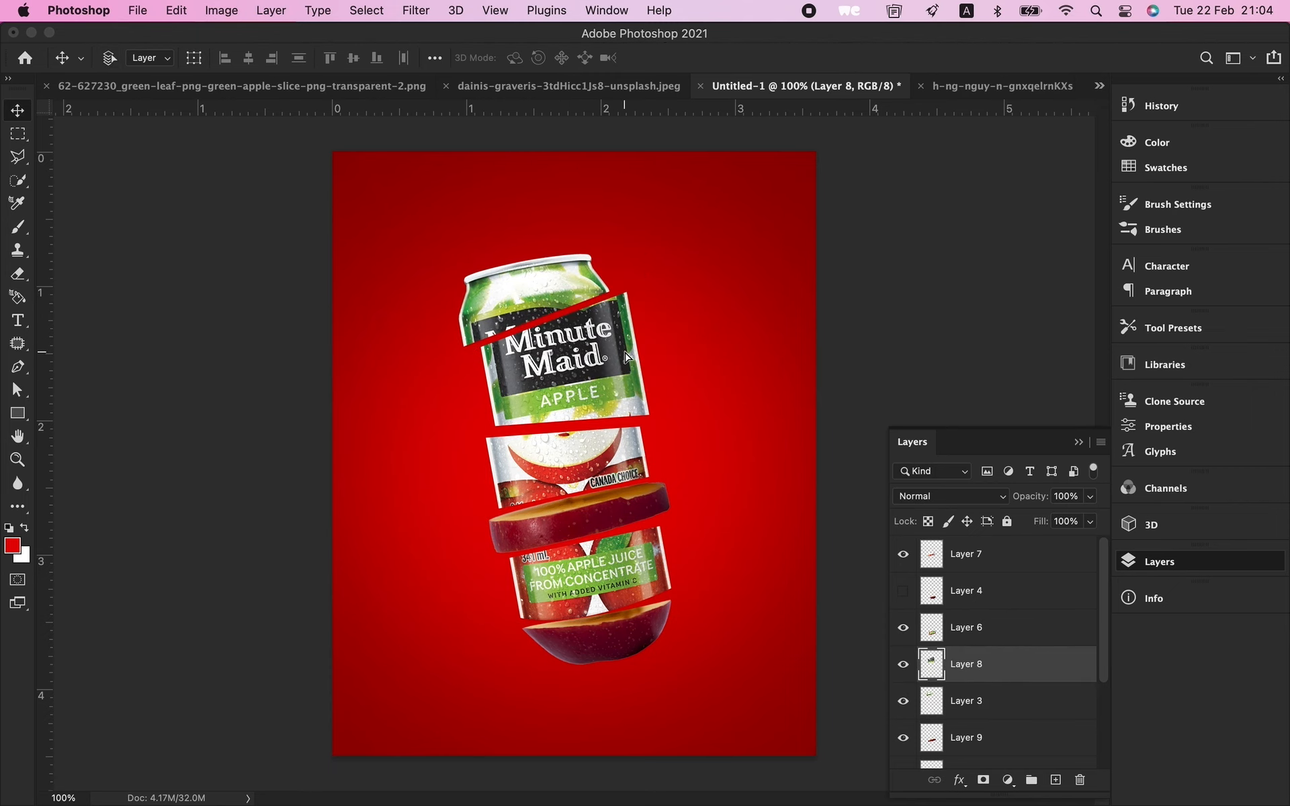
Step: In the cut-out apple photo, lasso the second slice from the top on Layer 2 and cut it onto its own layer
left_click(973, 88)
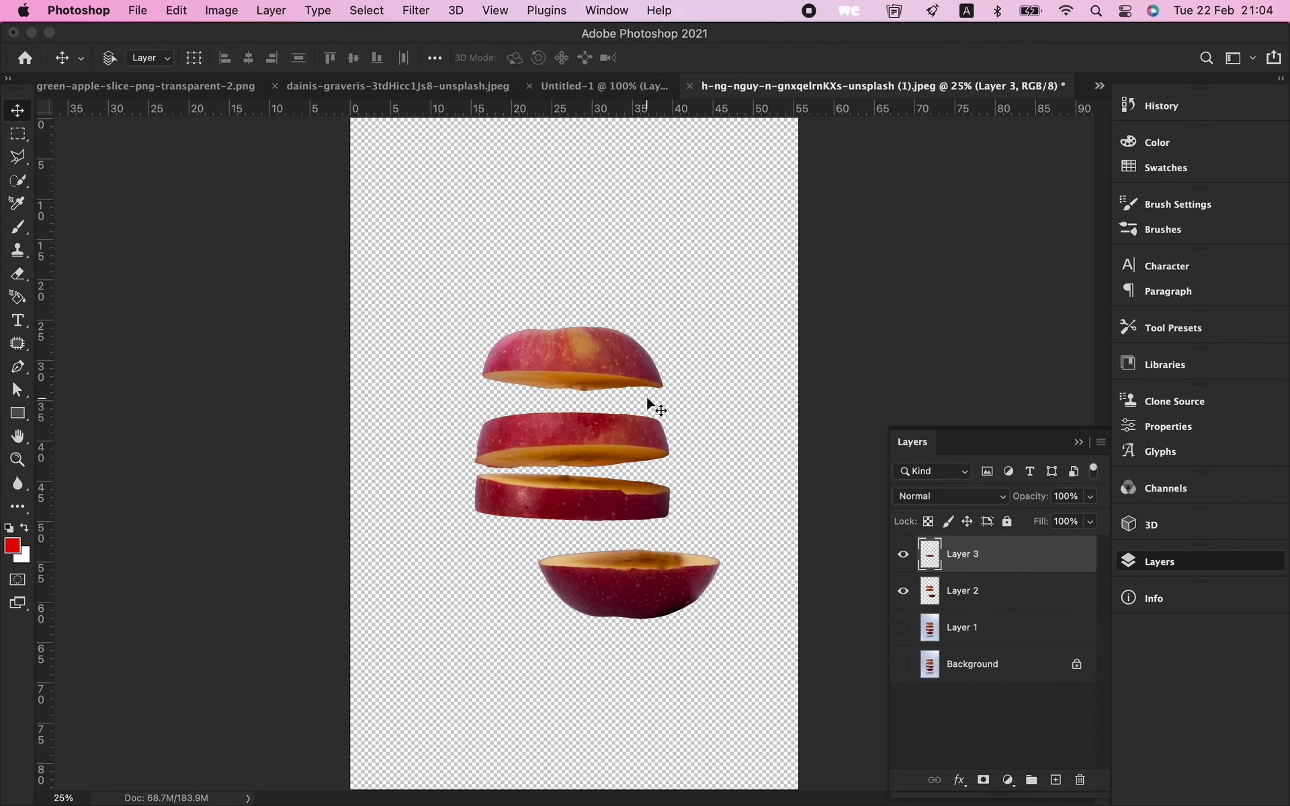
key("l")
left_click(458, 408)
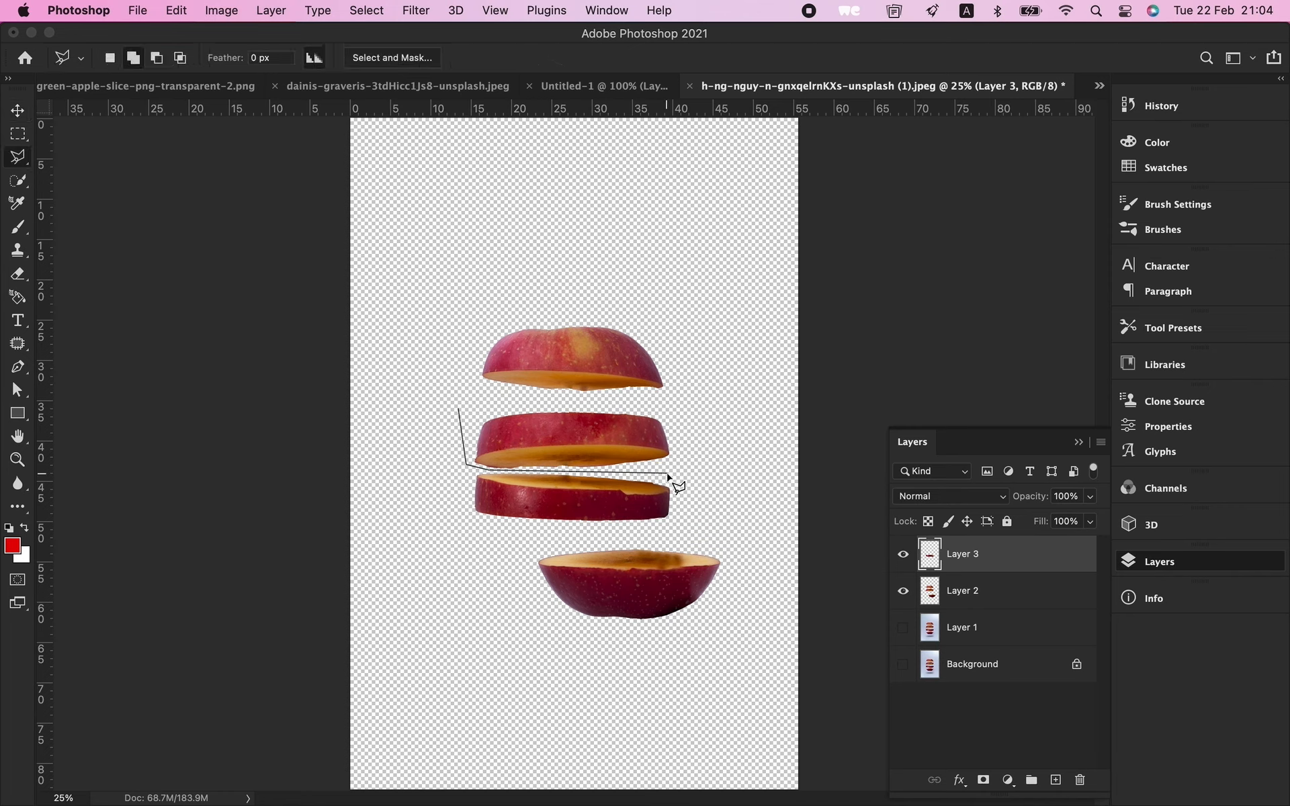
left_click(703, 408)
left_click(459, 409)
left_click(963, 600)
key("super+c")
key("super+x")
key("super+v")
key("v")
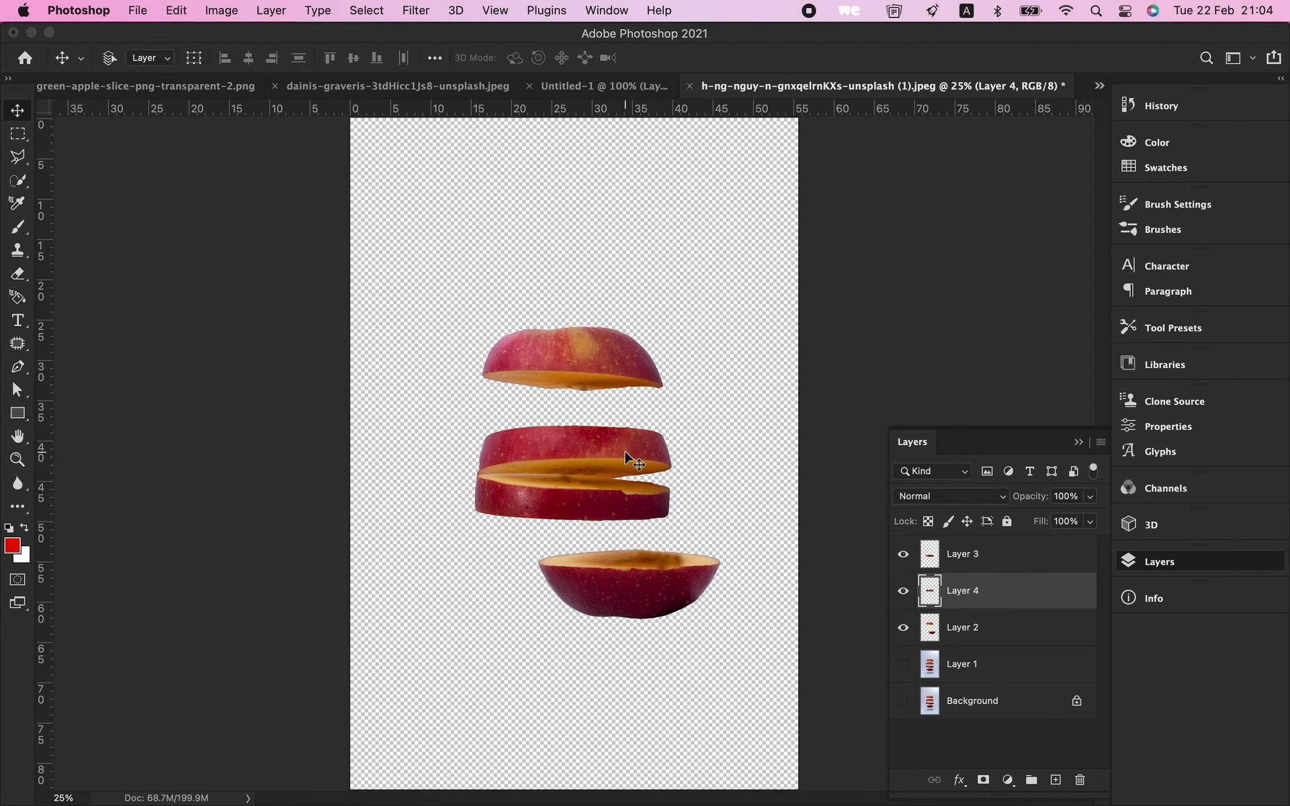
Step: Bring the second apple slice into Untitled-1 and scale it down near the top of the can
left_click_drag(625, 457, 706, 240)
key("super+v")
key("super+t")
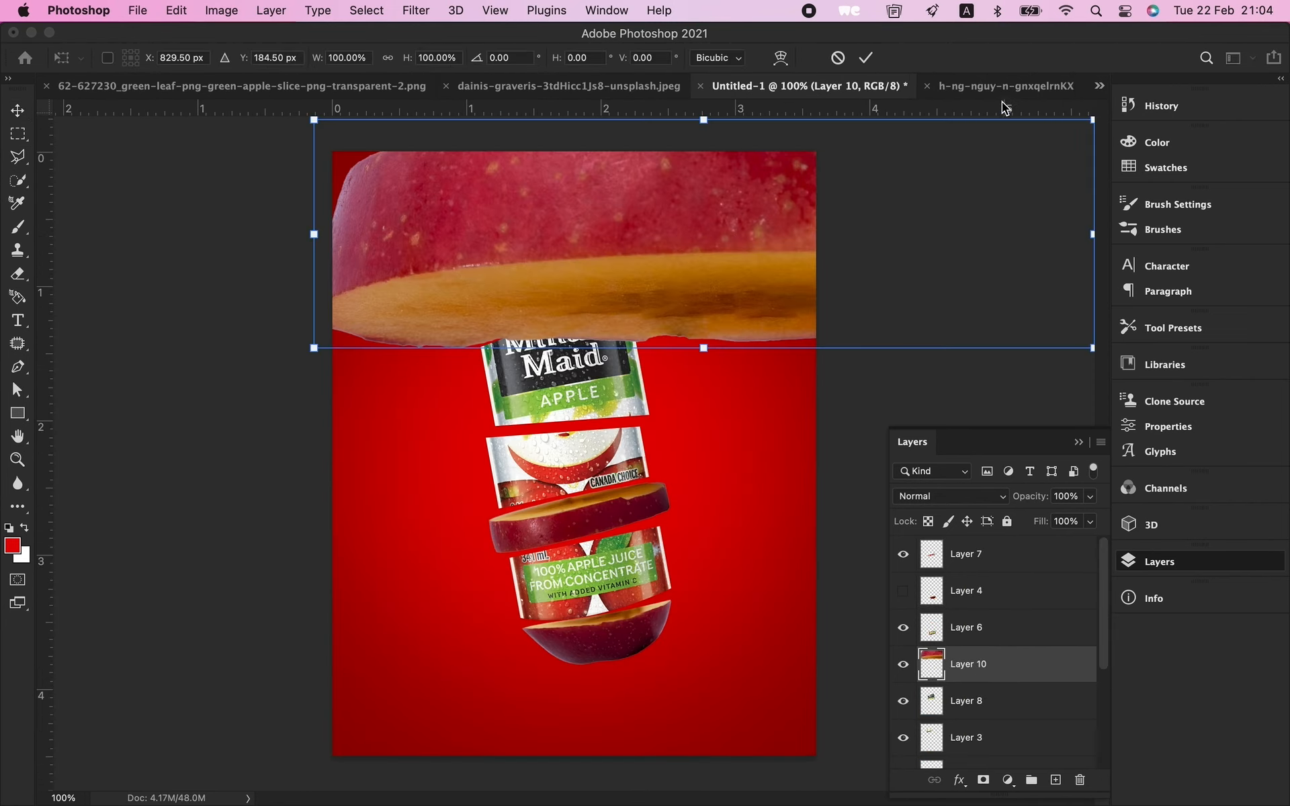
left_click_drag(1093, 120, 672, 251)
key("Return")
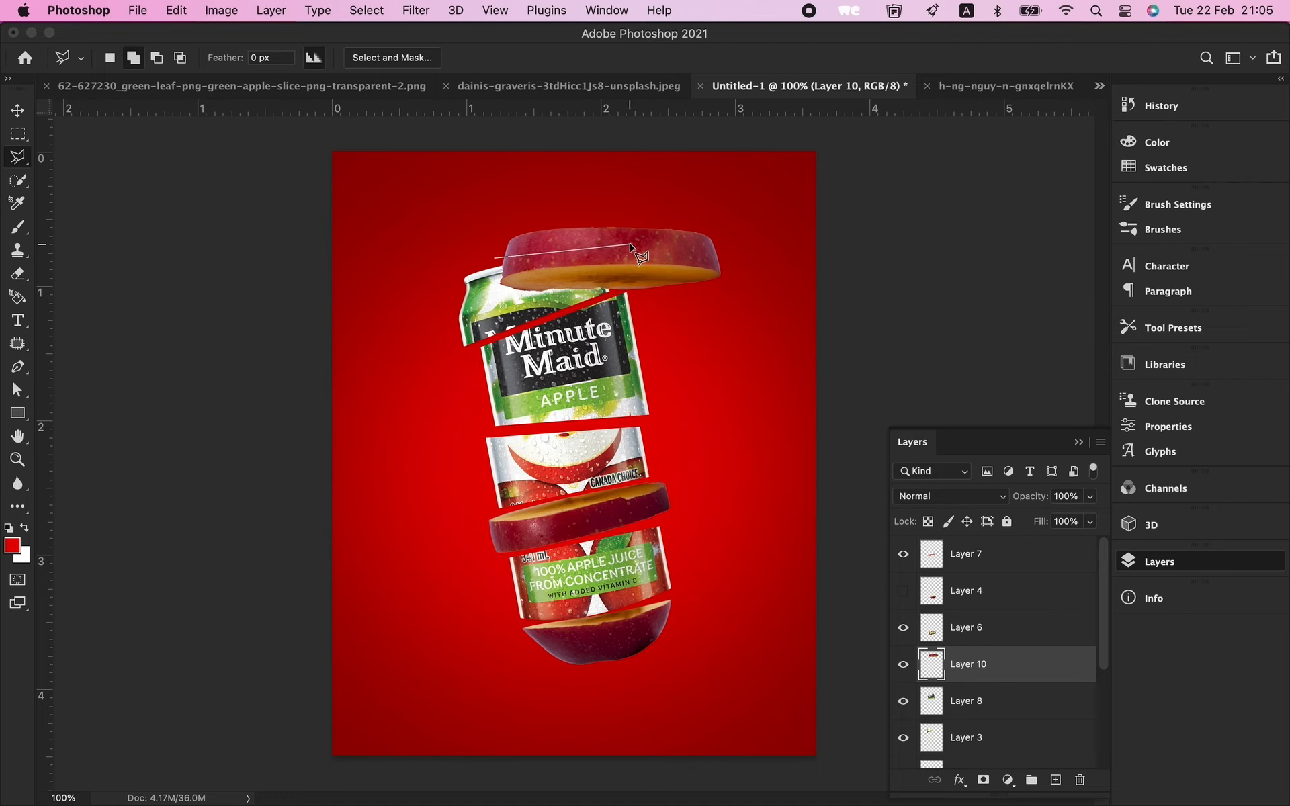
Step: Draw a closed Pen path over the upper part of the Layer 10 slice and use it as a selection to trim the slice thinner
key("Escape")
key("p")
left_click(504, 250)
left_click(719, 253)
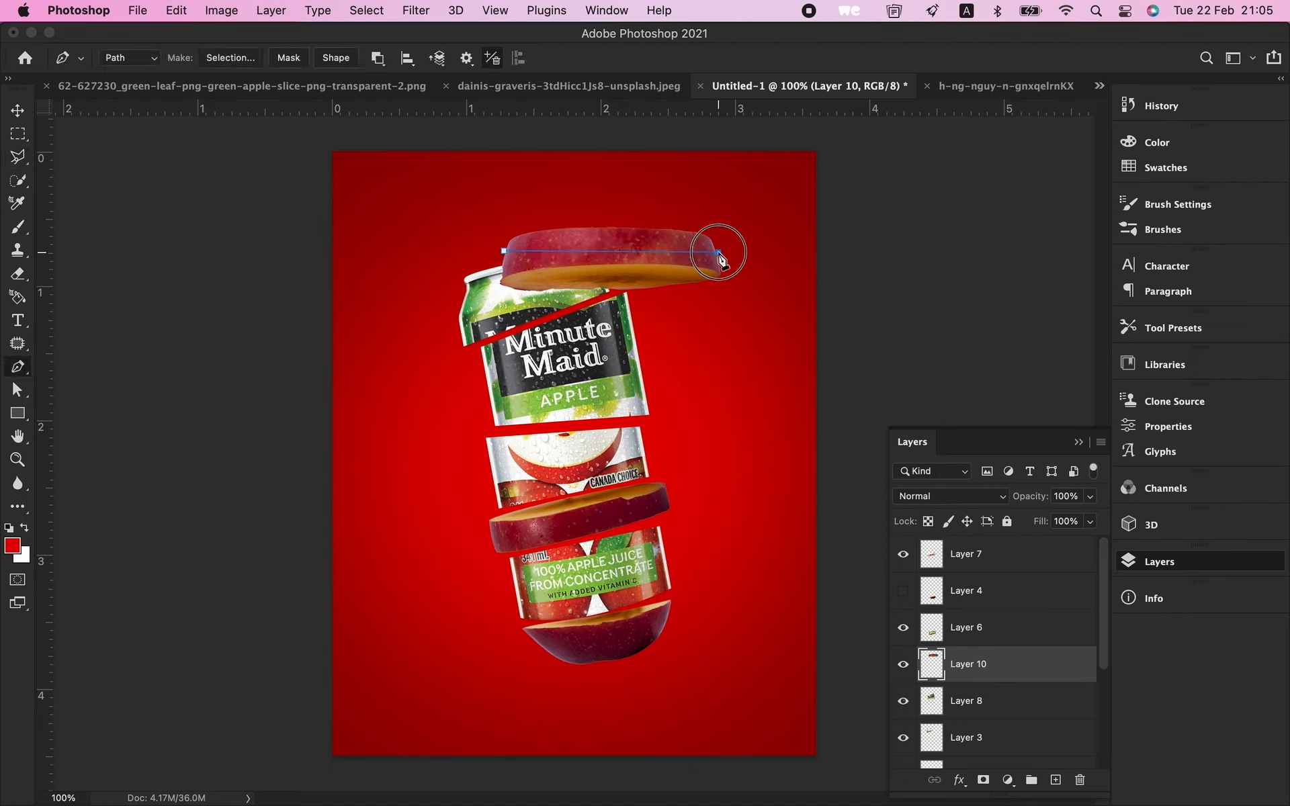
left_click_drag(719, 254, 777, 260)
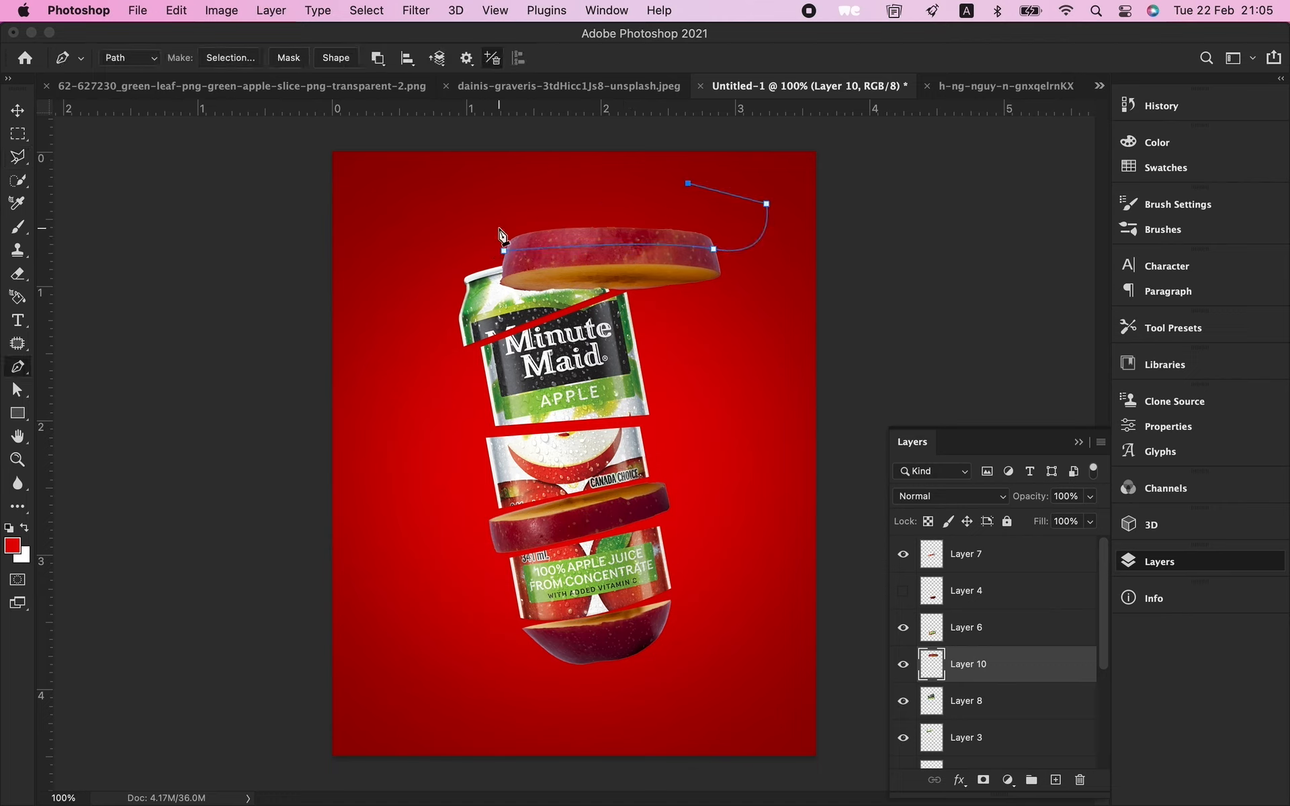
right_click(618, 200)
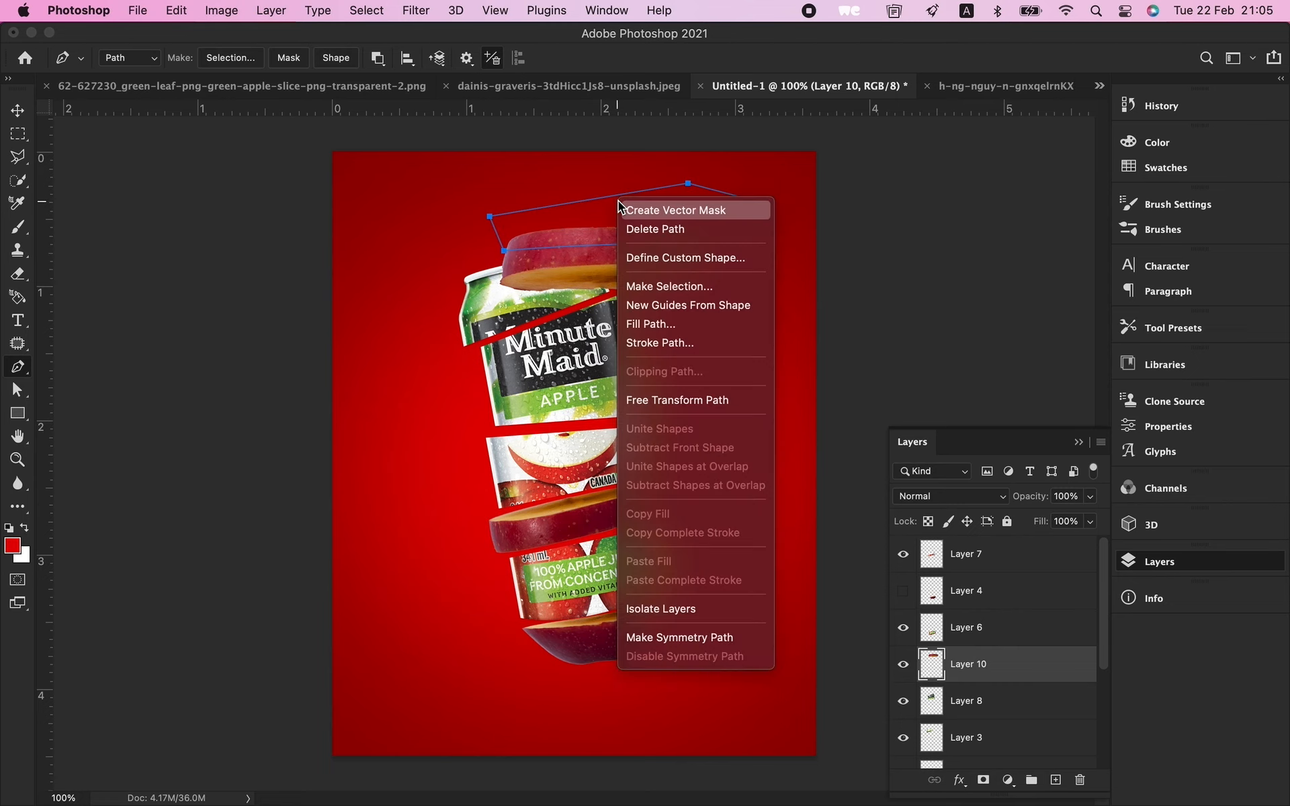
left_click(668, 285)
key("Return")
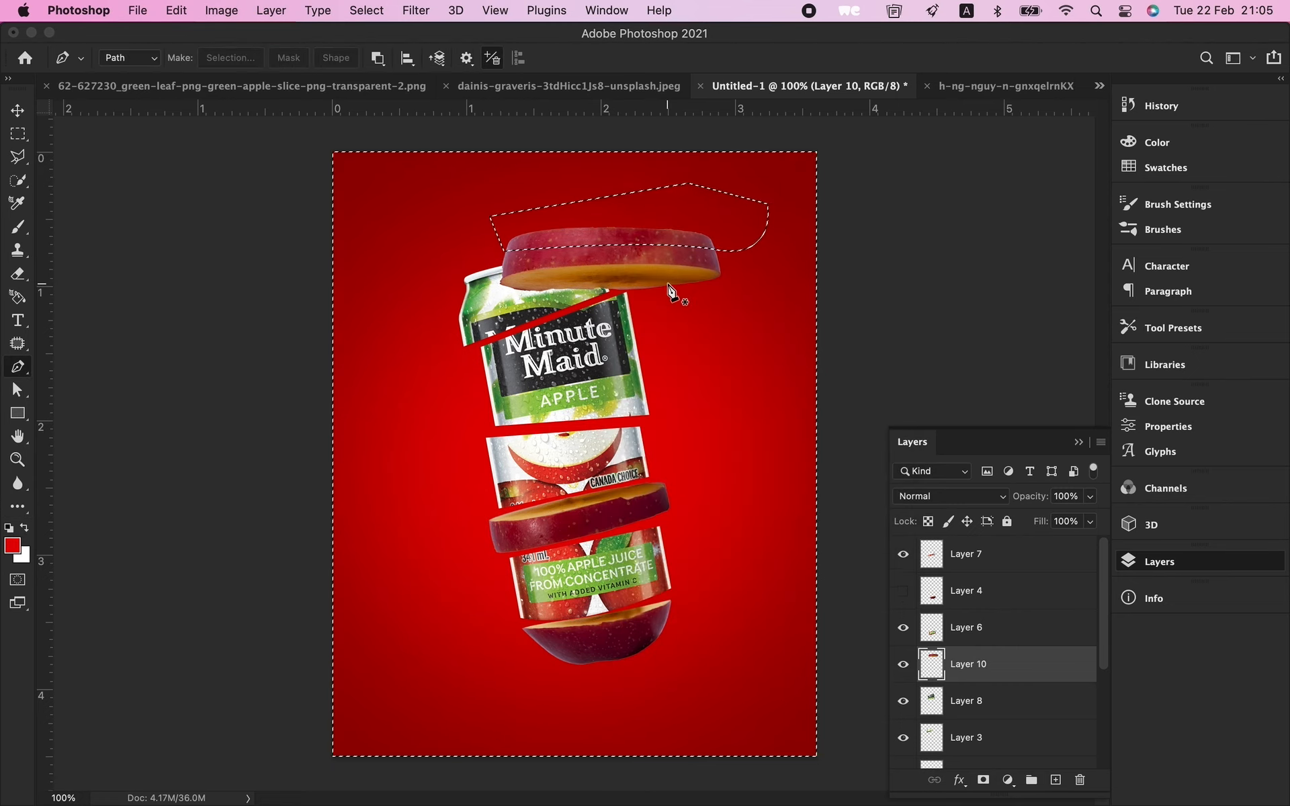
key("super+z")
Step: Draw a closed Pen path around the slice's upper-left corner and turn it into a selection for rounding off the corner
left_click_drag(544, 248, 574, 245)
left_click(573, 216)
left_click(479, 221)
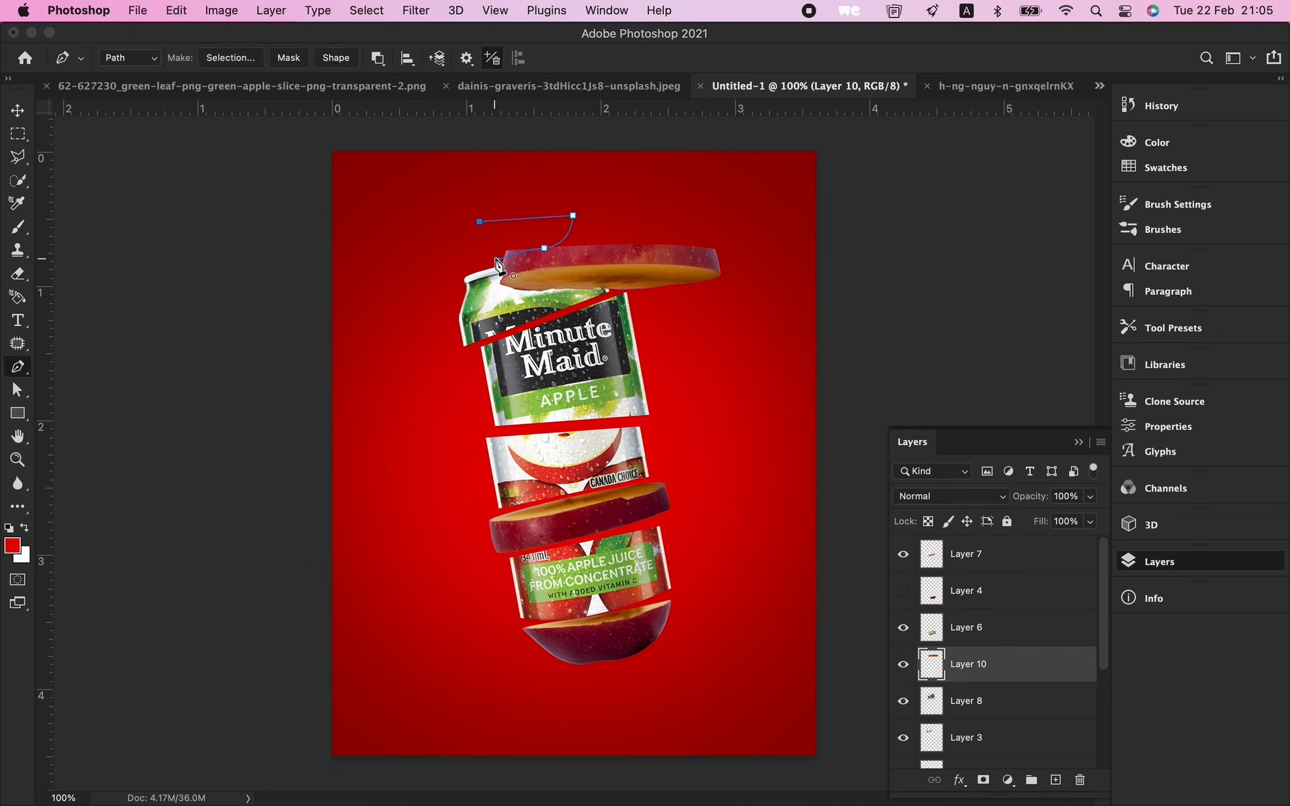
left_click(497, 262)
right_click(522, 232)
left_click(566, 306)
key("Return")
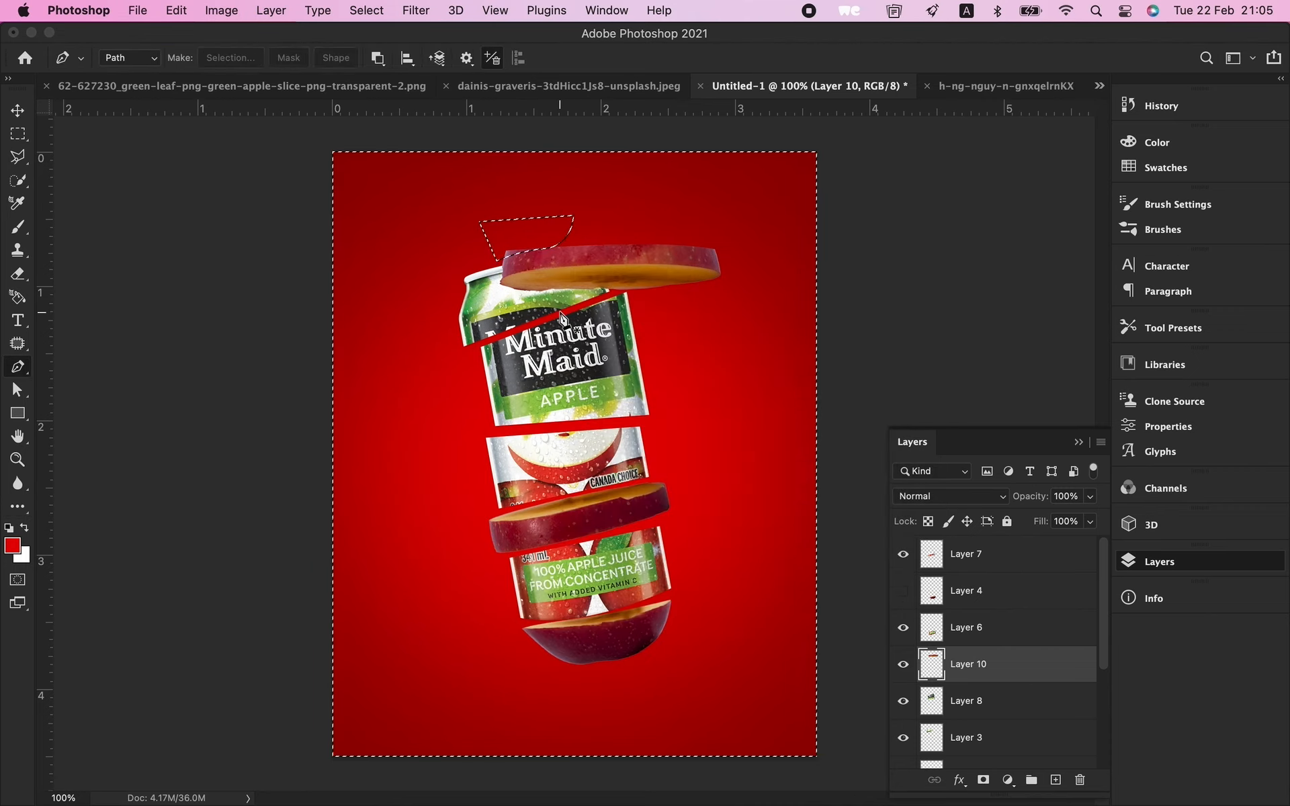
Step: Trim the slice's upper-right corner using a curved Pen path converted to a selection with 0 px feather, and deselect
left_click(732, 257)
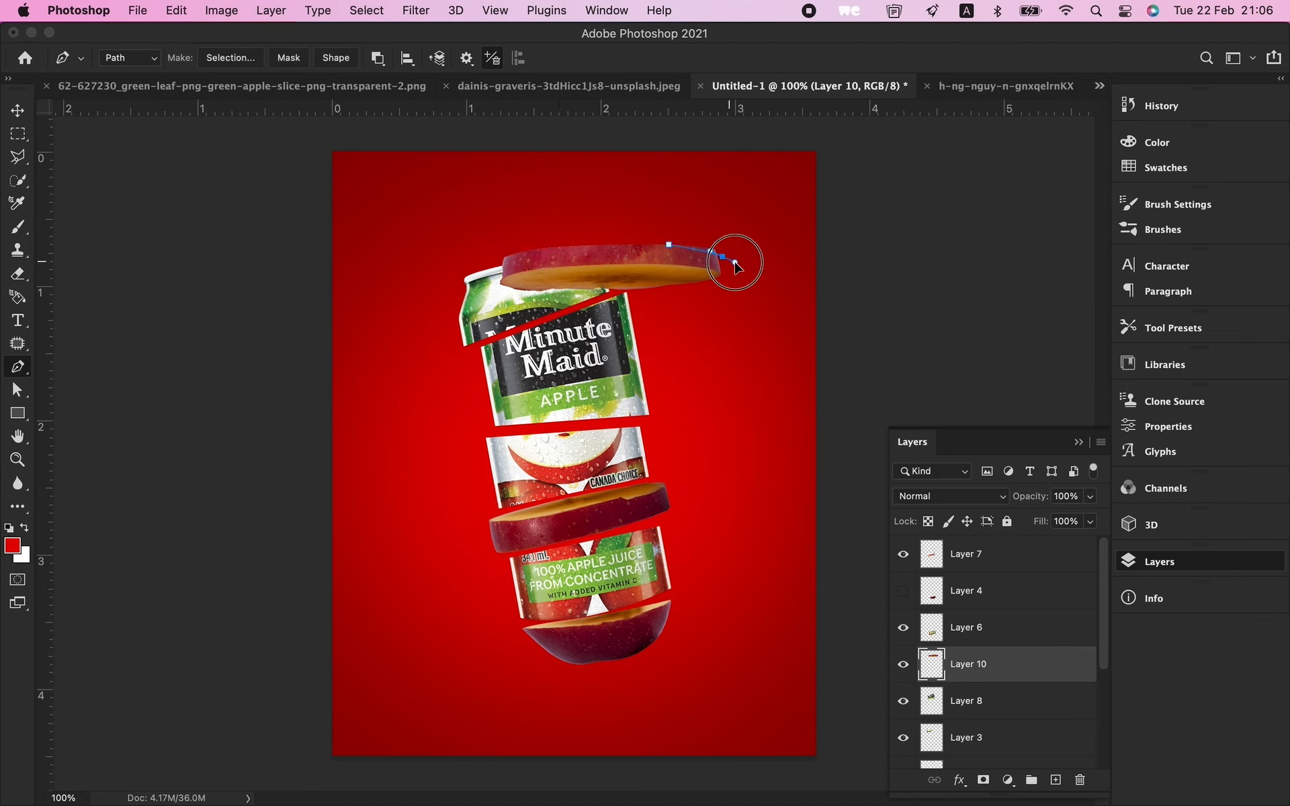
left_click(753, 200)
left_click(681, 214)
left_click(669, 244)
right_click(723, 223)
left_click(754, 300)
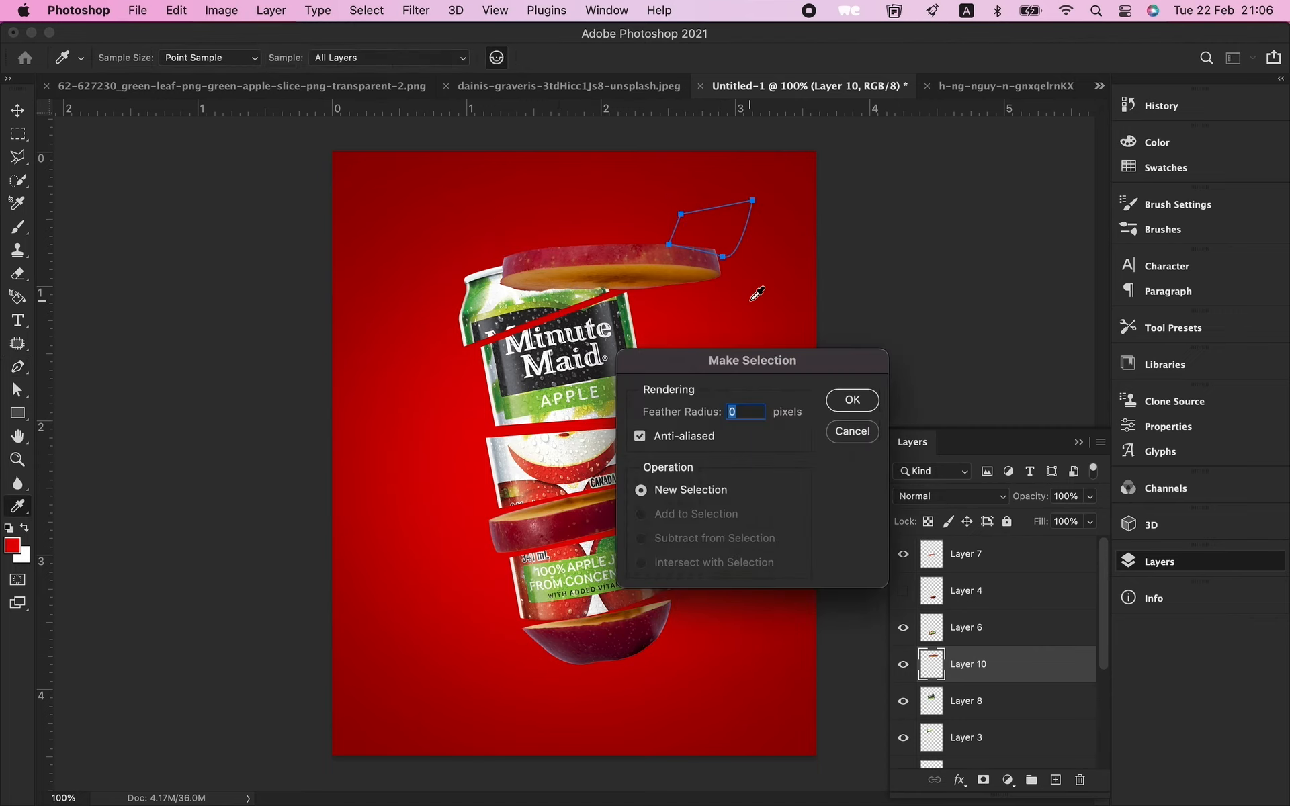
key("Return")
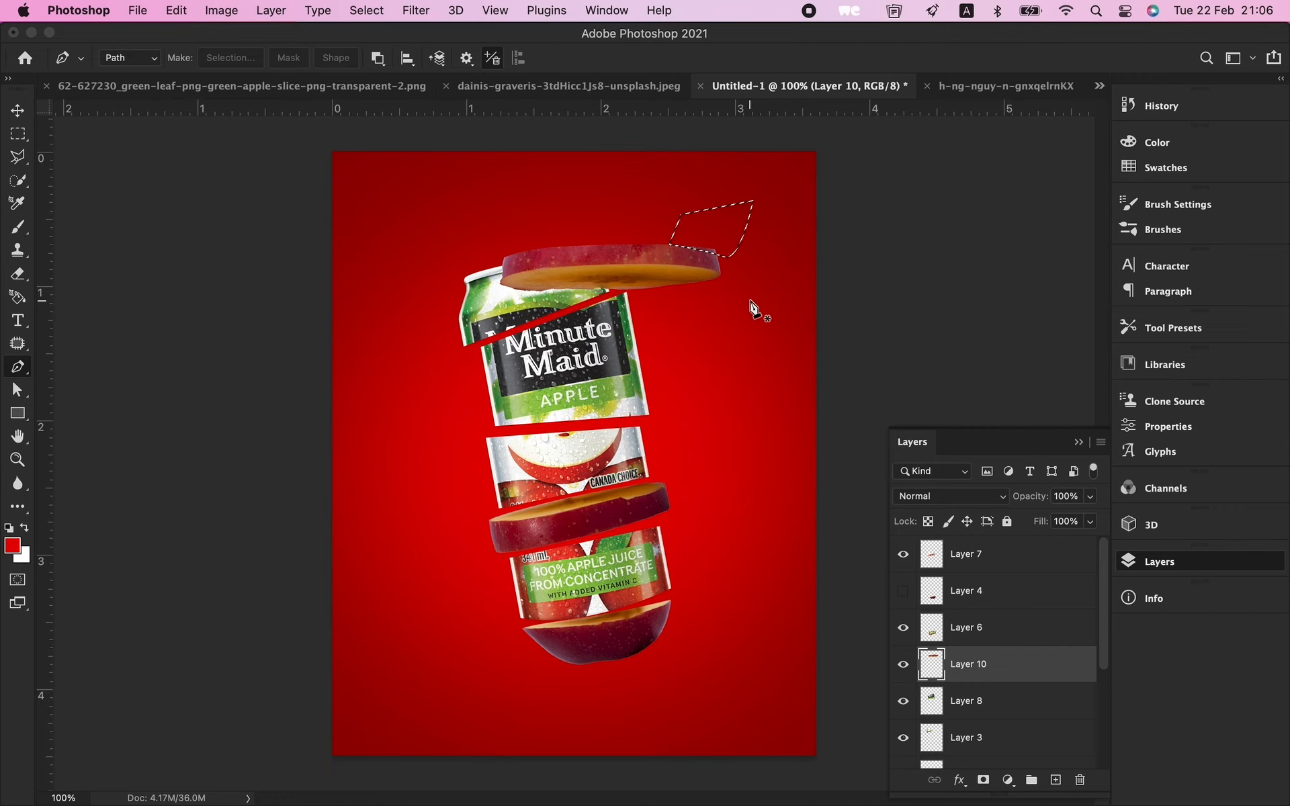
key("ctrl+d")
key("l")
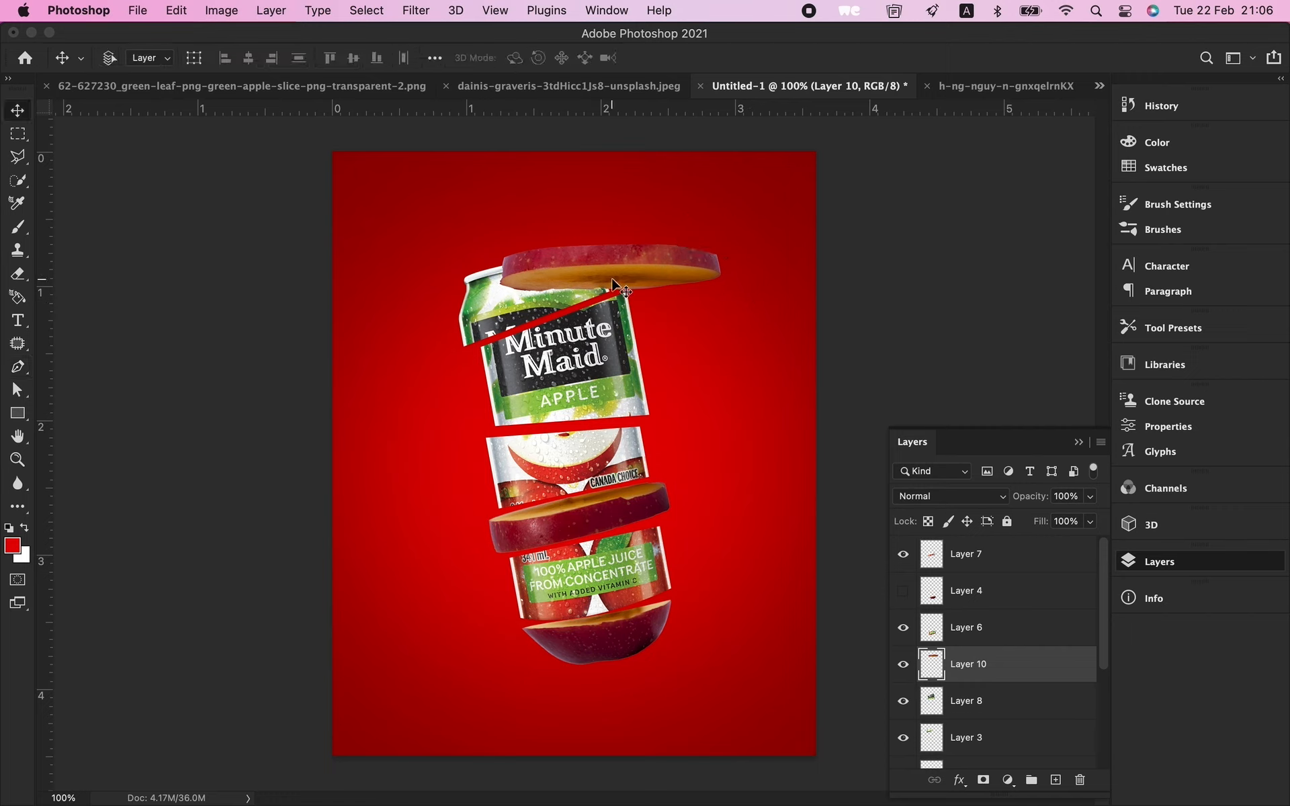
Step: Smooth the slice's uneven bottom edge by deleting the area under a curved Pen path made into a selection, and deselect
key("p")
left_click_drag(718, 276, 749, 265)
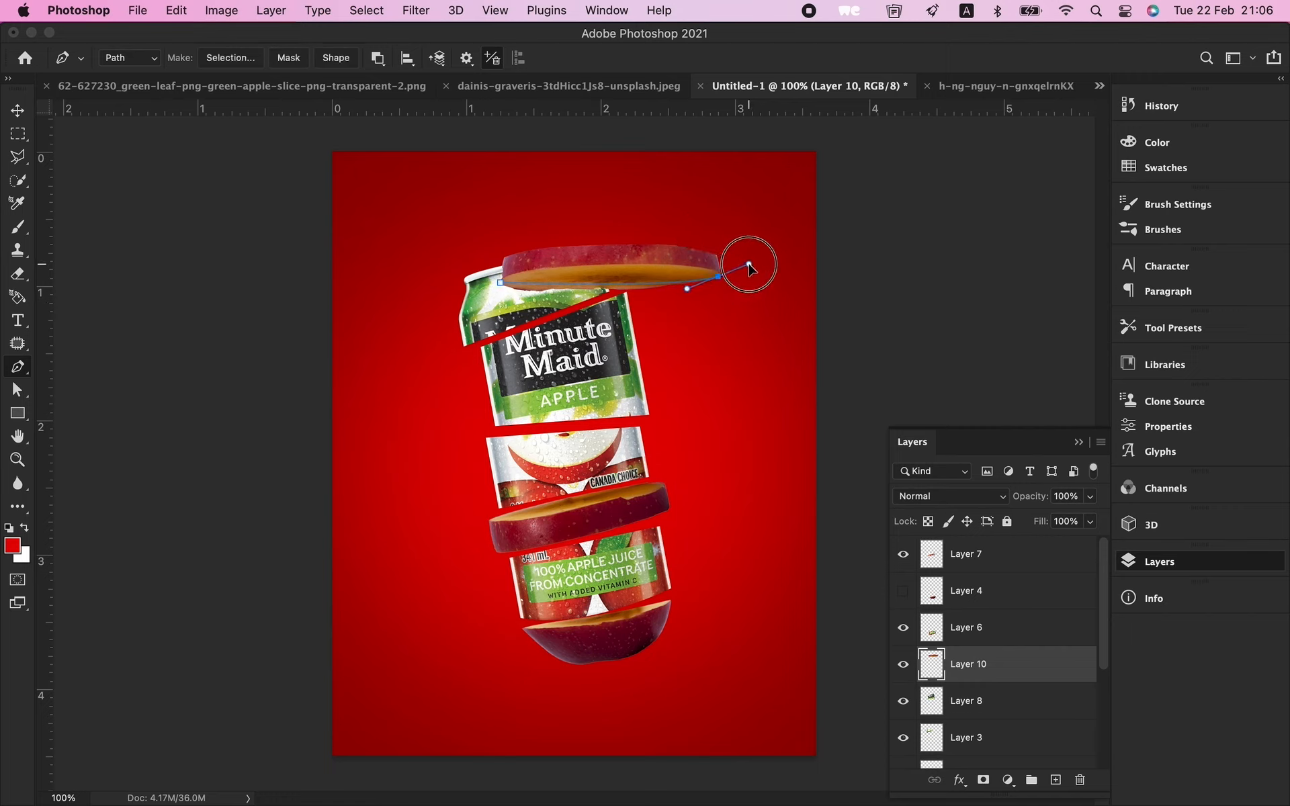
left_click(498, 306)
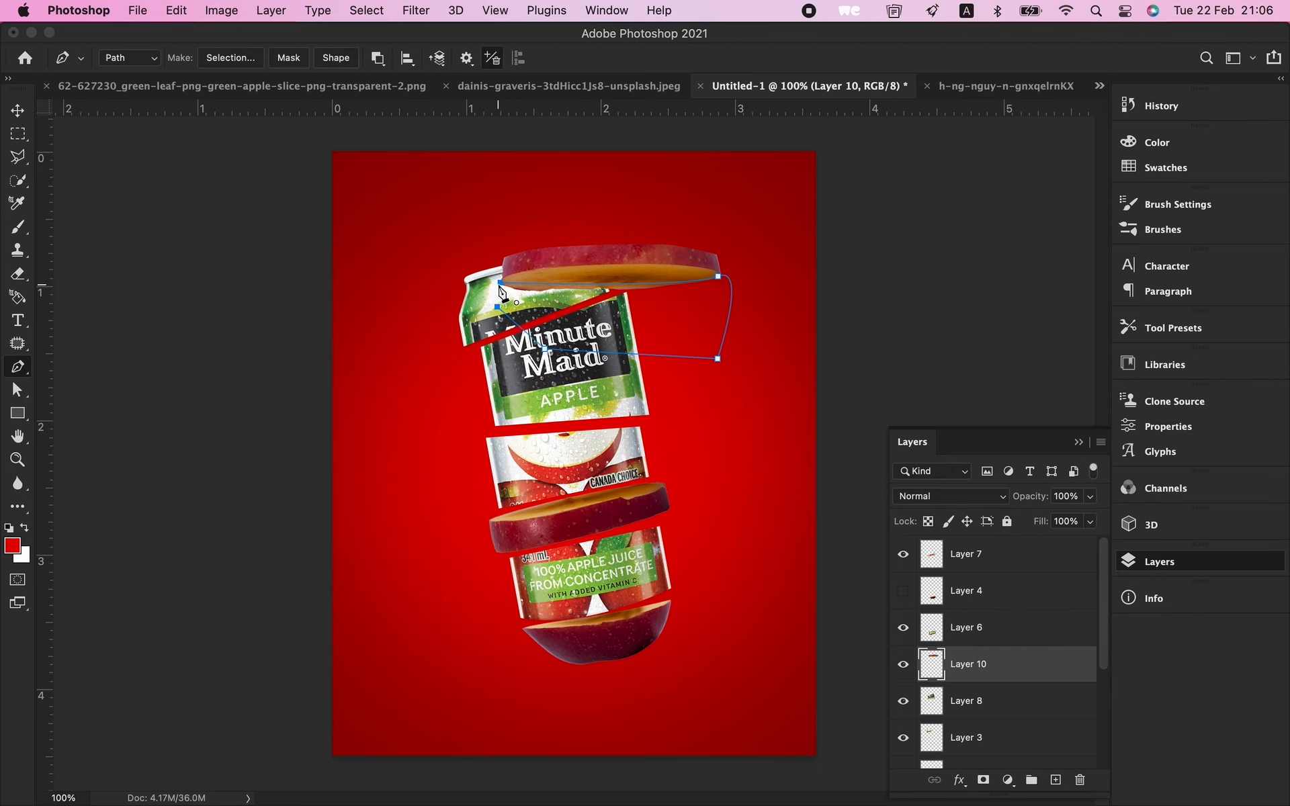
right_click(558, 308)
left_click(611, 392)
key("Return")
key("ctrl+d")
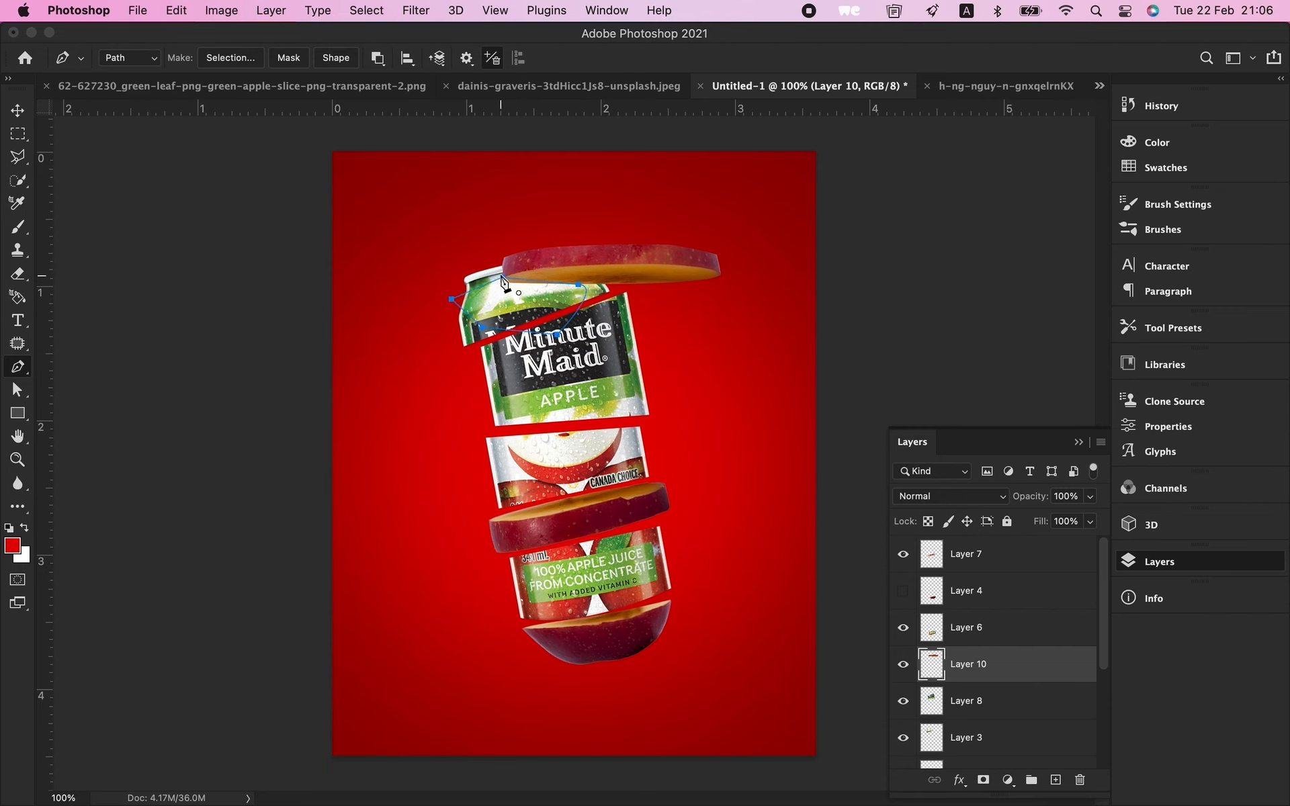
Step: Turn the Pen path at the slice's lower-left edge into a selection, remove the excess there, and deselect
right_click(525, 296)
left_click(569, 388)
key("Return")
key("ctrl+d")
Step: Move the trimmed apple slice between the Minute Maid band and the apple-picture band and scale it to just wider than the can
key("ctrl+t")
left_click_drag(639, 262, 654, 435)
left_click_drag(665, 403, 561, 383)
key("Return")
Step: Rearrange the layer stack so the Layer 10 slice sits above Layer 3 and the Minute Maid band lies below Layer 9
key("super+bracketright")
key("super+bracketright")
key("super+bracketleft")
key("super+bracketleft")
key("super+bracketleft")
key("super+bracketleft")
Step: Move the two upper can pieces up to make room for the new apple slice, and select the slice's layer
left_click(574, 348)
left_click_drag(578, 294, 573, 266)
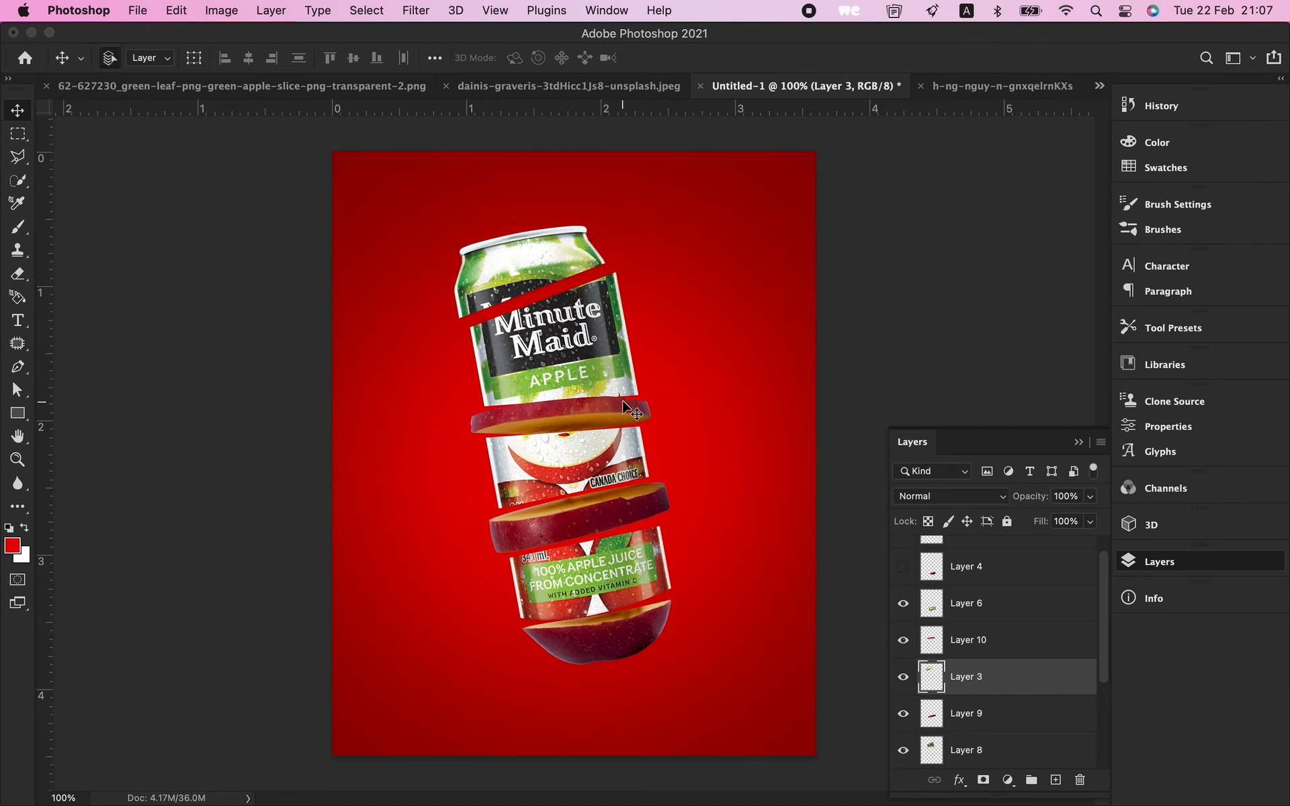
left_click(625, 406)
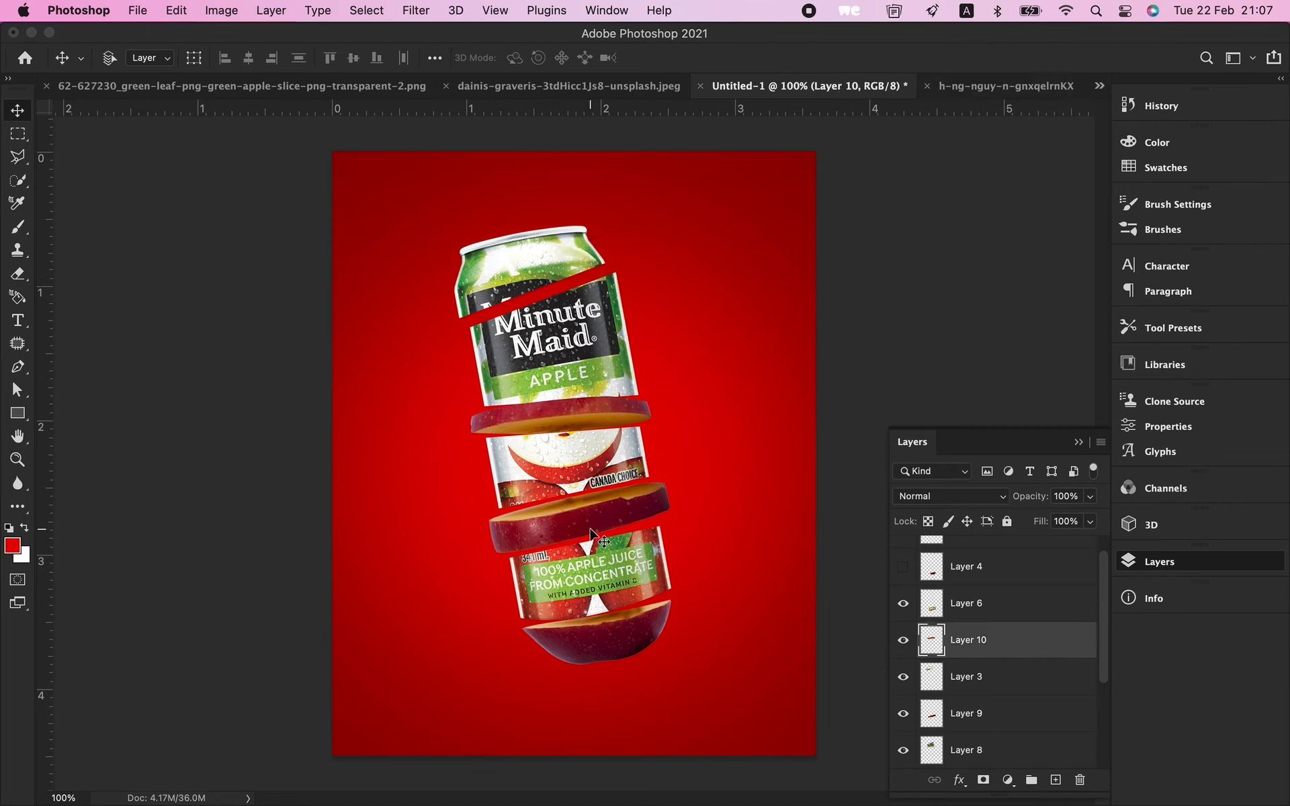
Step: Duplicate the Layer 9 apple slice into the gap between the can top and Minute Maid band, and fit its angle and position
left_click(626, 520, "super")
left_click_drag(626, 520, 601, 306)
key("super+t")
left_click_drag(696, 251, 687, 226)
key("Return")
left_click_drag(610, 281, 583, 264)
left_click(610, 258)
key("super+t")
key("Return")
key("super+t")
key("Return")
left_click_drag(584, 262, 584, 262)
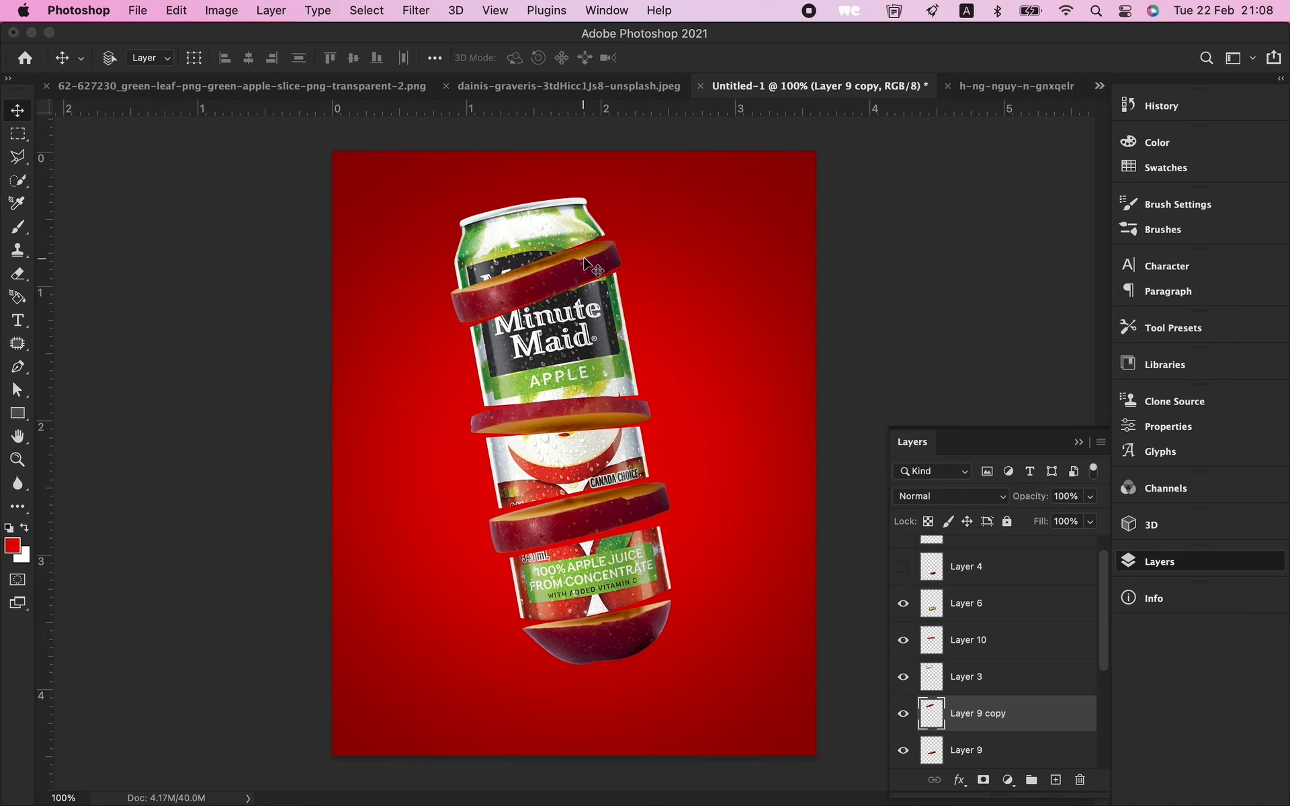
Step: Rotate the can's top piece slightly and reposition it just above the new apple slice
left_click_drag(569, 246, 565, 242)
key("super+t")
left_click_drag(635, 200, 636, 207)
key("Return")
left_click_drag(614, 219, 618, 218)
Step: Outline the lower edge of the Layer 9 copy slice with a Pen path, convert it to a selection to trim the excess, and deselect
key("p")
left_click_drag(592, 274, 632, 251)
left_click(659, 278)
left_click(439, 367)
left_click(456, 320)
right_click(510, 329)
left_click(556, 409)
key("Return")
scroll(965, 714, "down", 3)
scroll(967, 619, "up", 2)
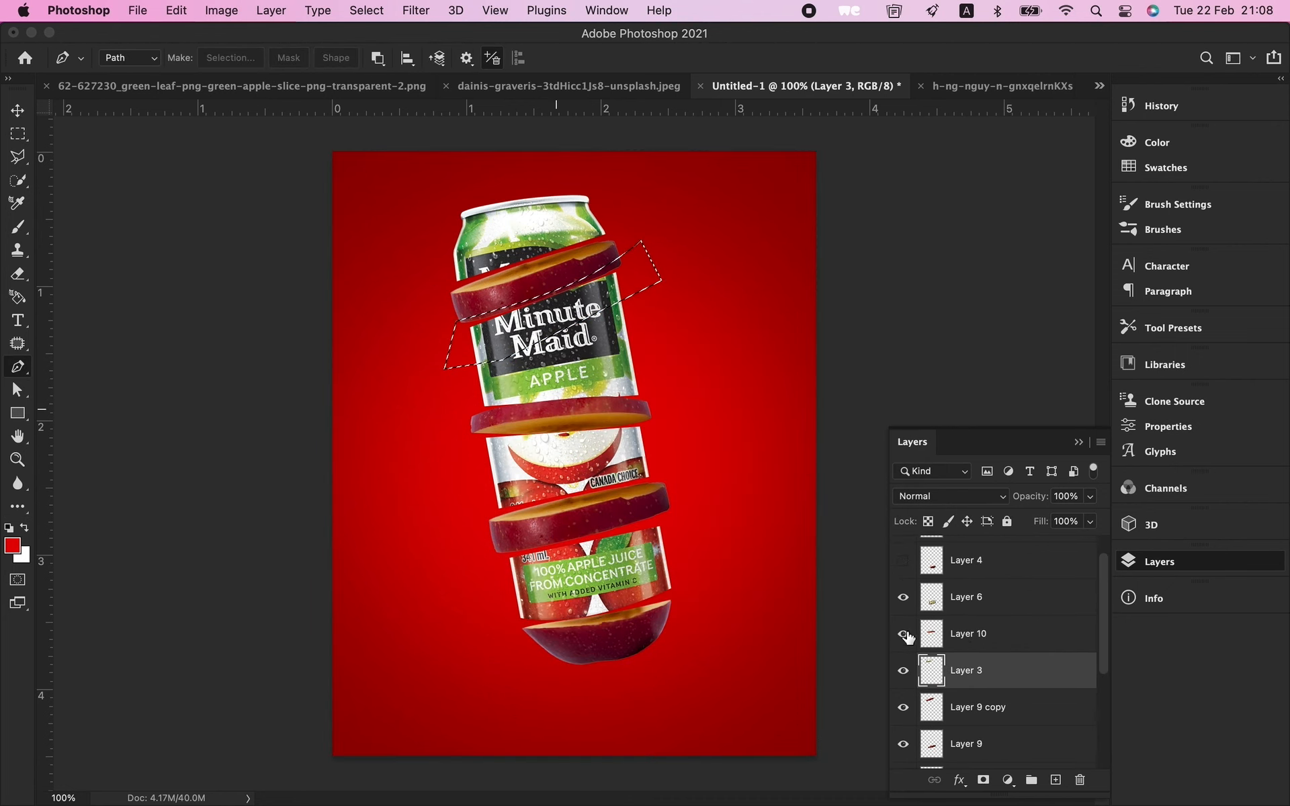
left_click(983, 707)
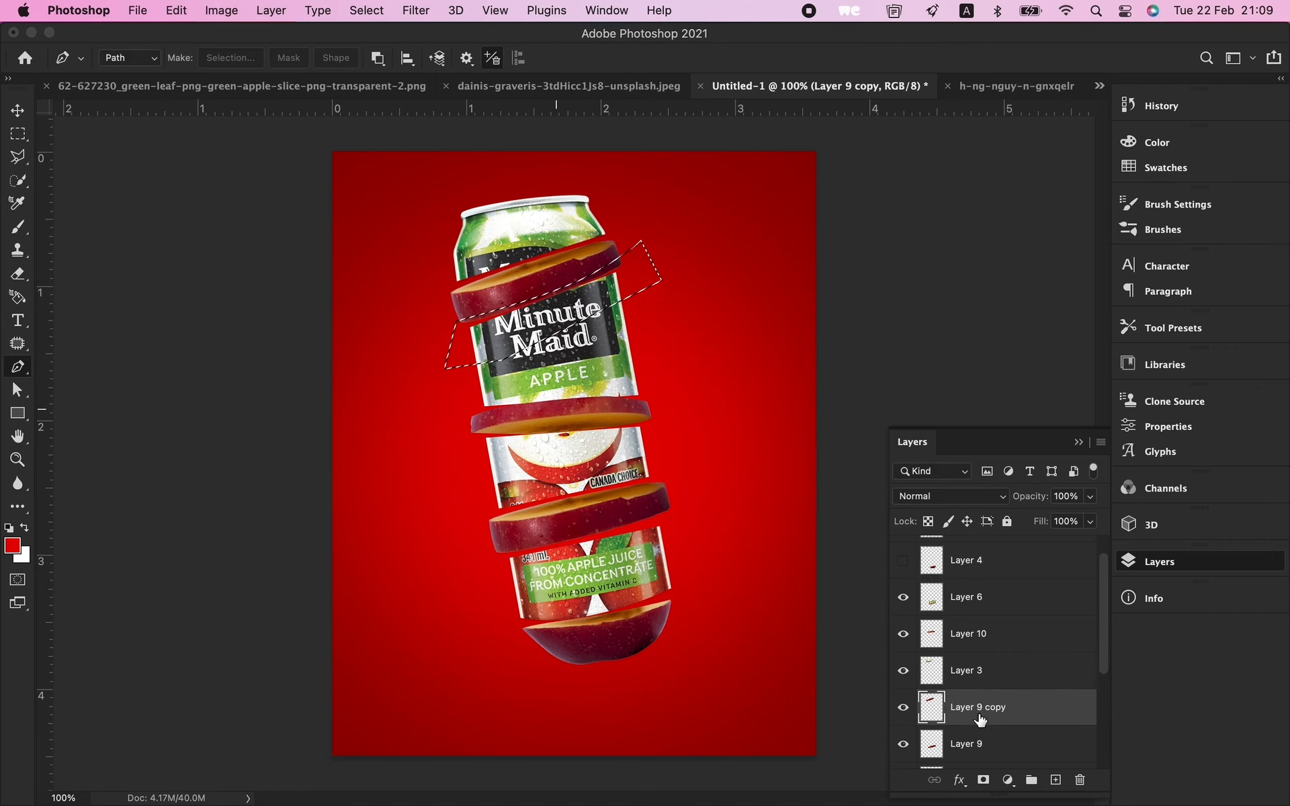
key("v")
key("ctrl+d")
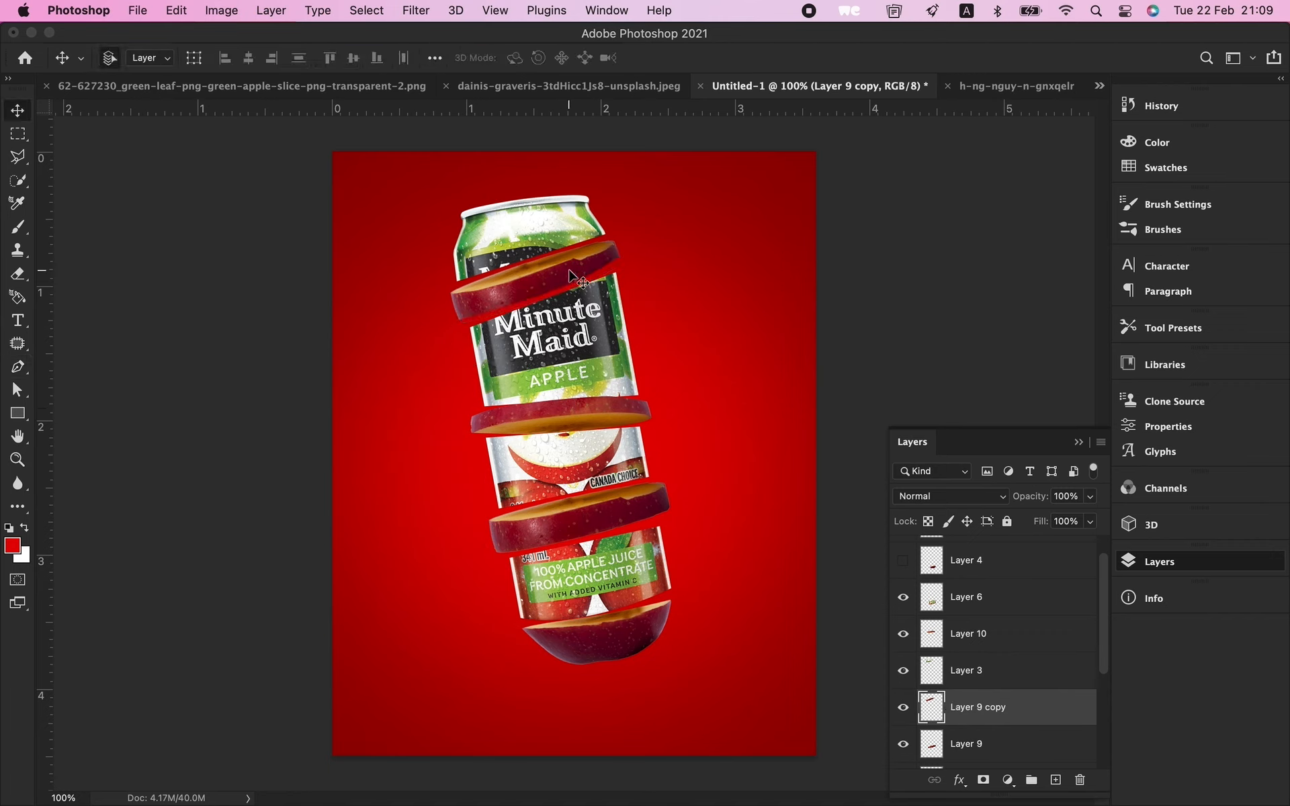
Step: Select all can and apple slice layers, scale them down together, and centre the group on the red background
left_click_drag(570, 274, 576, 291)
scroll(1008, 610, "down", 4)
left_click(965, 642, "shift")
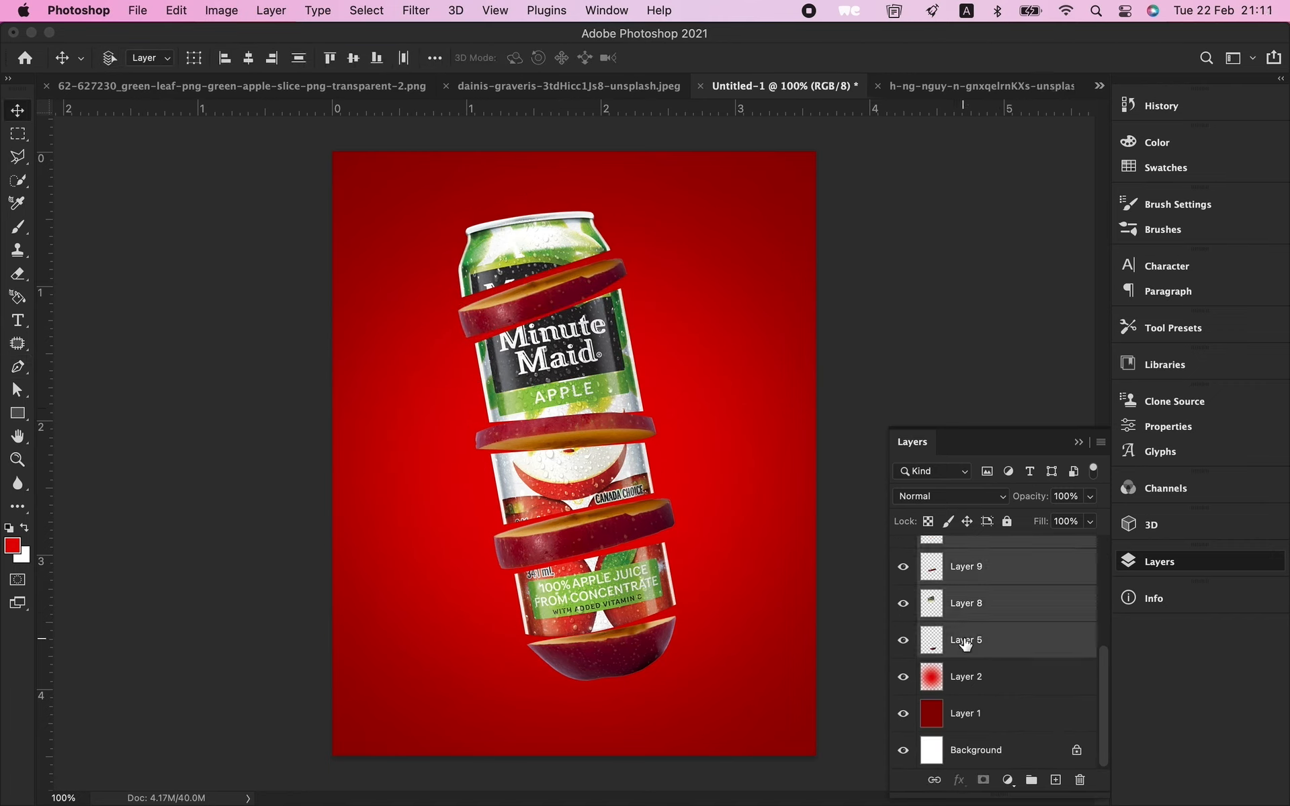
key("super+t")
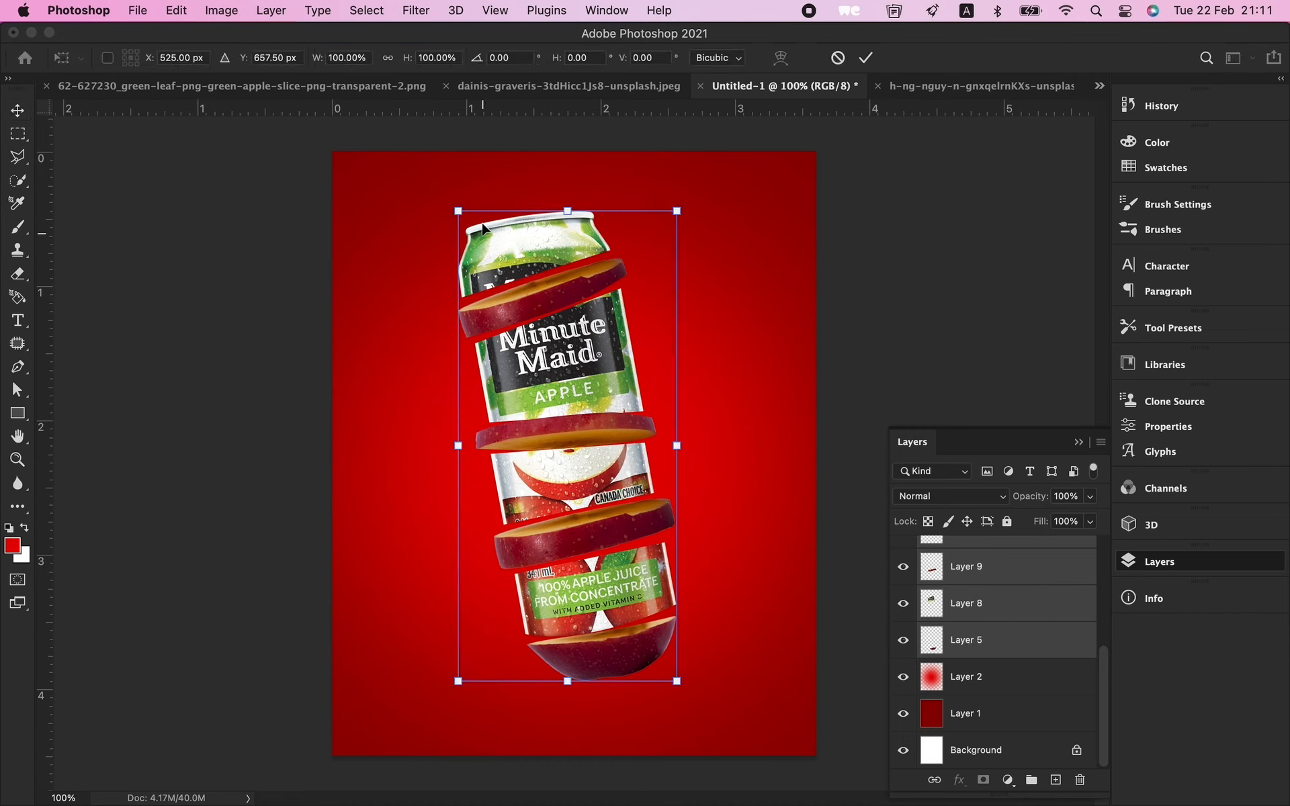
left_click_drag(456, 209, 494, 284)
key("Return")
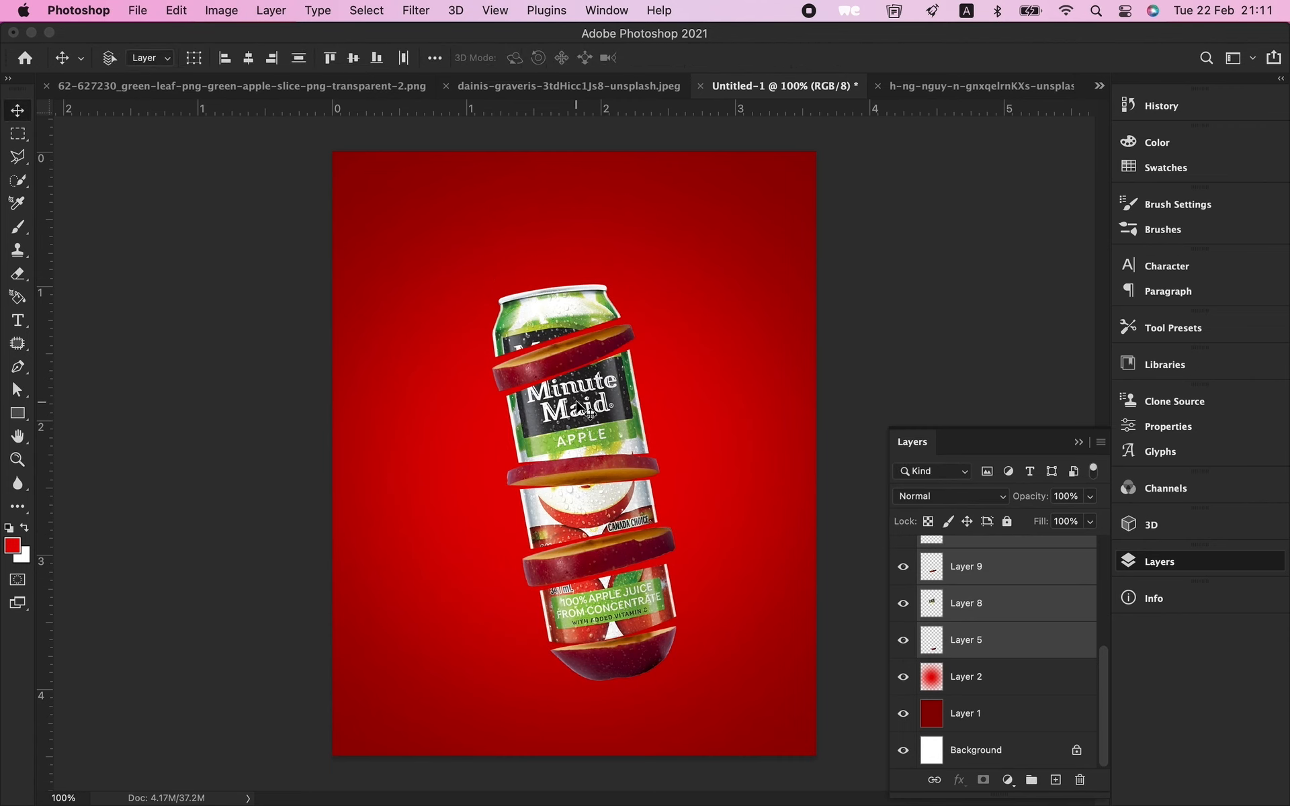
left_click_drag(596, 416, 579, 376)
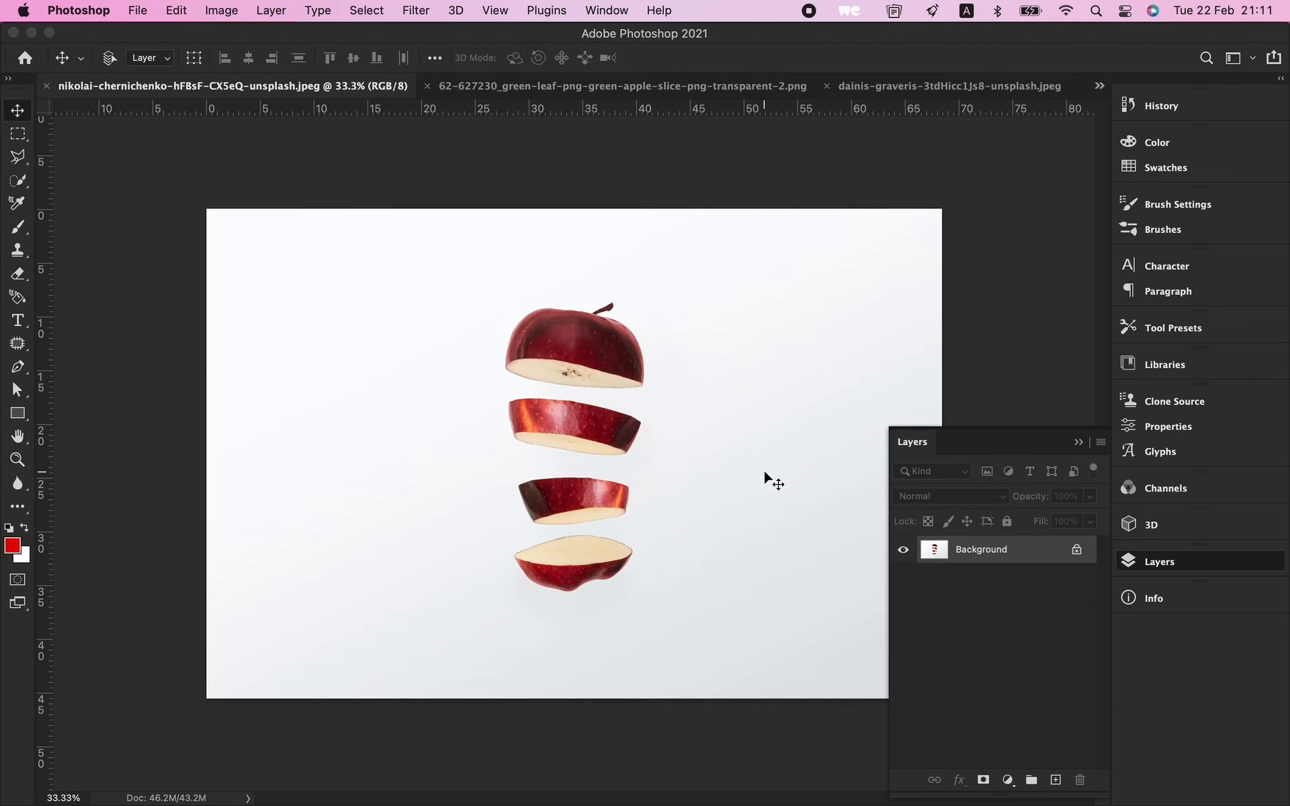
Step: In the nikolai-chernichenko image, duplicate the background, select the sliced apple as subject, and copy it to its own layer
key("ctrl+j")
left_click(366, 10)
left_click(397, 213)
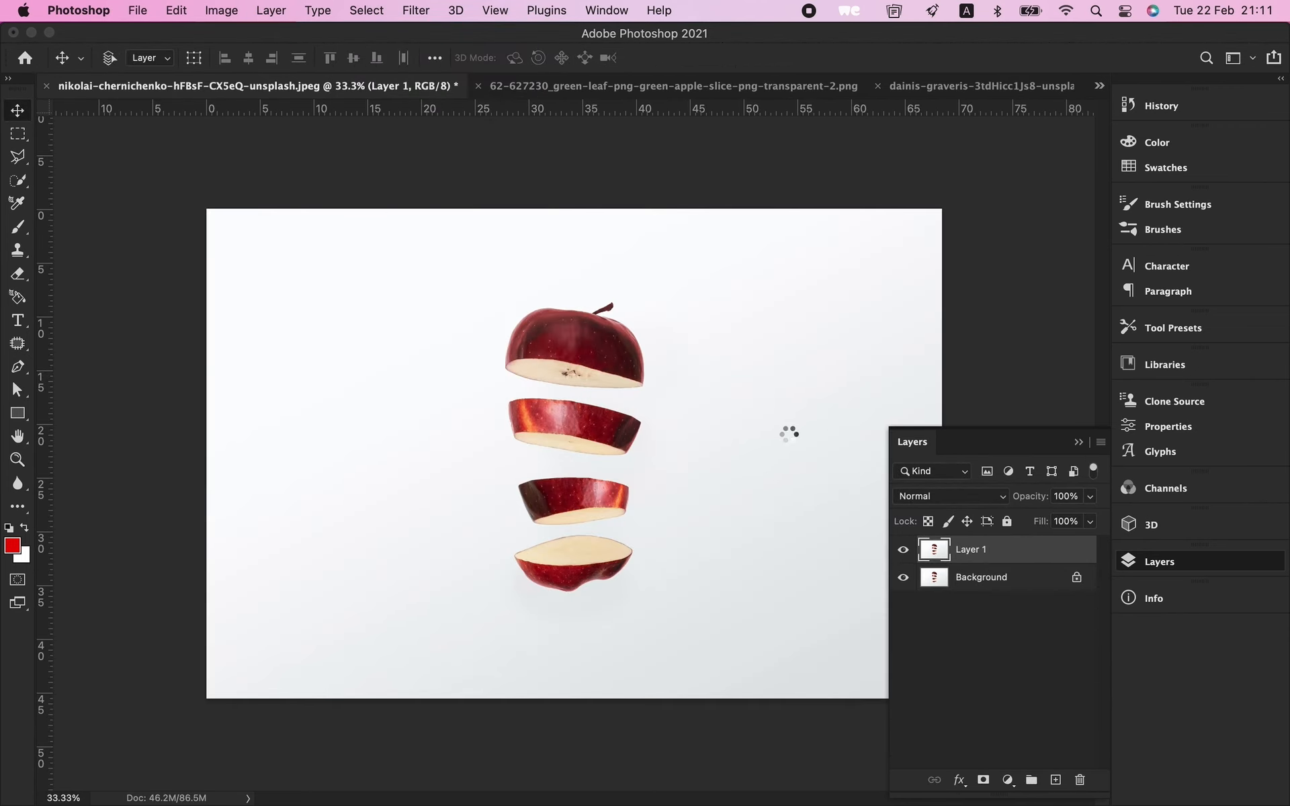
key("ctrl+j")
Step: Lasso the second apple slice from above, place it on its own layer, and hide that layer
key("l")
left_click(655, 417)
left_click(489, 383)
left_click(655, 418)
key("ctrl+j")
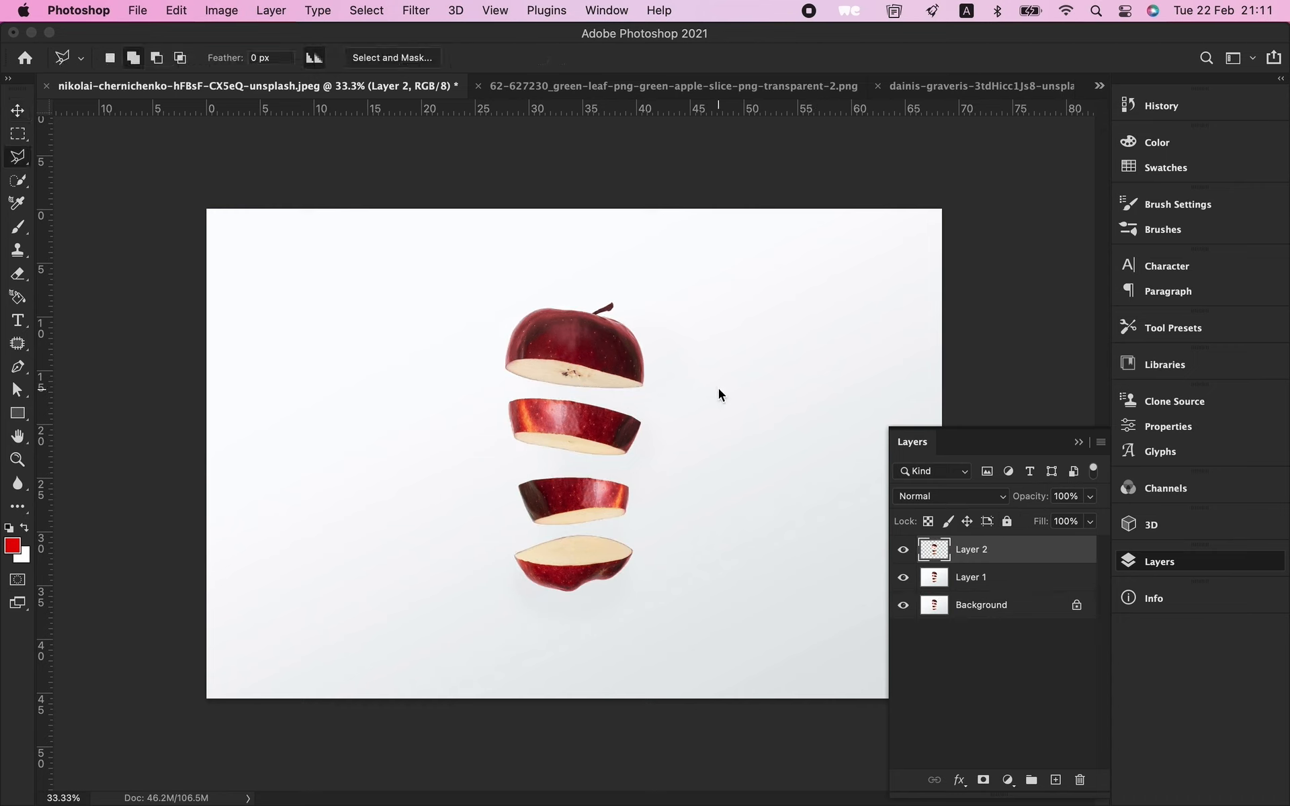
left_click(903, 550)
Step: Lasso the third apple slice on Layer 2, cut it out, and paste it as a separate layer
left_click(962, 580)
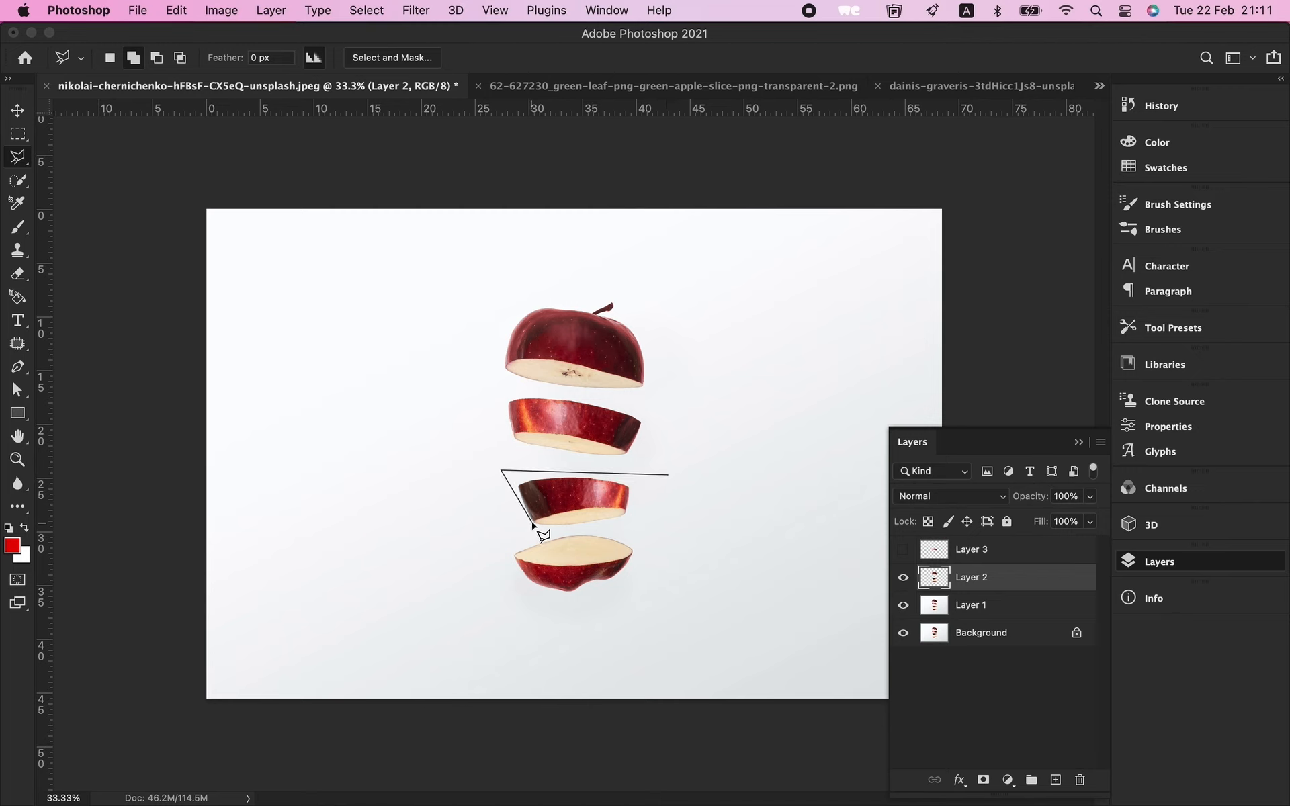
left_click(667, 475)
key("super+x")
key("super+v")
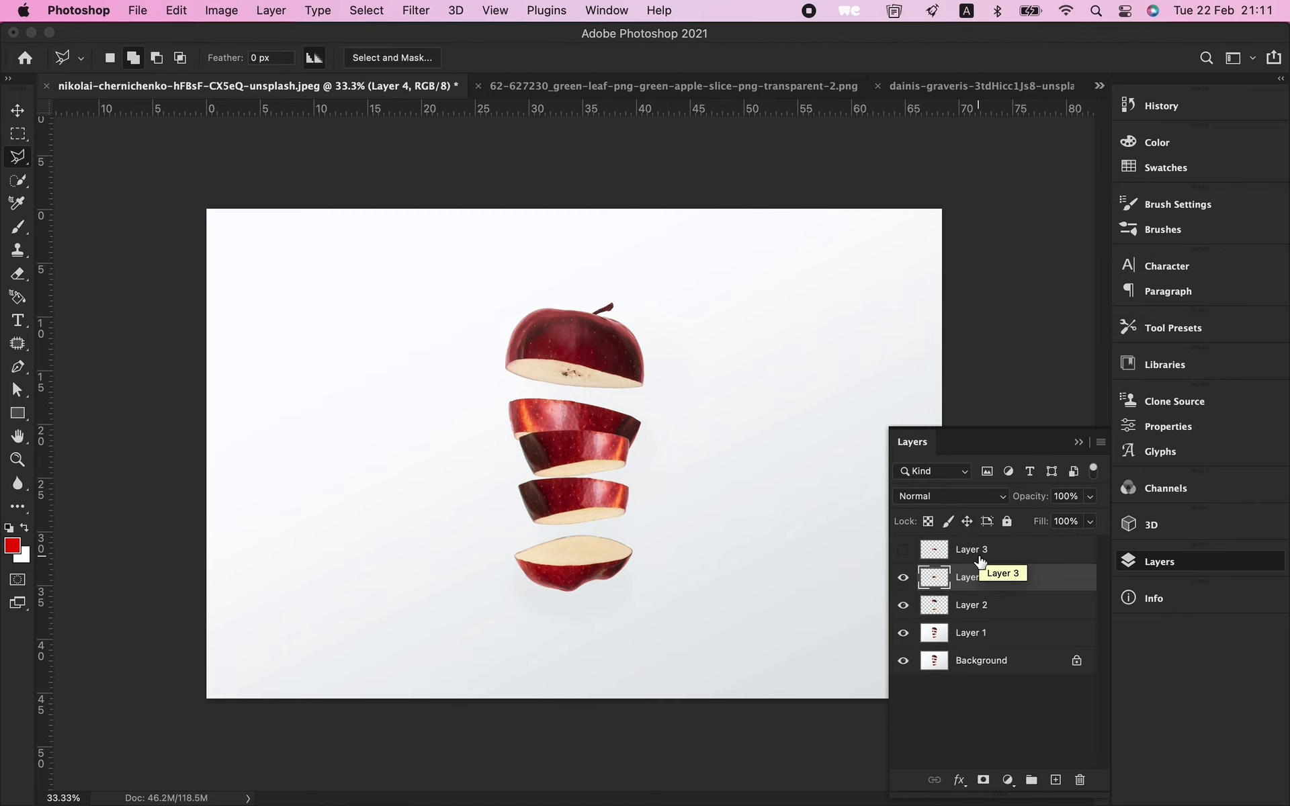
Step: Bring both cut-out apple slice layers into the Untitled-1 document and show the hidden one
left_click(977, 554, "shift")
key("v")
left_click_drag(601, 458, 624, 213)
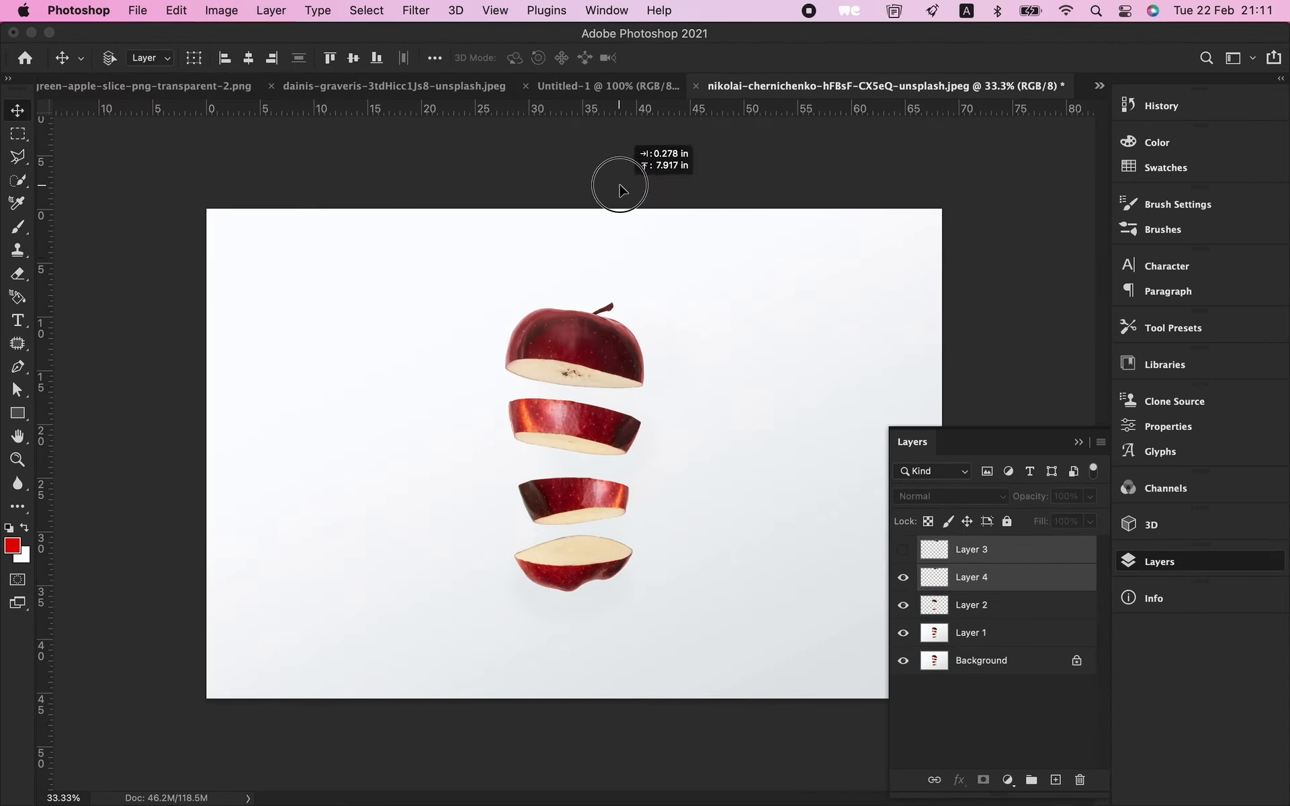
left_click_drag(613, 182, 598, 548)
left_click(903, 553)
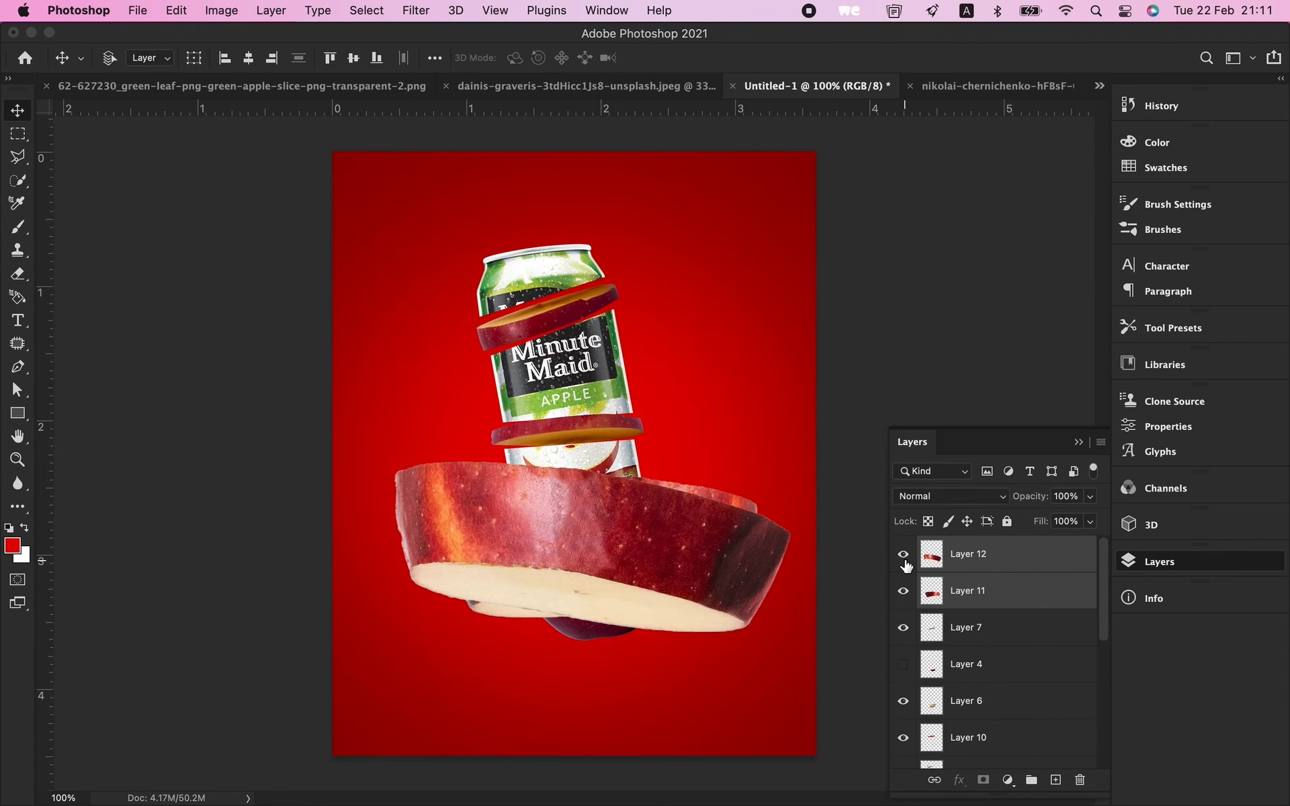
Step: Scale both imported apple slices down together to suit the poster
key("super+t")
left_click_drag(796, 547, 514, 585)
key("Return")
Step: Place the Layer 11 slice beside the can's left side, scaled down and tilted
left_click(968, 591)
left_click_drag(604, 621, 595, 457)
key("super+t")
left_click_drag(509, 370, 471, 459)
key("Return")
Step: Place the Layer 12 slice to the right of the can, scaled down and rotated to lean outward
left_click_drag(494, 624, 745, 460)
key("super+t")
left_click_drag(804, 422, 656, 574)
key("Return")
key("super+t")
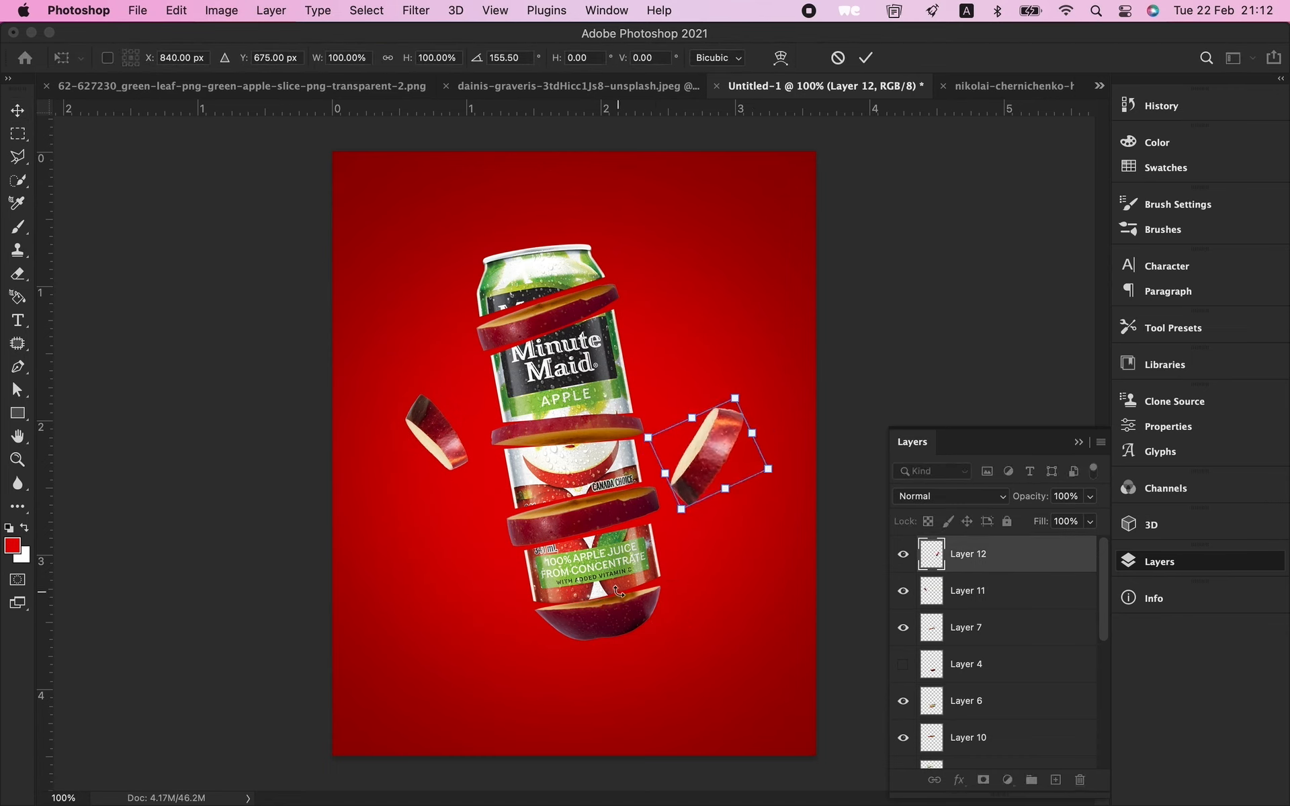
mouse_move(709, 415)
left_mouse_down()
mouse_move(756, 349)
mouse_move(715, 407)
left_mouse_up()
key("Return")
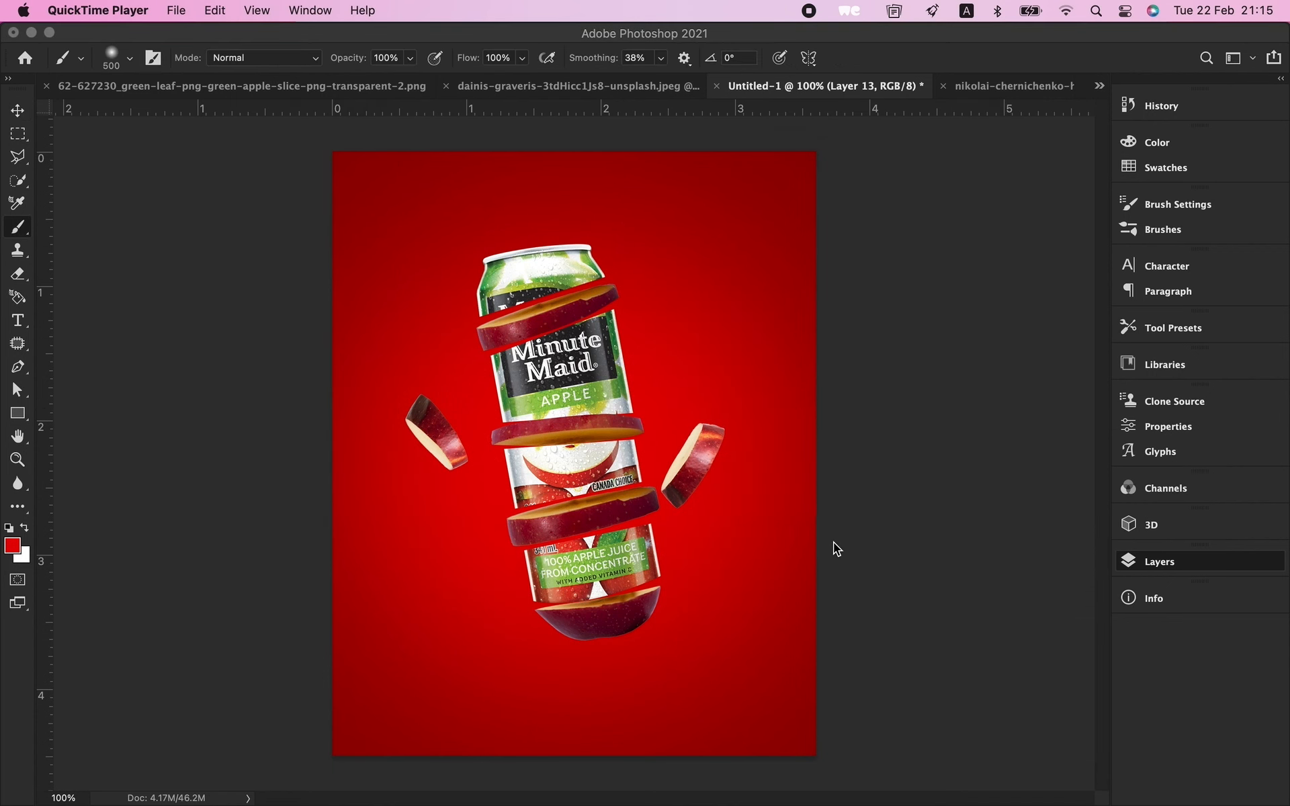
Step: Adjust the brush size and set the foreground colour to dark red 460000 for painting a shadow on Layer 13
left_click(751, 528)
key("bracketright")
key("bracketright")
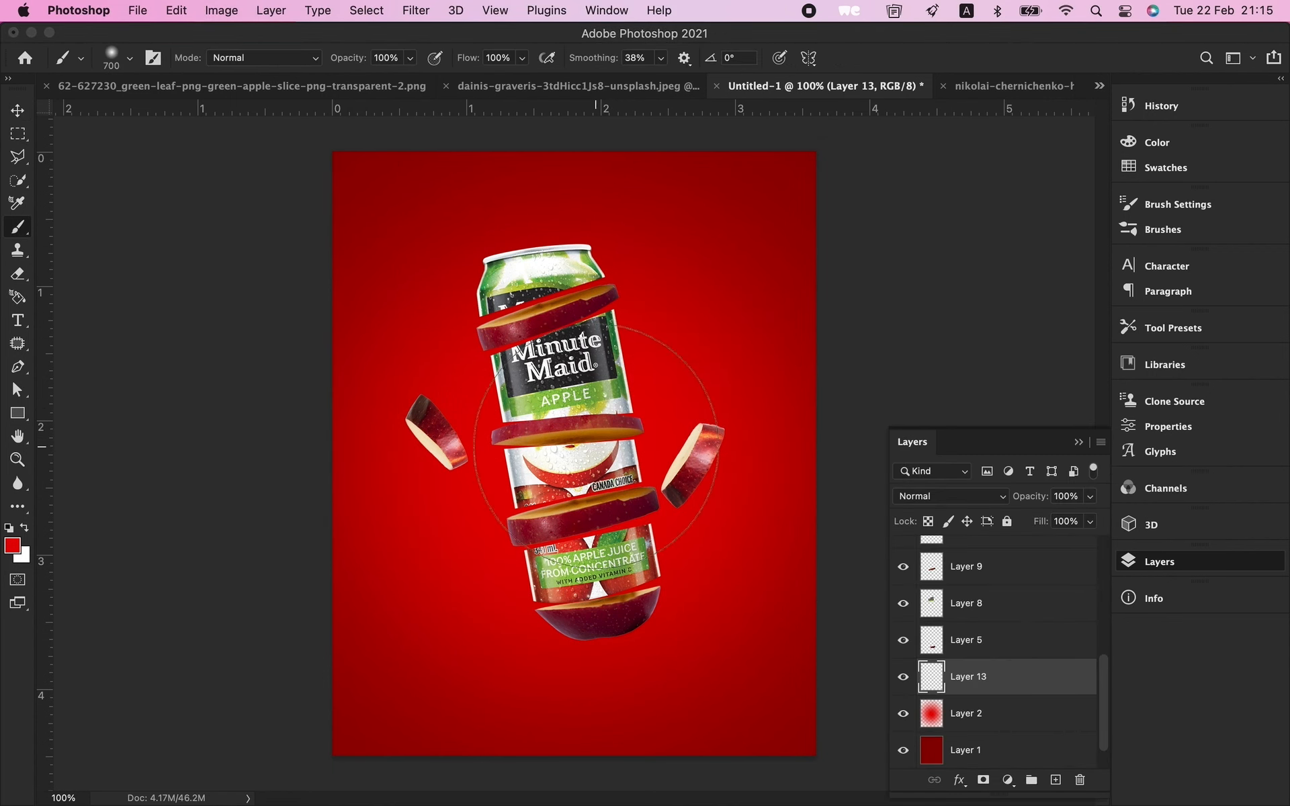
key("bracketleft")
key("bracketleft")
left_click(13, 546)
mouse_move(840, 420)
left_mouse_down()
mouse_move(737, 456)
mouse_move(840, 371)
mouse_move(1014, 366)
left_mouse_up()
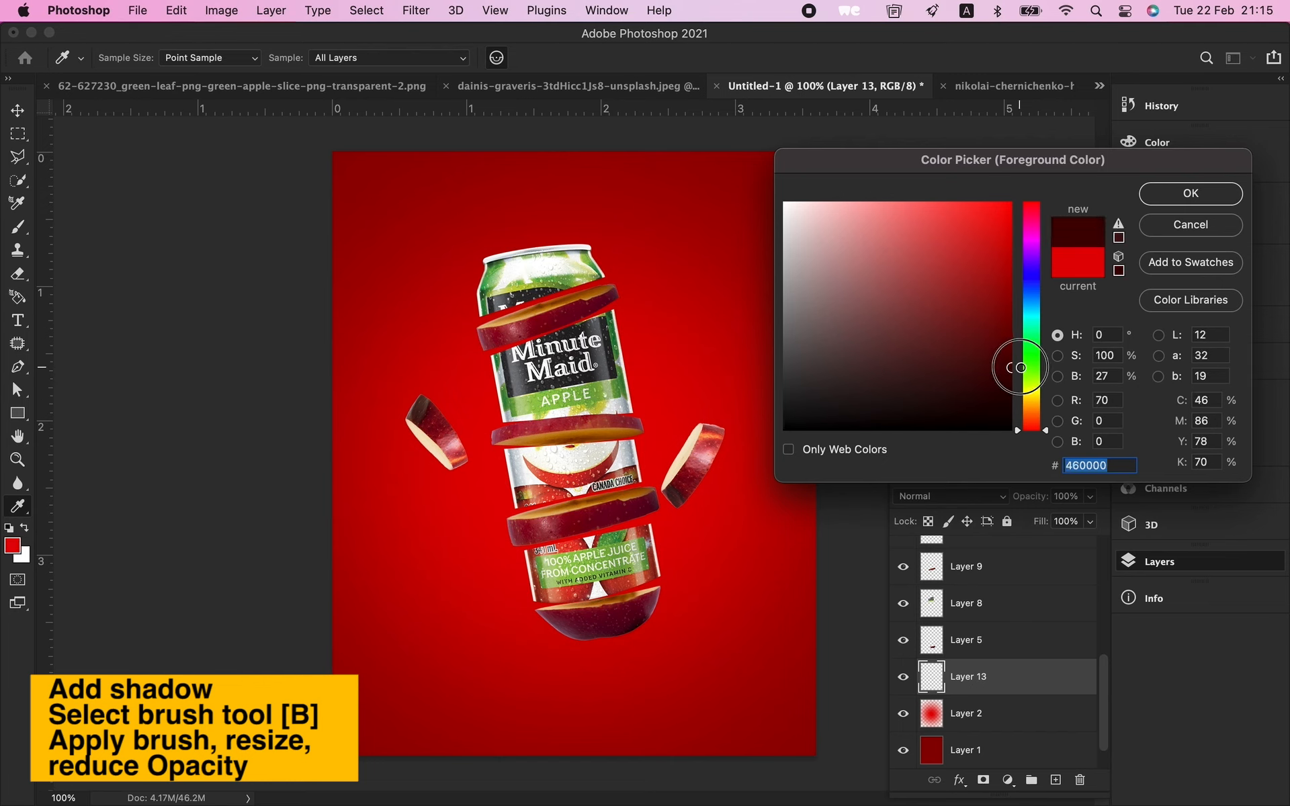
key("Return")
Step: Paint a soft shadow behind the can on Layer 13 with an 800 px brush and lower the layer's opacity to 27%
key("bracketright")
key("bracketright")
key("bracketright")
left_click(571, 442)
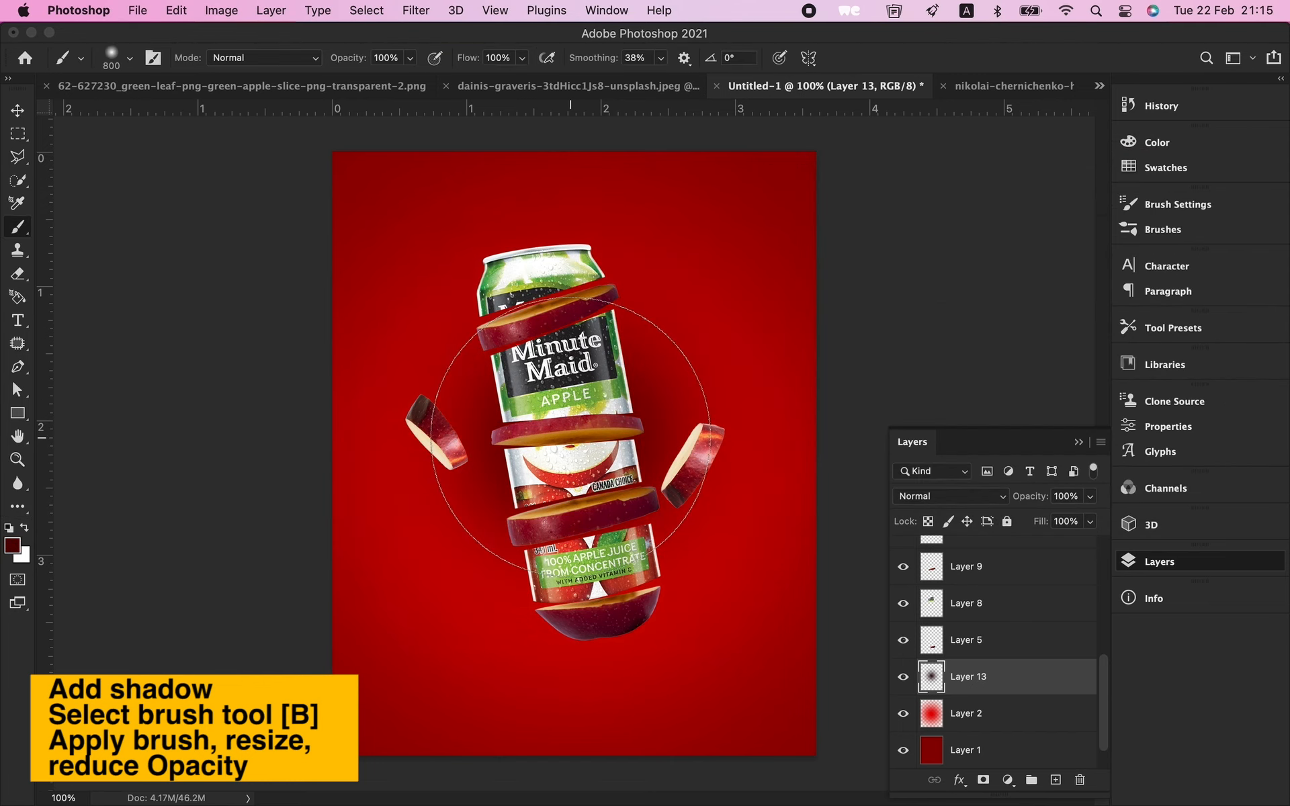
left_click(555, 399)
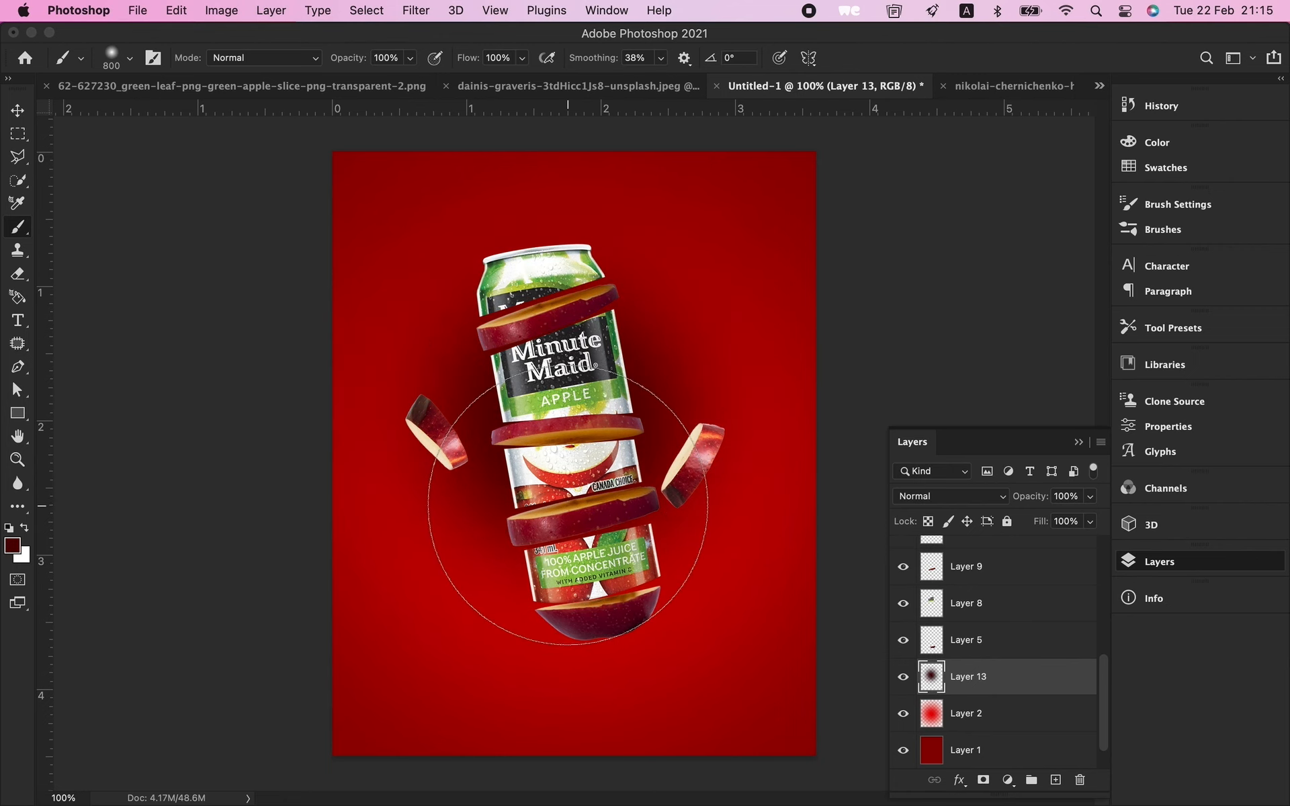
left_click(568, 505)
key("v")
mouse_move(1059, 510)
left_mouse_down()
mouse_move(1000, 534)
mouse_move(1034, 515)
left_mouse_up()
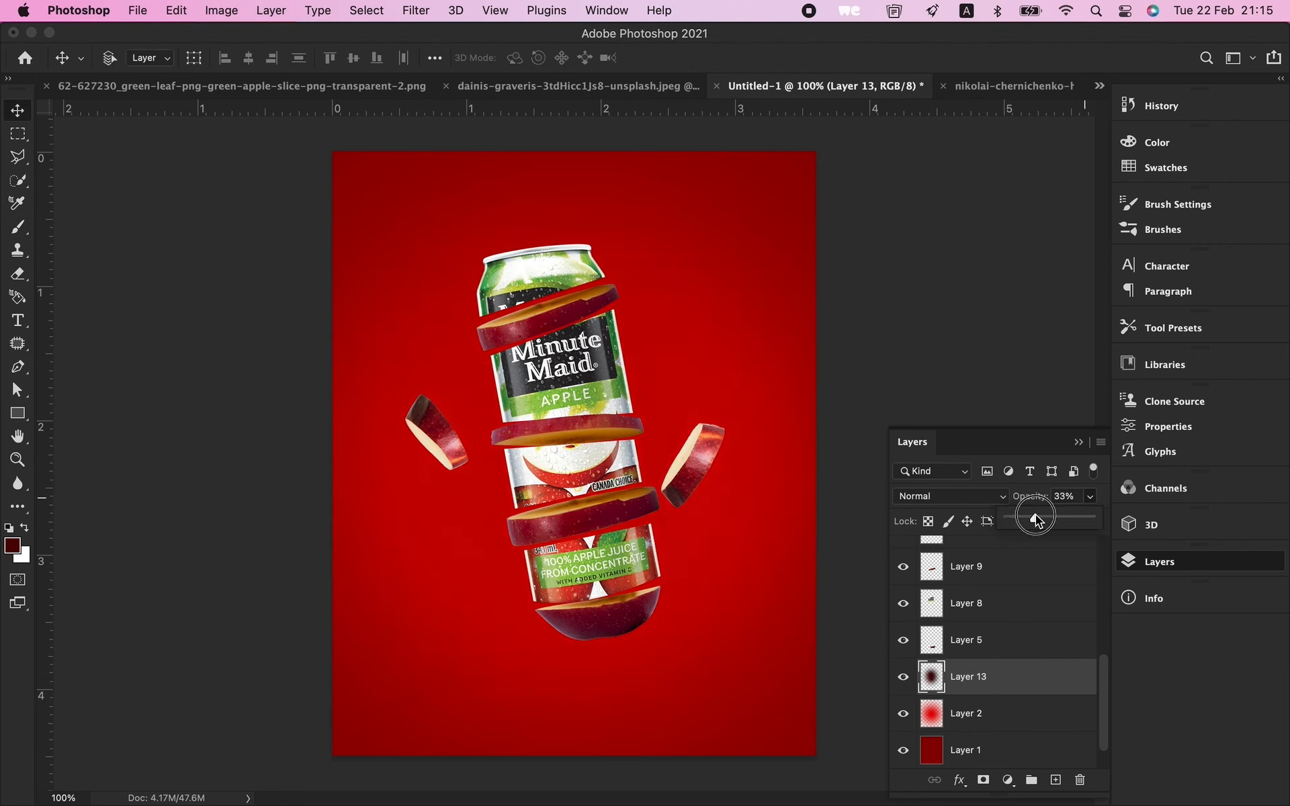
Step: Duplicate the Layer 2 glow and reduce the opacity of the Layer 13 shadow further
left_click(988, 726)
key("ctrl+j")
left_click(958, 677)
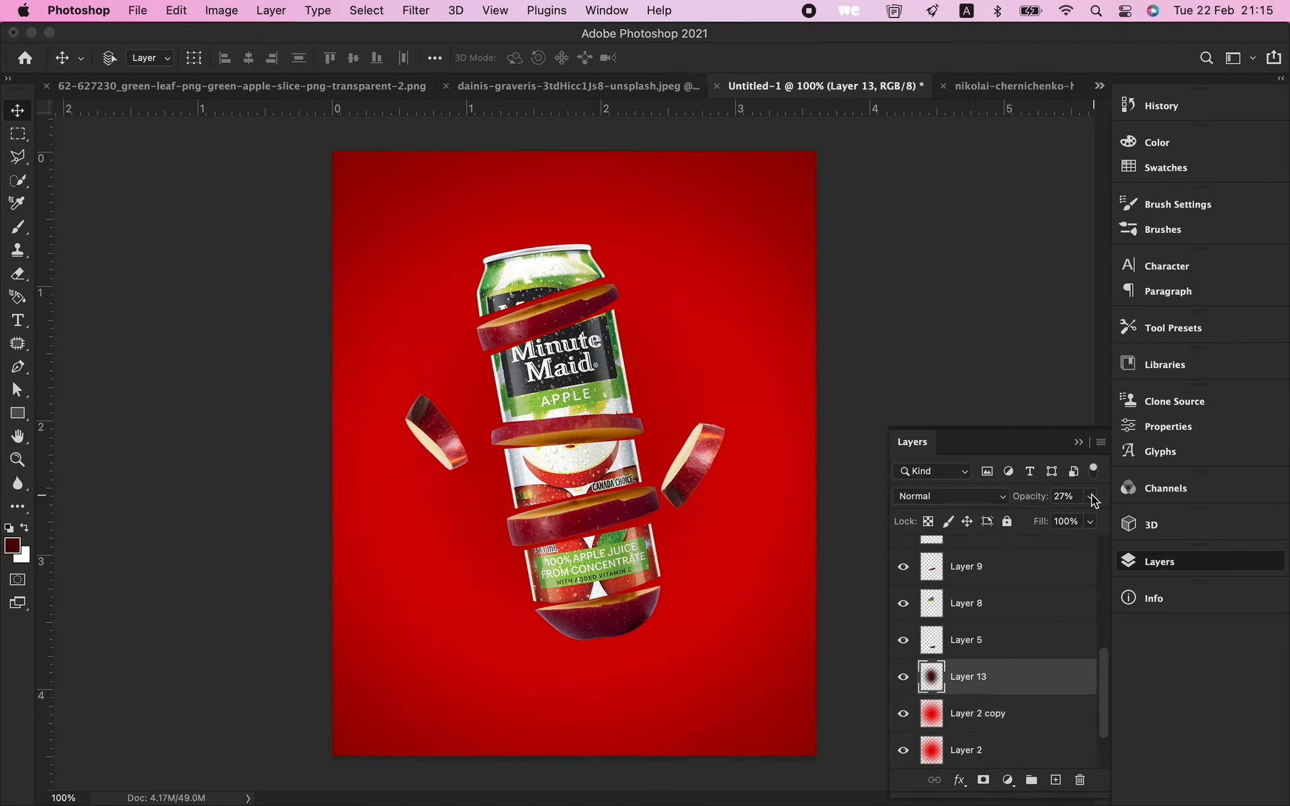
left_click_drag(1046, 517, 1035, 518)
Step: Add a new layer above Layer 13 and paint a soft dark spot below the bottom apple piece with a 300 px brush
key("ctrl+shift+n")
key("Return")
key("b")
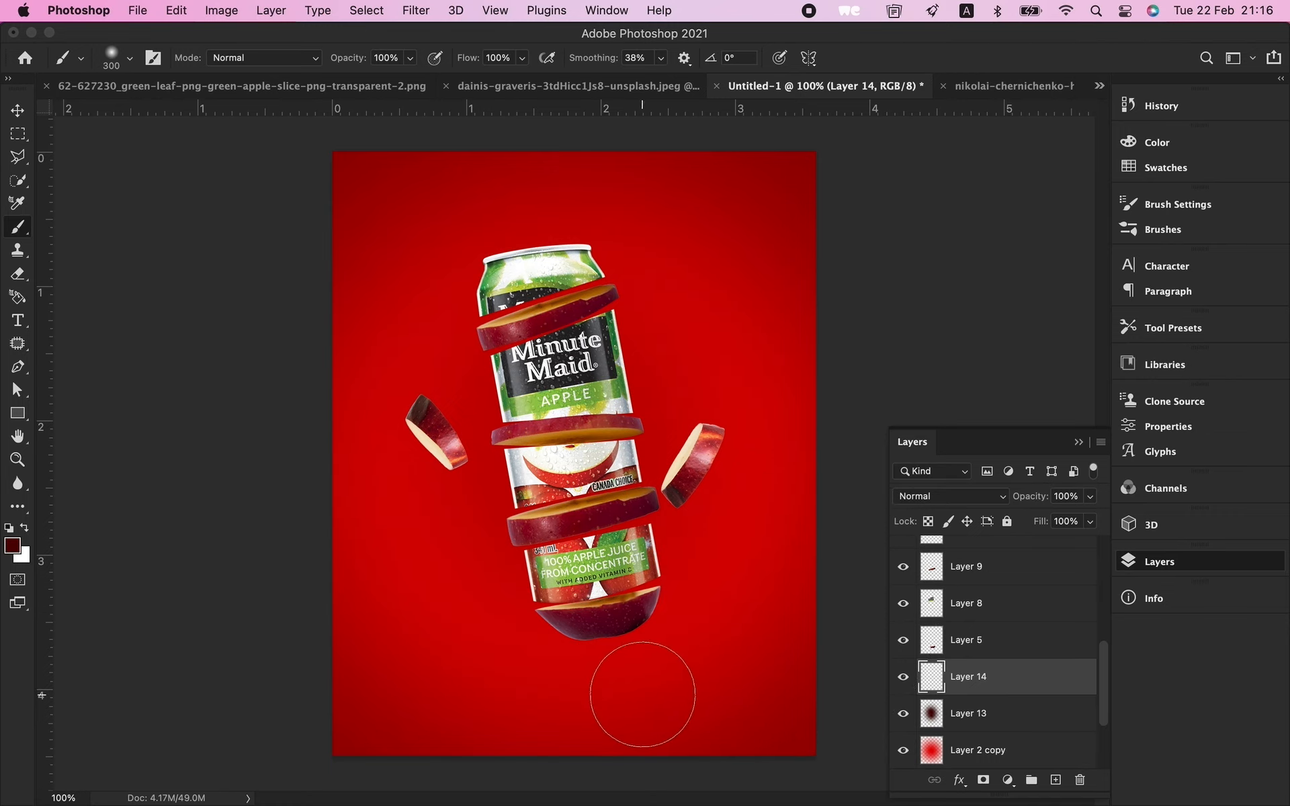
left_click(618, 672)
key("v")
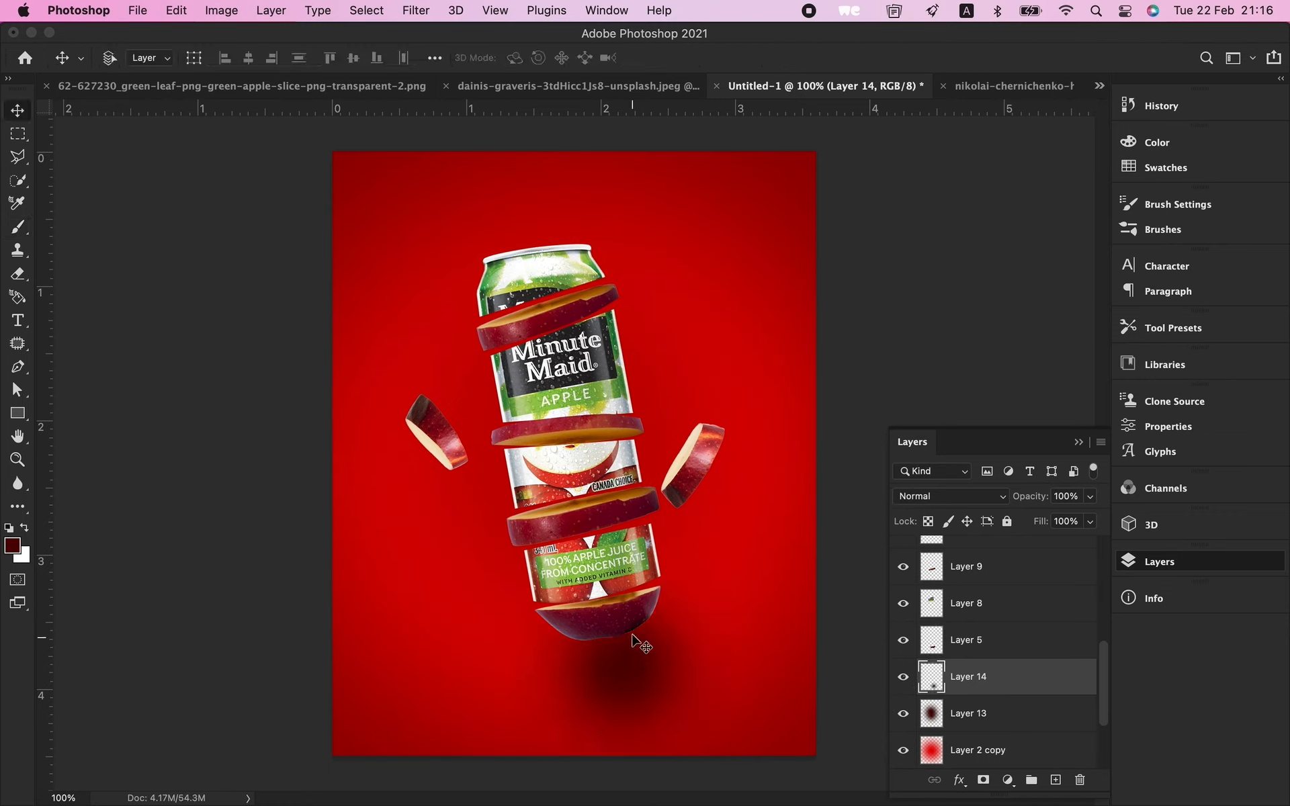
Step: Flatten the dark spot to about half its height, rotate it about -7 degrees, and move it up close beneath the apple
key("ctrl+t")
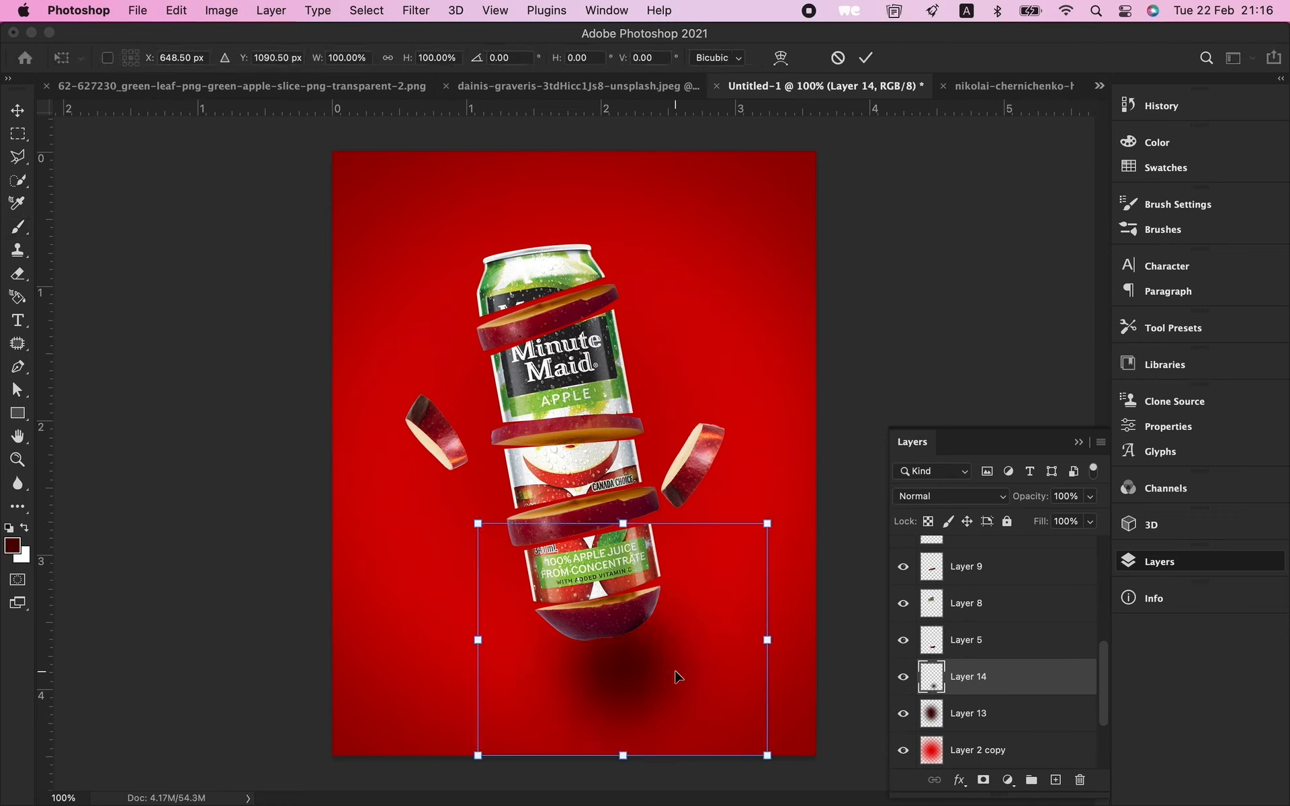
left_click_drag(625, 521, 622, 639)
left_click_drag(792, 618, 773, 608)
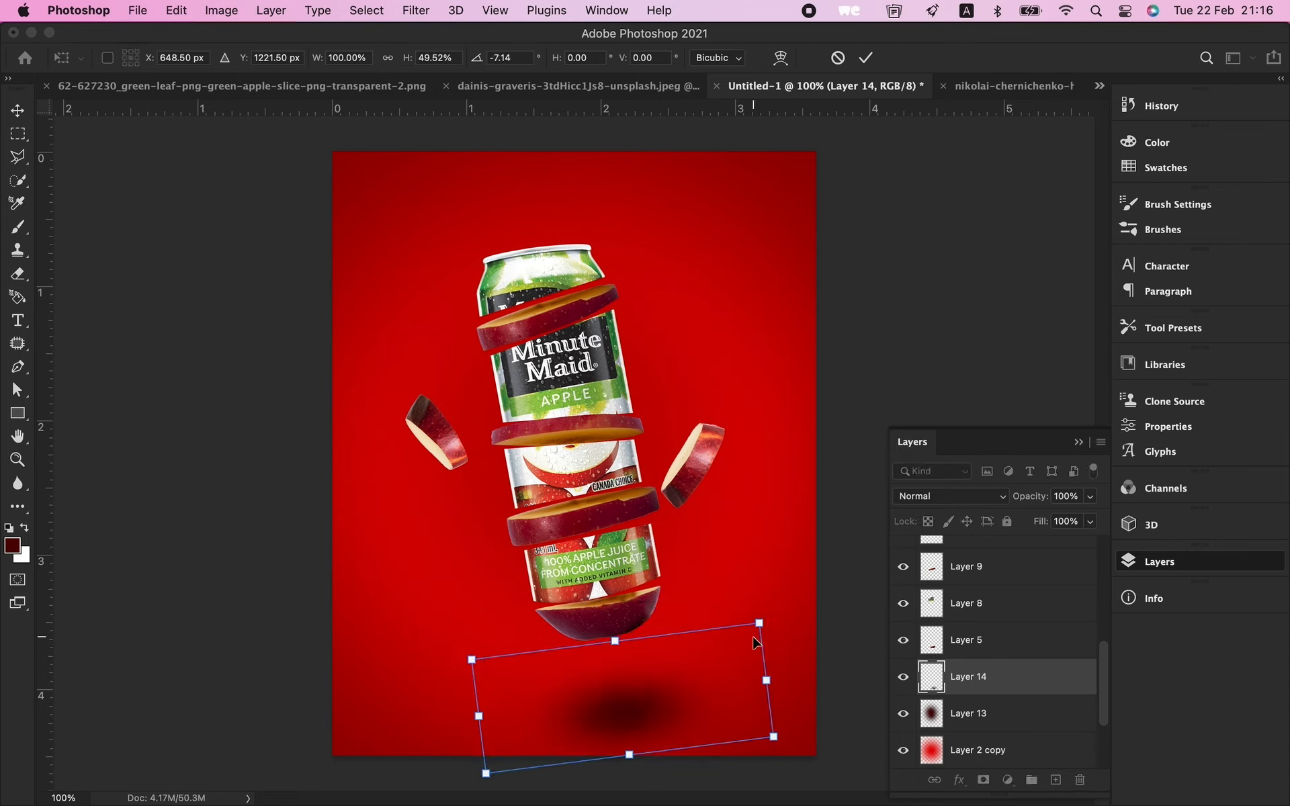
key("Return")
key("t")
key("v")
left_click_drag(661, 695, 655, 645)
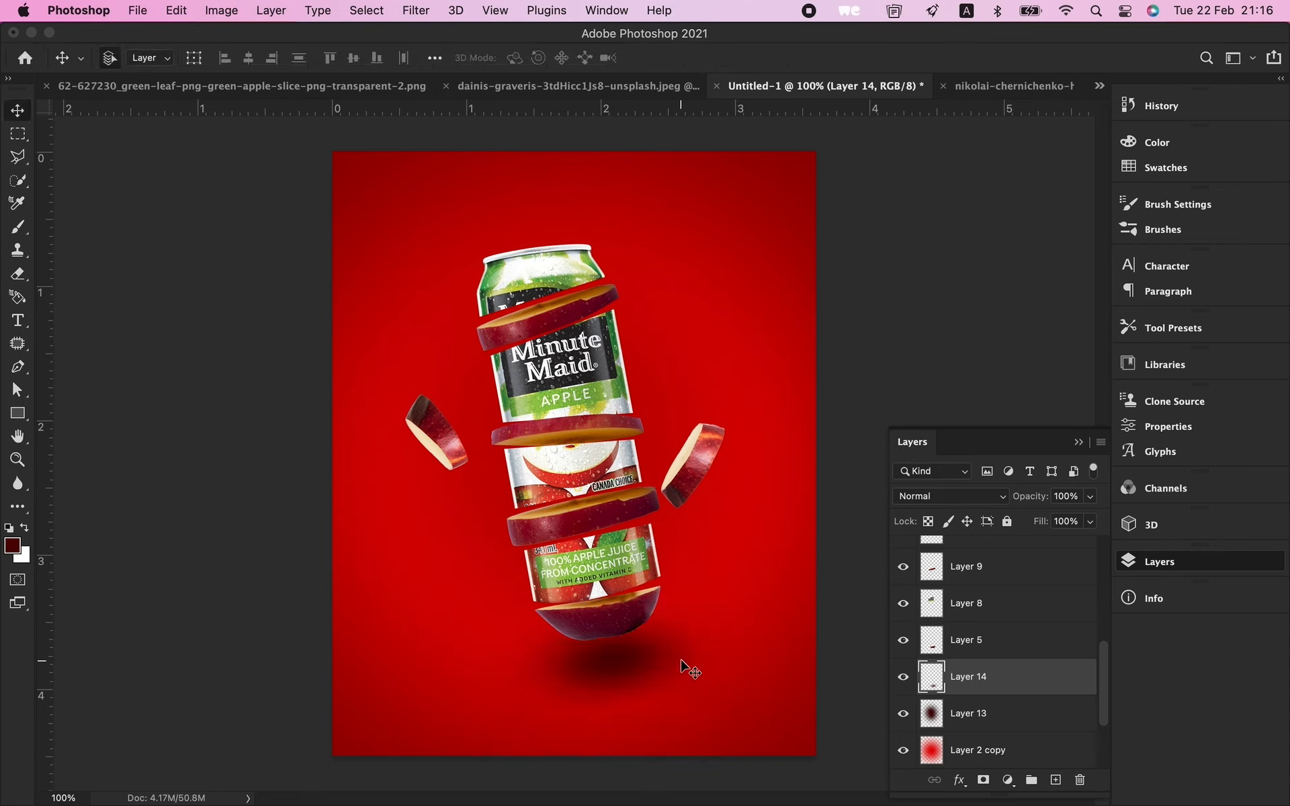
Step: Add a layer mask to Layer 14, brush black along the shadow's lower part, and nudge the shadow upward
left_click(981, 781)
key("b")
key("d")
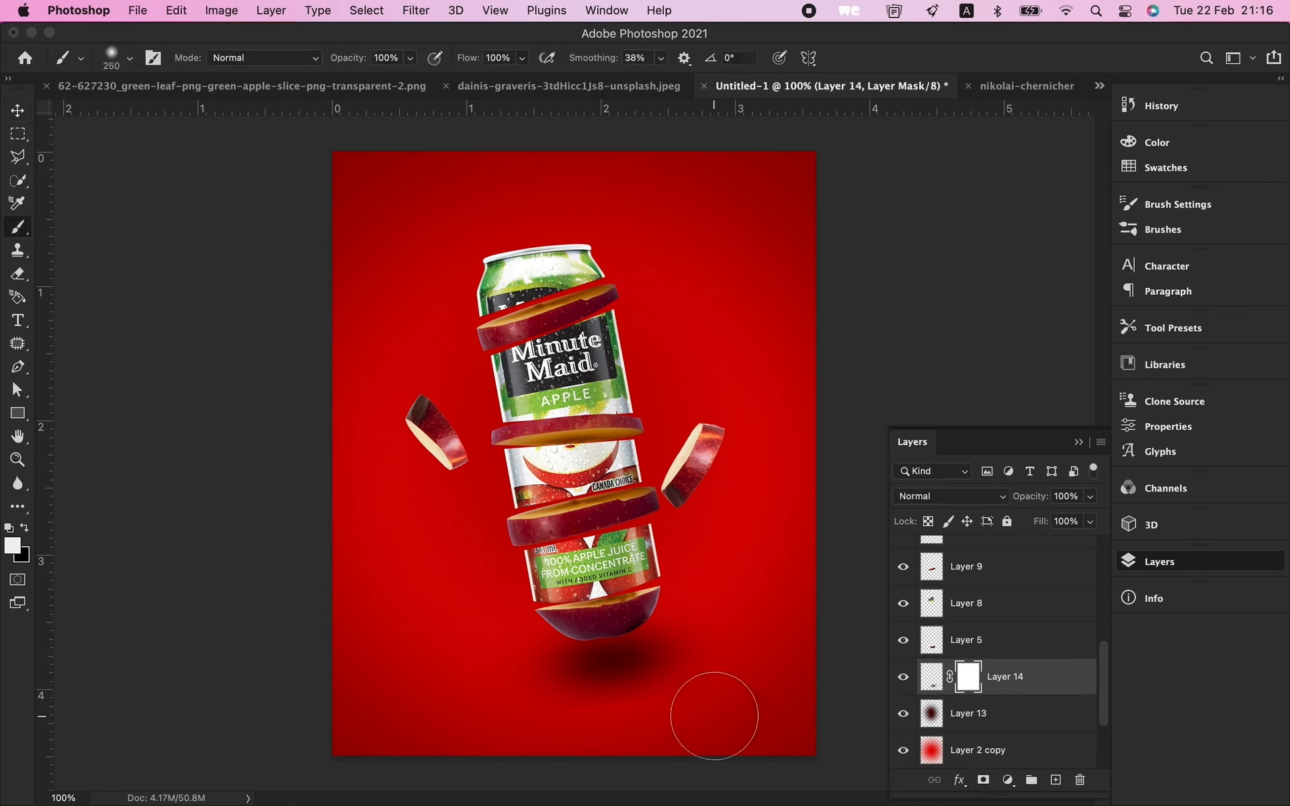
key("x")
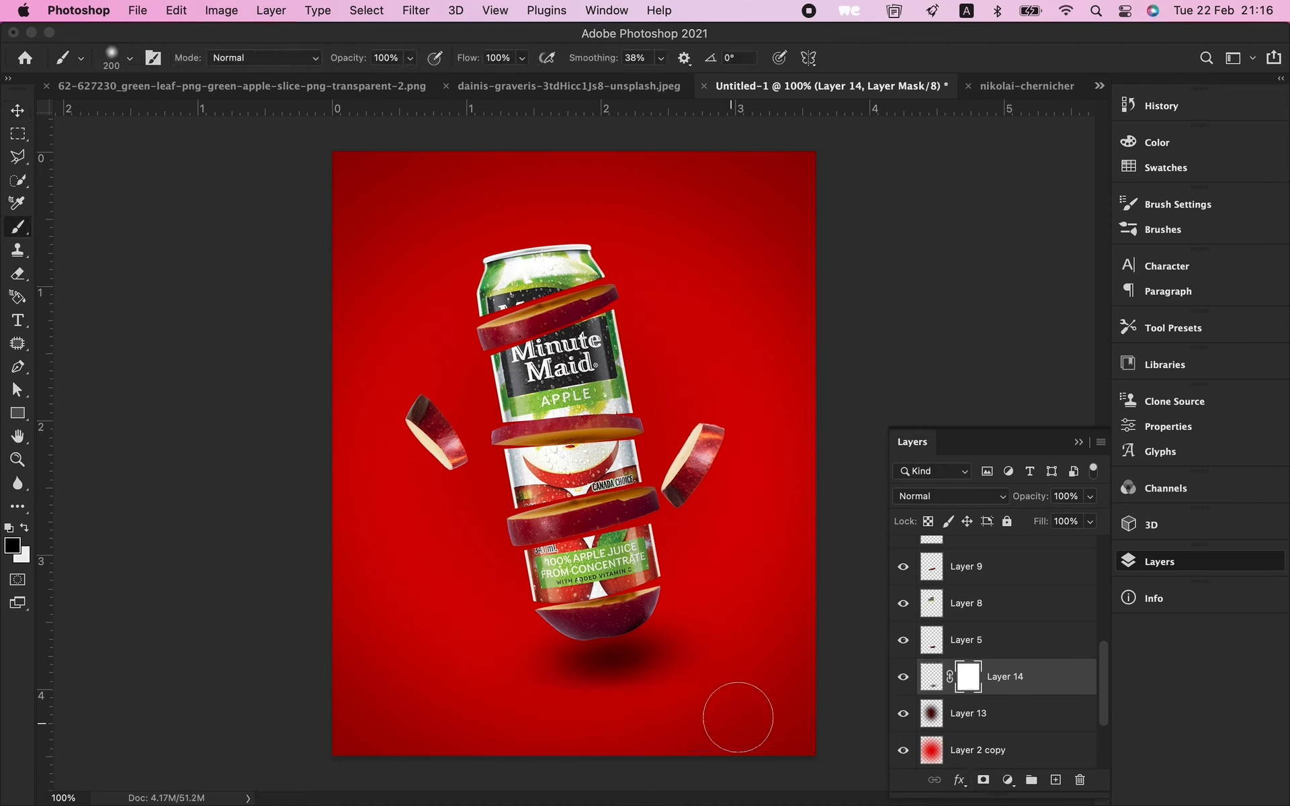
key("v")
left_click_drag(652, 655, 647, 645)
Step: Lower the opacity of Layer 14 to 48% and of Layer 13 to about 12%
left_click(1089, 496)
left_click_drag(1095, 518, 1027, 518)
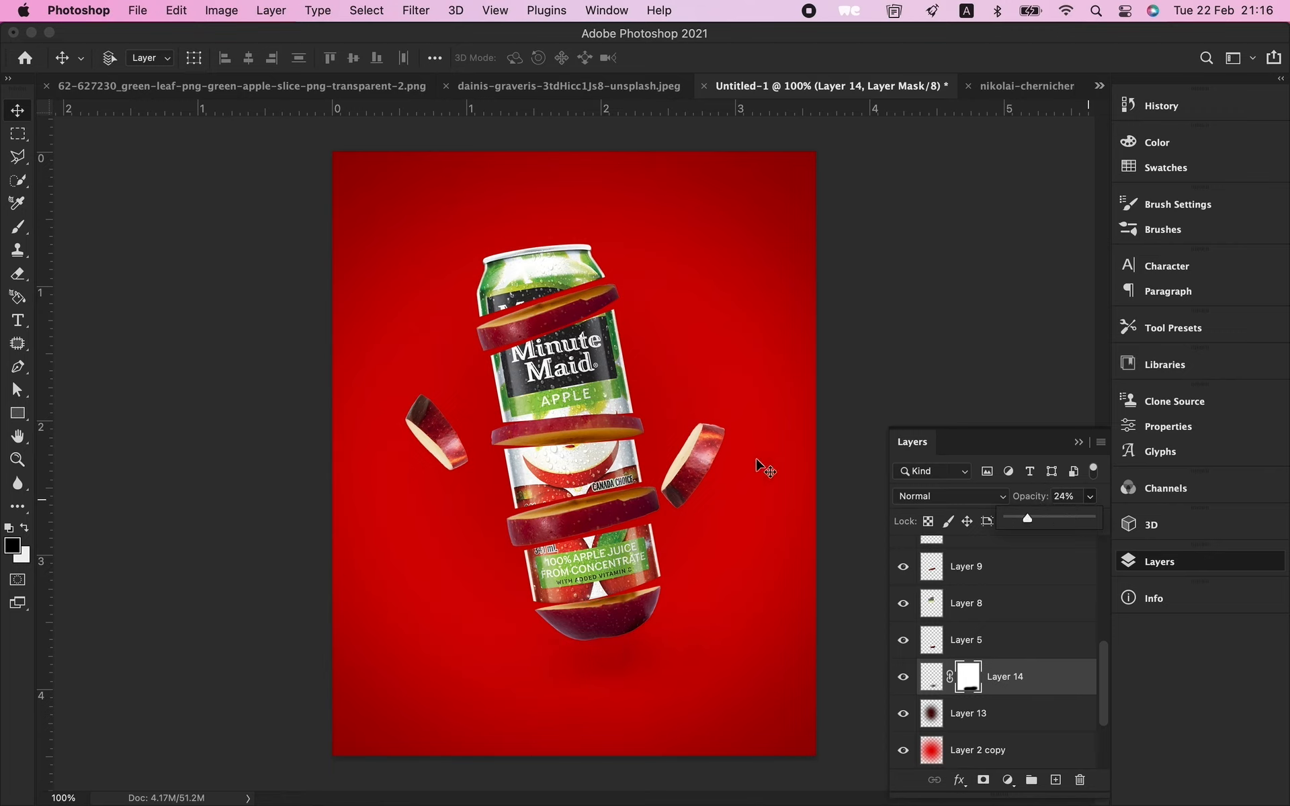
left_click(1014, 711)
left_click_drag(1032, 520, 1022, 521)
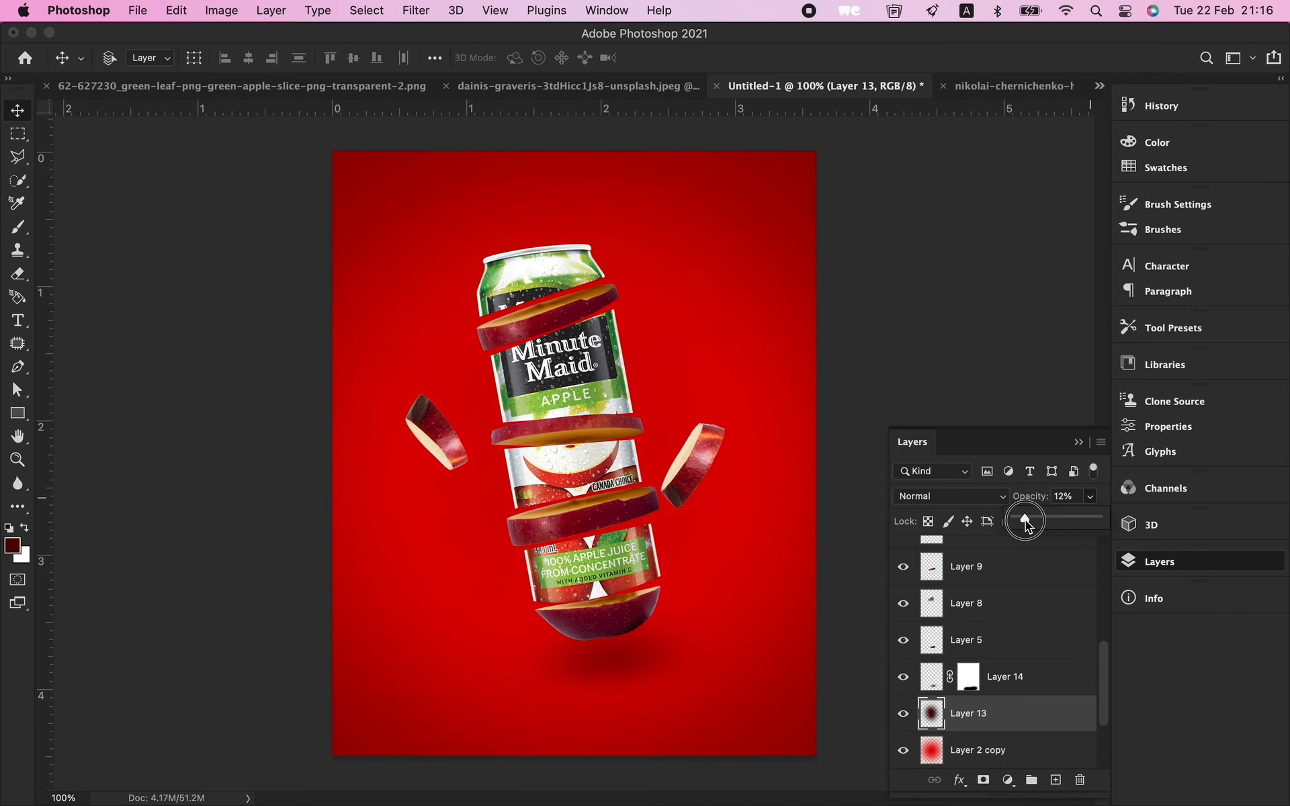
Step: In the dainis-graveris image, duplicate the background, select the apple with its leaf, and copy it to a new layer
left_click(551, 87)
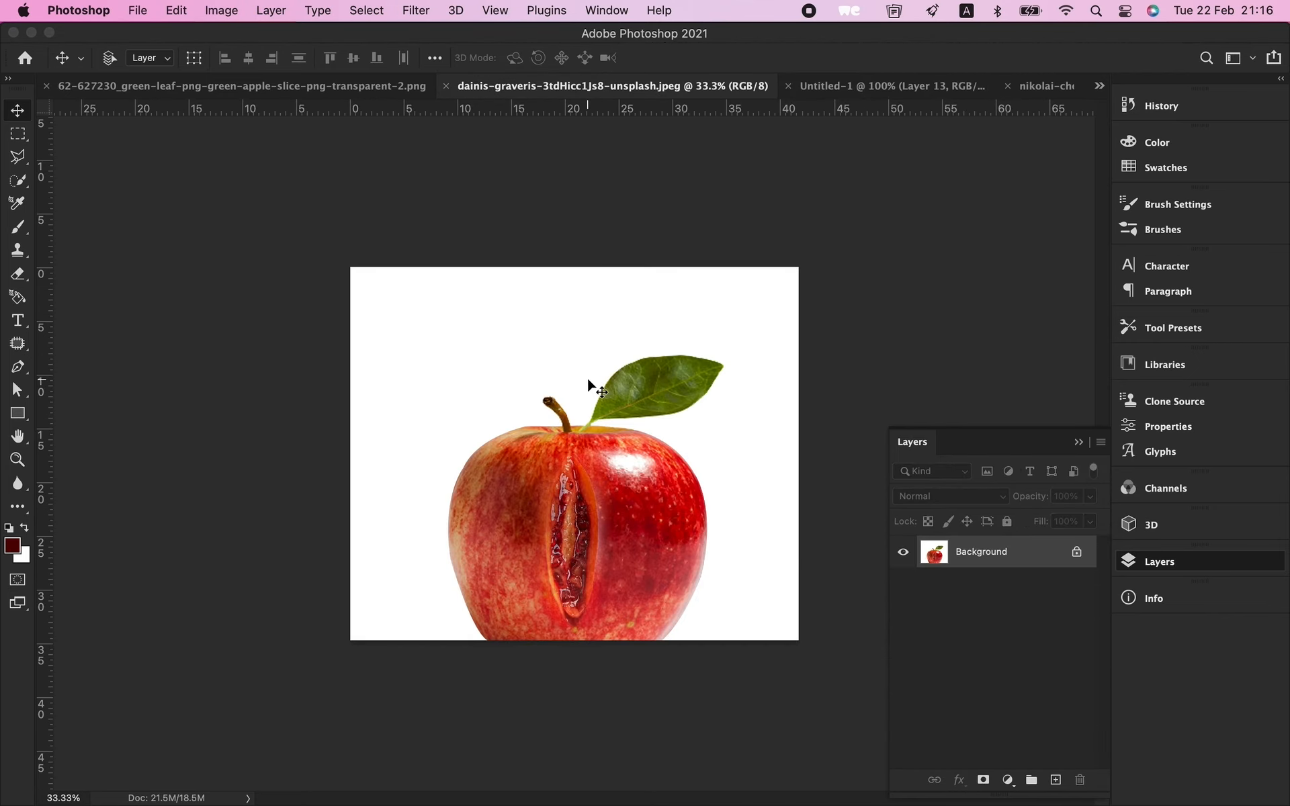
key("super+j")
left_click(366, 10)
left_click(464, 215)
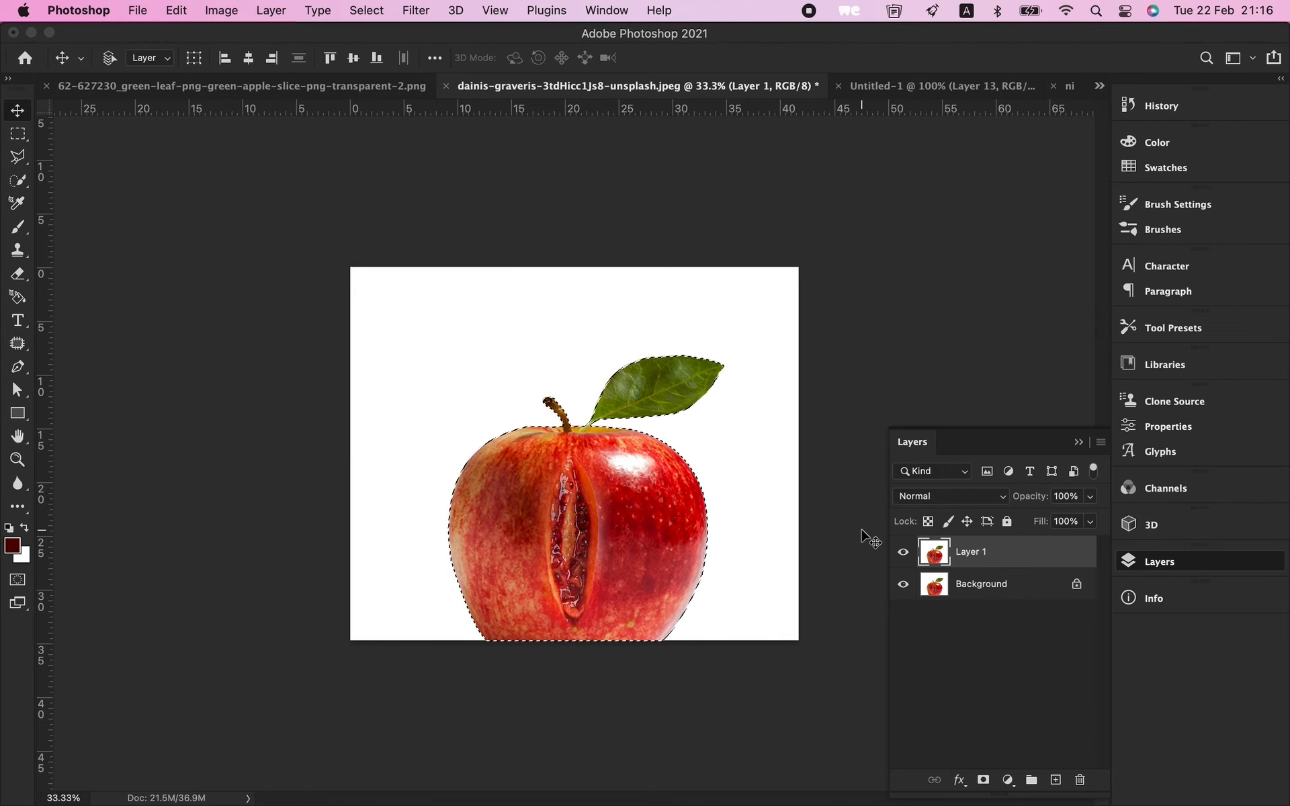
key("super+j")
Step: Select the stem and leaf with a rectangular marquee and bring them into the Untitled-1 document
key("m")
left_click_drag(416, 286, 745, 451)
key("v")
left_click_drag(651, 393, 691, 334)
Step: Scale down the stem and leaf, position them on top of the can, and fine-tune their fit
key("super+t")
left_click_drag(889, 212, 665, 205)
left_click_drag(709, 280, 548, 216)
key("Return")
key("super+t")
left_click_drag(624, 192, 593, 216)
key("Return")
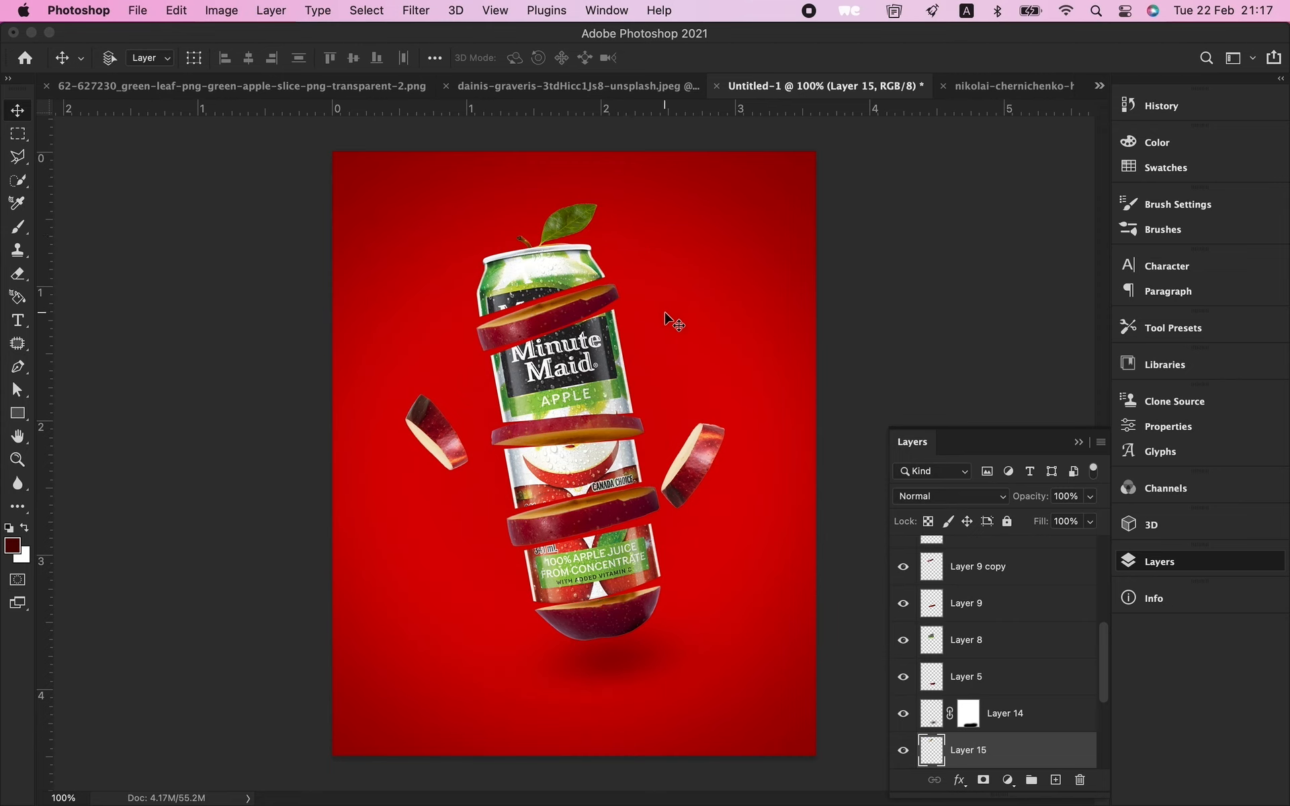
Step: Select the Layer 14 shadow beneath the can and shift it about 0.053 in to the left
right_click(628, 661)
left_click(639, 667)
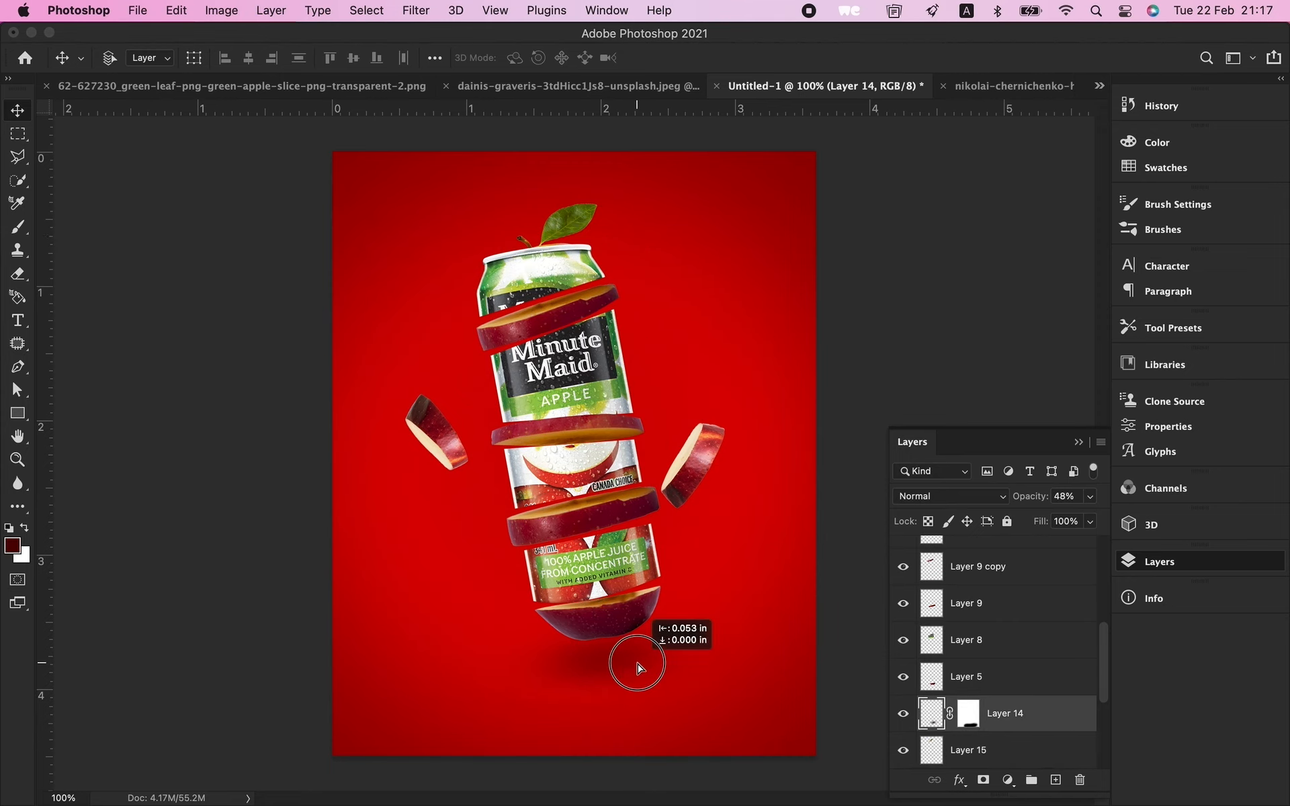
Step: In the green-leaf image, duplicate Layer 1, select the leaves with Select Subject, and copy them to a new layer
left_click(402, 82)
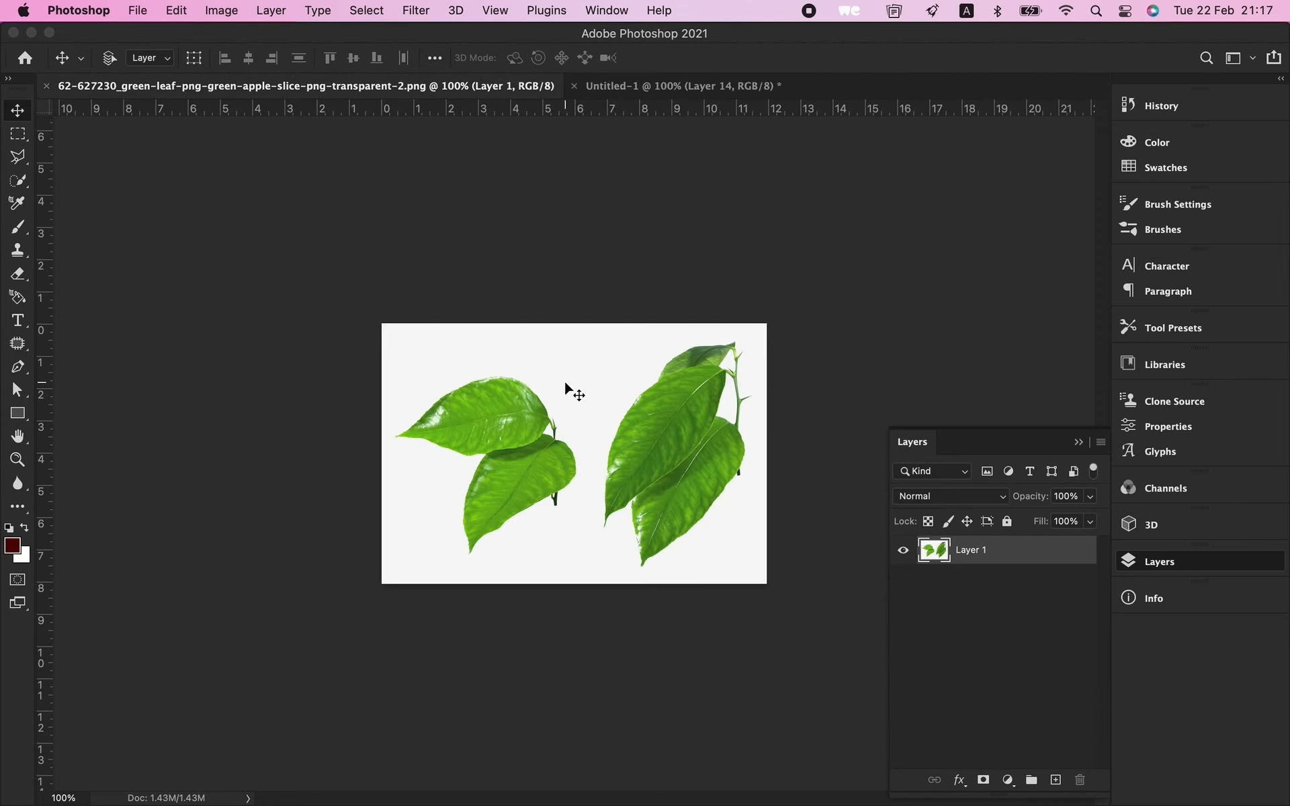
key("super+j")
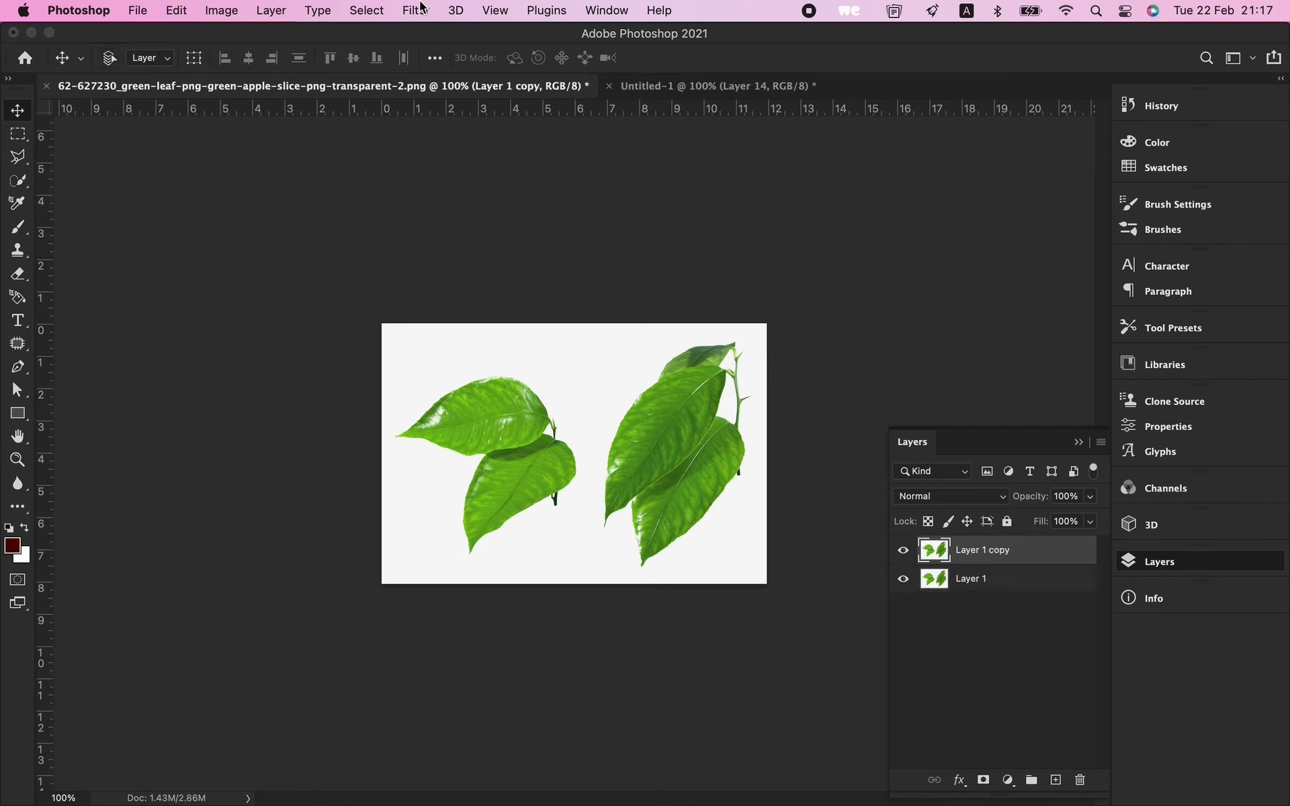
left_click(417, 10)
mouse_move(366, 10)
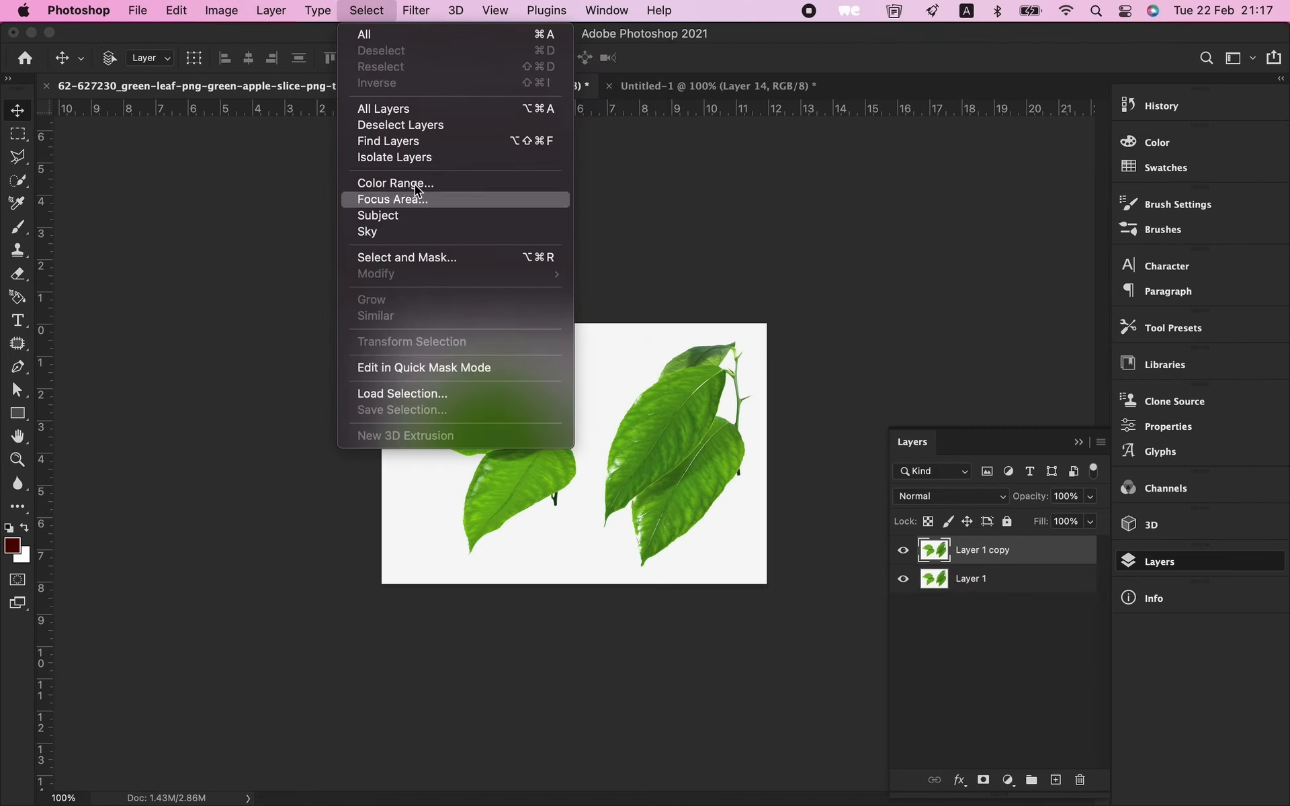
left_click(405, 216)
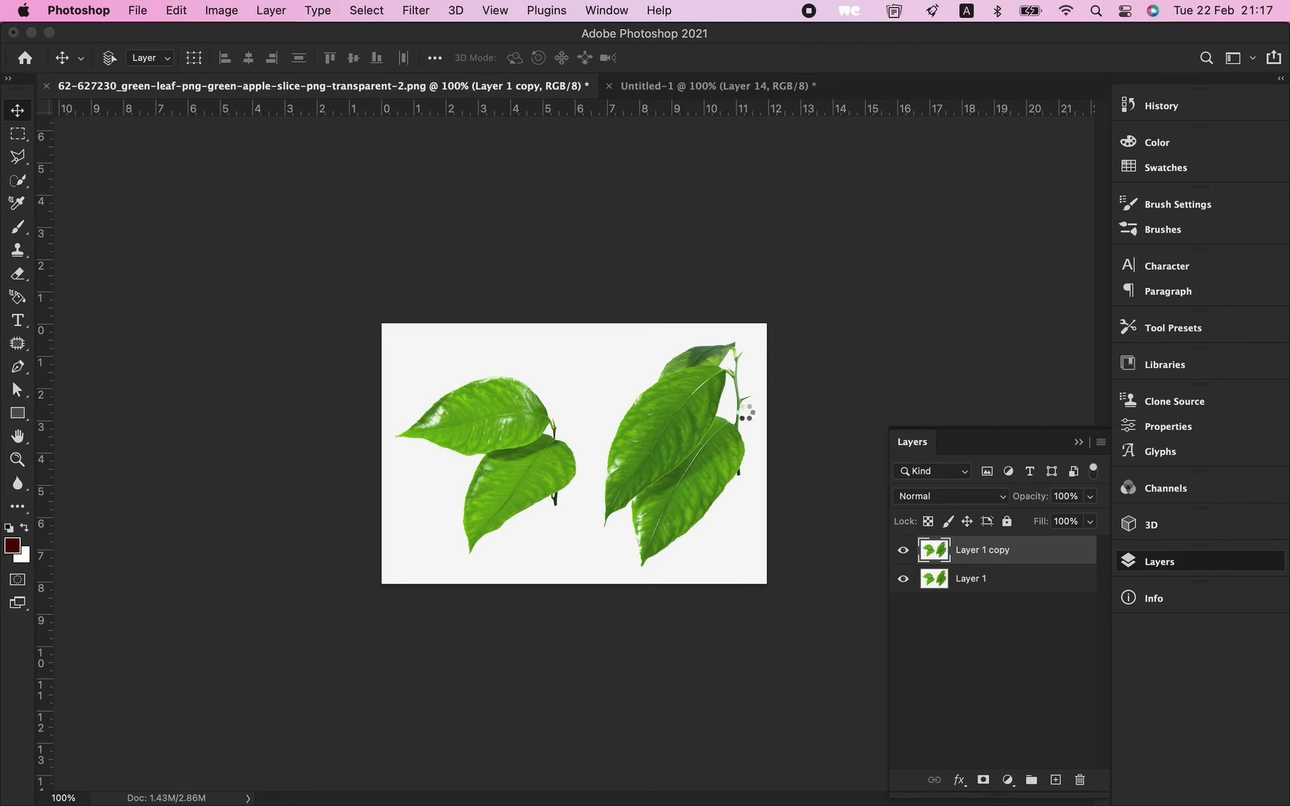
key("super+j")
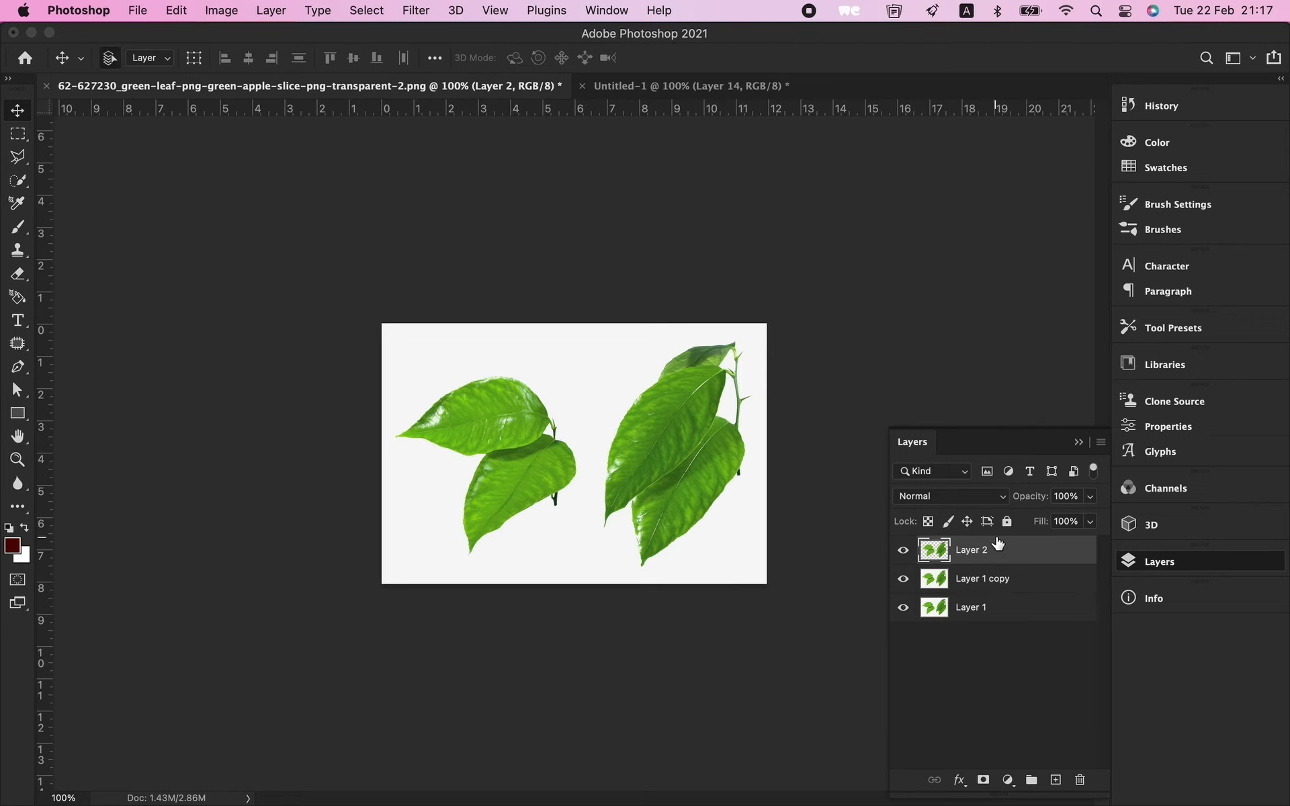
Step: Select the left pair of leaves with a rectangular marquee and bring them into the Untitled-1 document
key("m")
left_click_drag(398, 317, 582, 585)
key("v")
left_click_drag(556, 498, 469, 364)
Step: Scale the leaves to about 51%, then place and rotate them beside the can's left edge above the floating apple slice
key("super+t")
left_click_drag(479, 270, 372, 346)
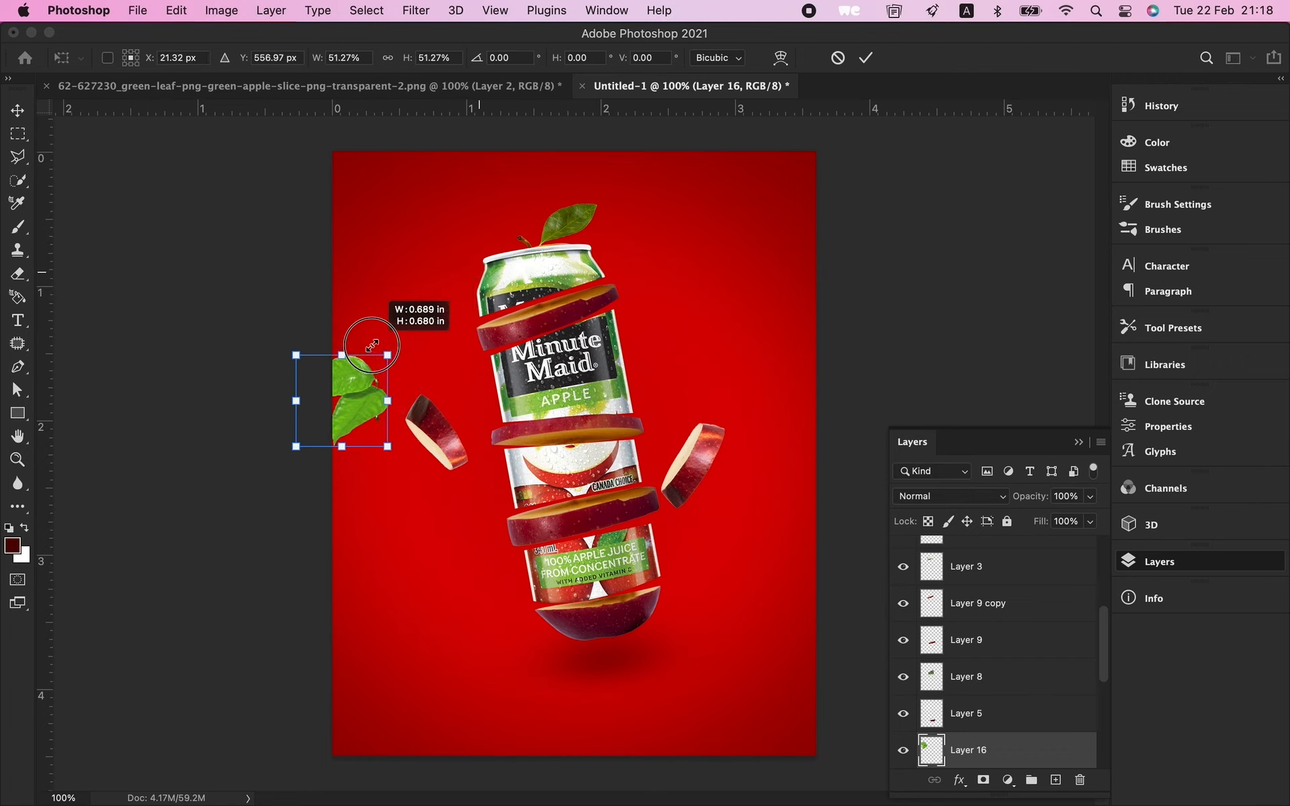
key("Return")
left_click_drag(386, 403, 476, 383)
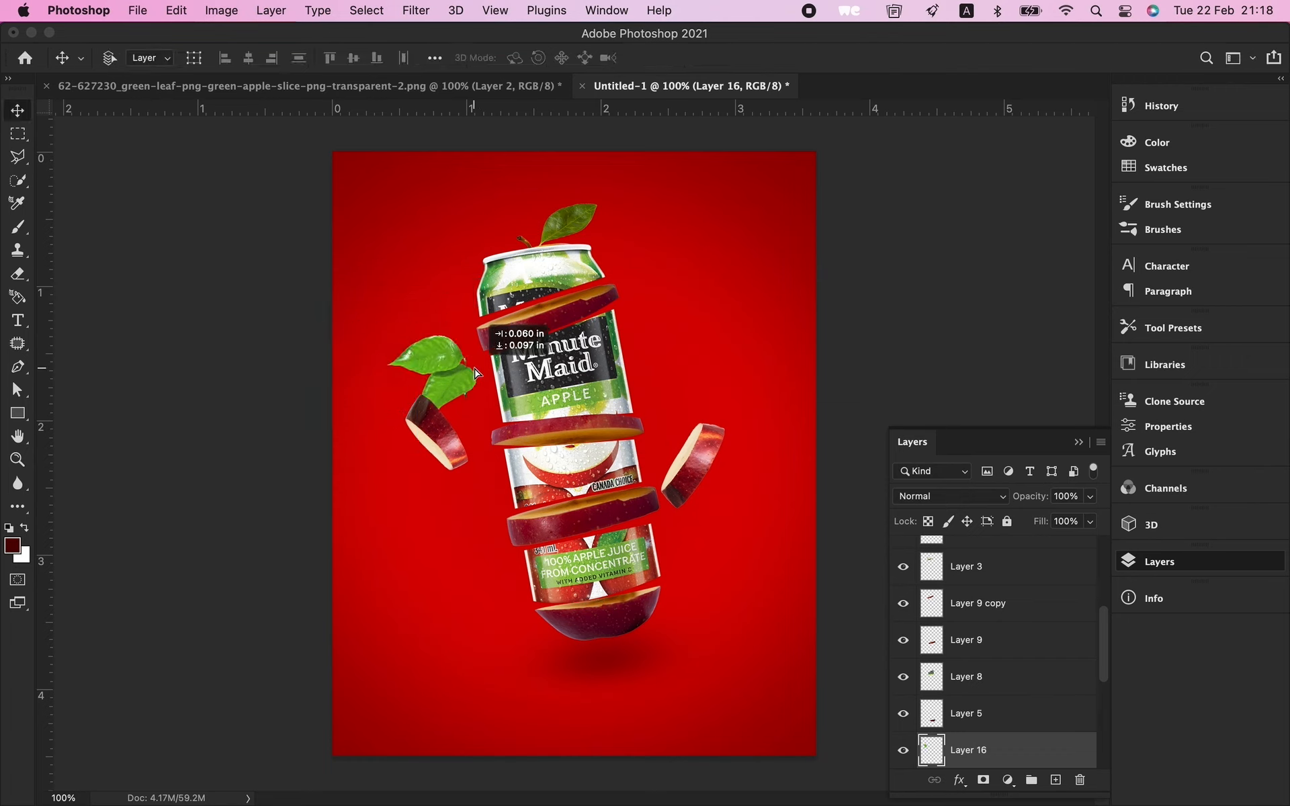
key("super+t")
left_click_drag(492, 336, 477, 389)
key("Return")
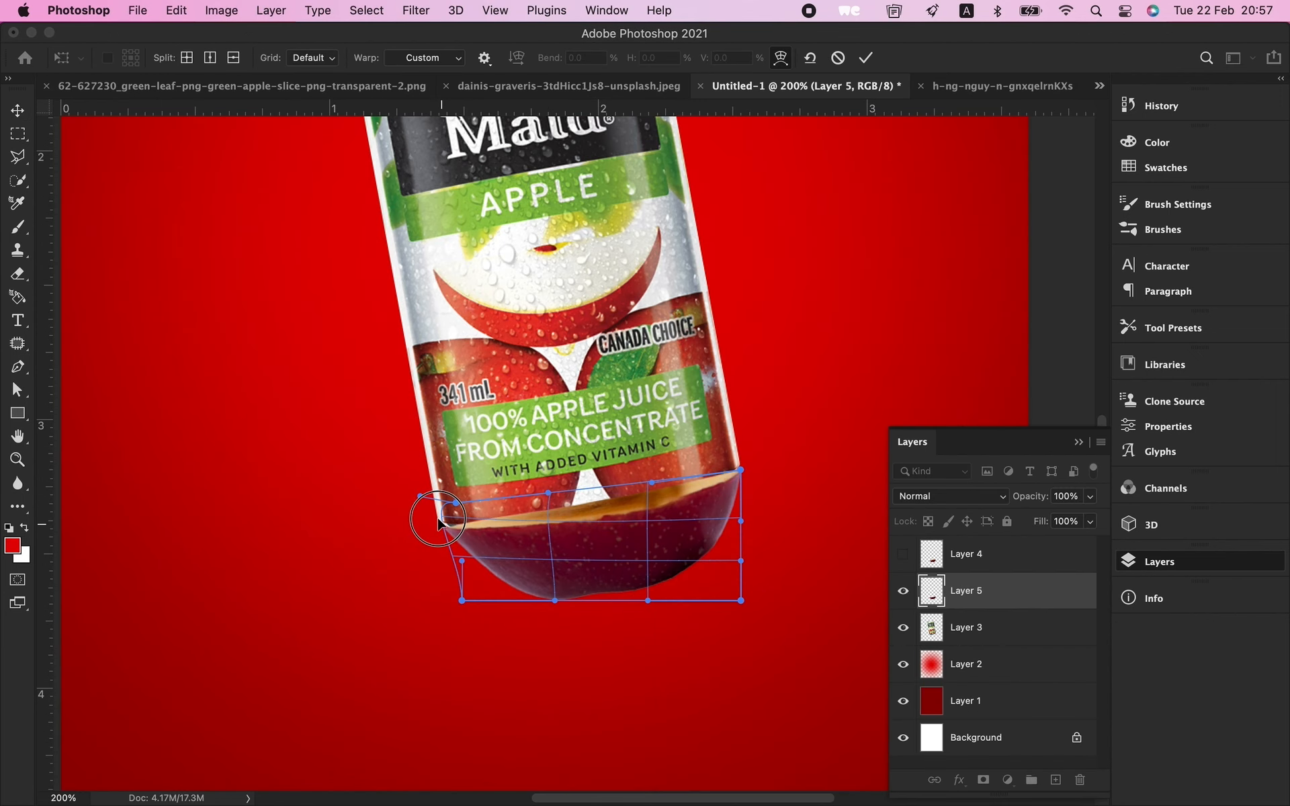
Step: Finish warping the bottom apple slice's upper-left corner to fit the can, and move the slice slightly down from the can
mouse_move(455, 504)
left_mouse_down()
mouse_move(443, 524)
mouse_move(440, 499)
left_mouse_up()
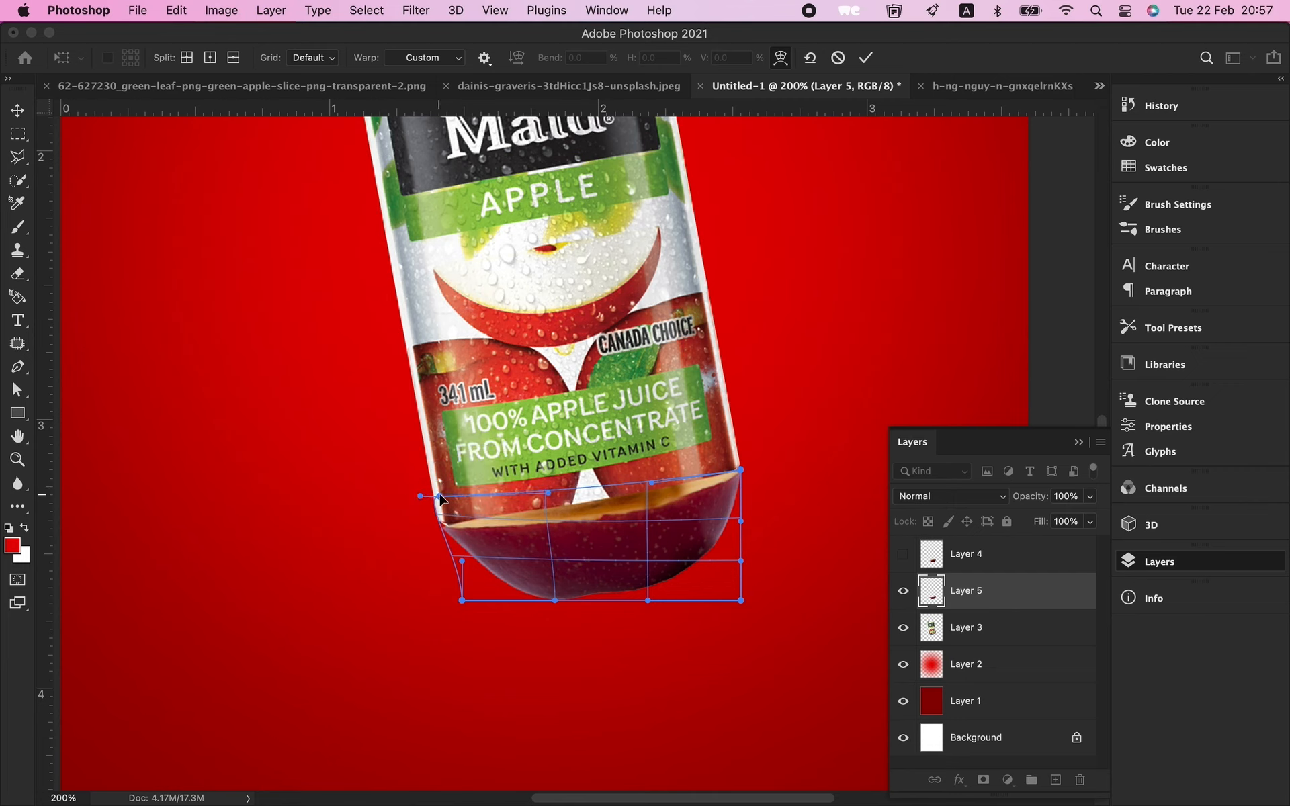
key("Return")
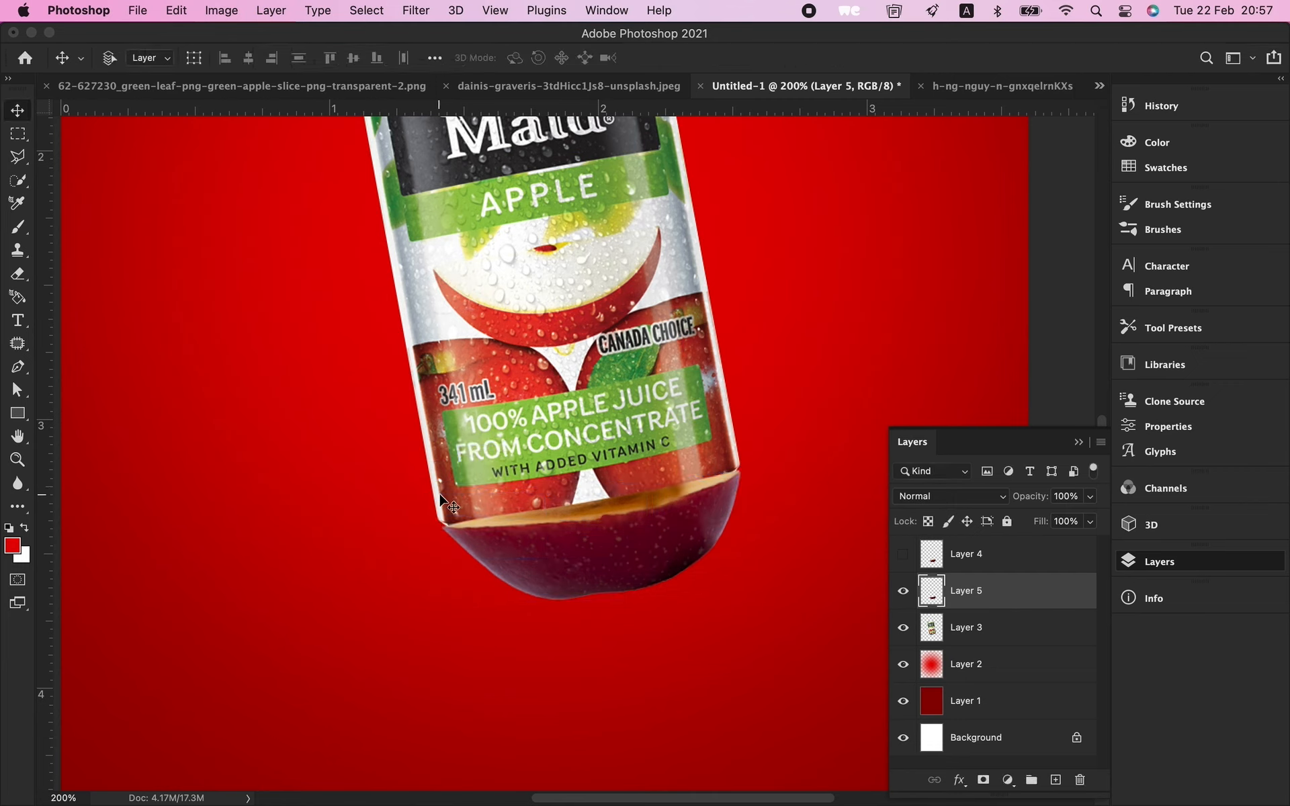
left_click_drag(647, 526, 648, 541)
Step: On Layer 3, trace the can's bottom rim with a curved Pen path, convert it to a selection with 0 px feather, and delete that area
key("p")
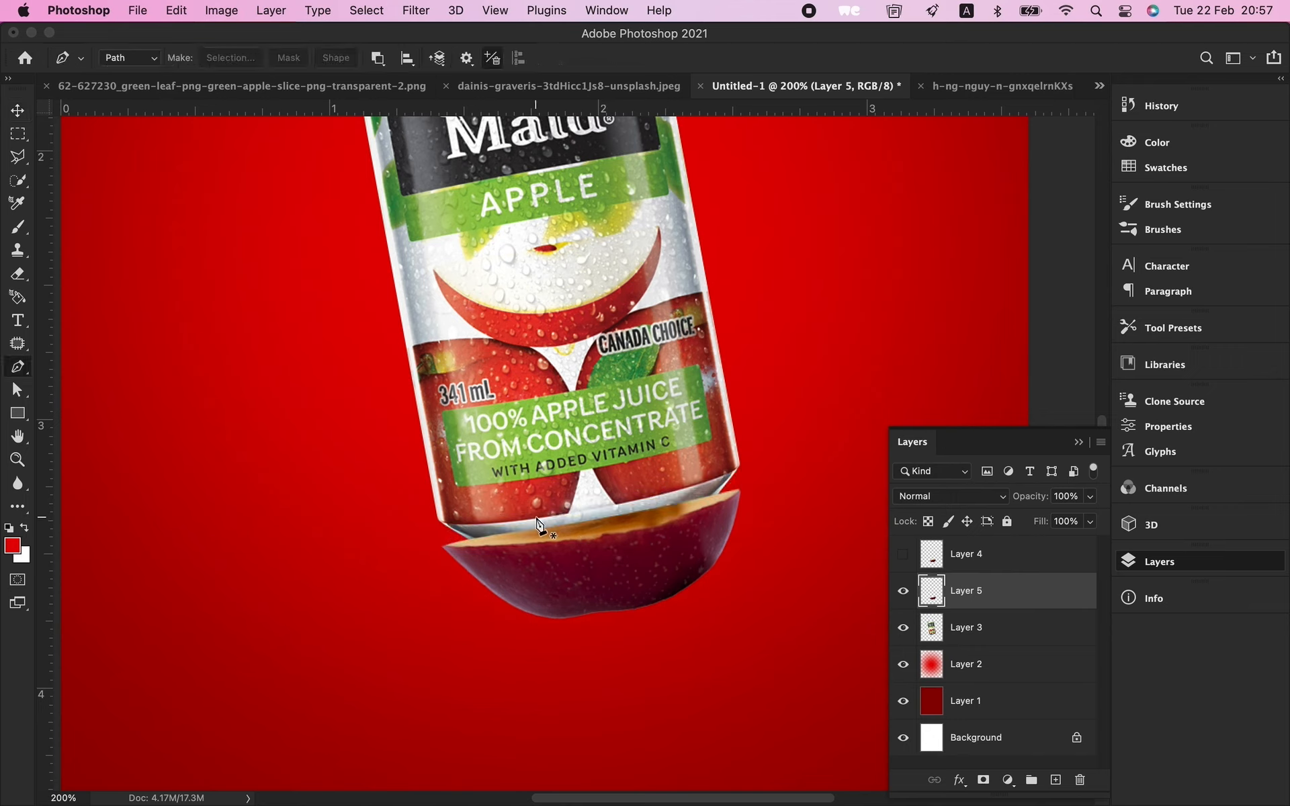
left_click(962, 632)
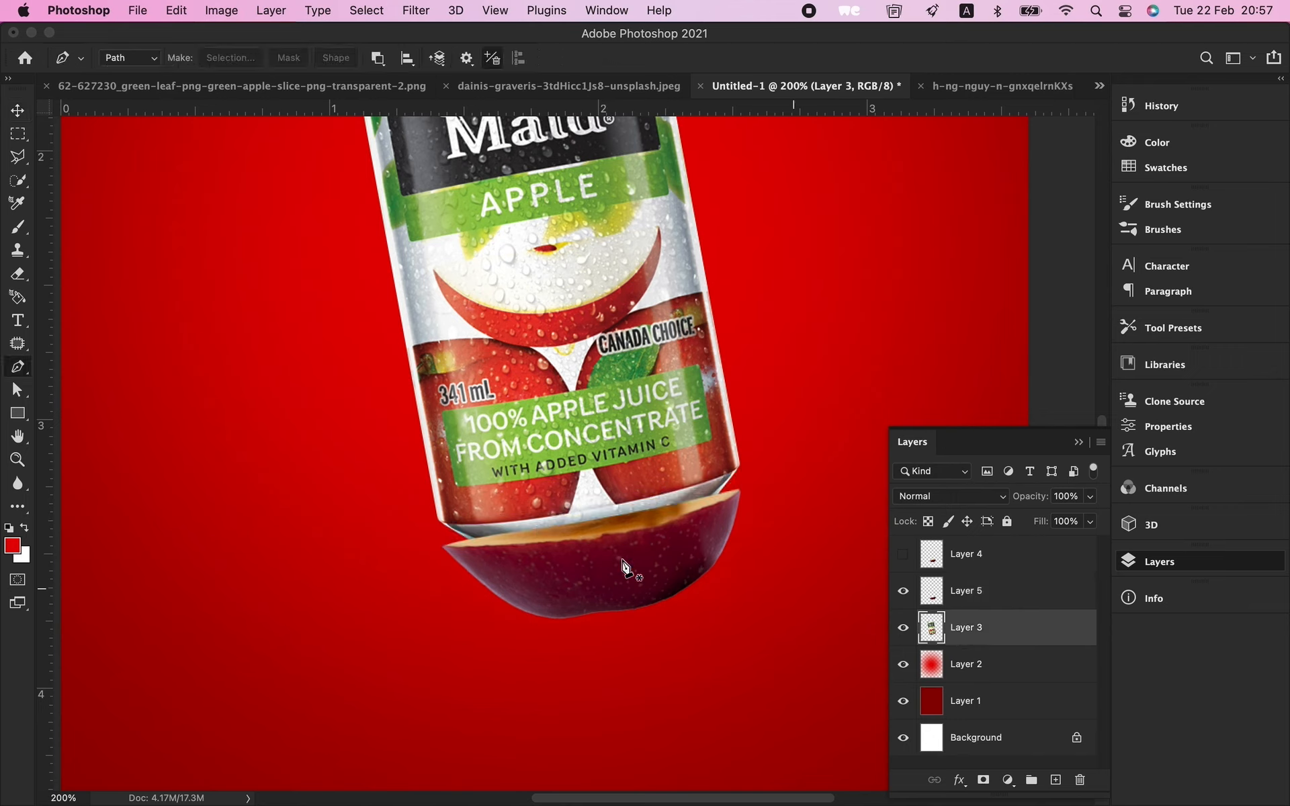
left_click(438, 520)
left_click_drag(608, 508, 670, 489)
left_click(743, 463)
left_click(472, 706)
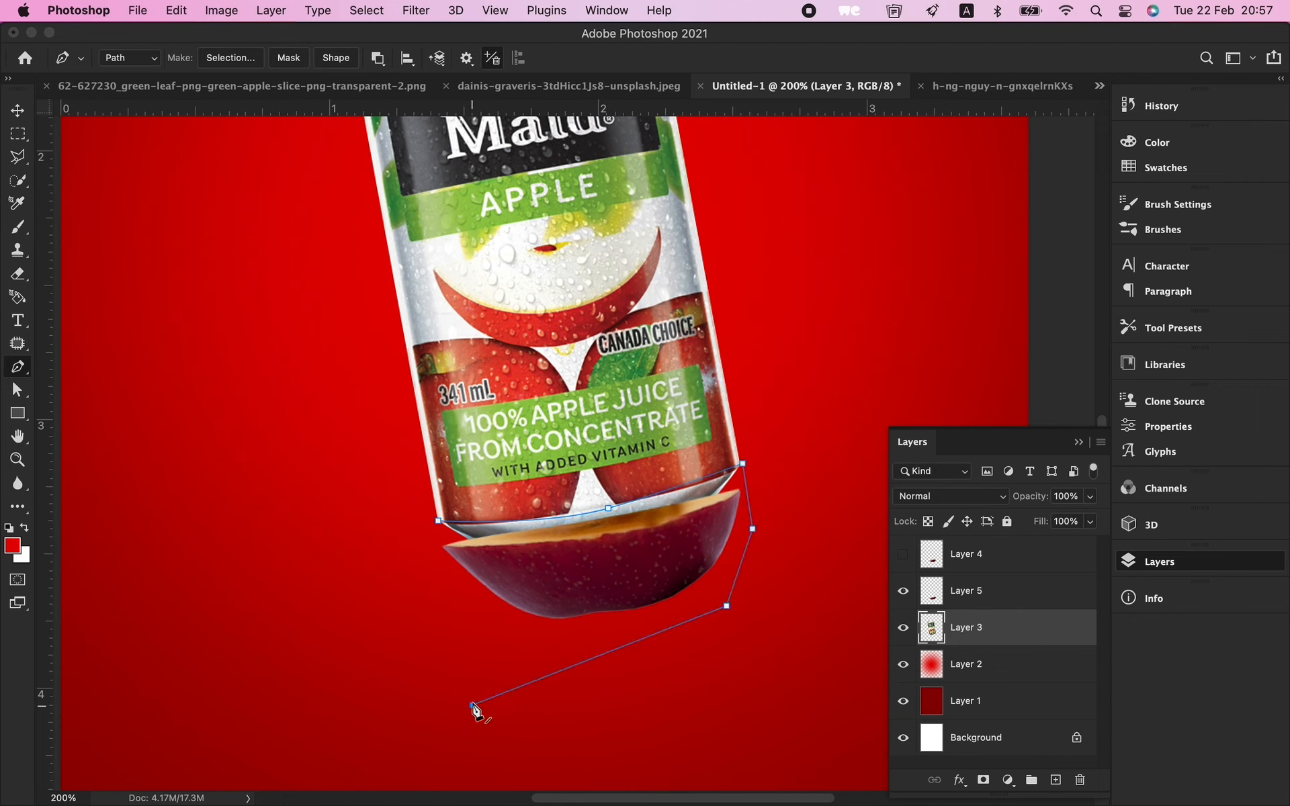
right_click(515, 566)
left_click(578, 642)
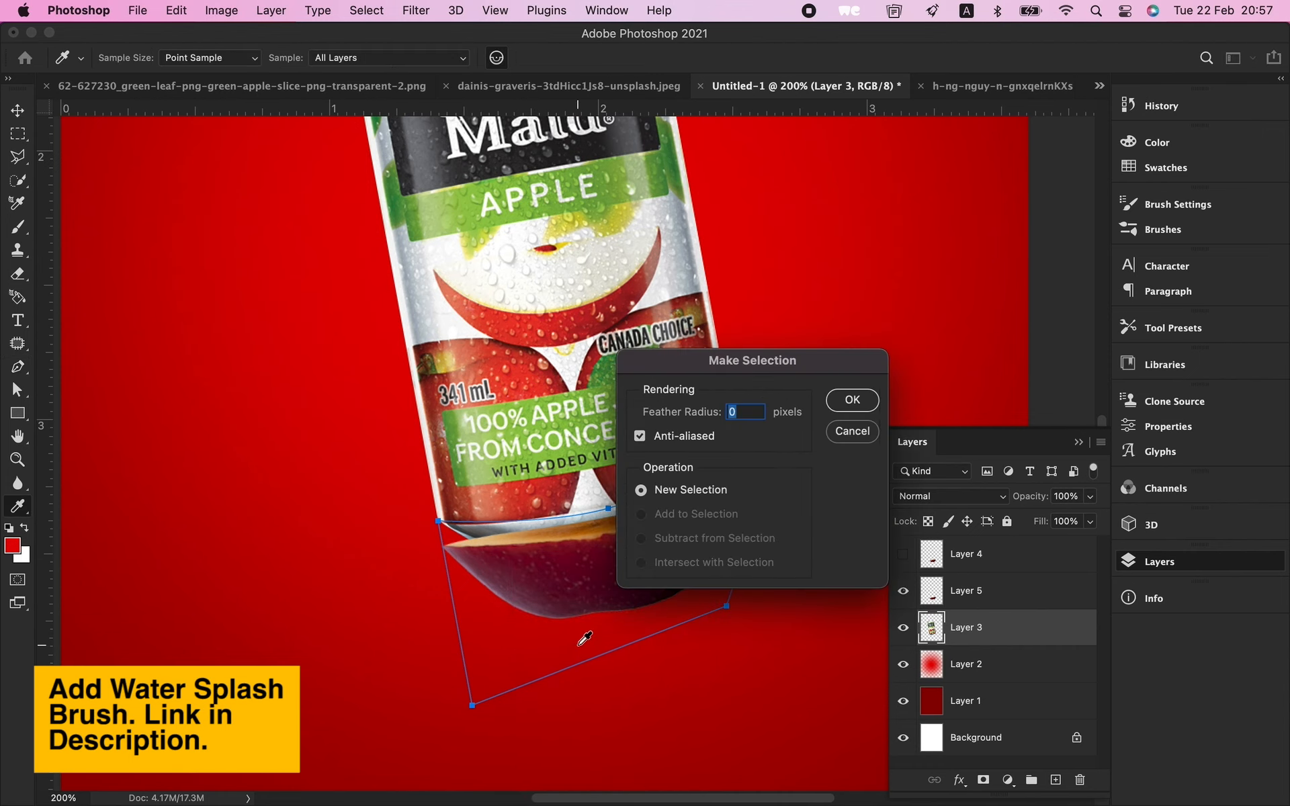
key("Return")
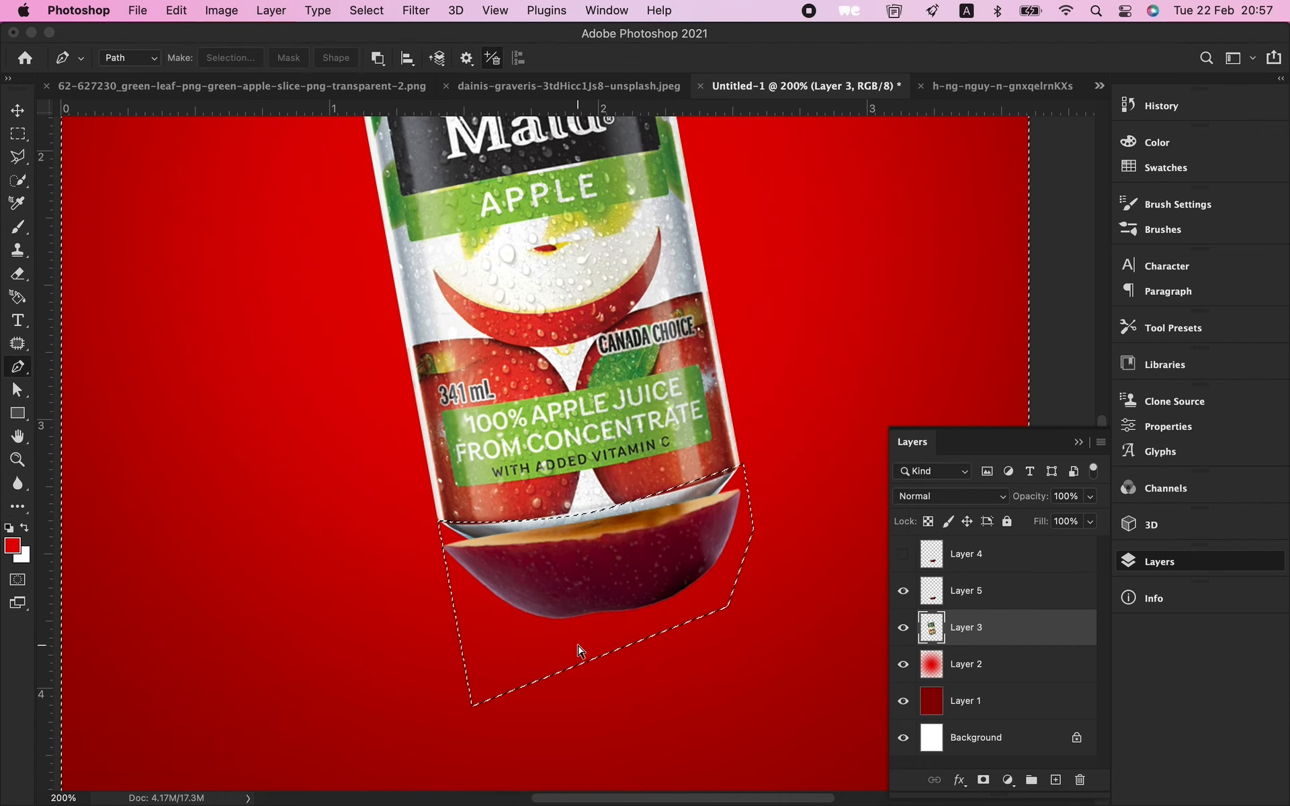
key("Delete")
key("ctrl+d")
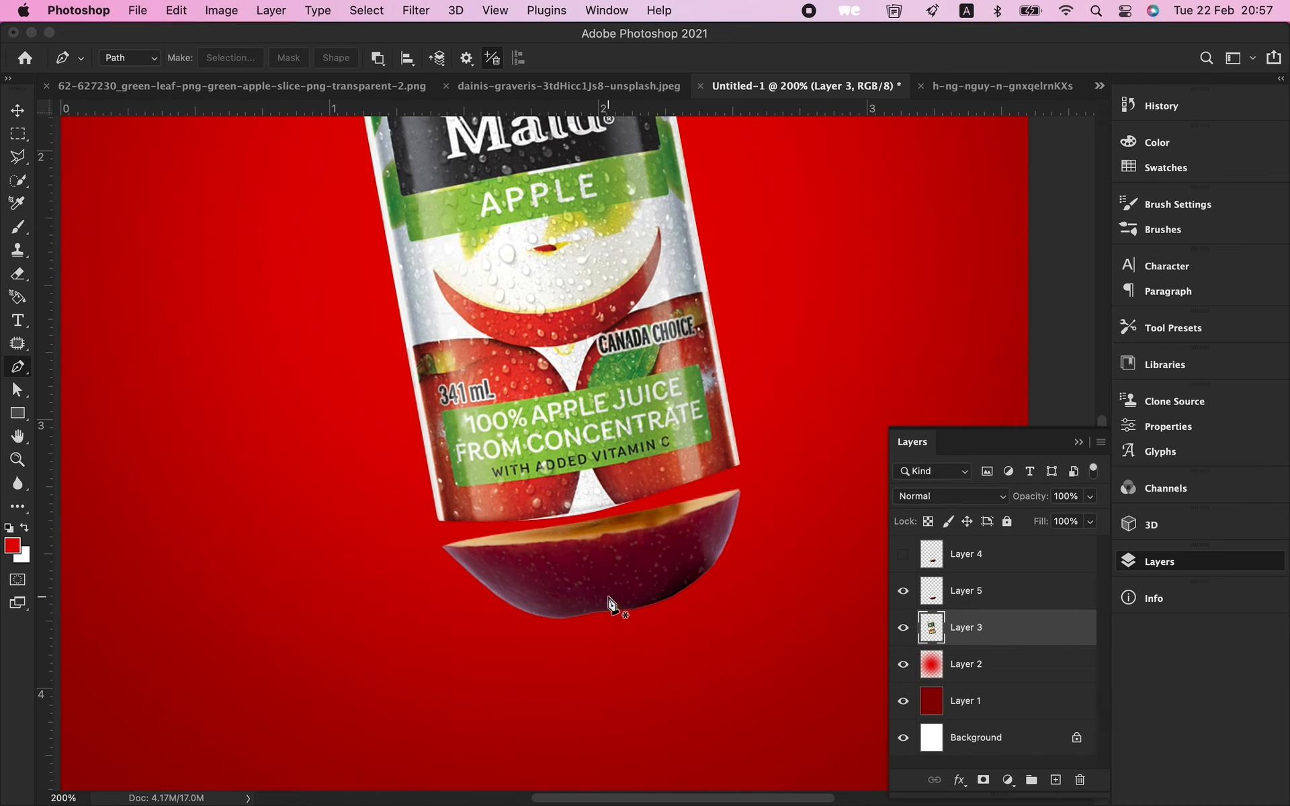
Step: Nudge the bottom apple slice up toward the can and send Layer 5 one level backward
key("v")
left_click(647, 573, "ctrl")
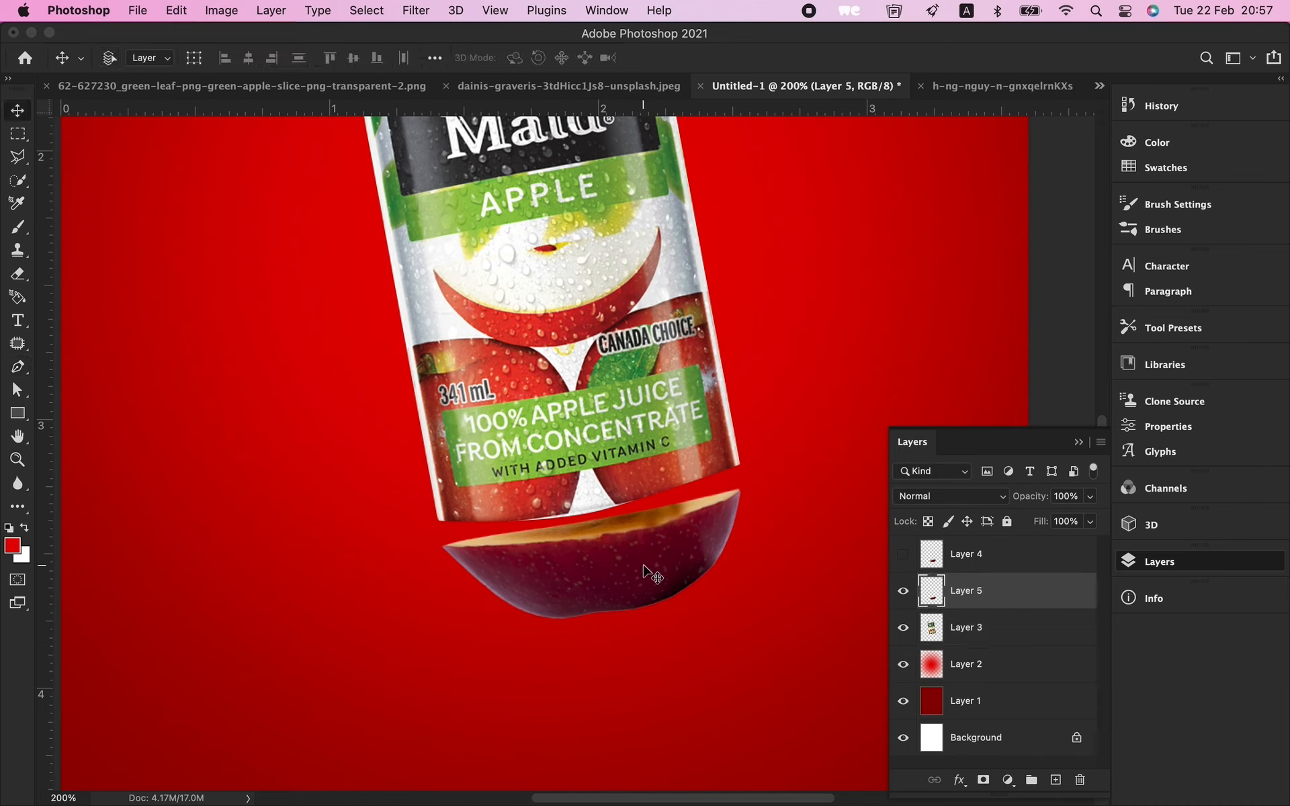
left_click_drag(670, 566, 668, 559)
key("ctrl+bracketleft")
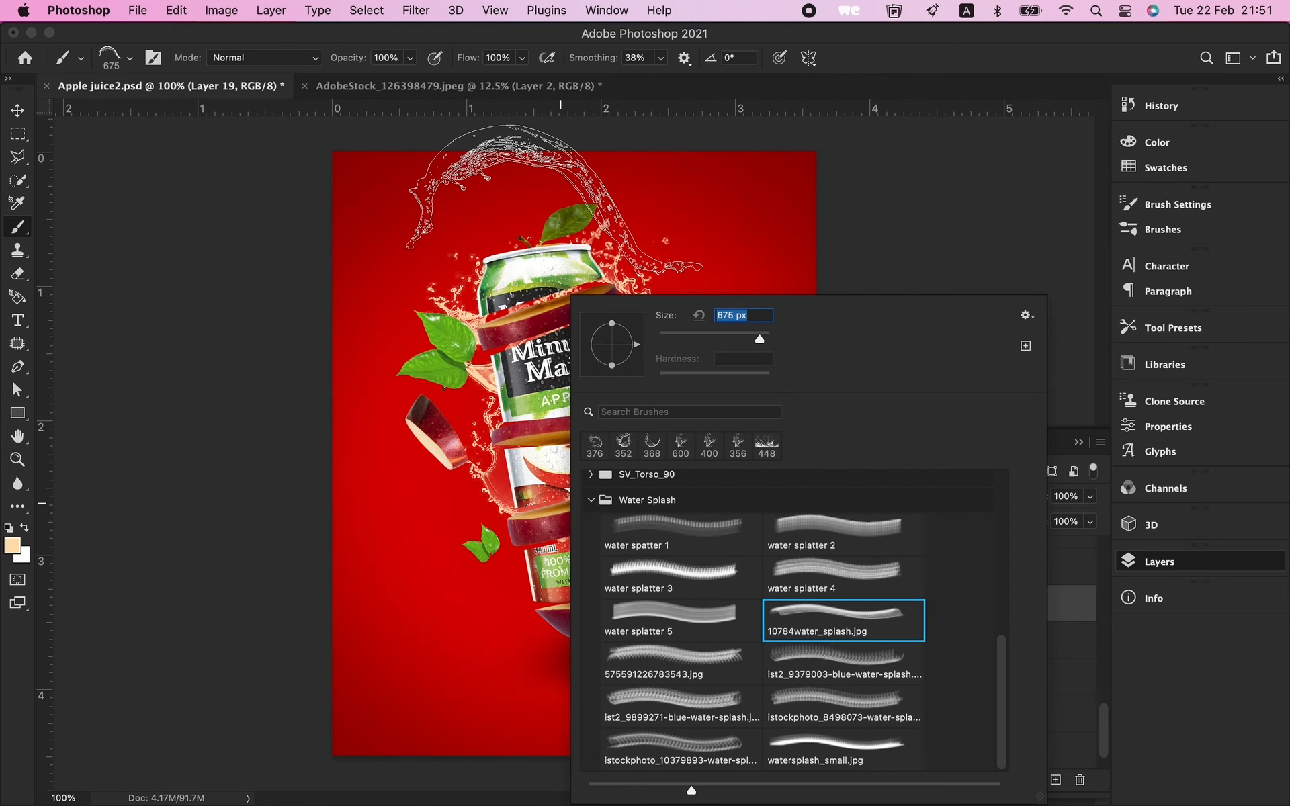
Step: Choose a brush from the Water Splash set and stamp splashes beside the can's upper right and upper left on Layer 19
left_click(815, 662)
left_click(675, 662)
left_click(680, 702)
key("Return")
left_click(656, 334)
left_click(490, 272)
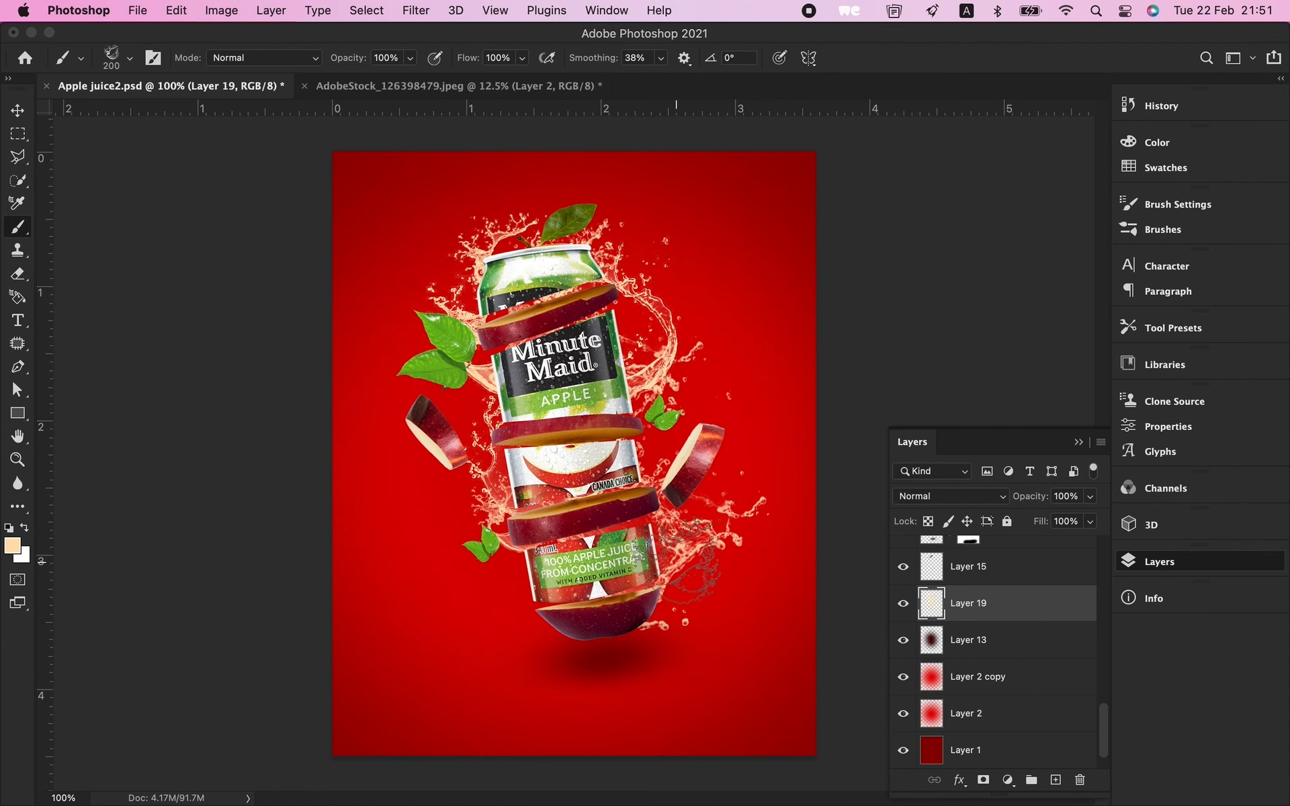
Step: Stamp a splash around the can's bottom slice with the 368 px ist2_9379003-blue-water-splash brush
right_click(692, 554)
left_click(955, 661)
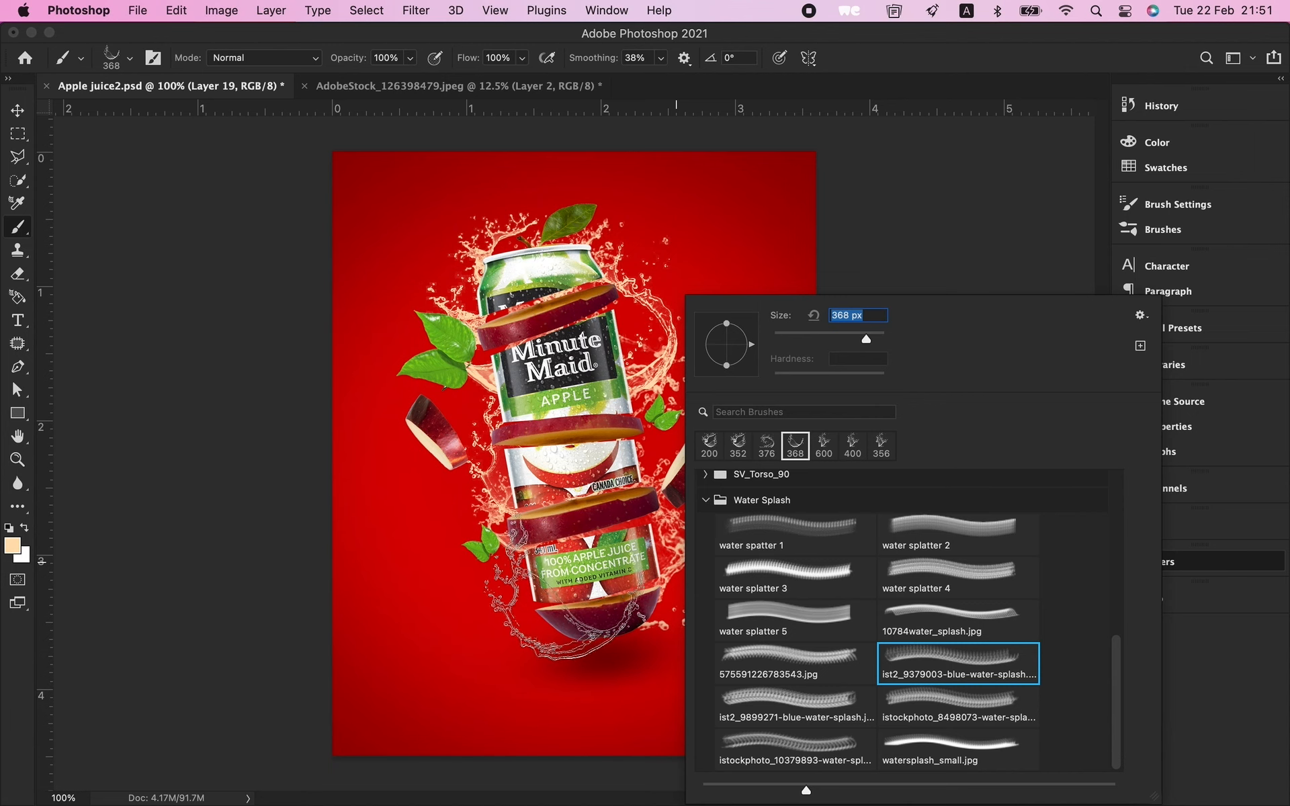
left_click(574, 578)
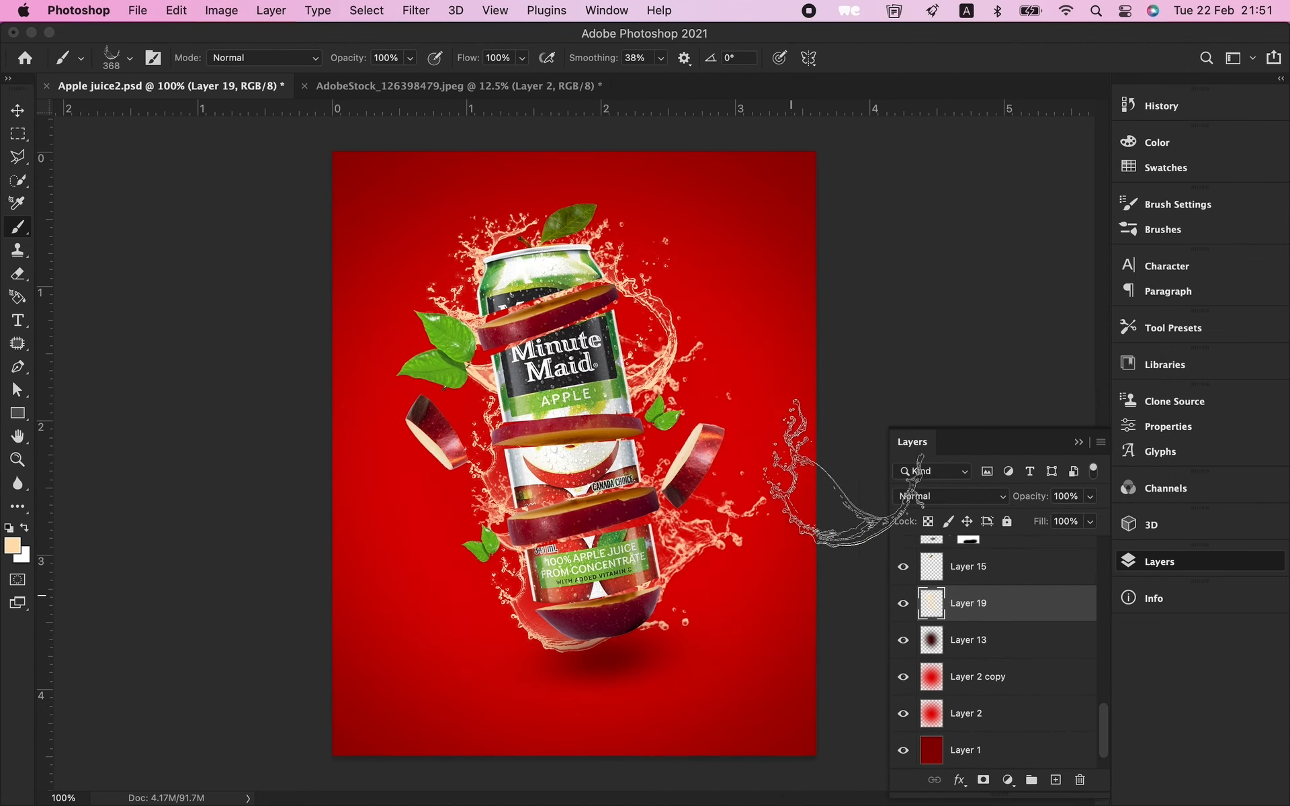
key("v")
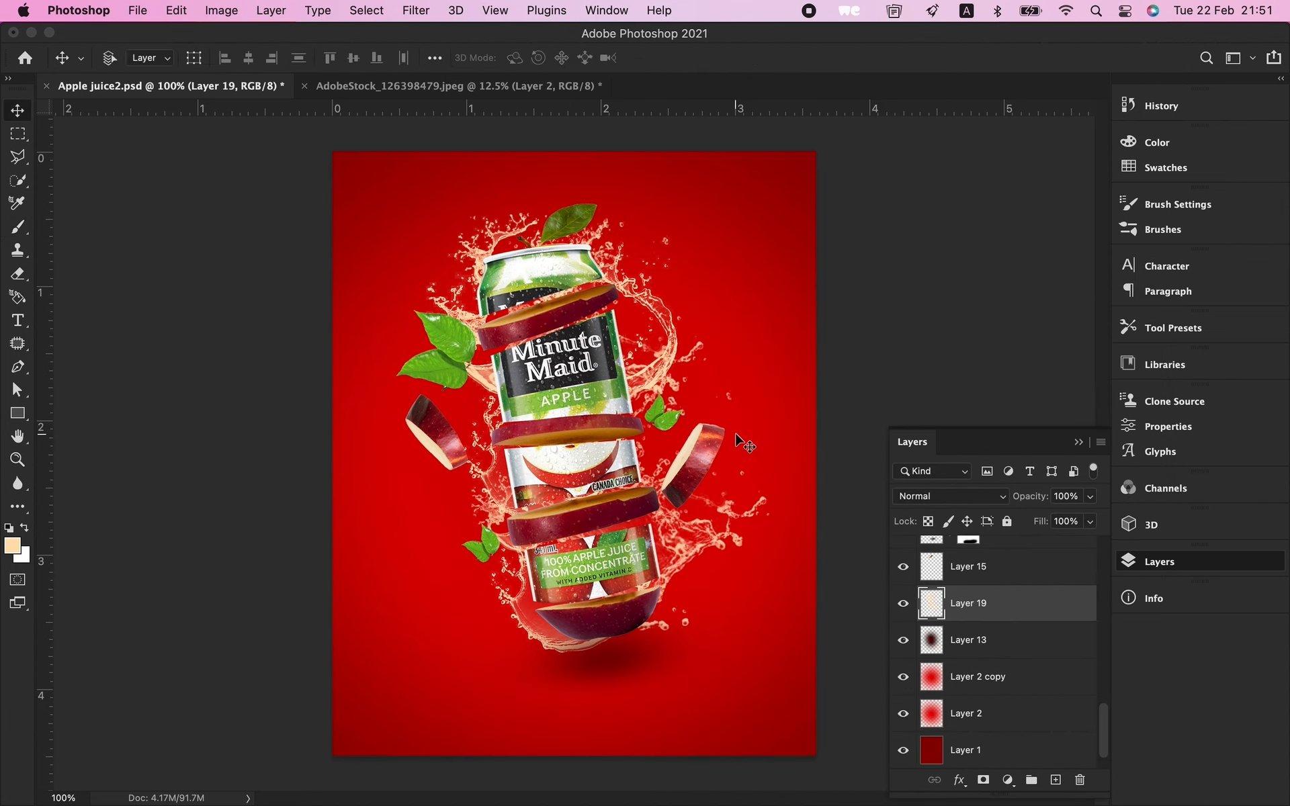
Step: Add a Curves adjustment clipped to Layer 19, lowering the midtones, lifting the black point, and setting a highlight point at input 208, output 215
left_click(271, 11)
mouse_move(376, 242)
left_click(569, 277)
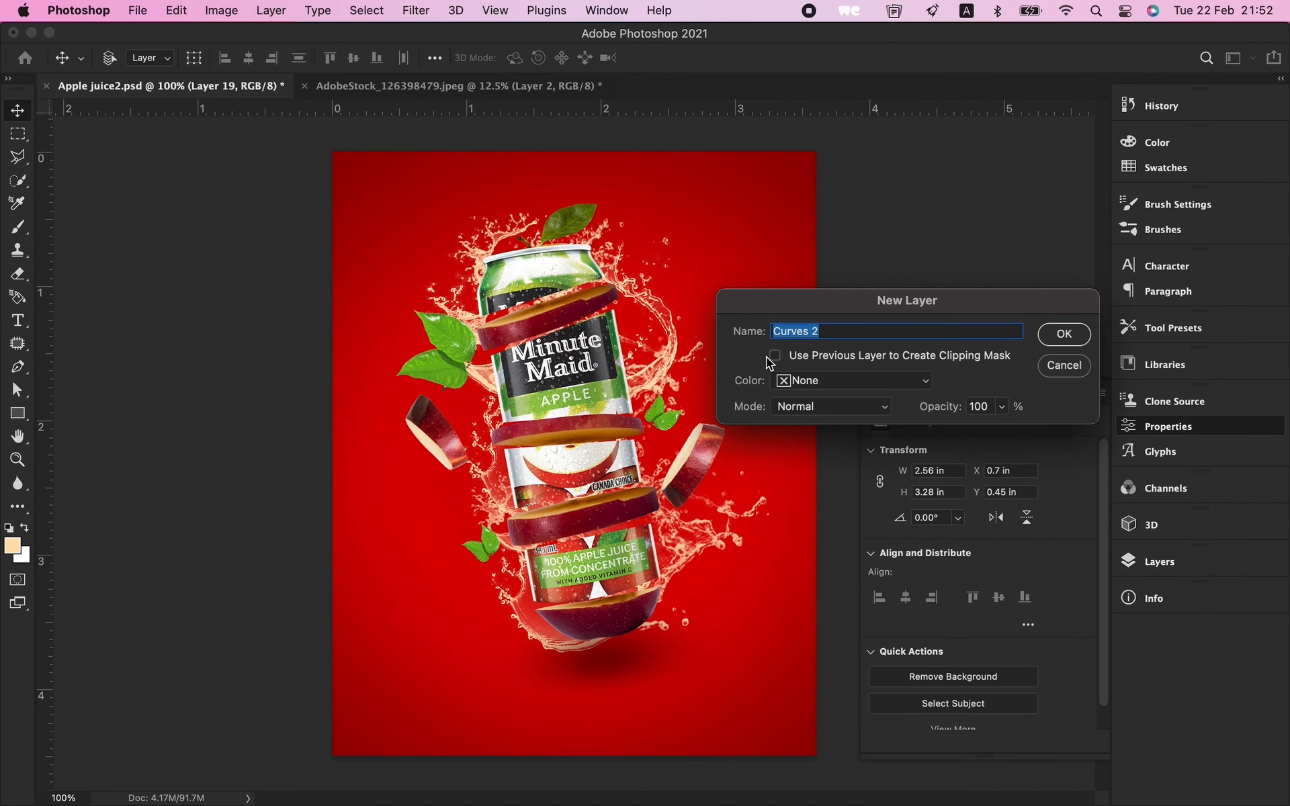
key("Return")
left_click_drag(978, 603, 971, 610)
left_click_drag(910, 666, 915, 654)
left_click_drag(1055, 526, 1050, 521)
left_click(1080, 394)
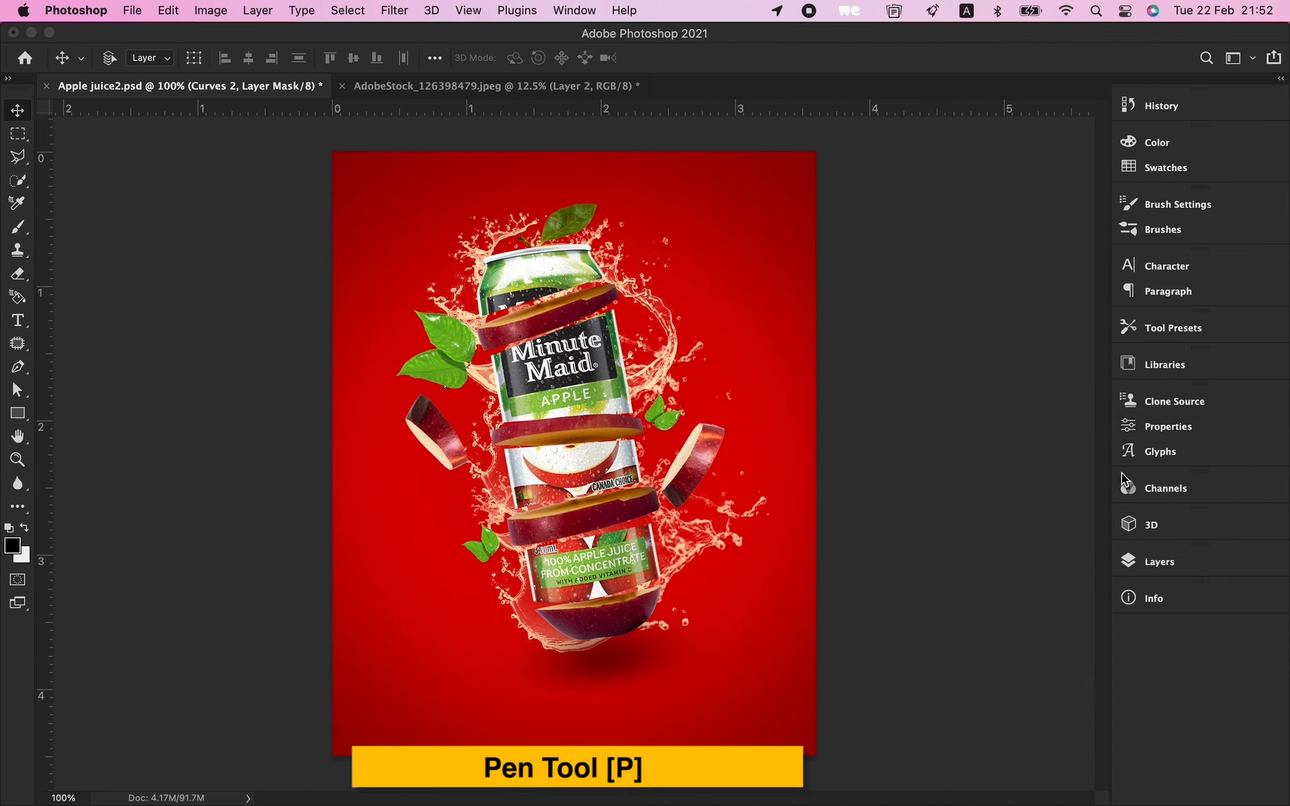
left_click(1154, 566)
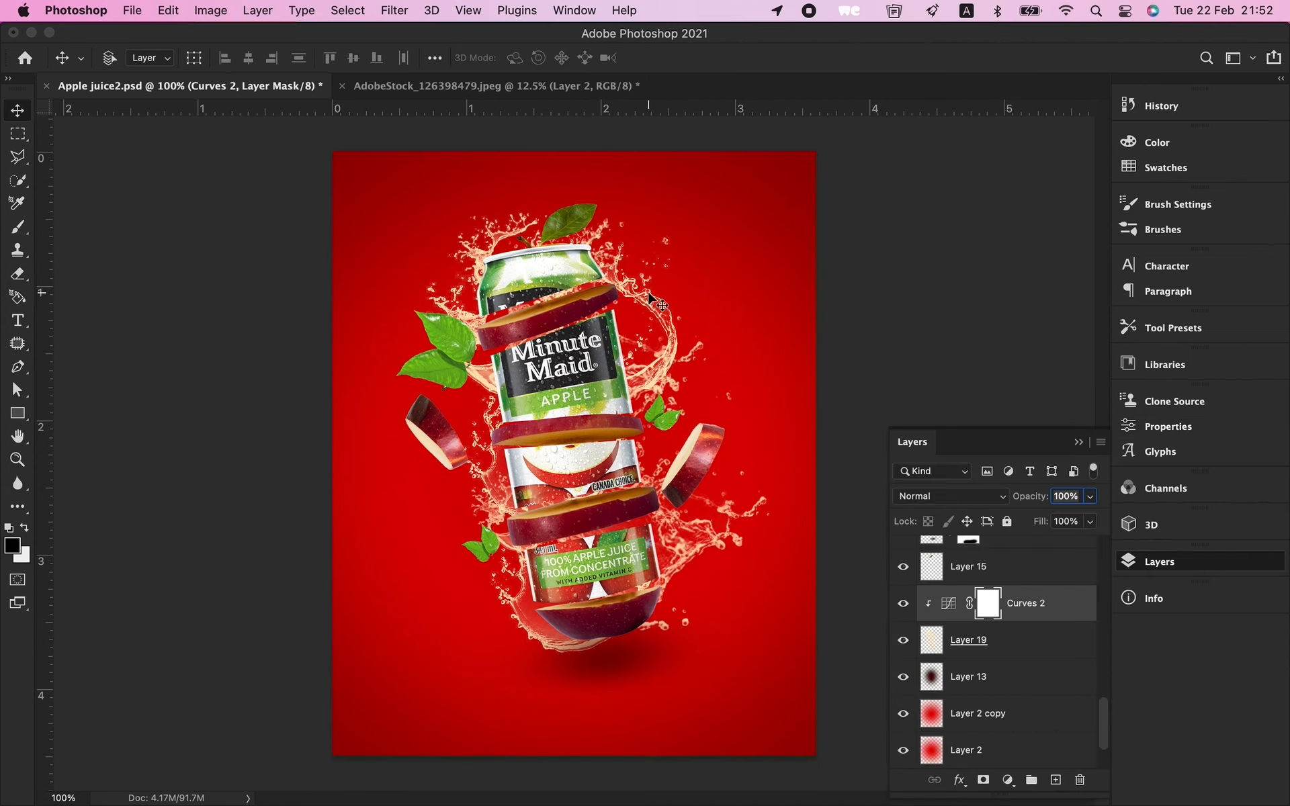
Step: Add a Hue/Saturation adjustment clipped to the splash layer, shifting its hue toward yellow-orange, tuning lightness, and raising saturation
left_click(259, 10)
mouse_move(365, 247)
left_click(535, 331)
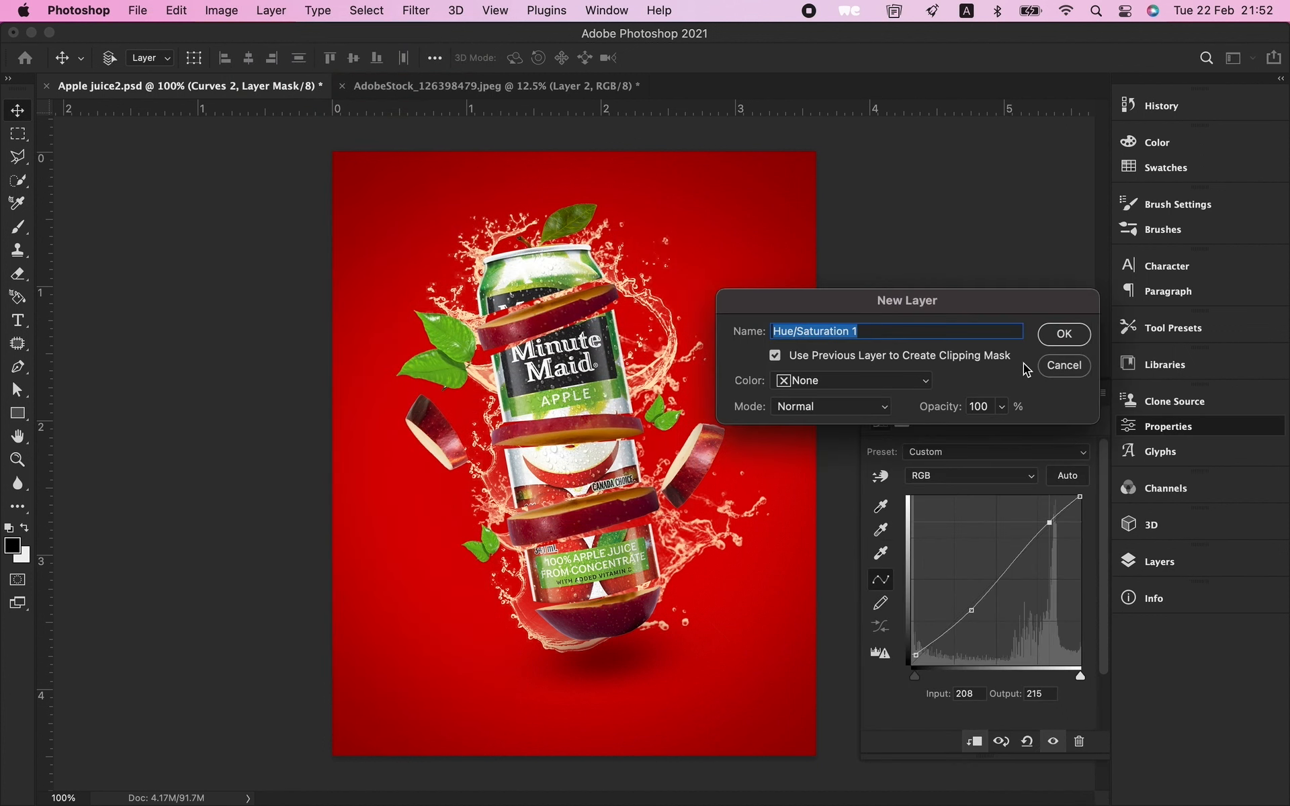
left_click(1063, 334)
mouse_move(979, 519)
left_mouse_down()
mouse_move(956, 518)
mouse_move(992, 519)
mouse_move(1026, 555)
mouse_move(983, 521)
mouse_move(1053, 558)
mouse_move(985, 518)
mouse_move(958, 524)
mouse_move(990, 521)
left_mouse_up()
mouse_move(978, 589)
left_mouse_down()
mouse_move(989, 586)
mouse_move(968, 587)
mouse_move(981, 598)
left_mouse_up()
left_click_drag(991, 519, 990, 519)
left_click_drag(1050, 554, 1083, 556)
left_click(1162, 564)
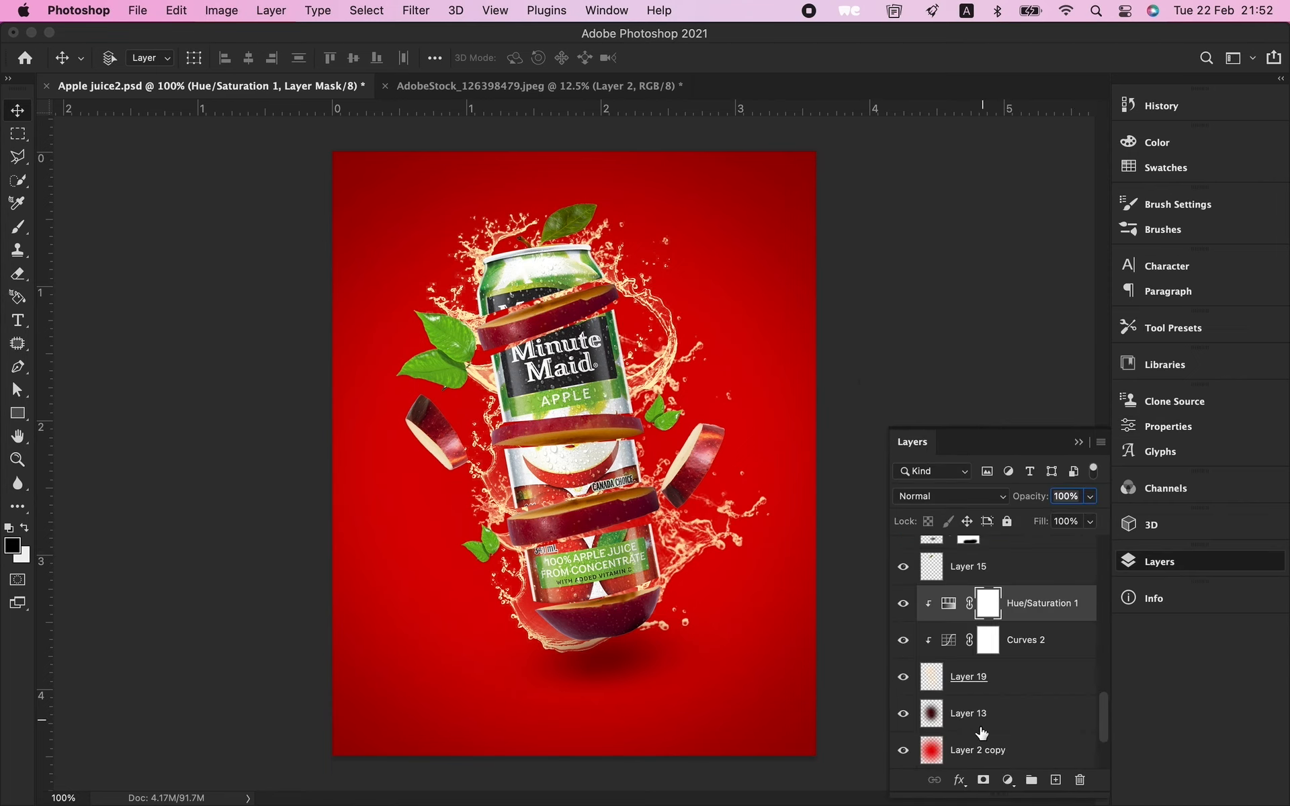
Step: Set Layer 13's opacity to about 47% and shift the Layer 14 shadow under the can slightly to the right
left_click(984, 716)
left_click(1090, 497)
left_click_drag(1052, 519, 1057, 521)
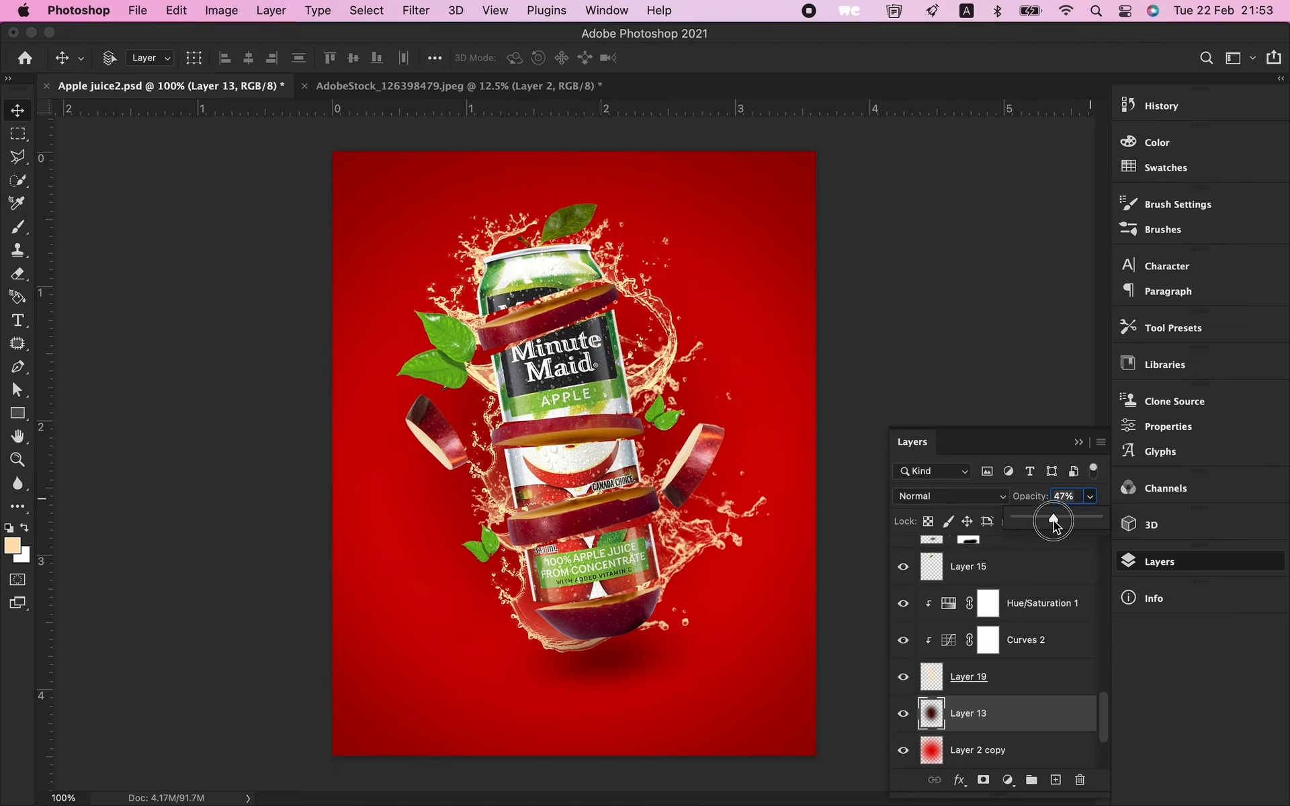
left_click_drag(642, 674, 661, 678)
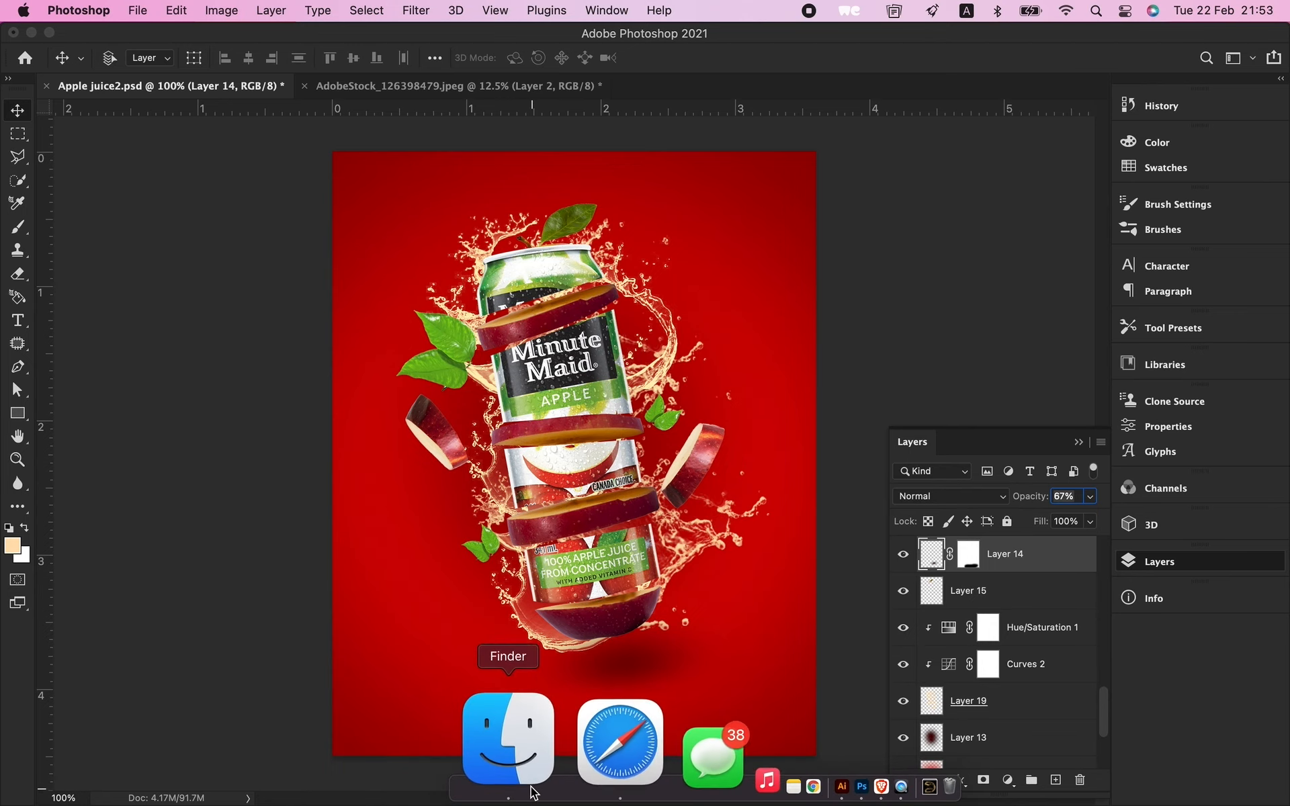
Step: Switch to Safari and copy the 3,840 × 2,160 Minute Maid logo from 1000 Logos in the image results
left_click(619, 739)
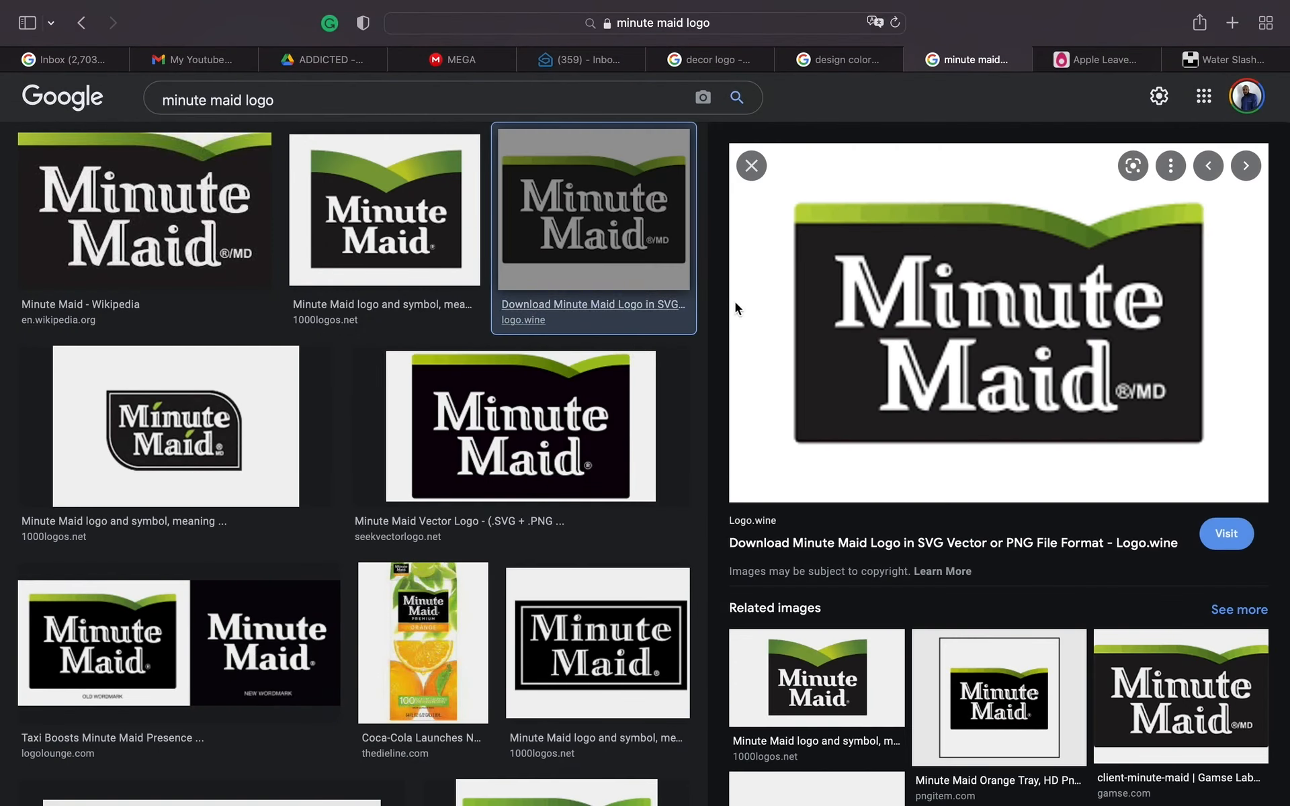
left_click(434, 227)
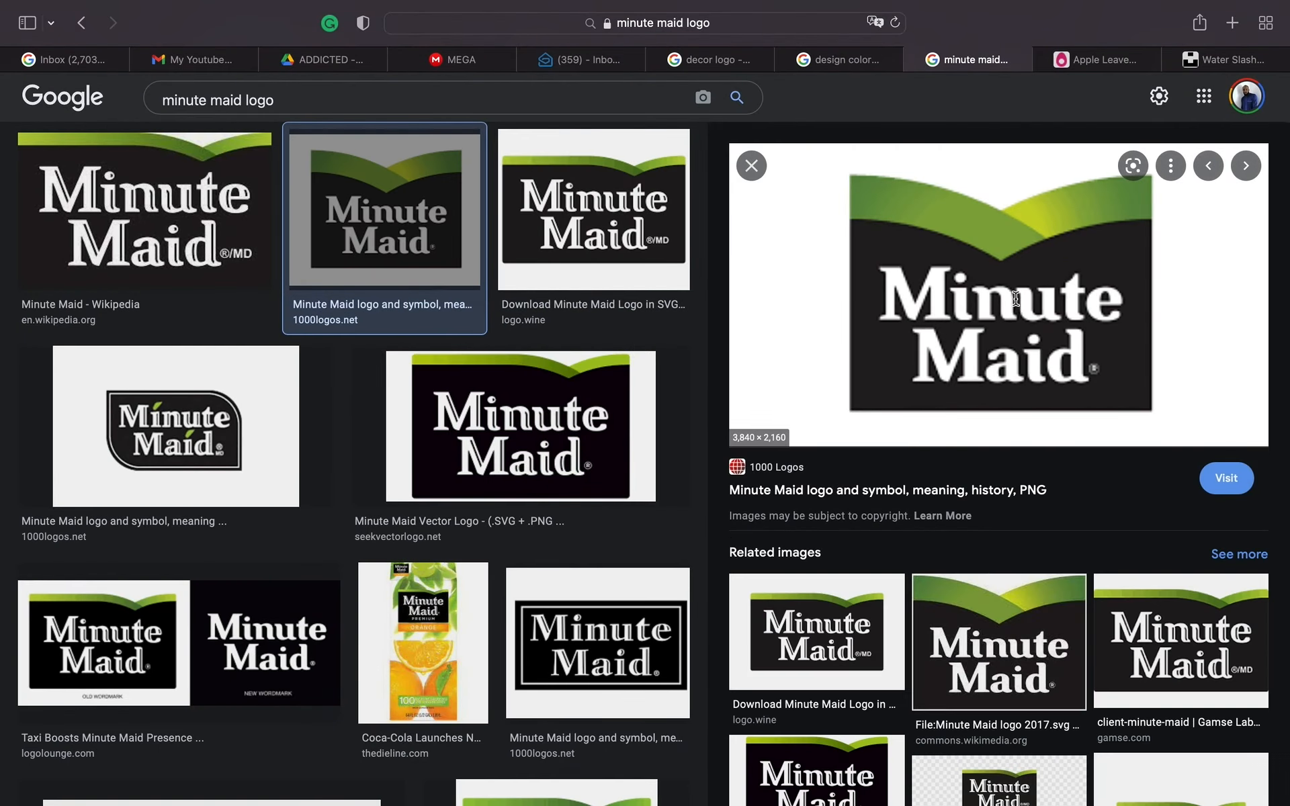
right_click(1015, 298)
left_click(1061, 633)
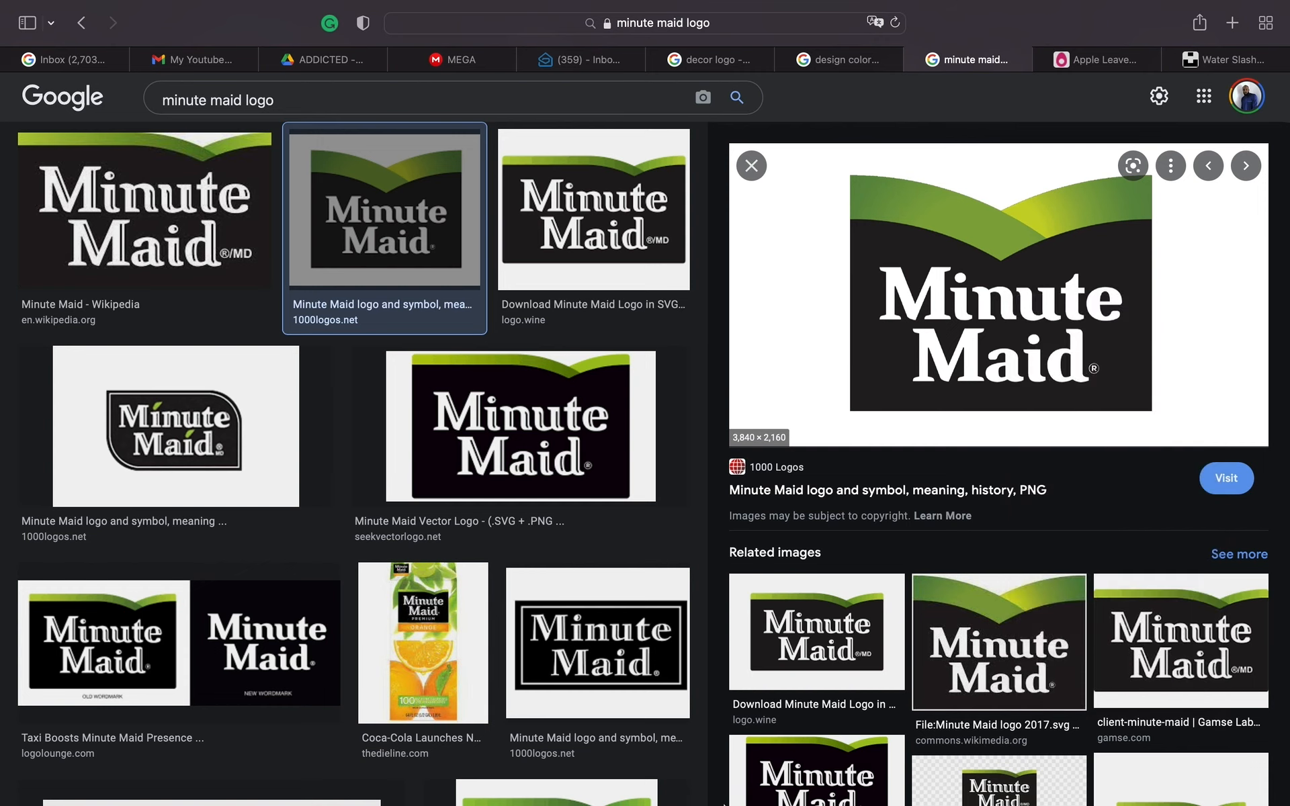
Step: Switch back to Photoshop, paste the Minute Maid logo, and position it in the poster's upper-right area
key("super+Tab")
key("super+v")
left_click_drag(598, 368, 632, 373)
key("super+equal")
key("super+equal")
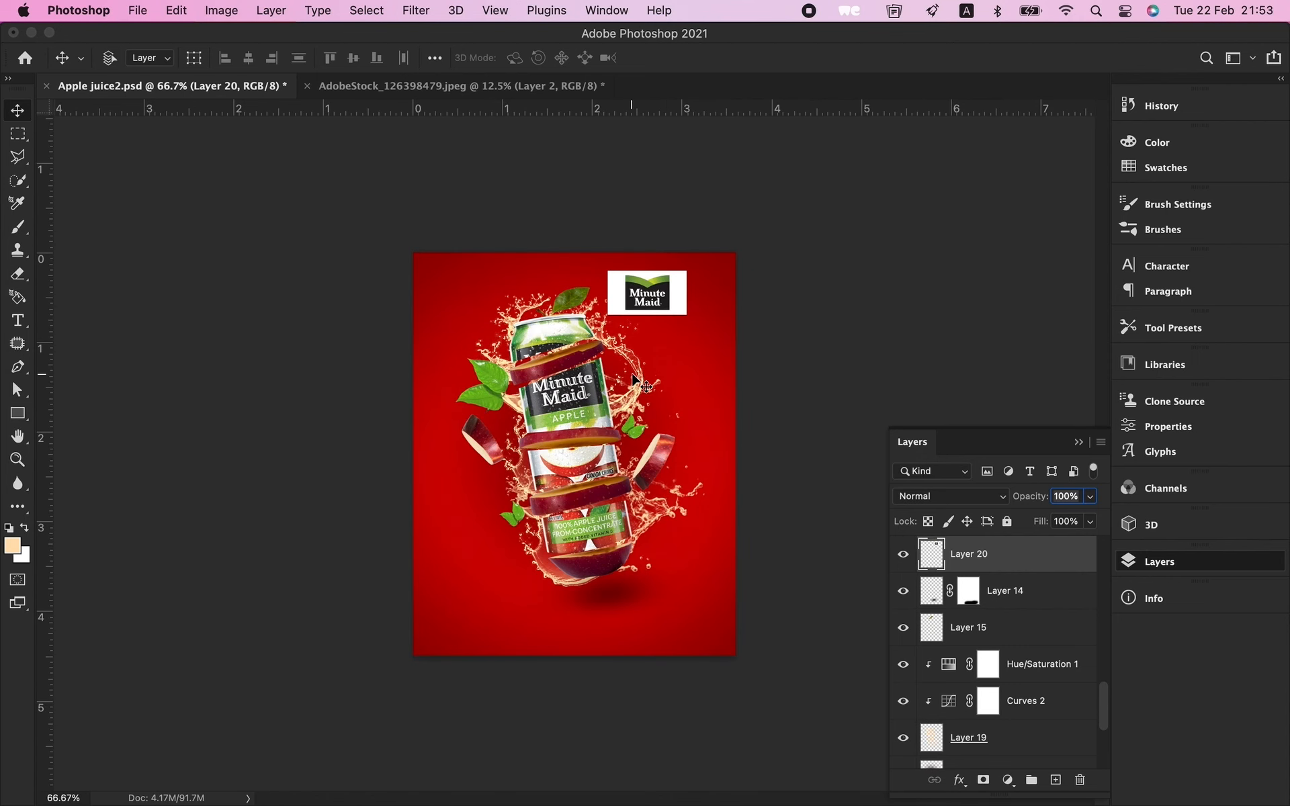
key("super+equal")
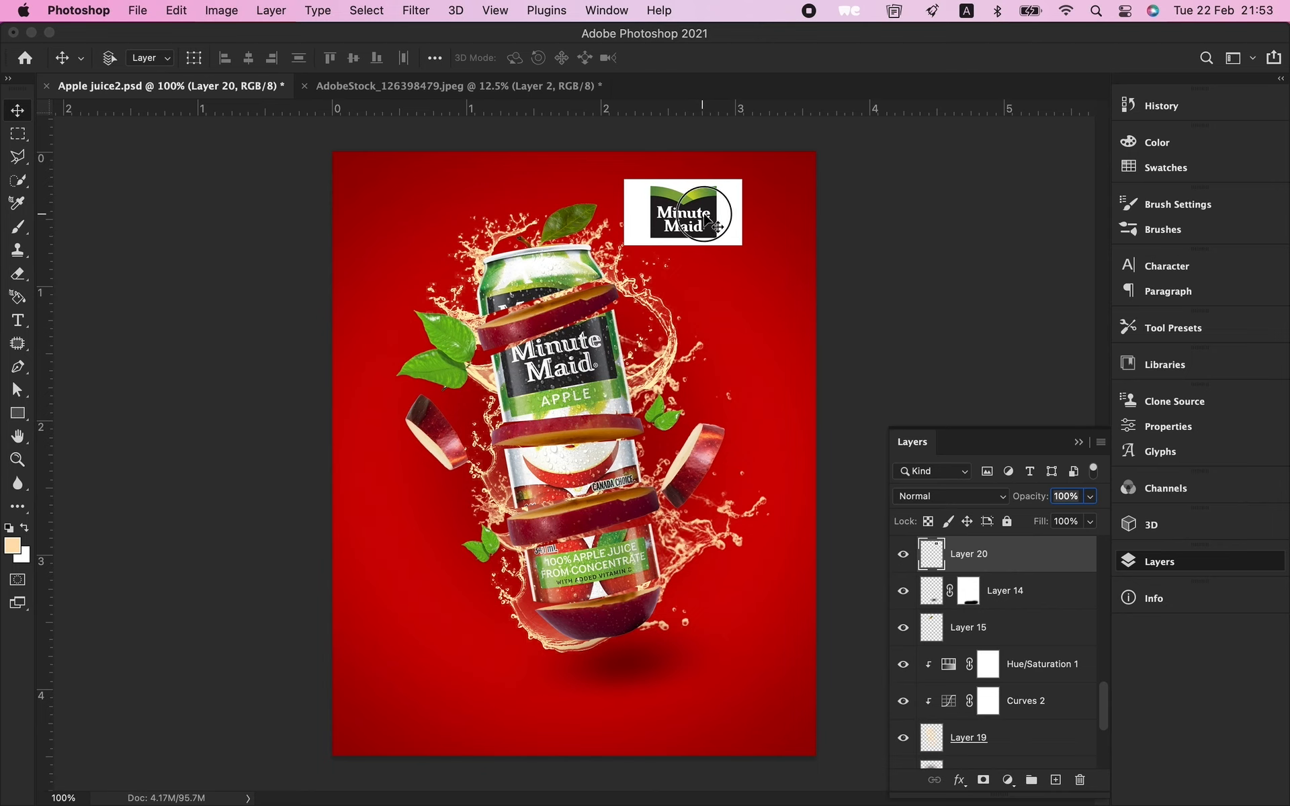
Step: Select the logo's white background with the Magic Wand, invert the selection, and copy the isolated logo to a new layer
left_click_drag(706, 215, 734, 214)
key("w")
left_click(766, 214)
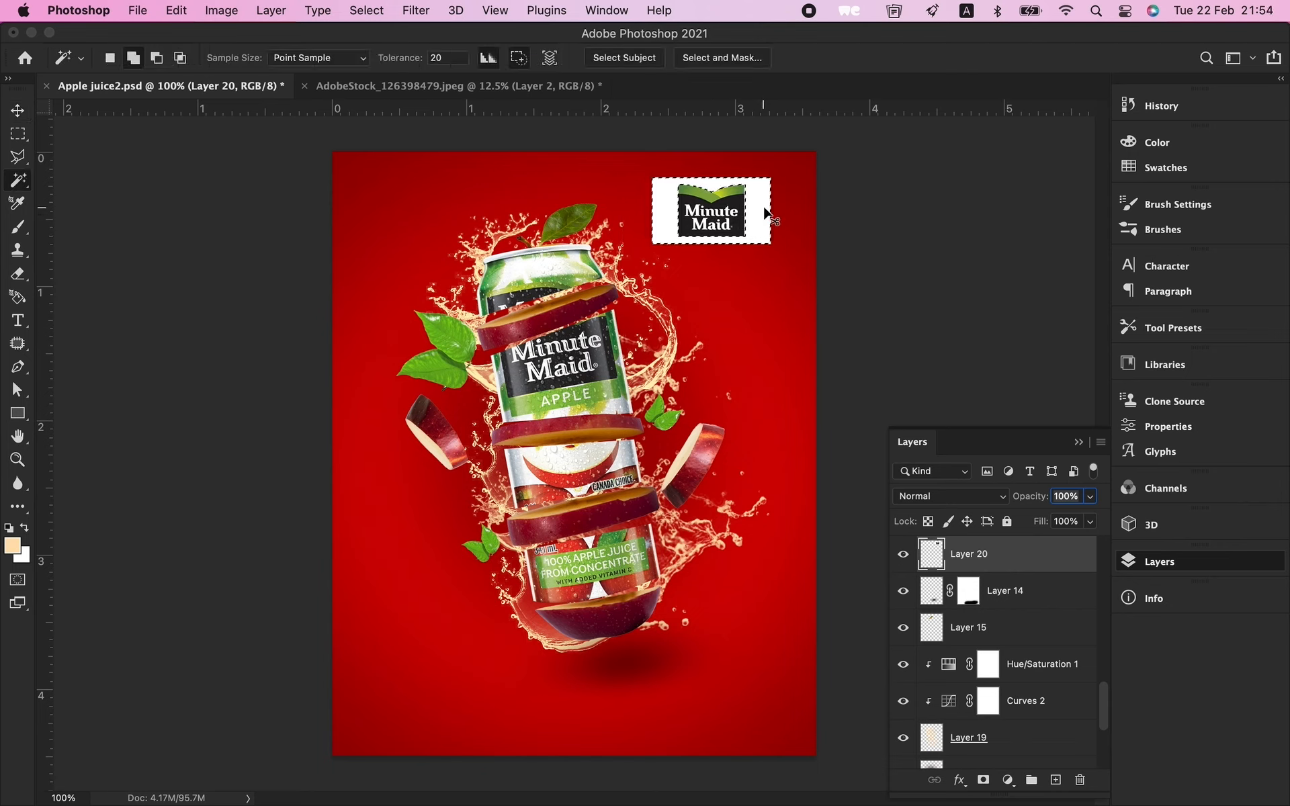
key("super+i")
key("super+z")
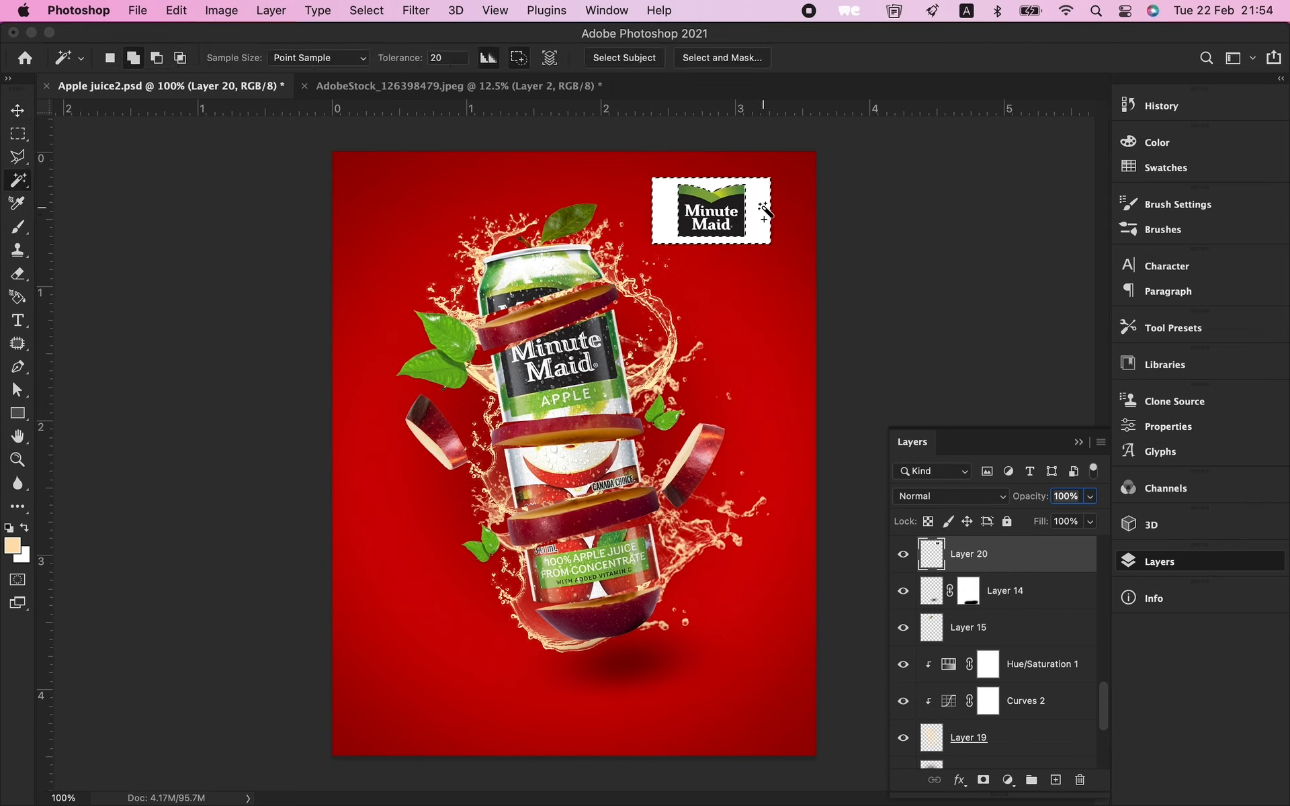
key("super+shift+i")
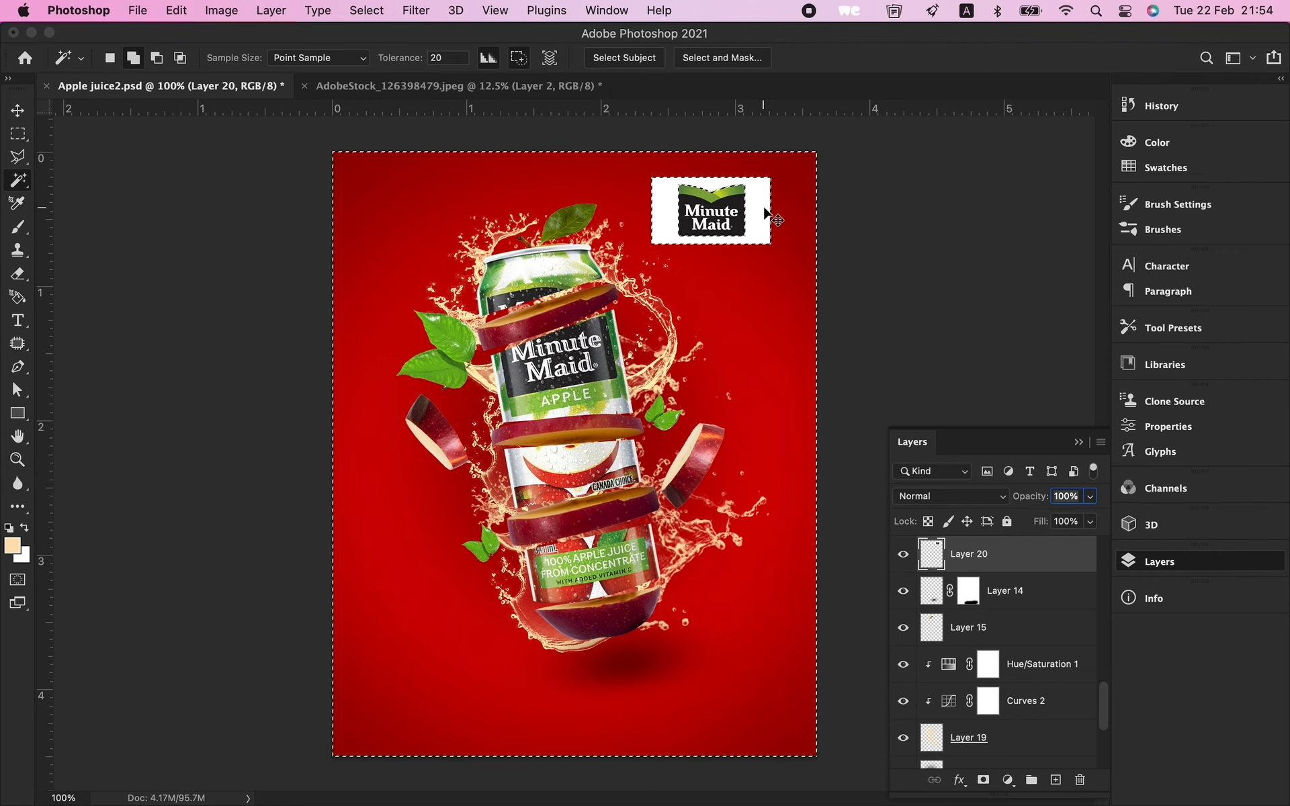
key("super+j")
Step: Hide and delete Layer 20, the original logo layer with the white background
left_click(903, 591)
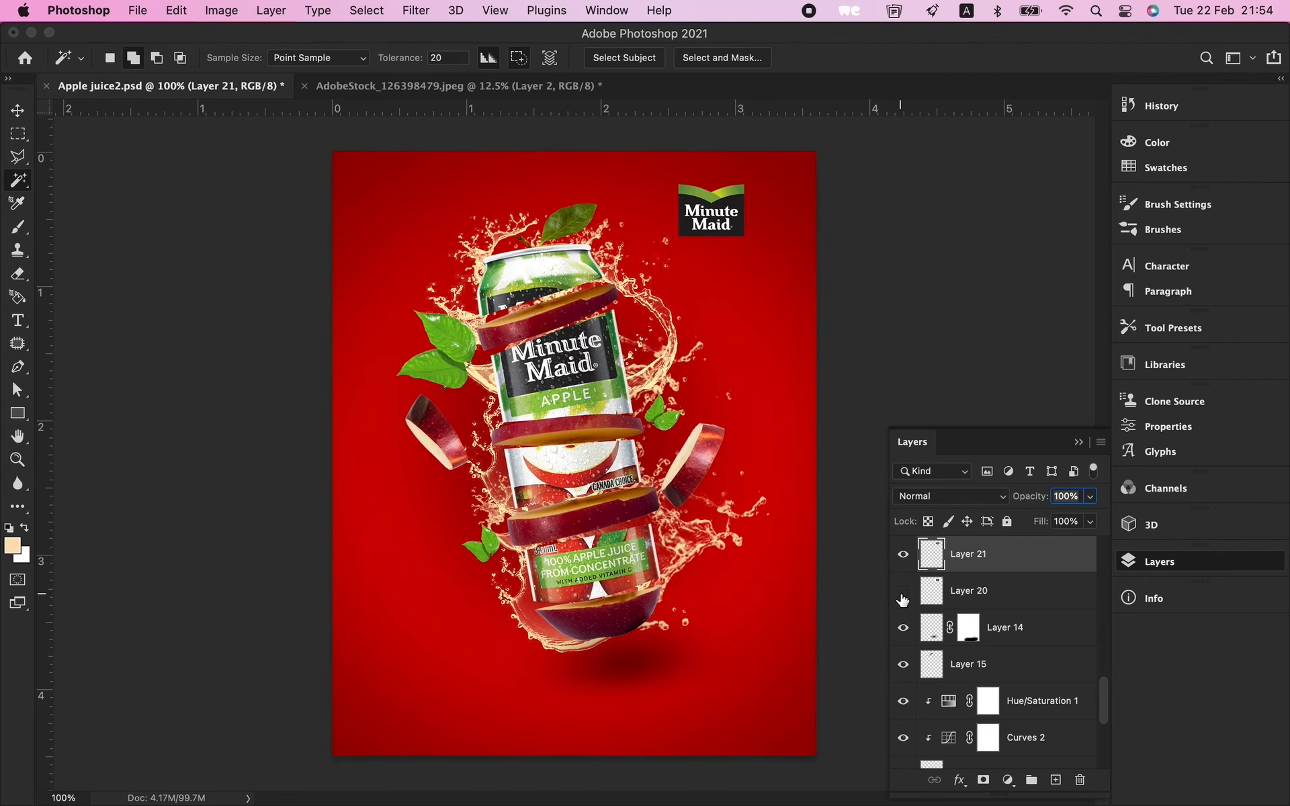
left_click(965, 596)
key("Delete")
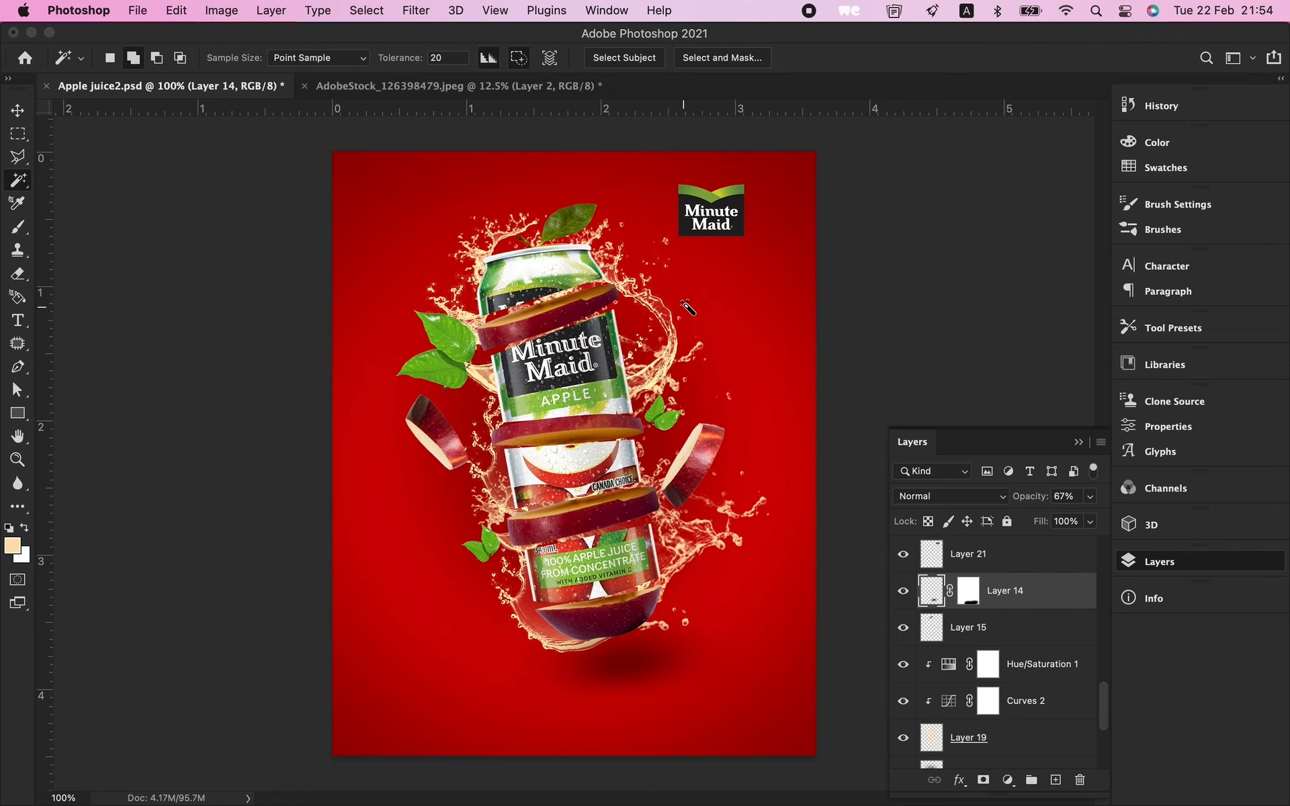
Step: Scale down the isolated Minute Maid logo and position it closer to the poster's upper-right corner
key("v")
left_click_drag(732, 221, 783, 226)
key("ctrl+t")
key("Return")
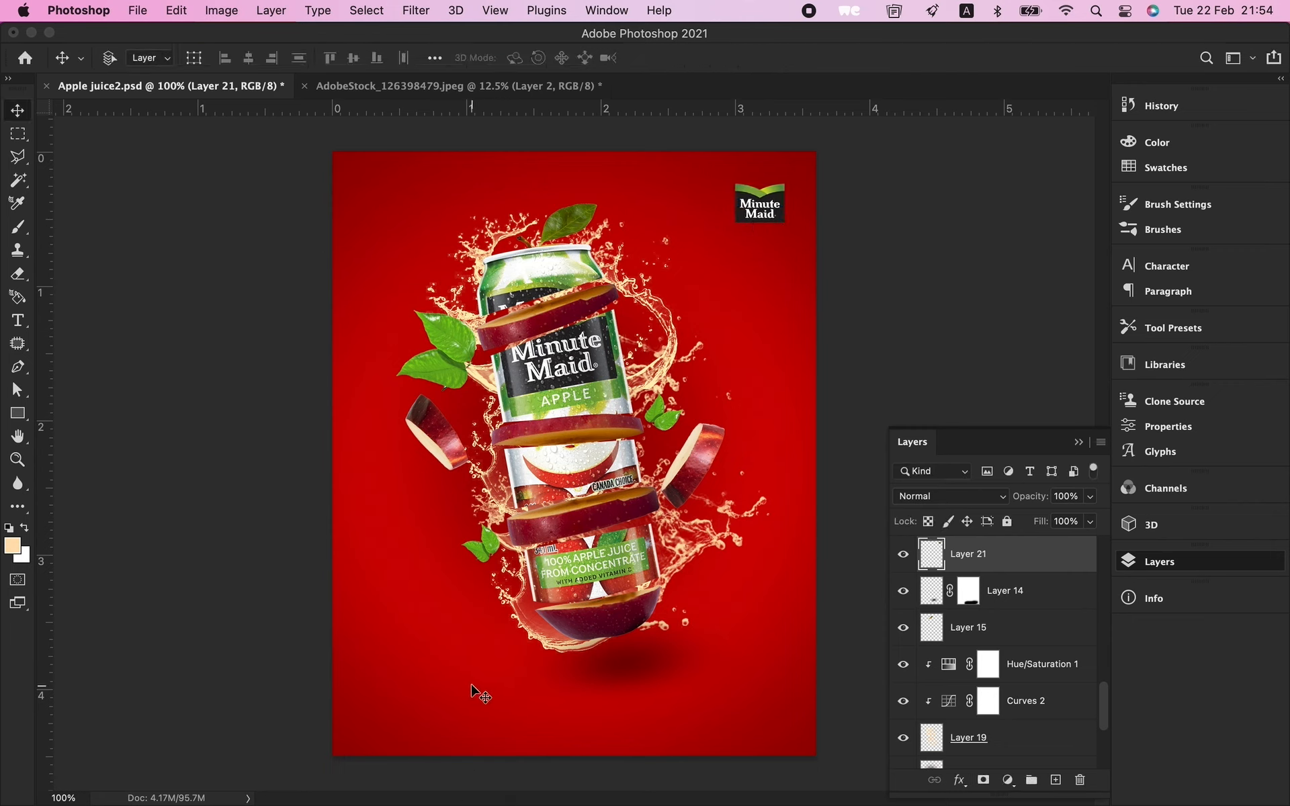
Step: Add the text "The Best Choice" near the poster's lower-left corner
key("t")
left_click(442, 720)
type("The Be")
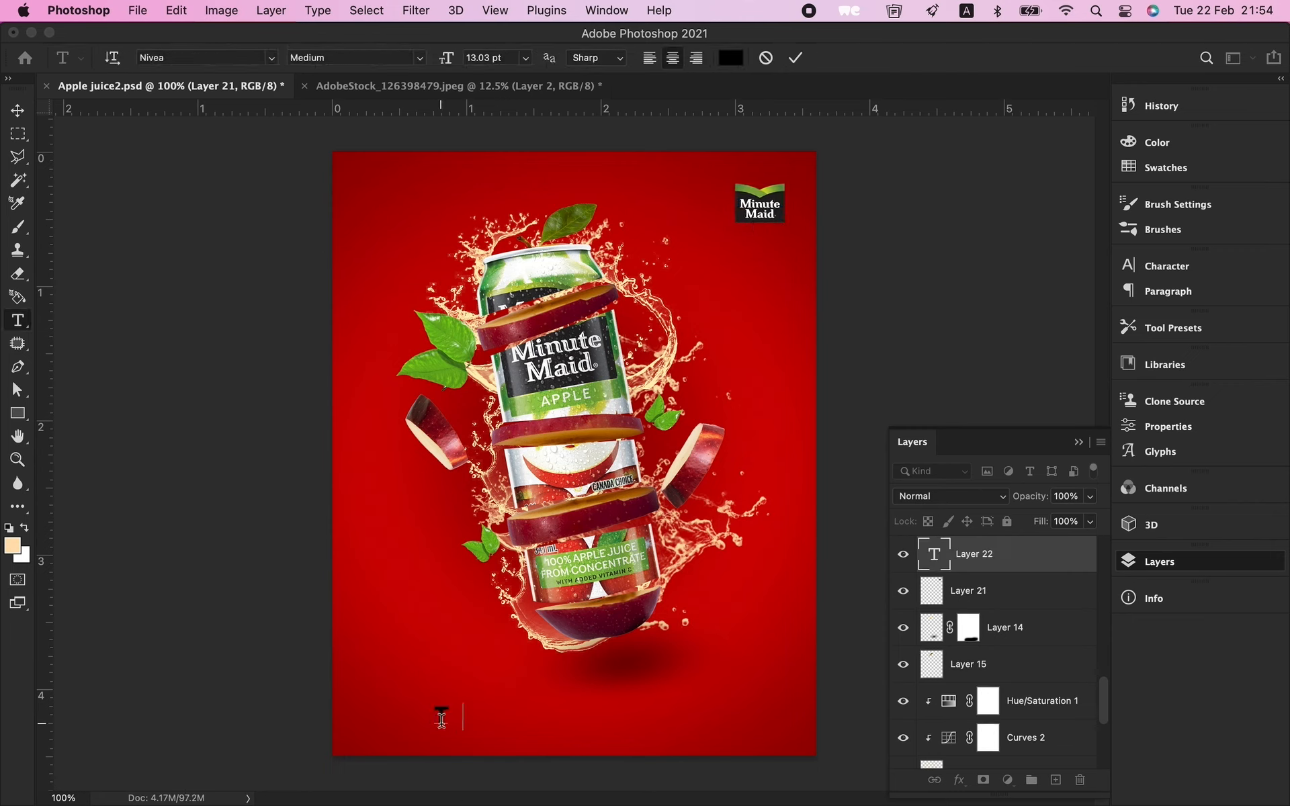
type("s")
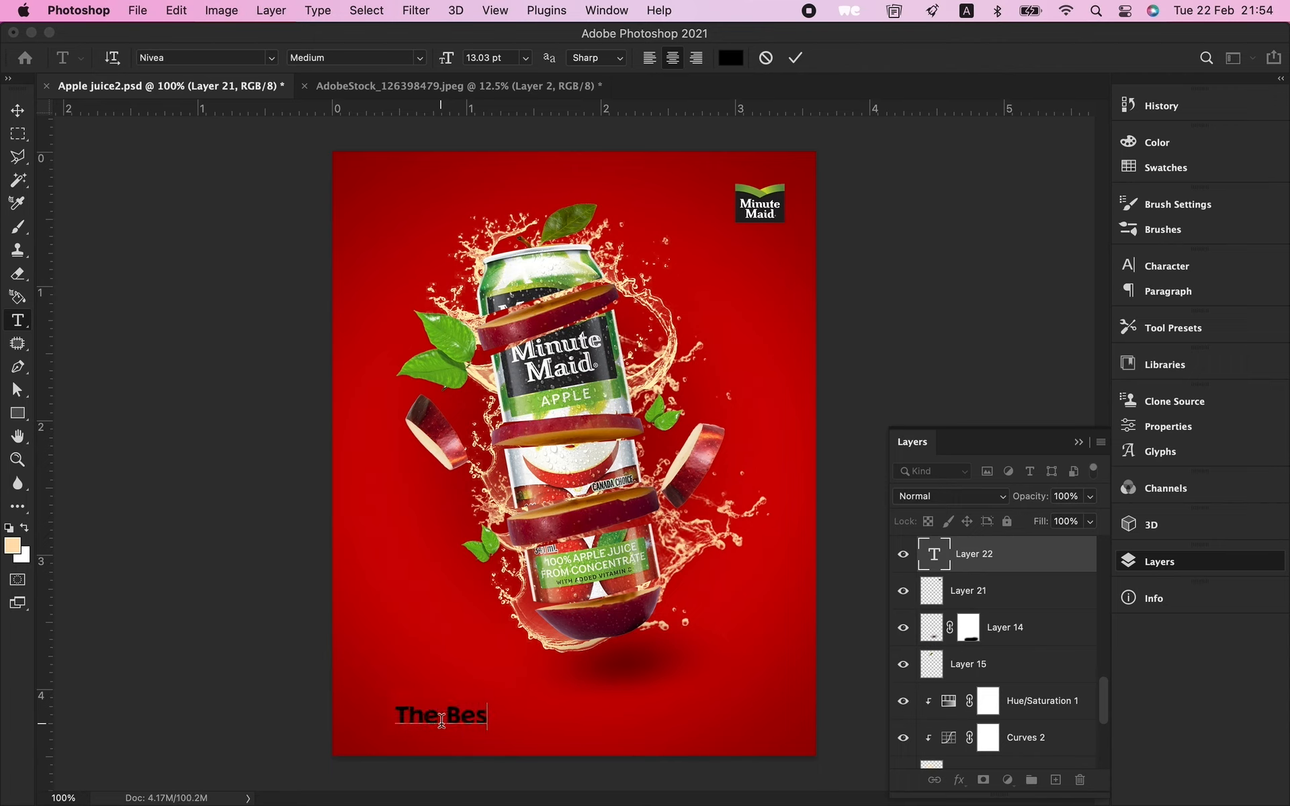
type("t Ch")
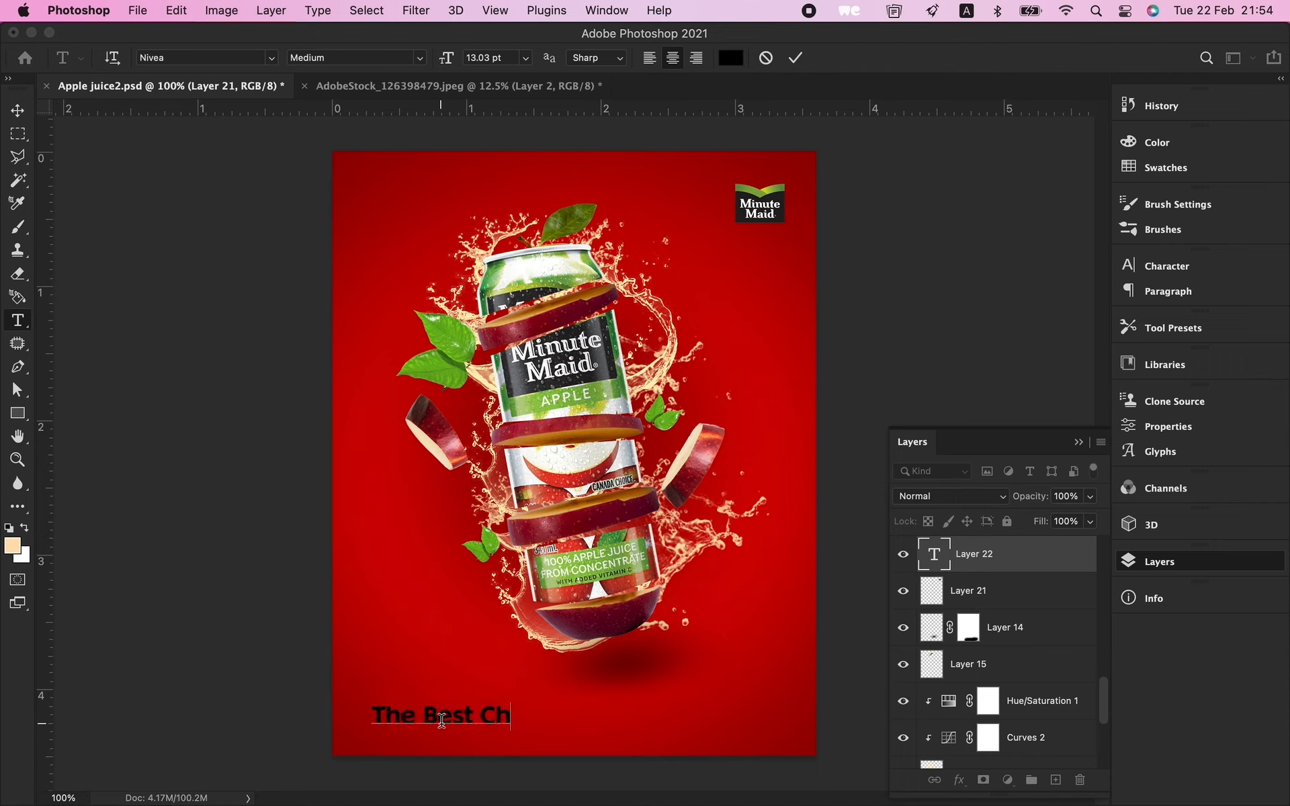
type("oice")
Step: Set the tagline's color to white (ffffff) and its font to Heading Pro Trial ExtraBold
key("super+a")
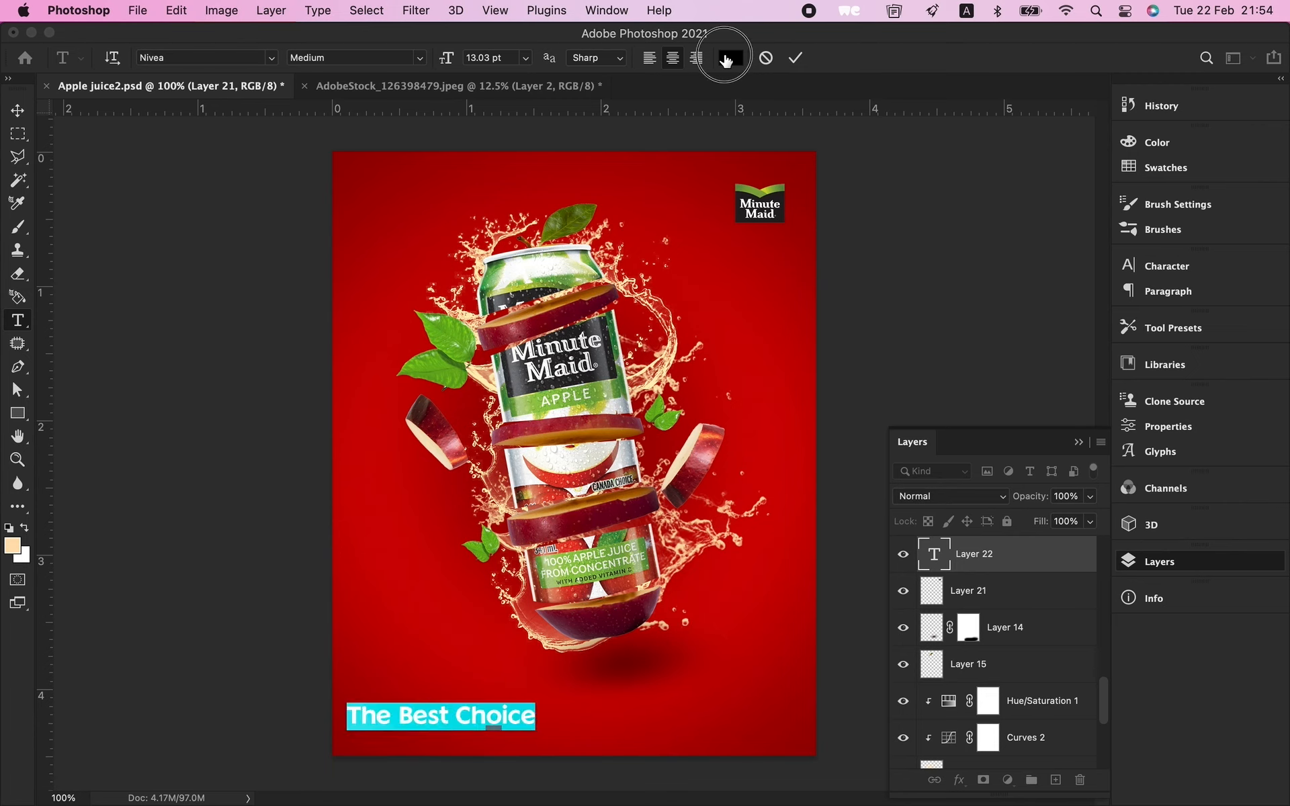
left_click(731, 58)
left_click_drag(789, 202, 755, 177)
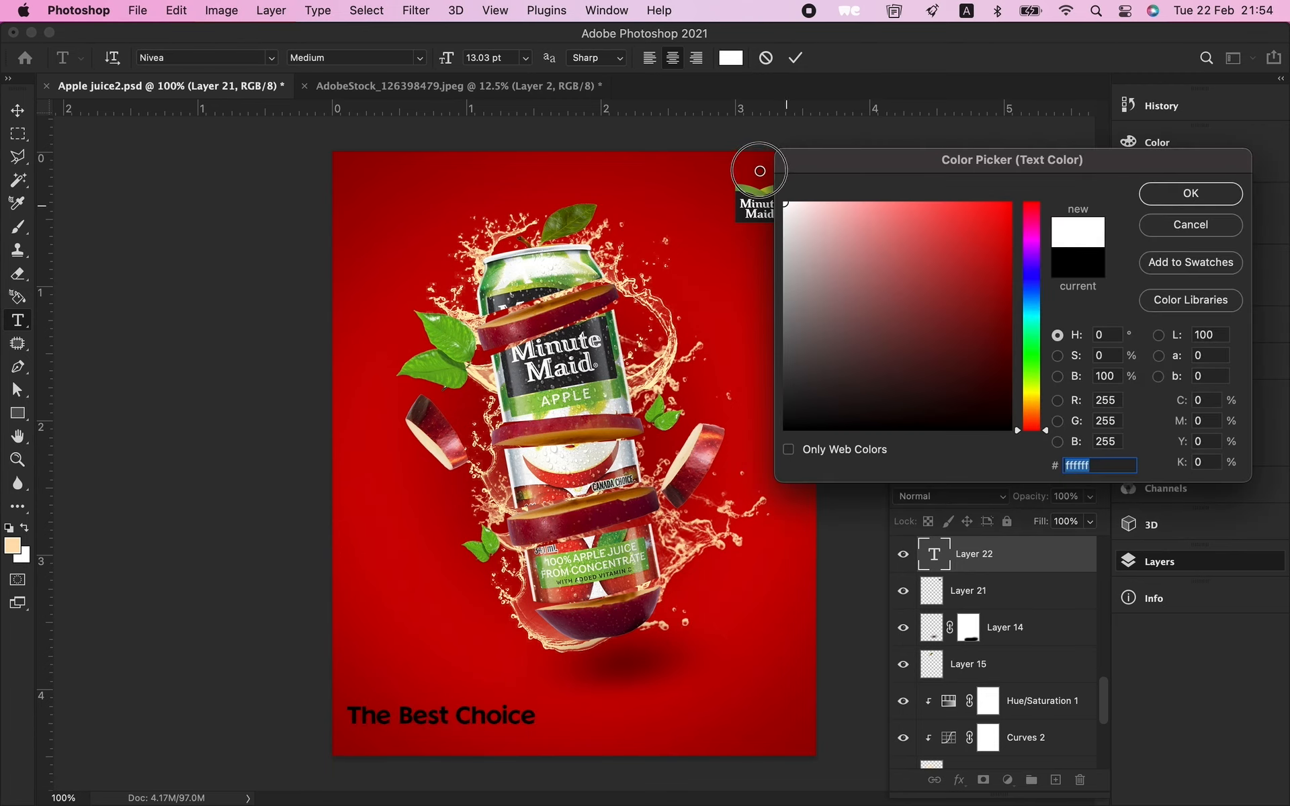
key("Return")
left_click(209, 57)
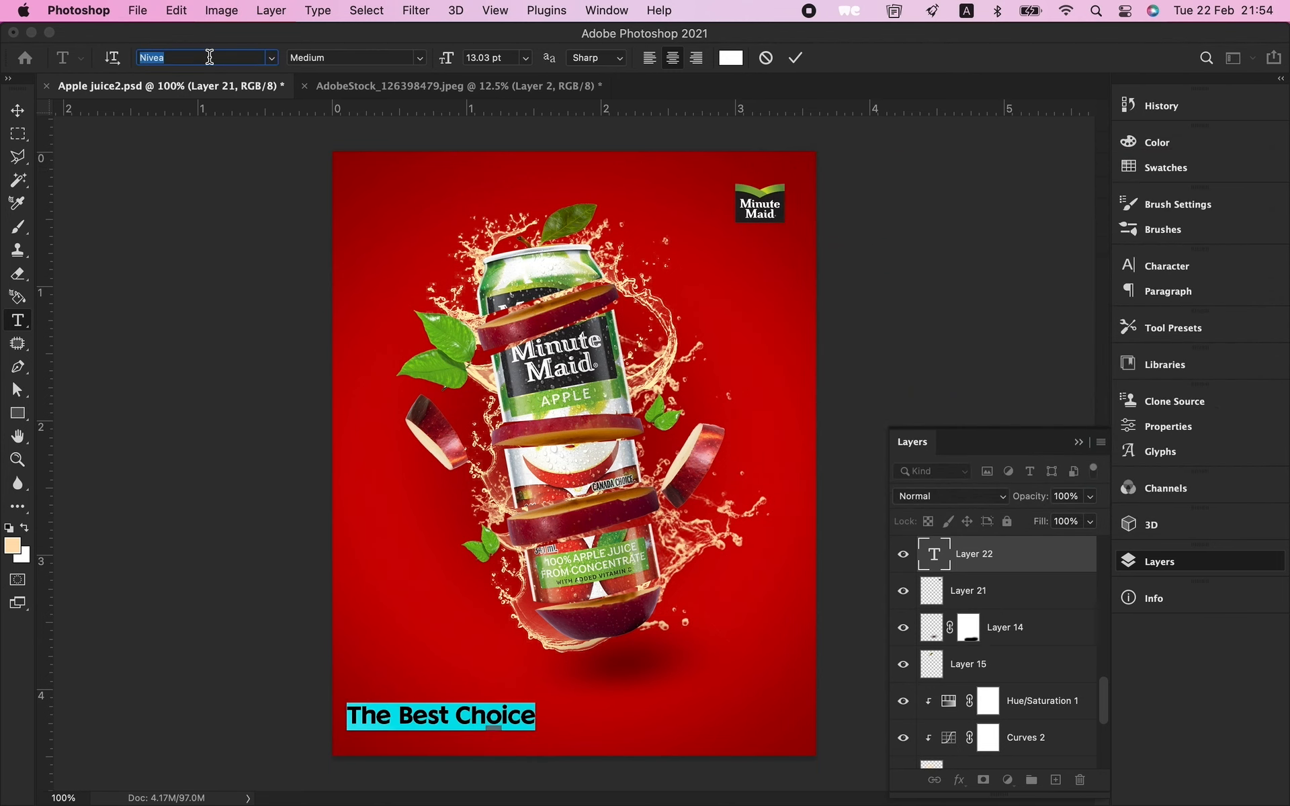
type("din")
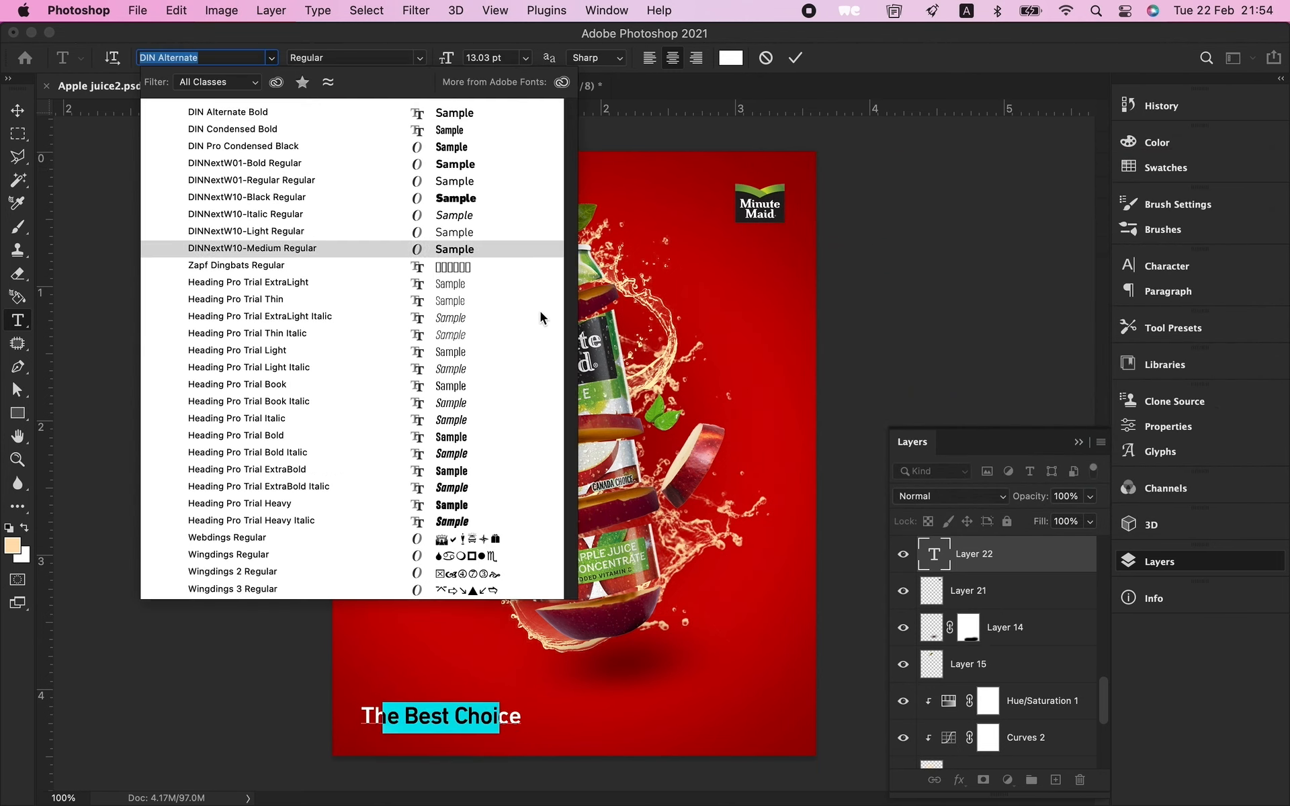
left_click(485, 465)
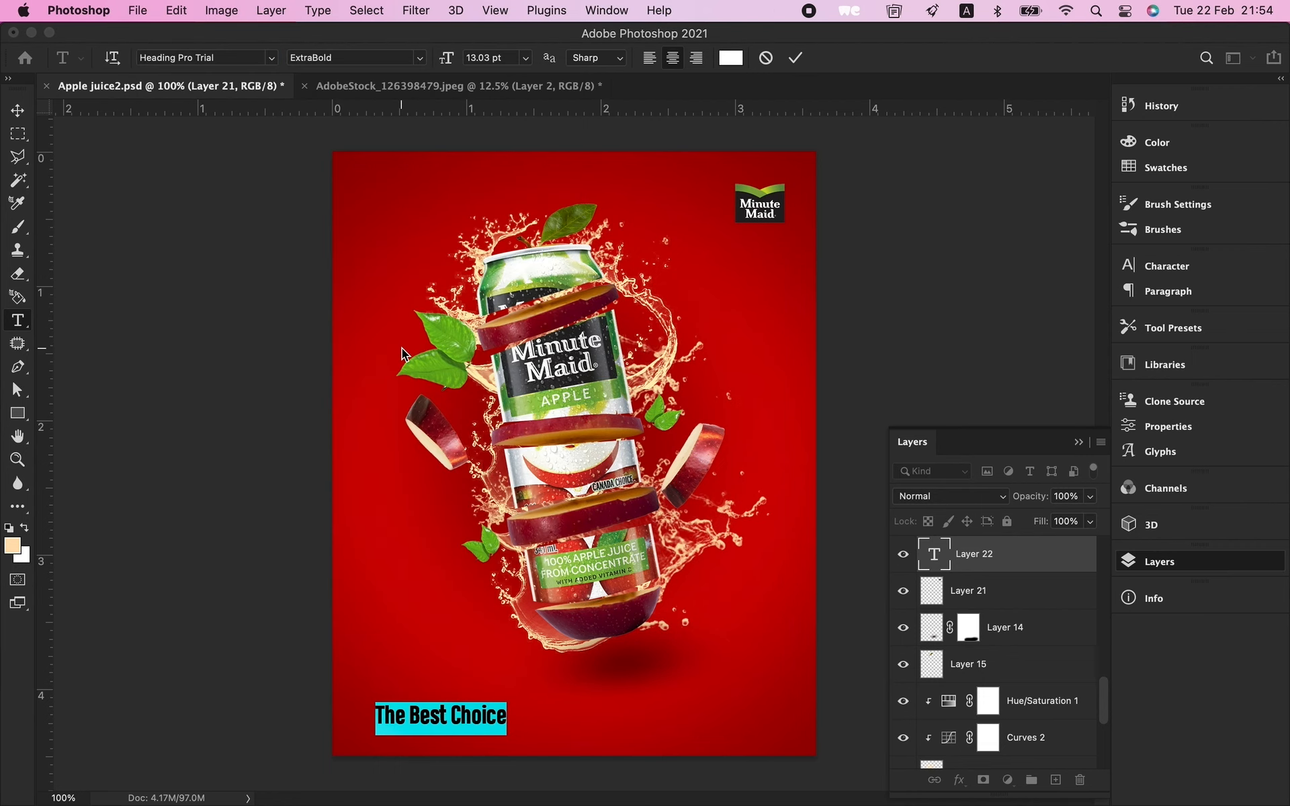
Step: Append a period to the tagline and move it to the horizontal center of the poster, below the can
key("Right")
type(".")
left_click(16, 119)
left_click_drag(490, 718, 633, 719)
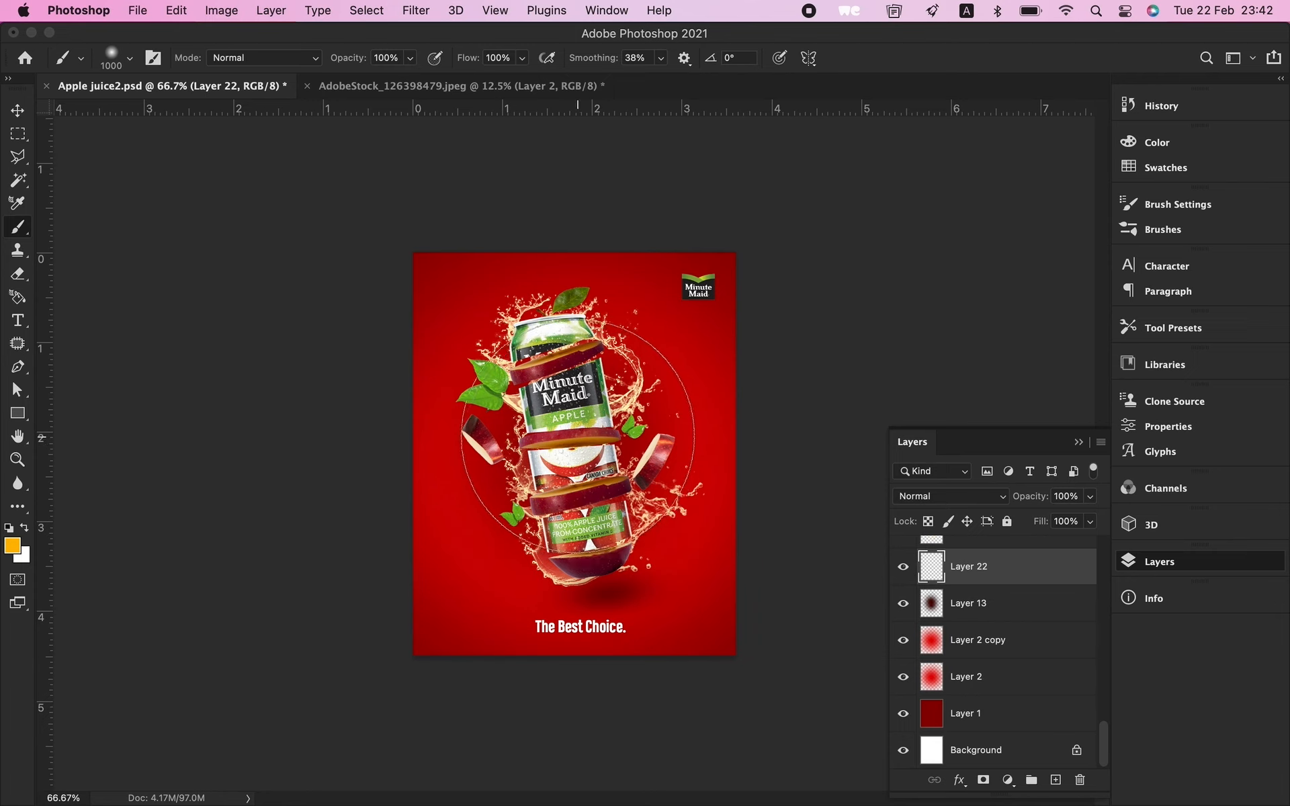
Step: Paint a soft yellow-orange glow behind the can on Layer 22 with a 1100 px brush and set the layer to Linear Light
key("bracketright")
left_click(575, 438)
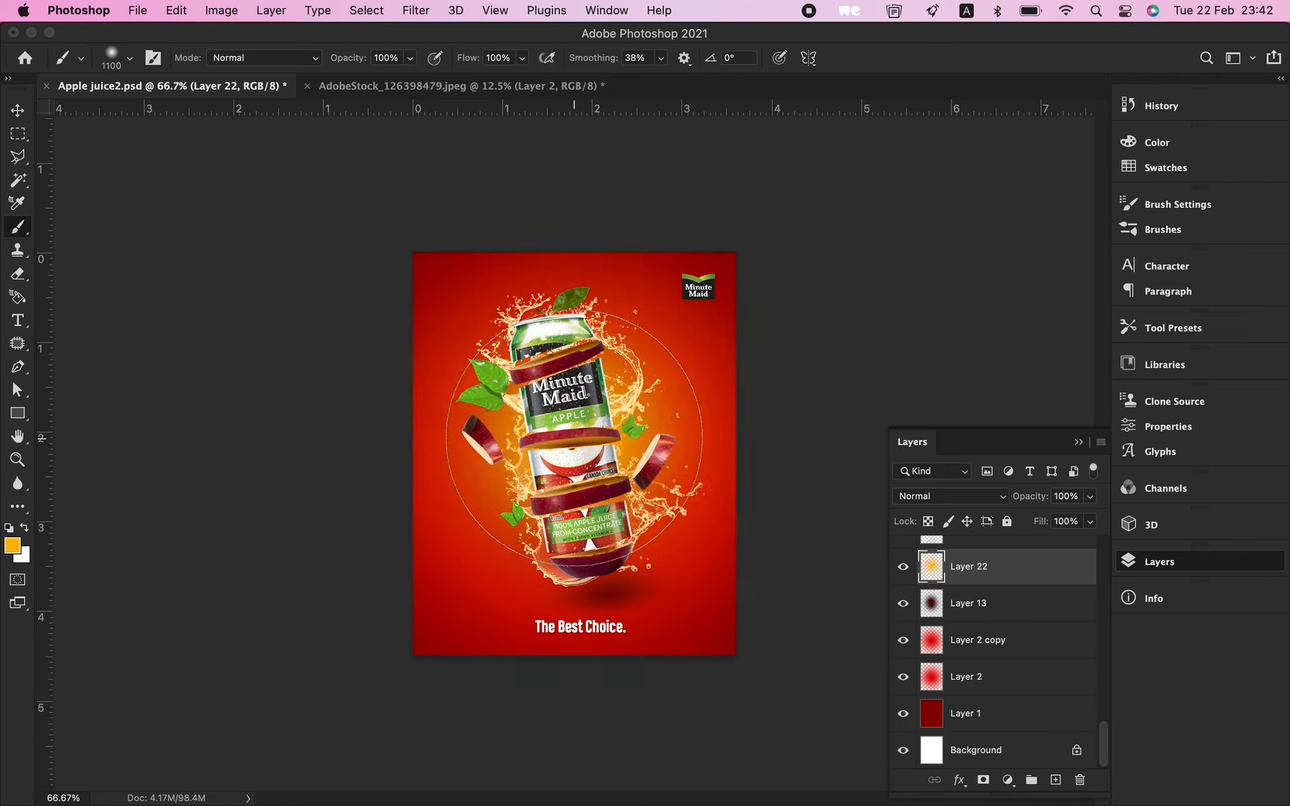
left_click(575, 439)
left_click(575, 439)
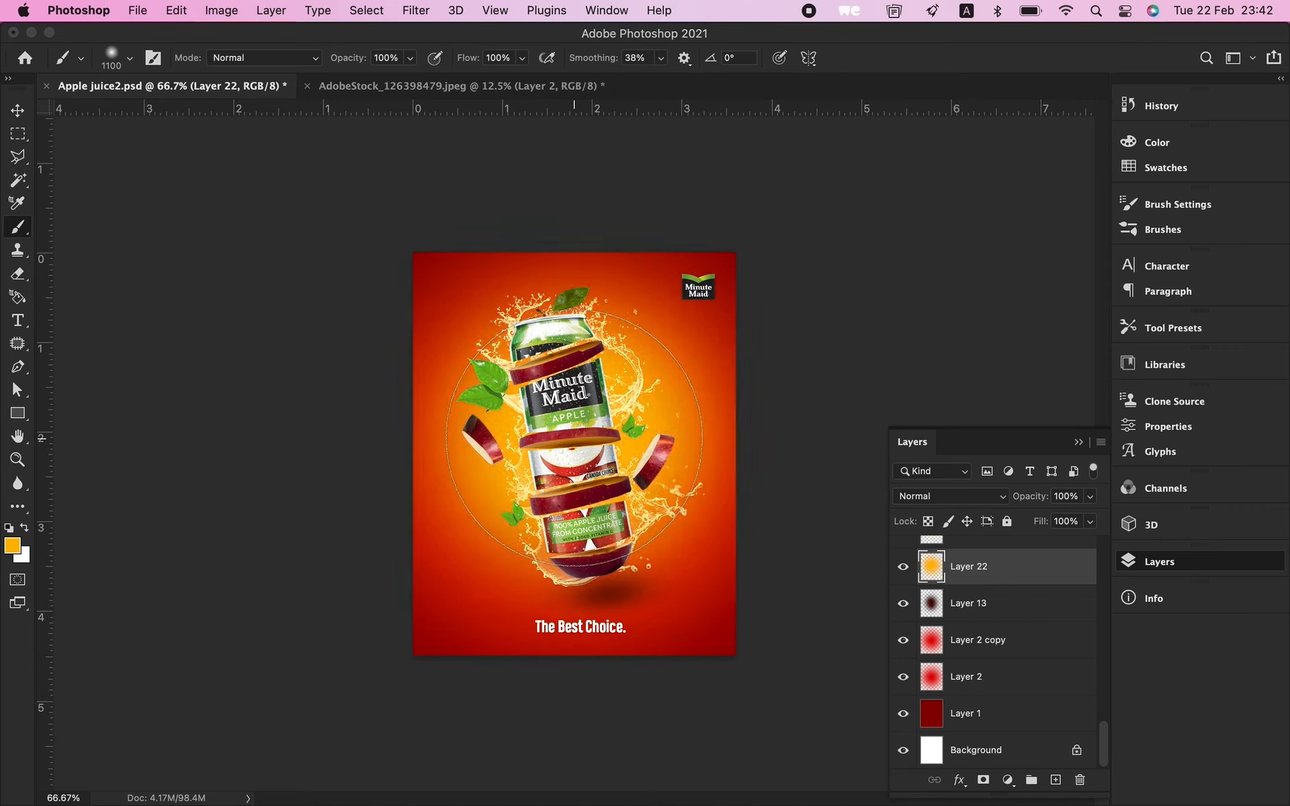
left_click(979, 498)
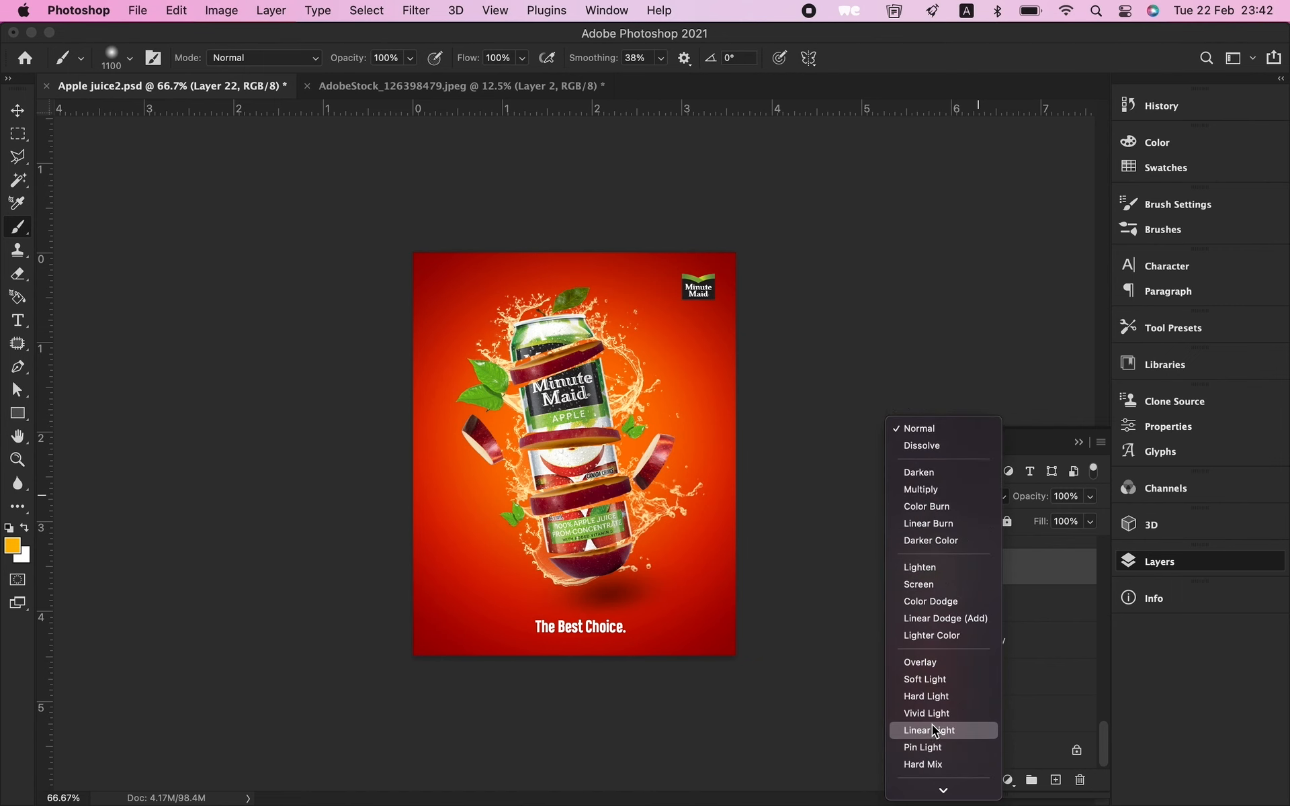
left_click(931, 730)
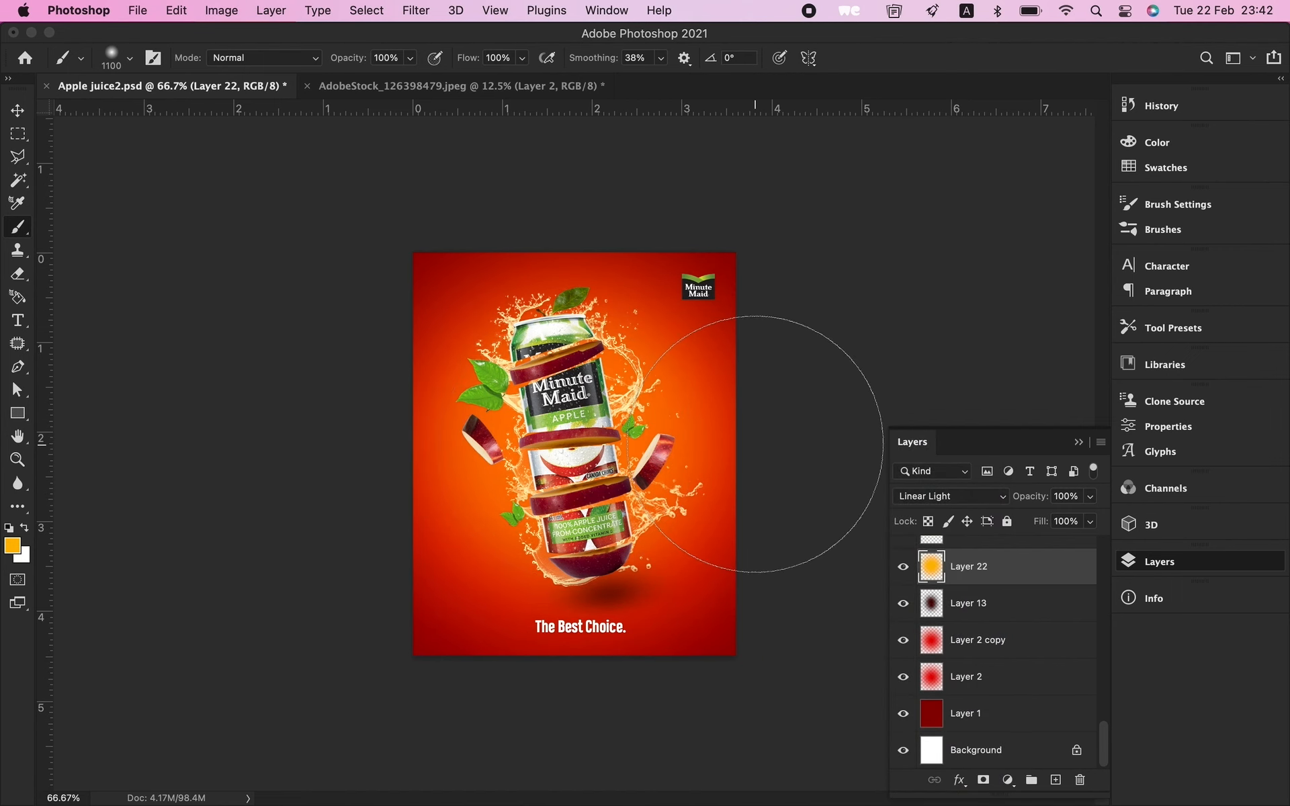
Step: Add a Hue/Saturation adjustment clipped to the top leaf's Layer 15, with hue +28 and saturation +33
key("v")
key("super+plus")
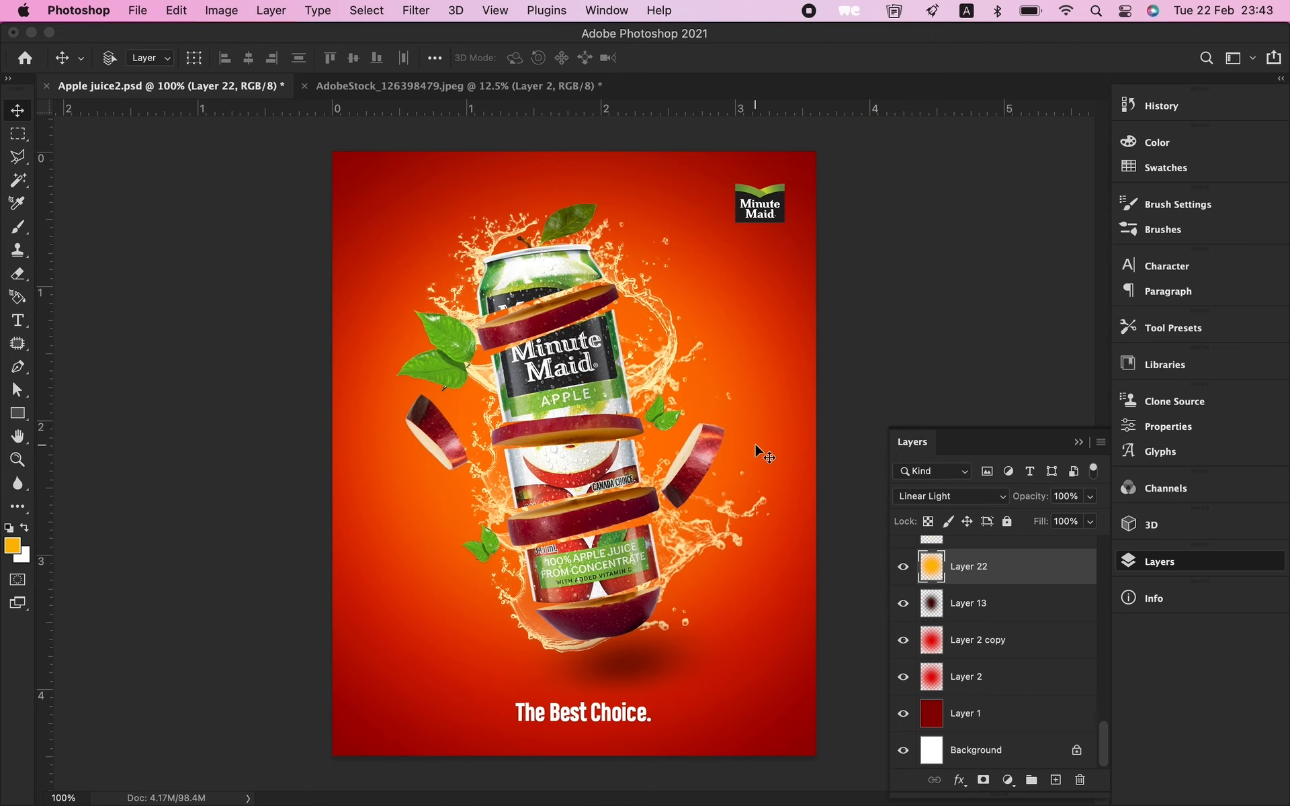
left_click(576, 211, "super")
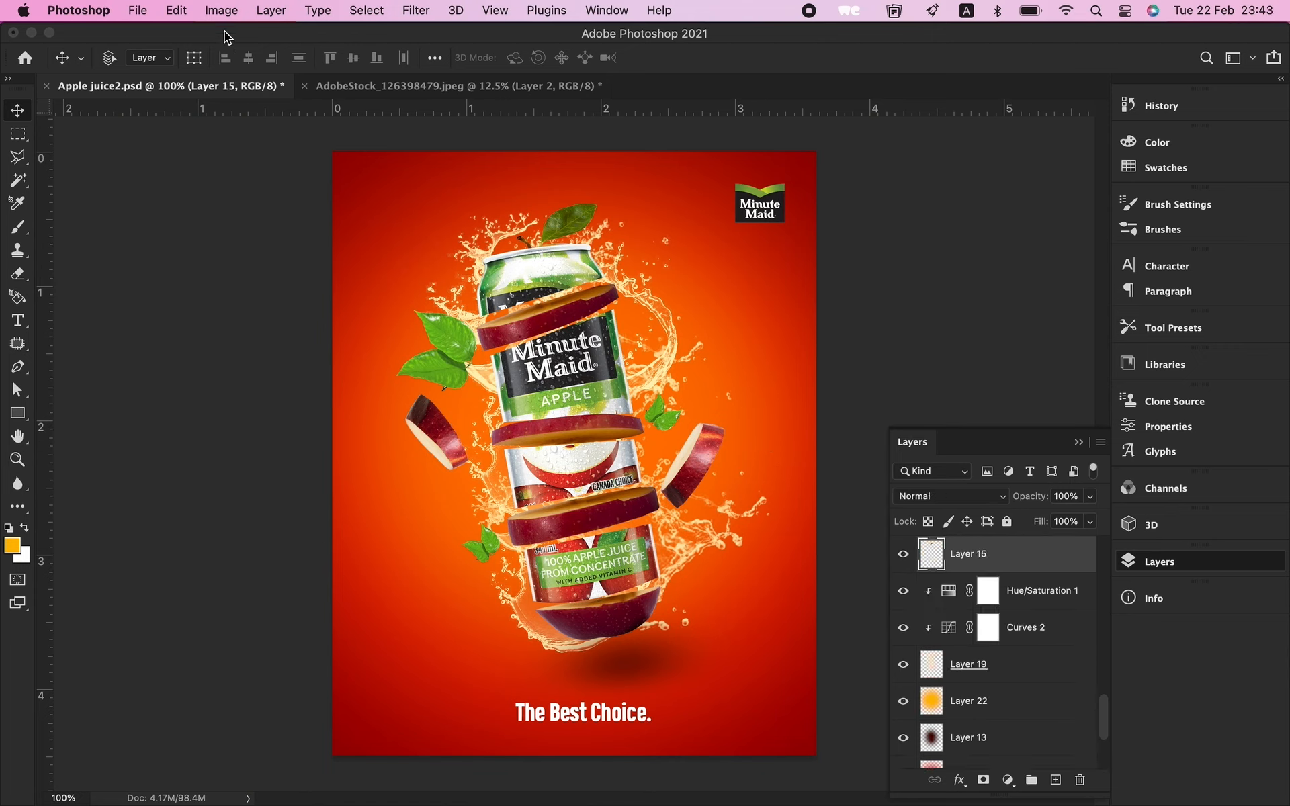
left_click(271, 11)
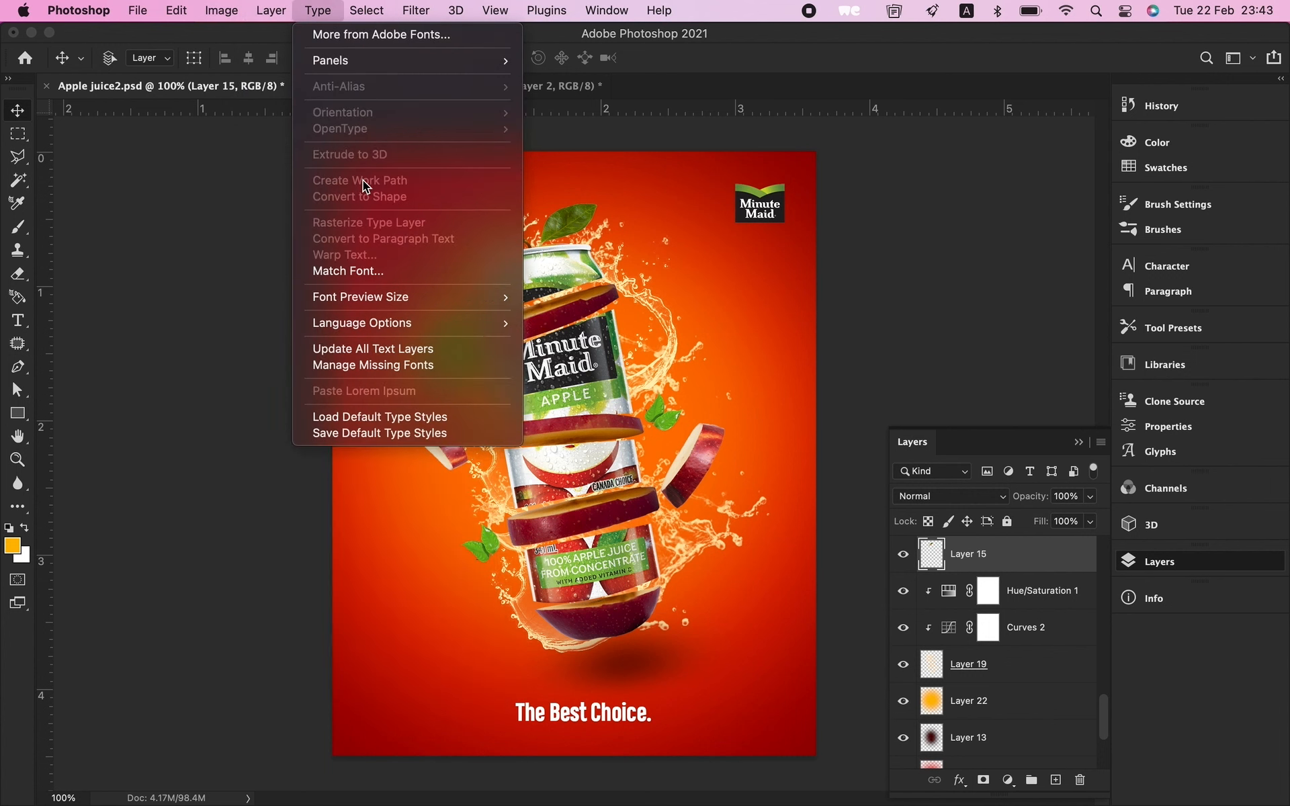
mouse_move(335, 245)
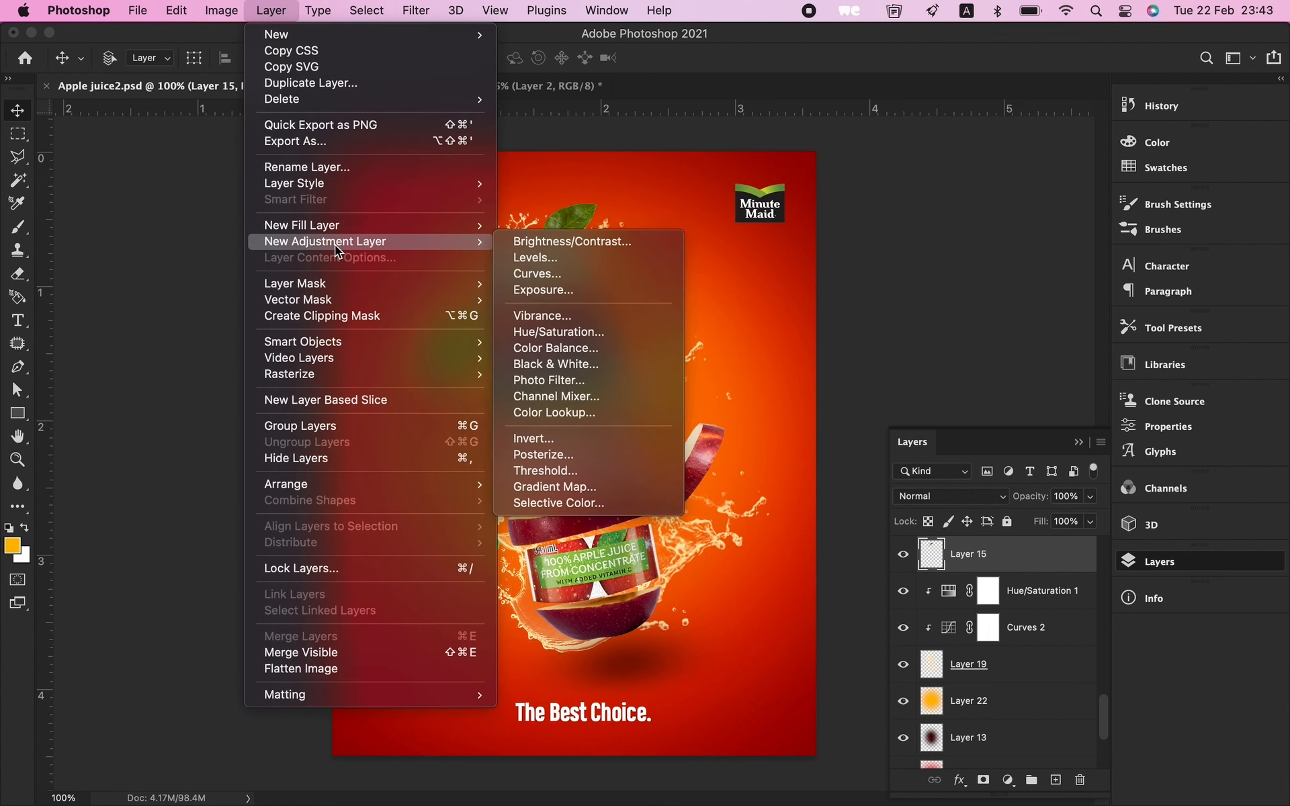
left_click(586, 334)
left_click(776, 356)
left_click(1065, 334)
left_click_drag(977, 519, 1015, 561)
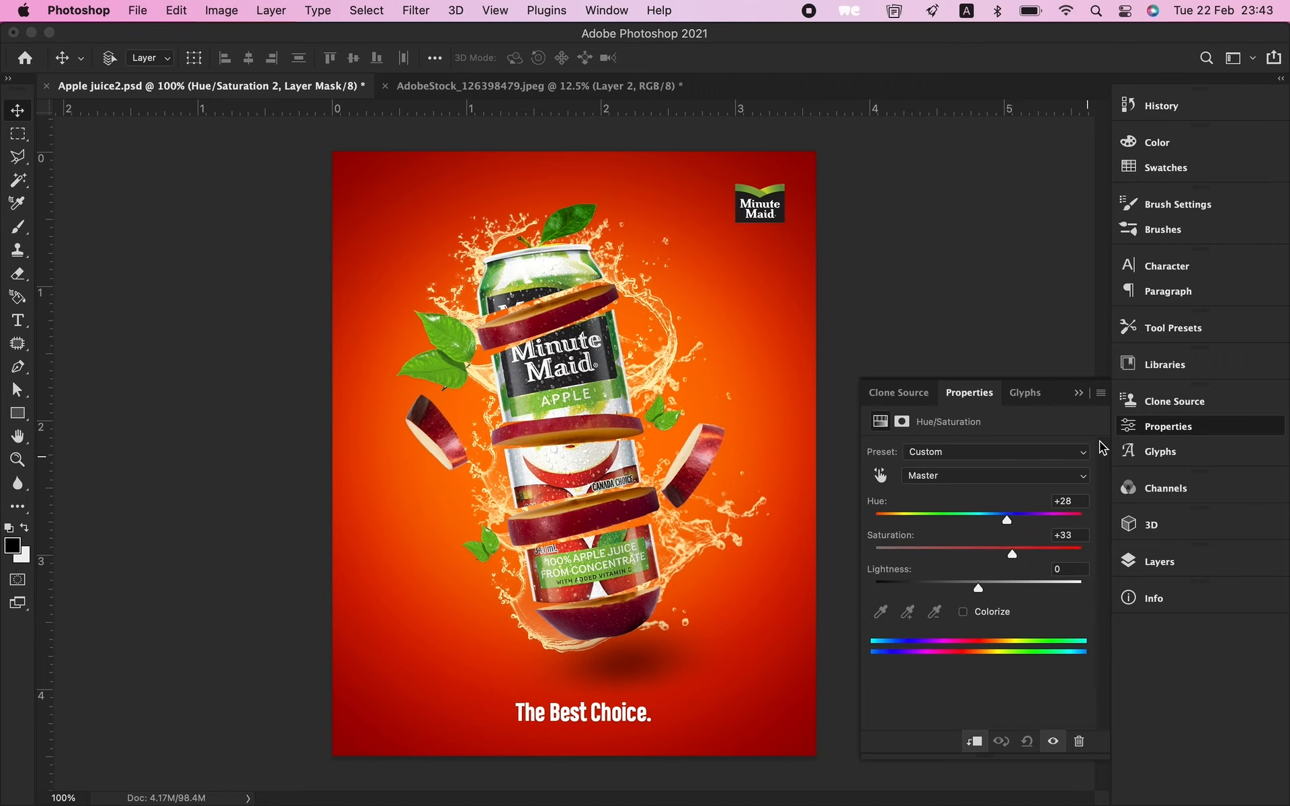
left_click(1082, 393)
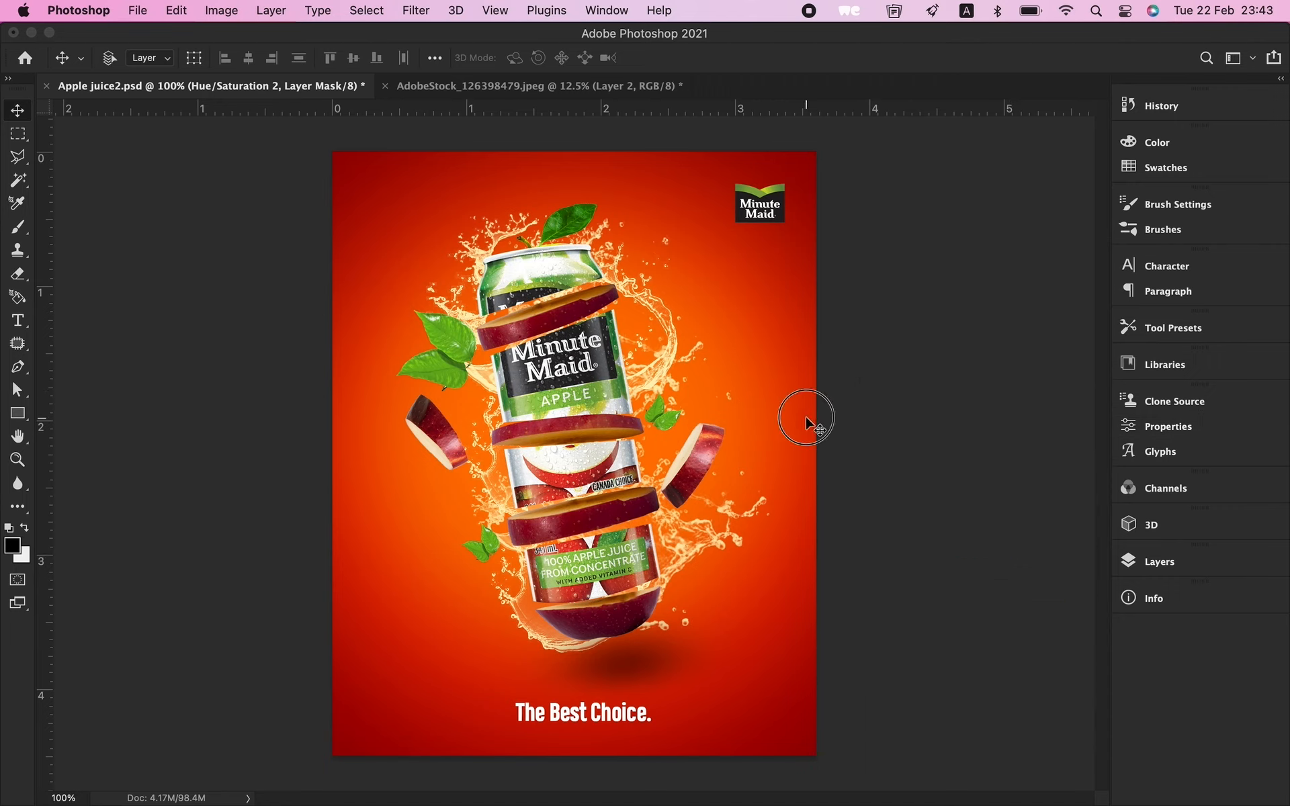